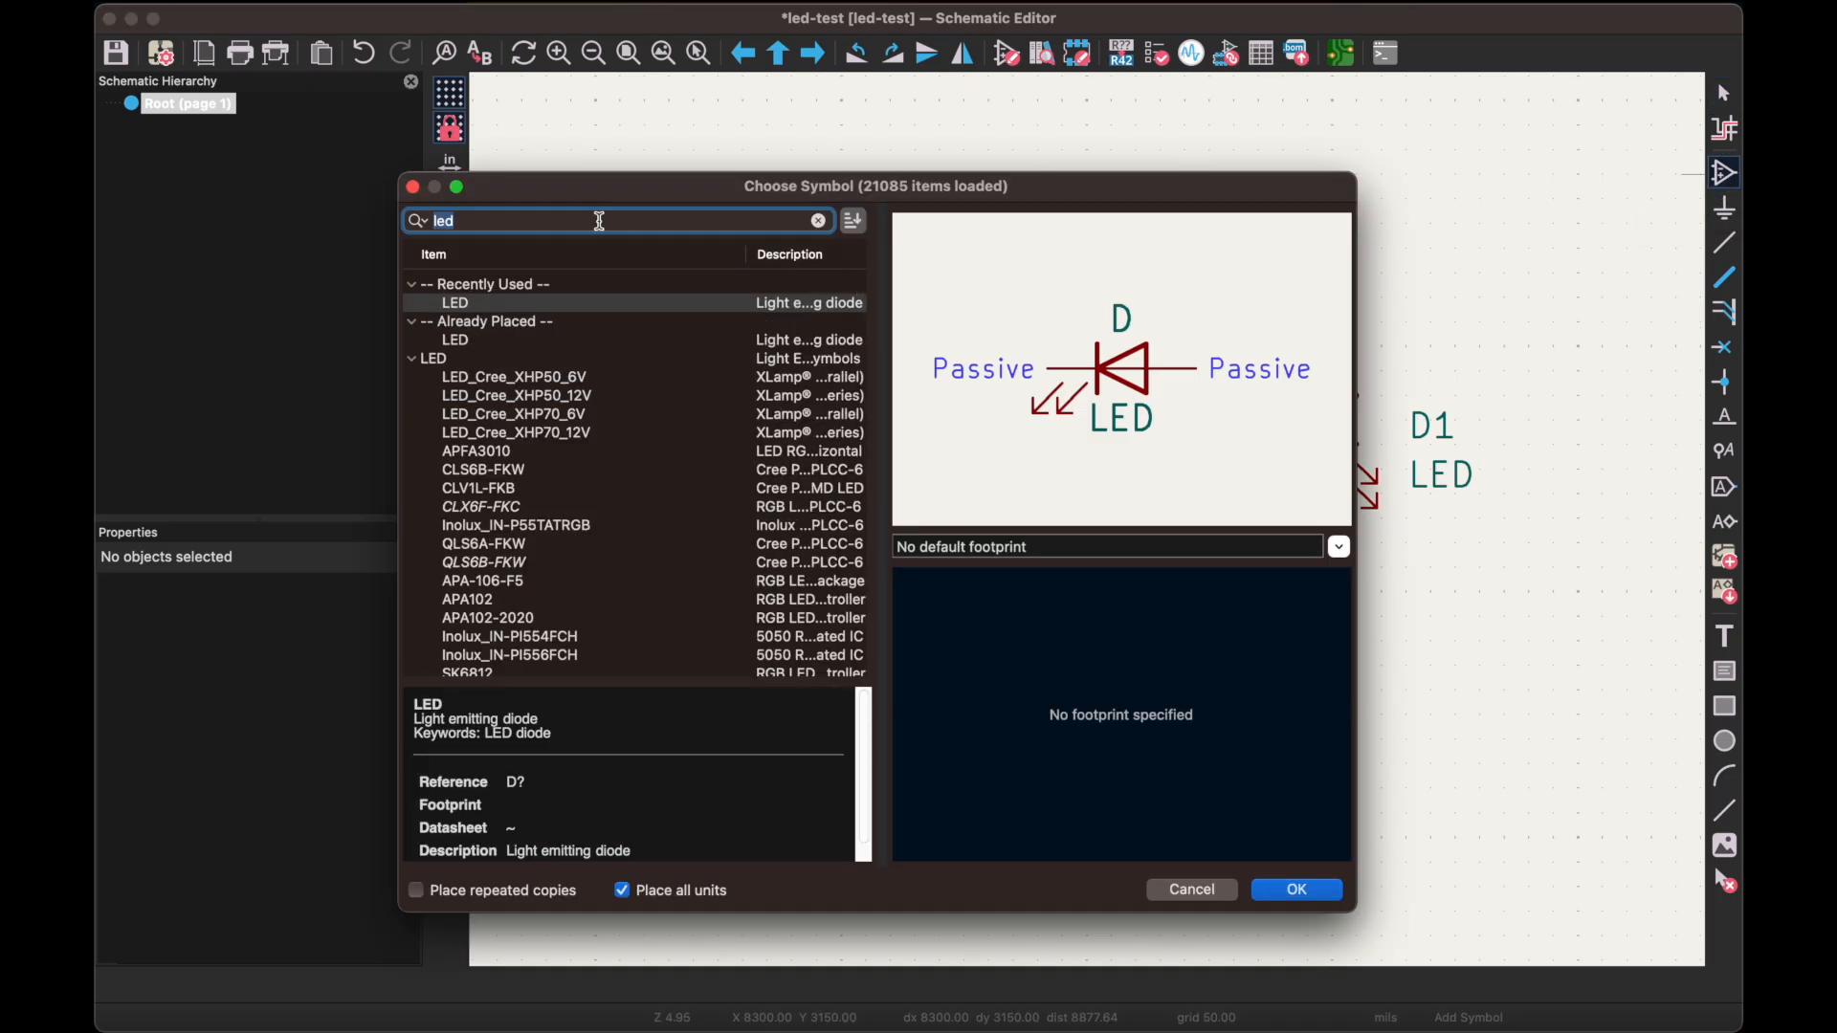
Place an R_US resistor symbol vertically just below the LED, in line with its pins
{"action": "type", "text": "r"}
{"action": "left_click", "coordinate": [485, 438]}
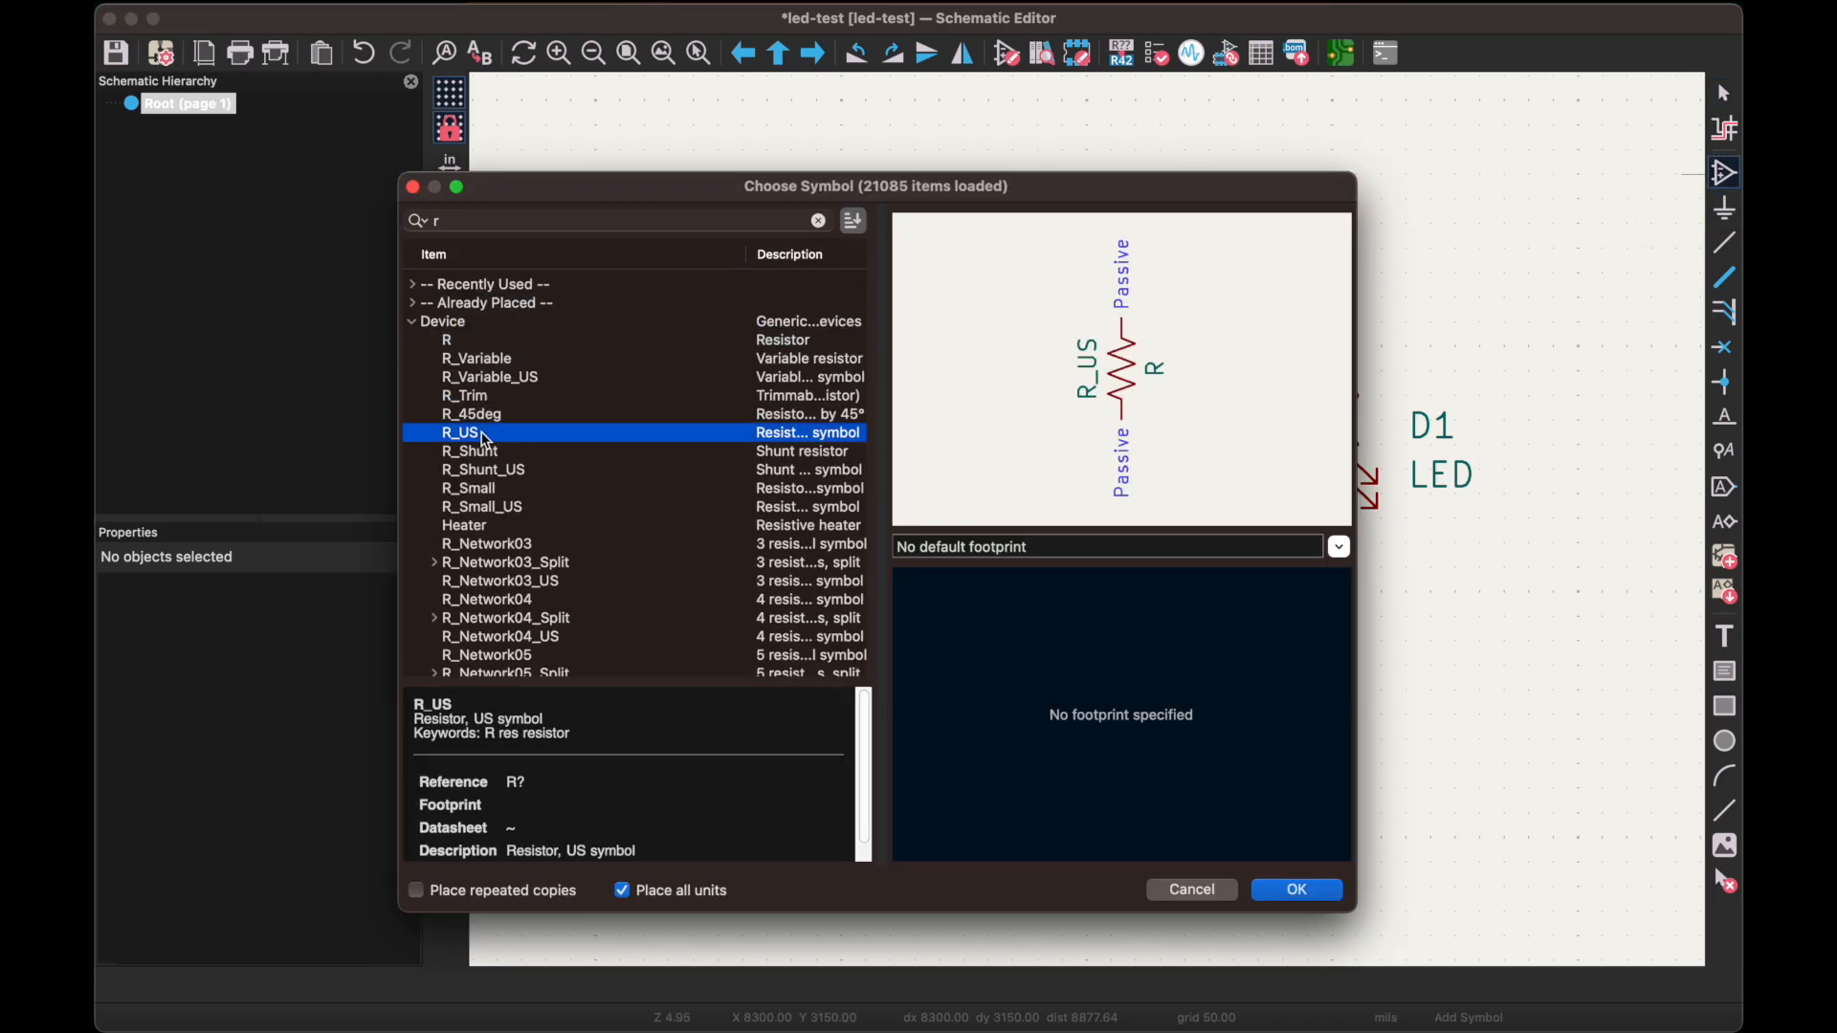
{"action": "left_click", "coordinate": [1298, 891]}
{"action": "left_click", "coordinate": [1333, 626]}
{"action": "key", "text": "Escape"}
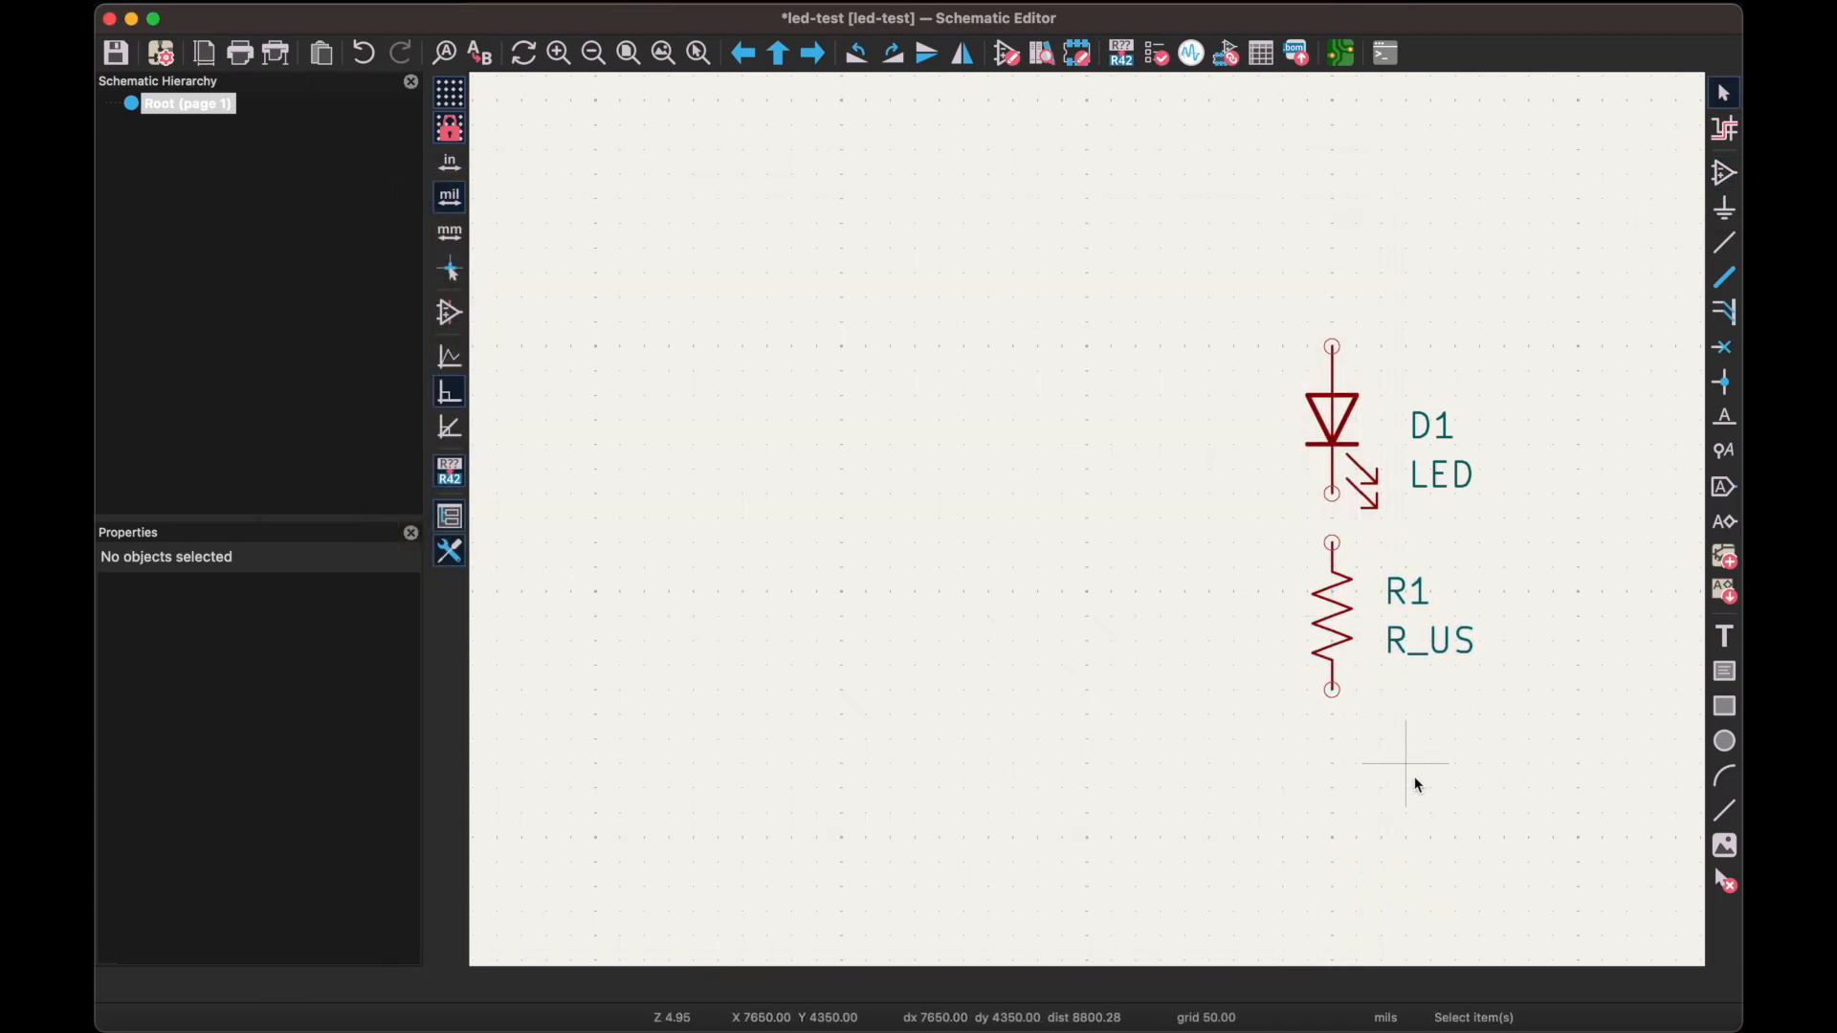
Wire the LED's lower pin to the top pin of the resistor
{"action": "left_click", "coordinate": [1724, 243]}
{"action": "left_click", "coordinate": [1333, 494]}
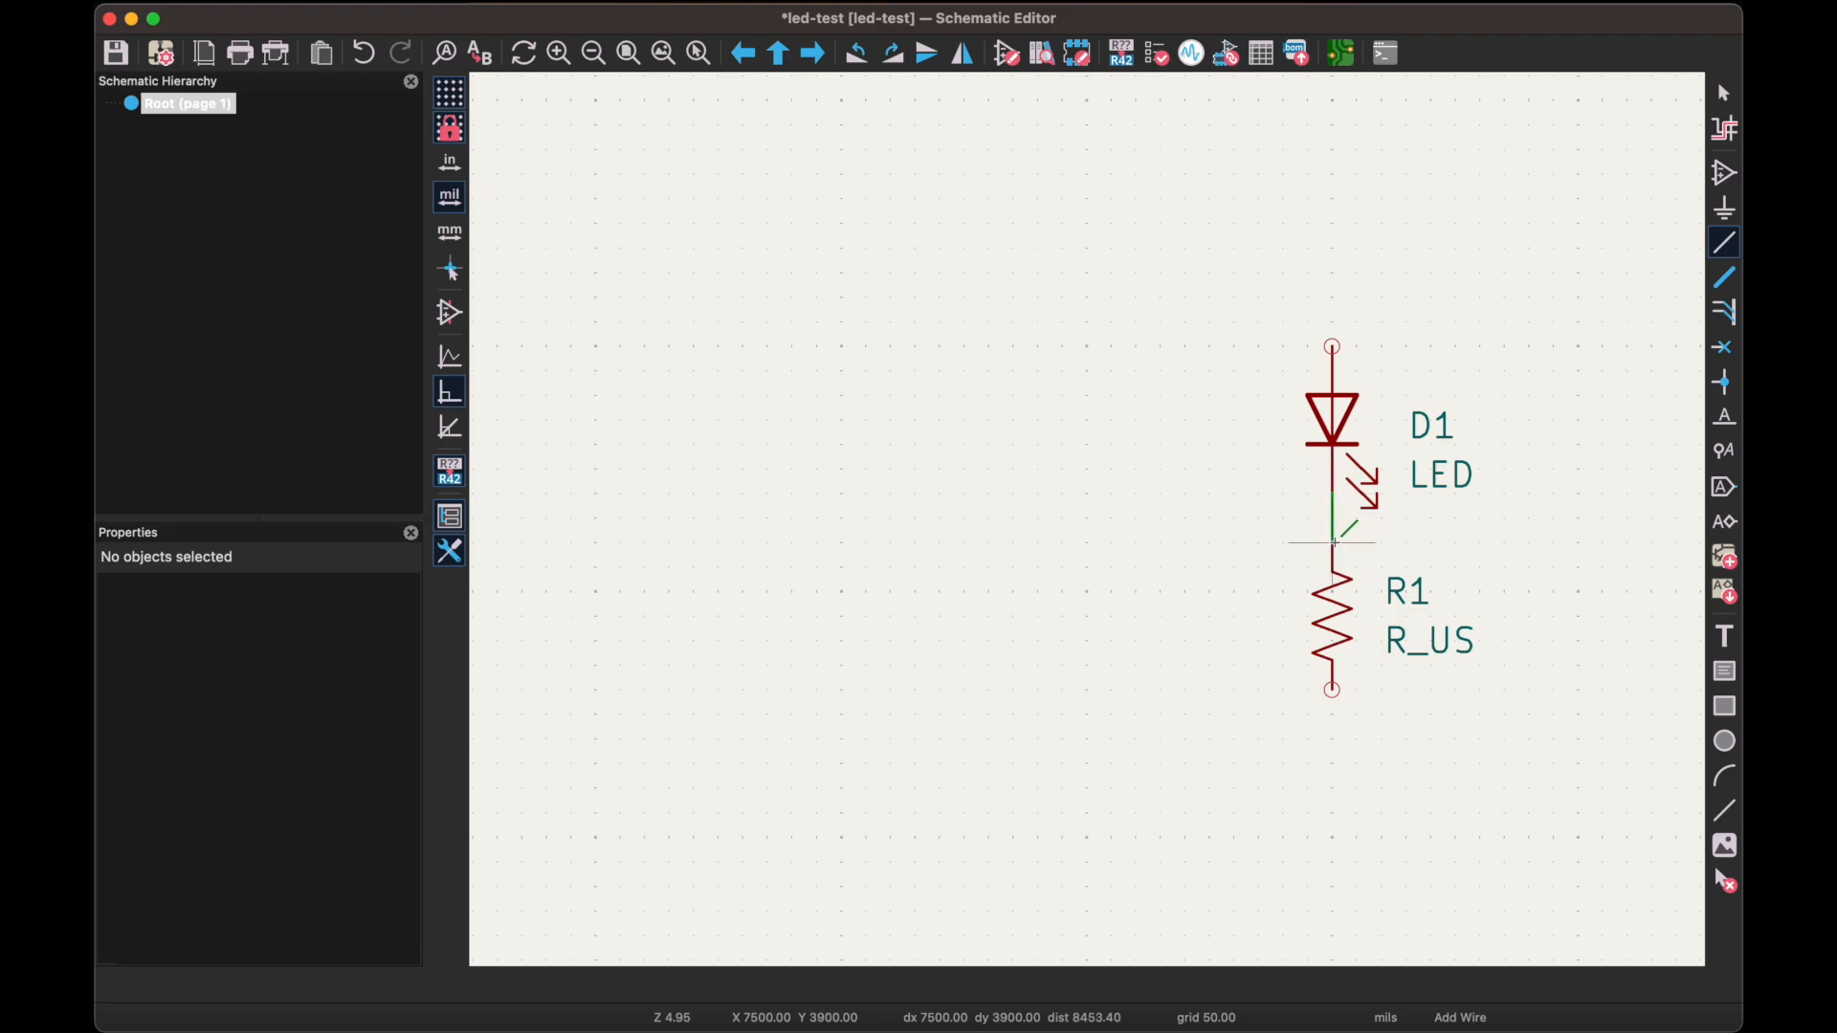
{"action": "key", "text": "Escape"}
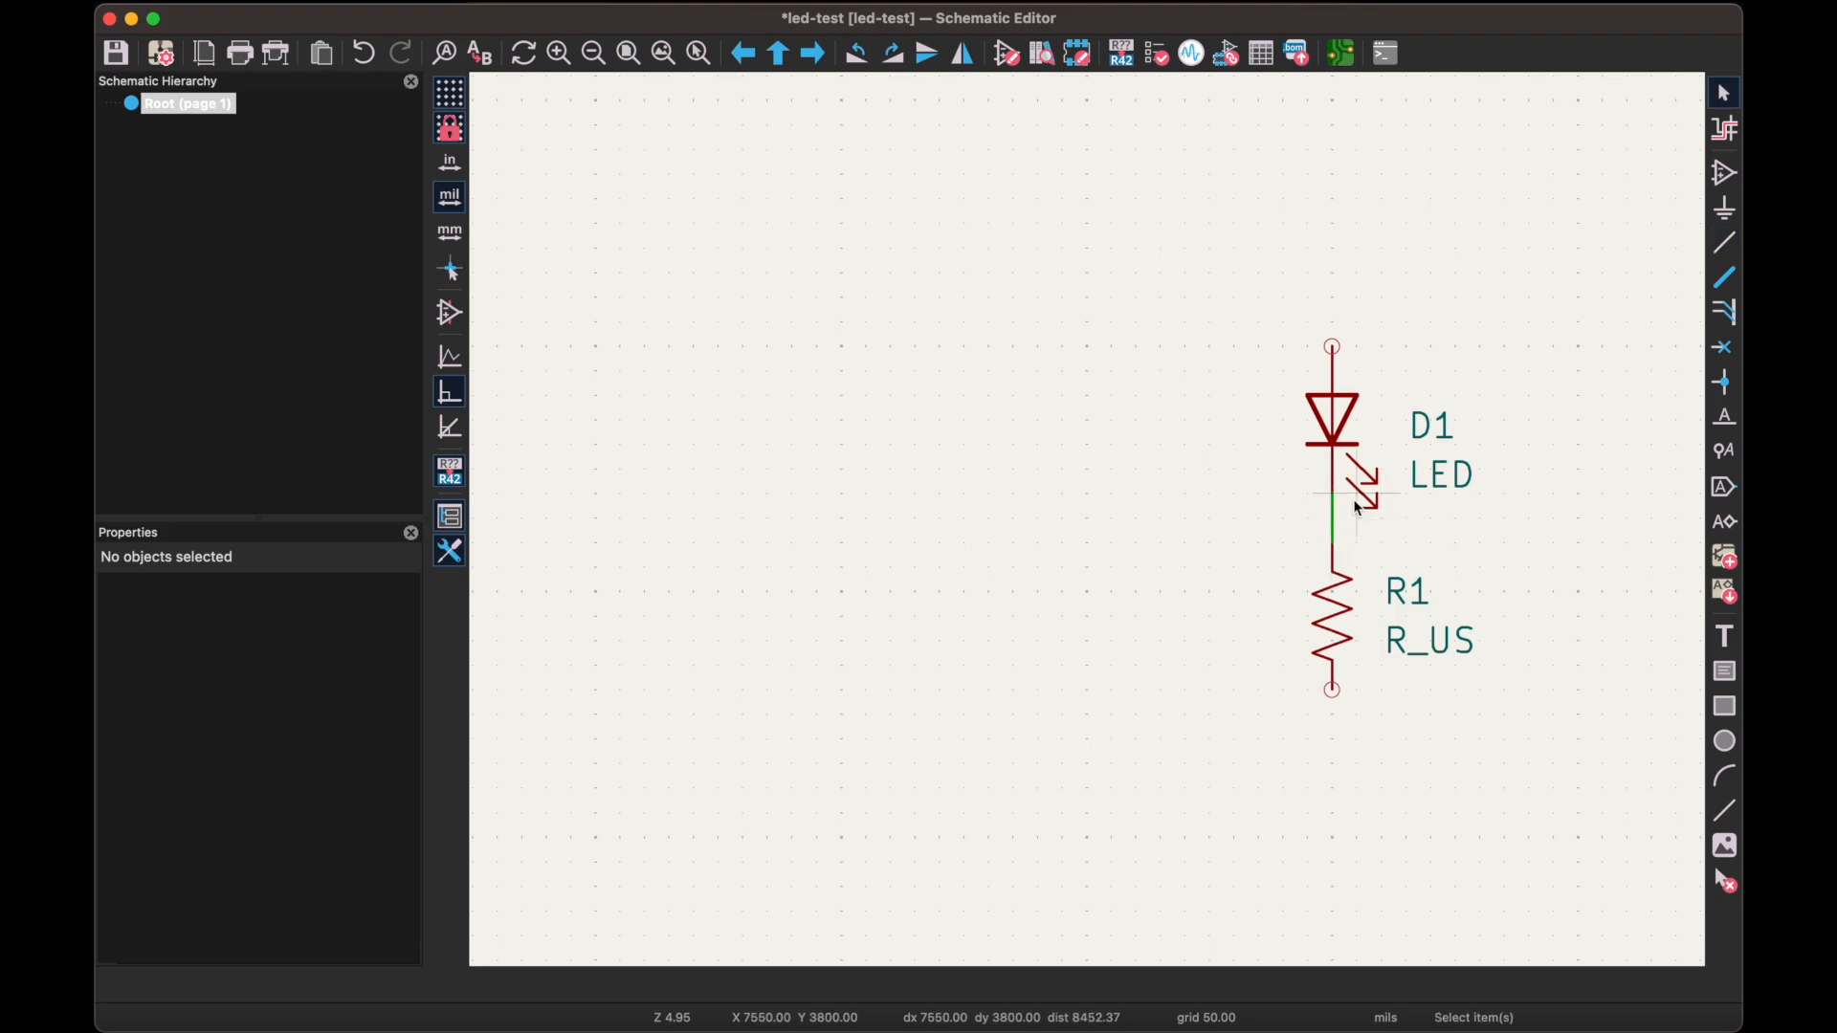
Draw a horizontal branch wire about 500 mils long leftwards from the middle of the LED–resistor connection
{"action": "left_click", "coordinate": [1721, 251]}
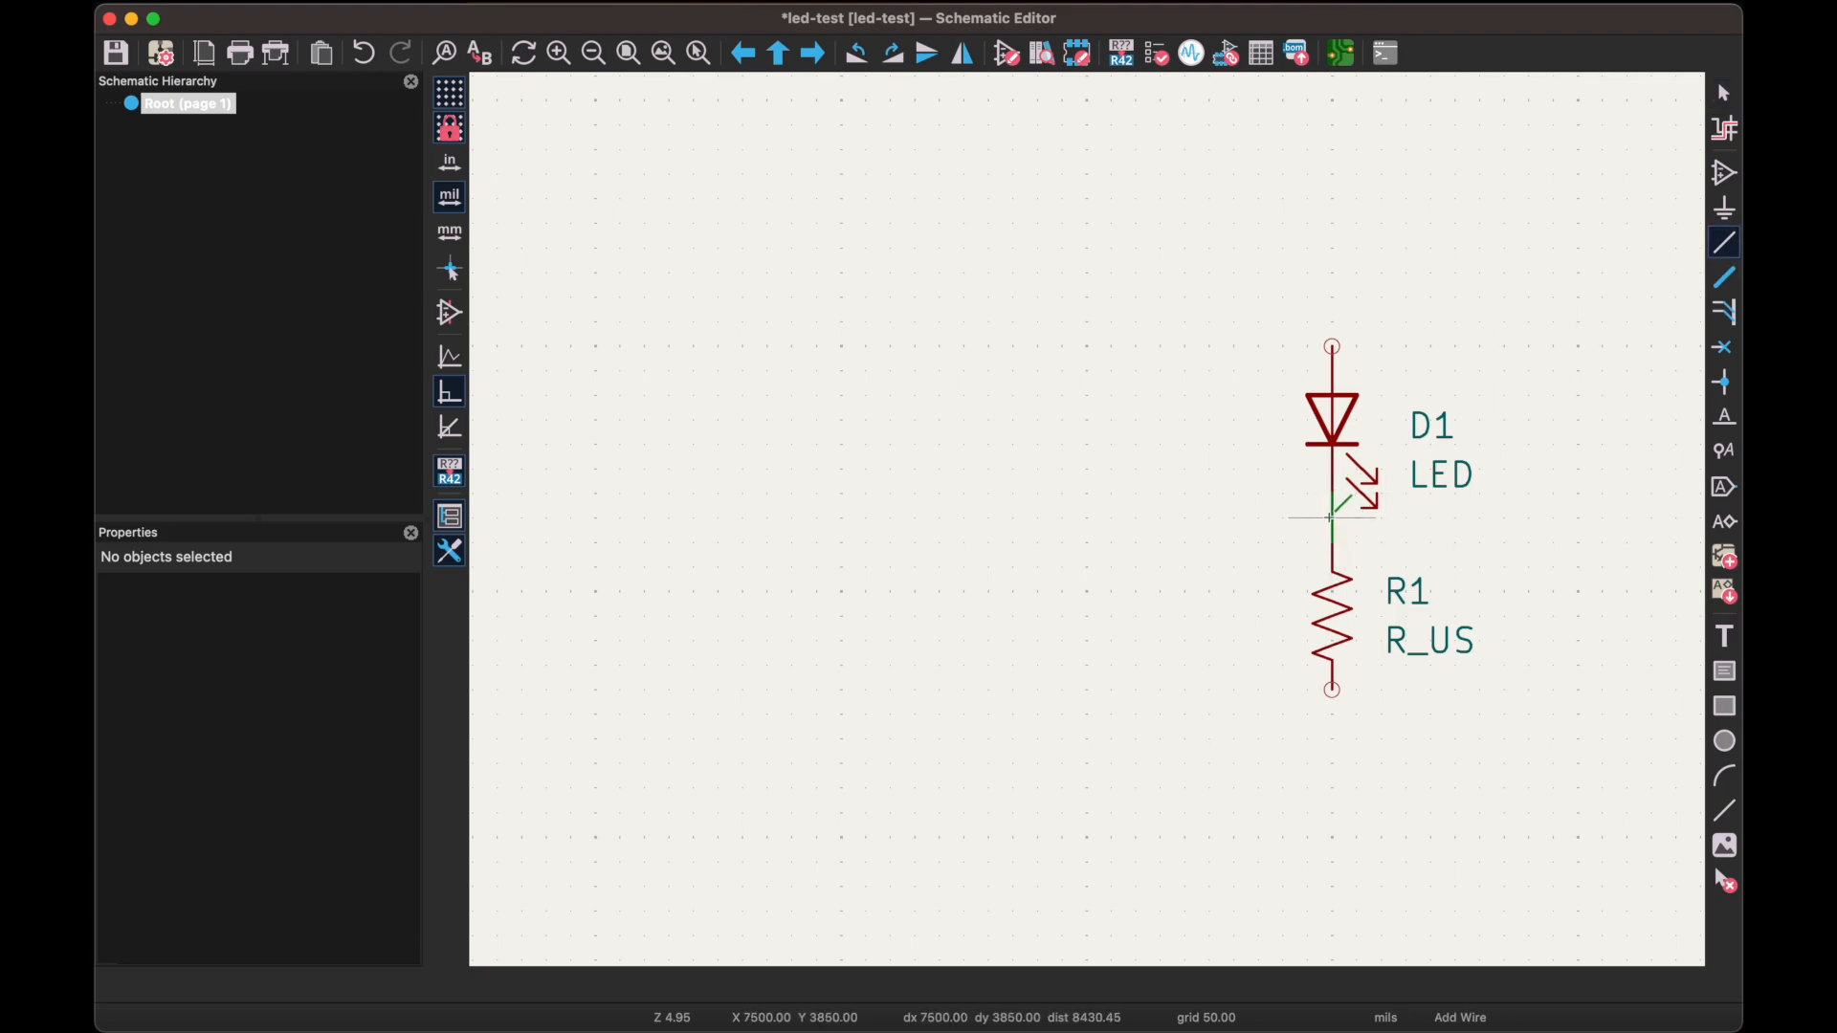
{"action": "left_click", "coordinate": [1331, 518]}
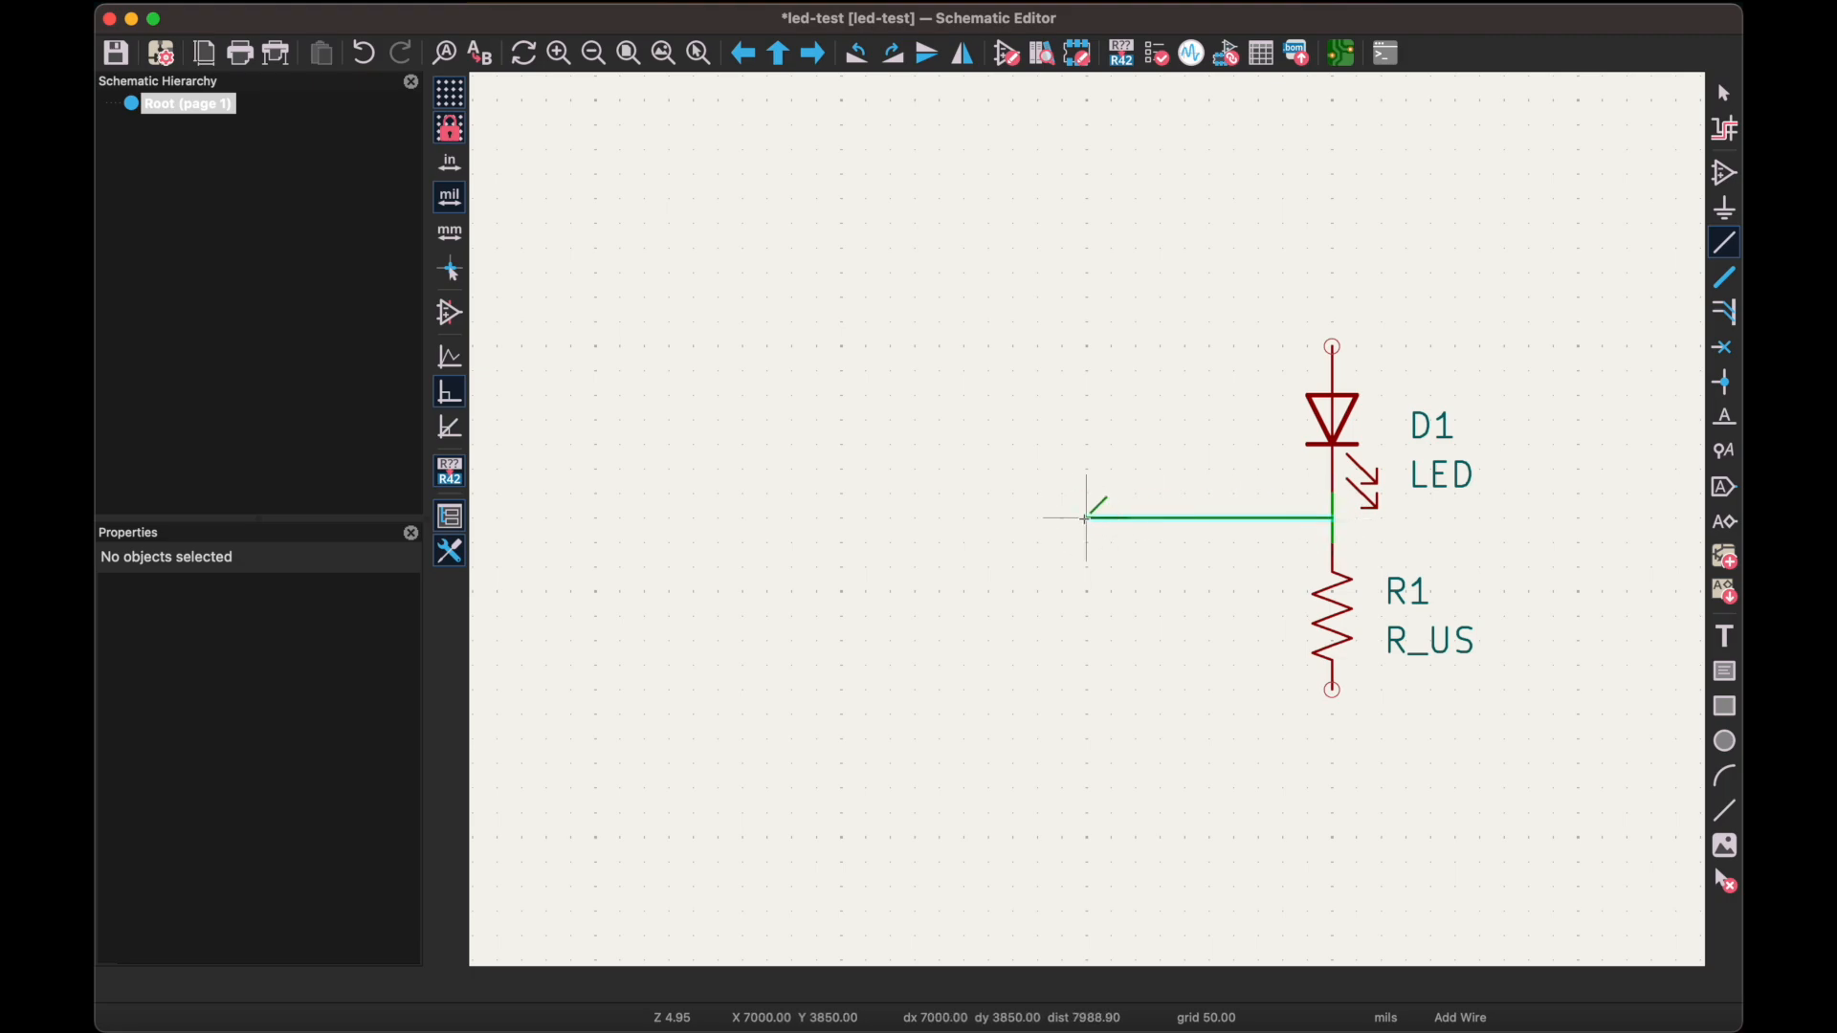
{"action": "double_click", "coordinate": [1088, 518]}
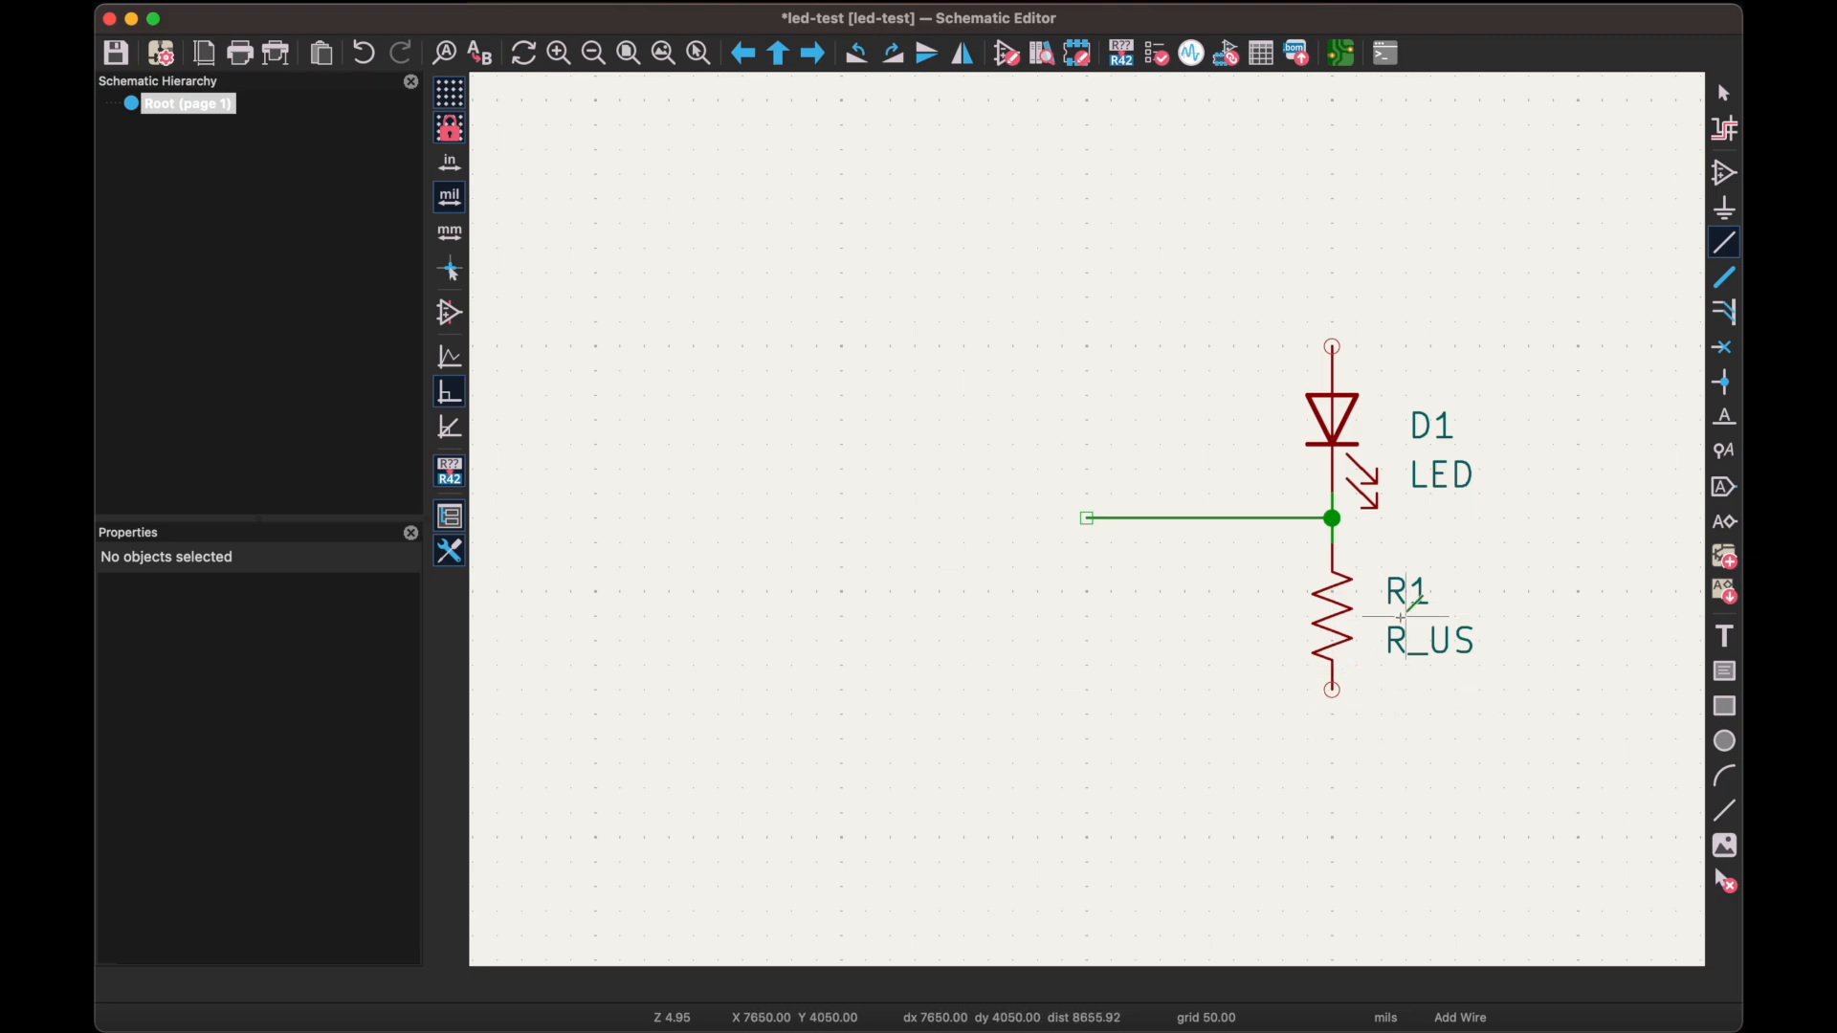
{"action": "left_click", "coordinate": [1726, 92]}
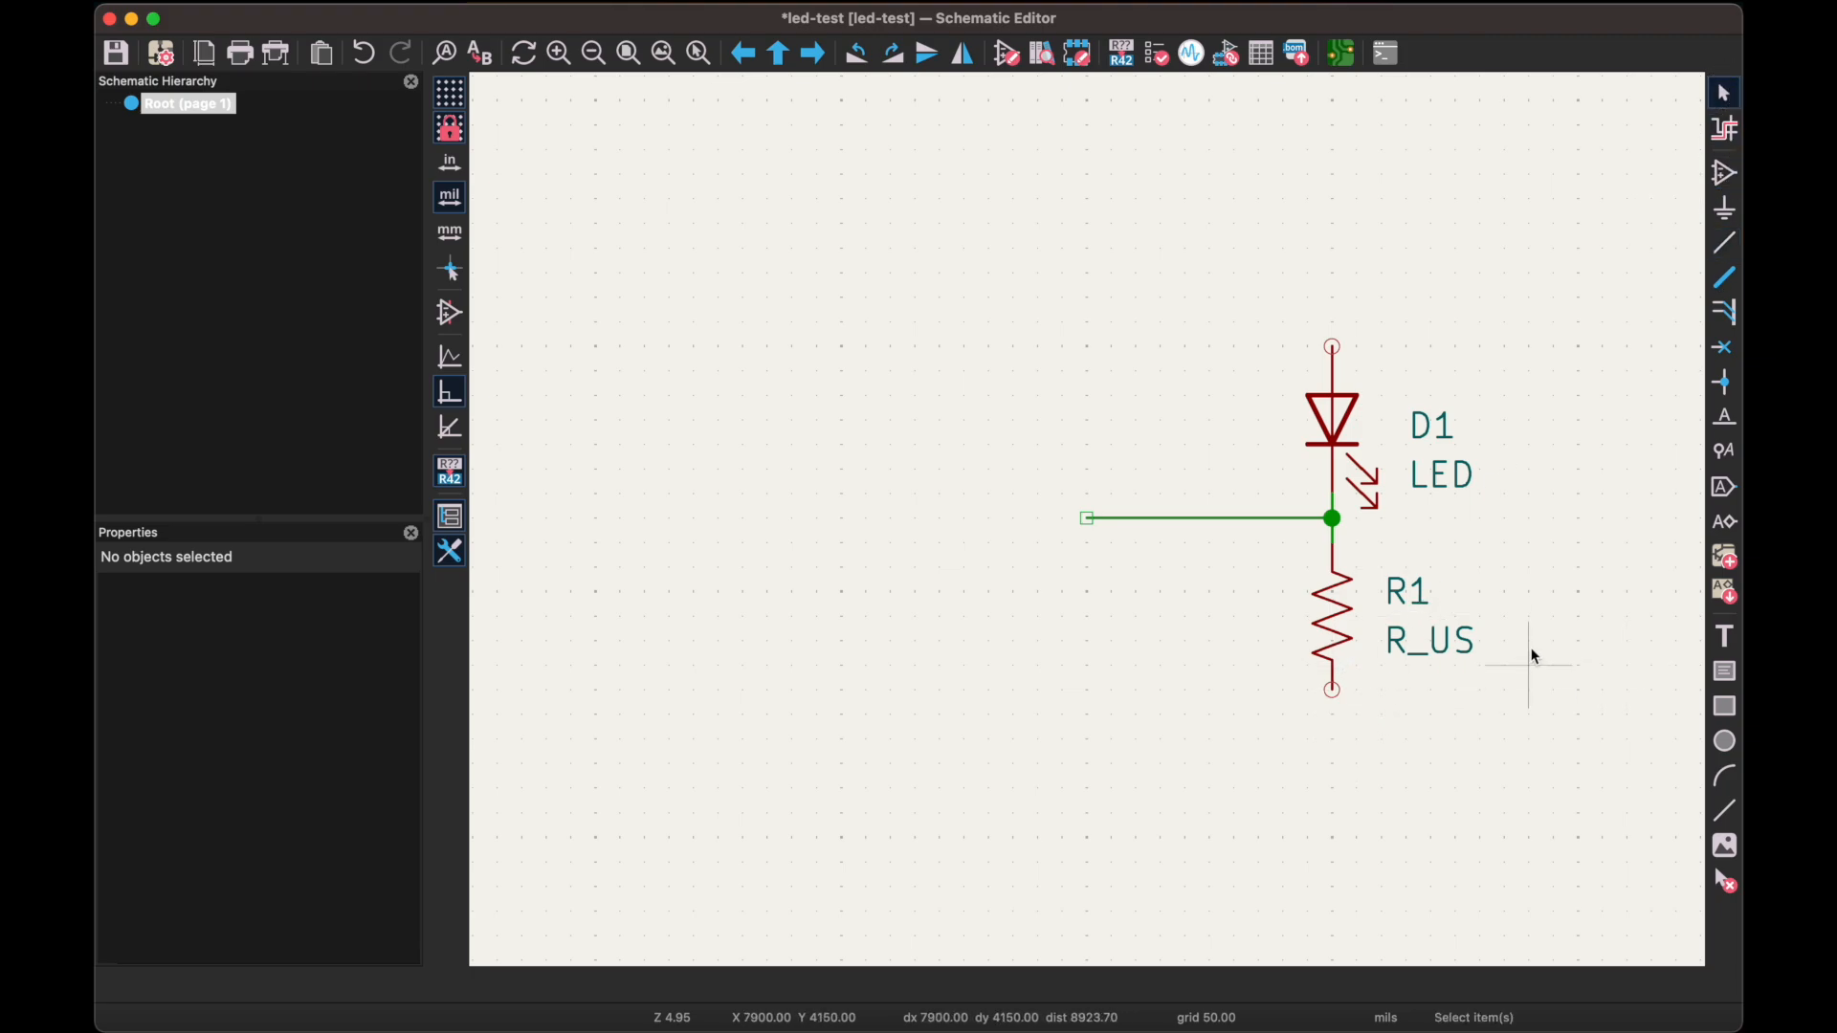
Set the resistor's value to 47R
{"action": "left_click", "coordinate": [1431, 640]}
{"action": "left_click", "coordinate": [287, 661]}
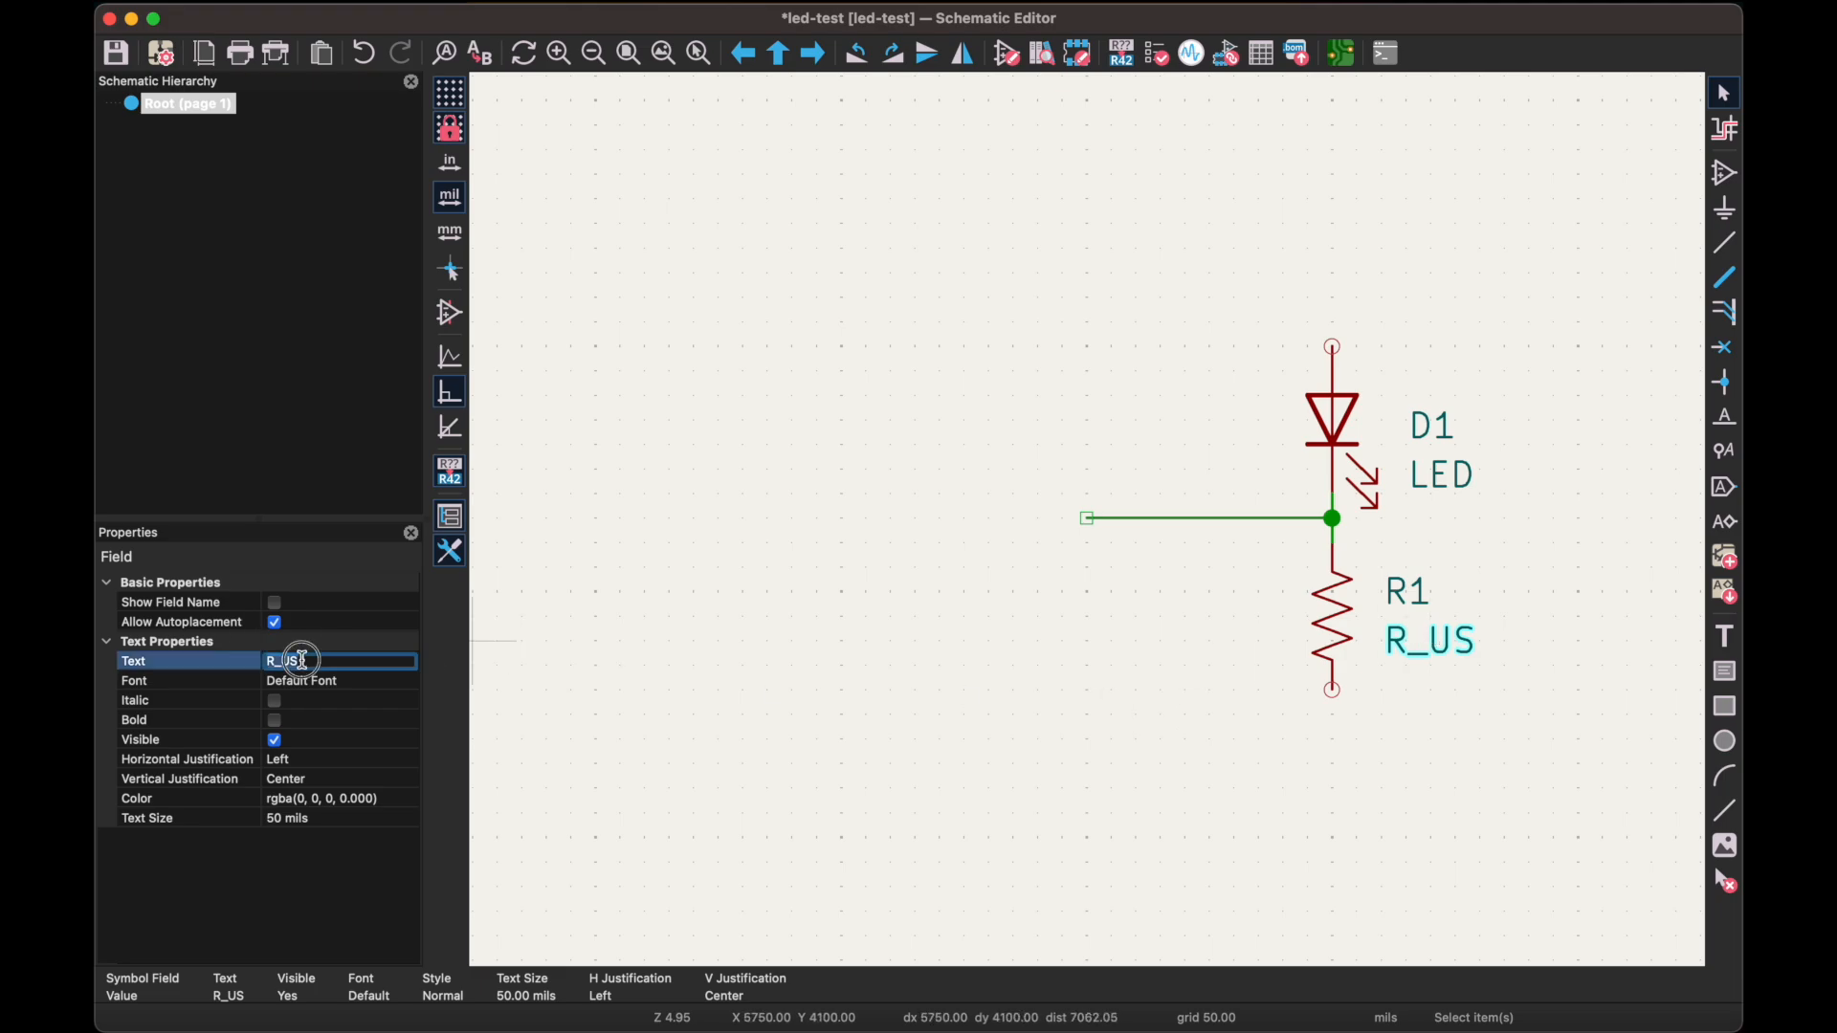
{"action": "type", "text": "47R"}
{"action": "key", "text": "Tab"}
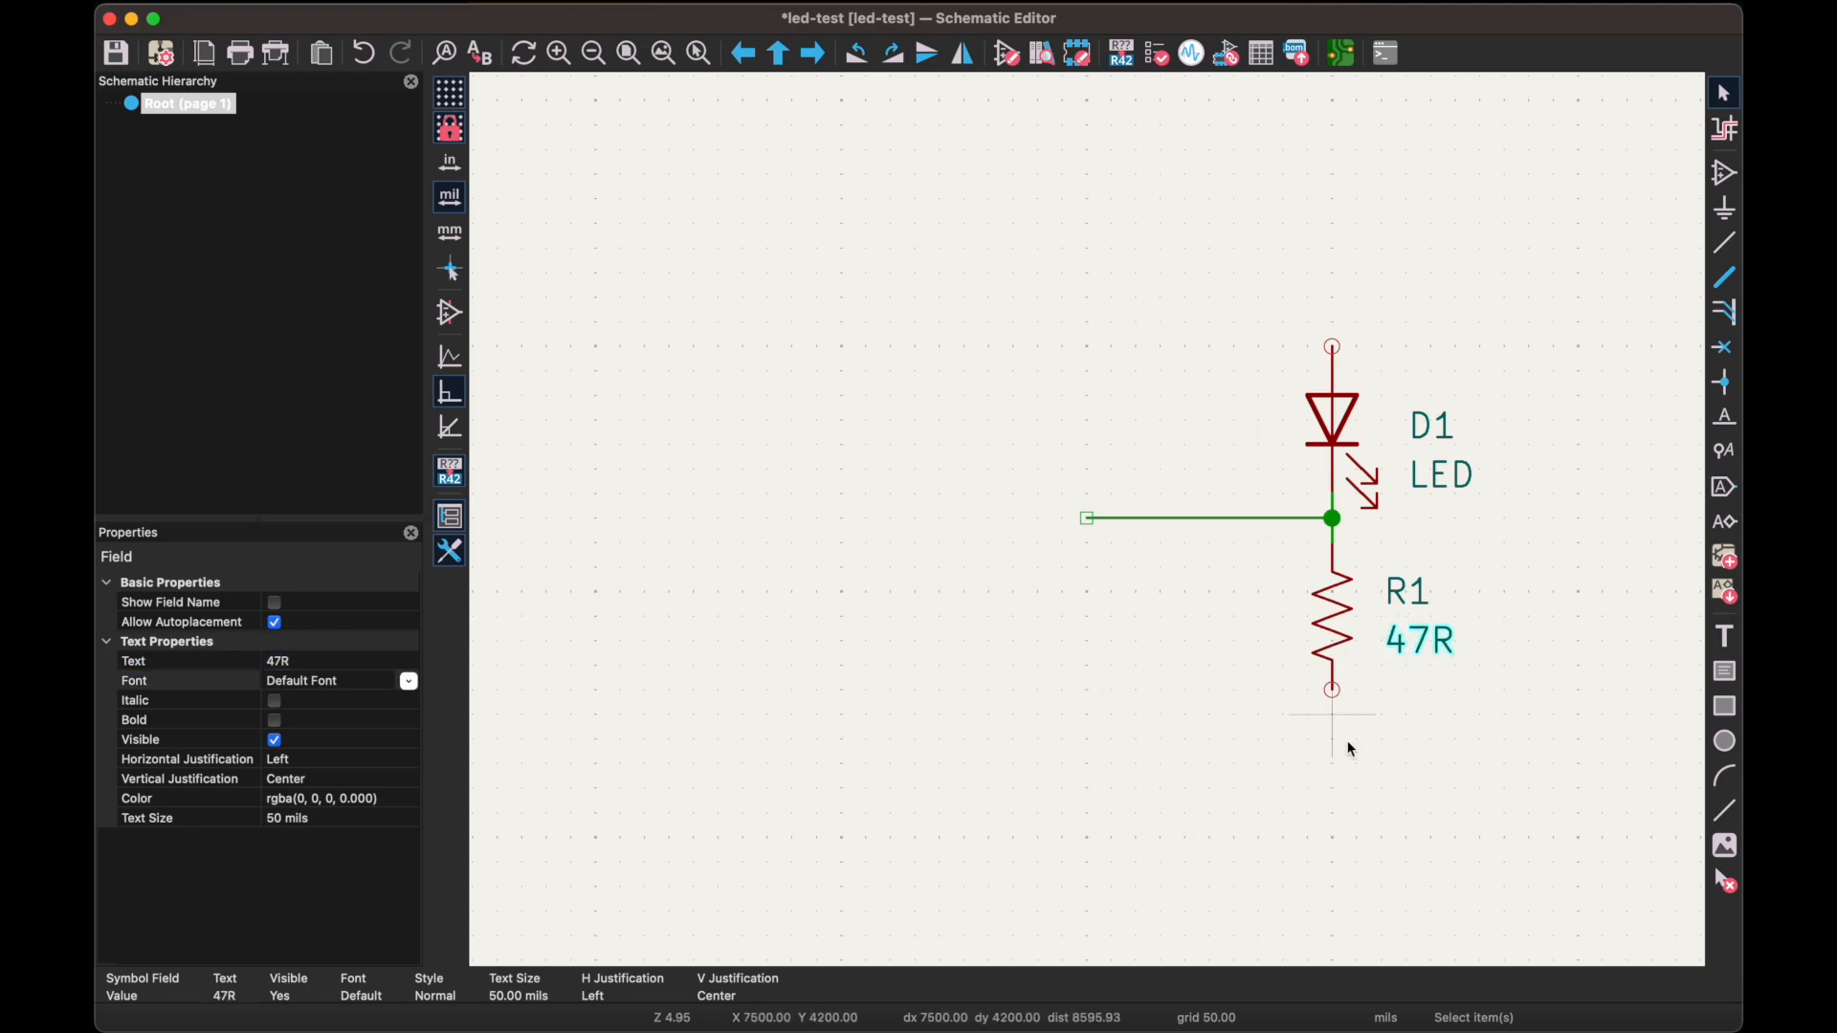
Add a GND power symbol directly beneath the 47R resistor, connected to its lower pin
{"action": "left_click", "coordinate": [1726, 207]}
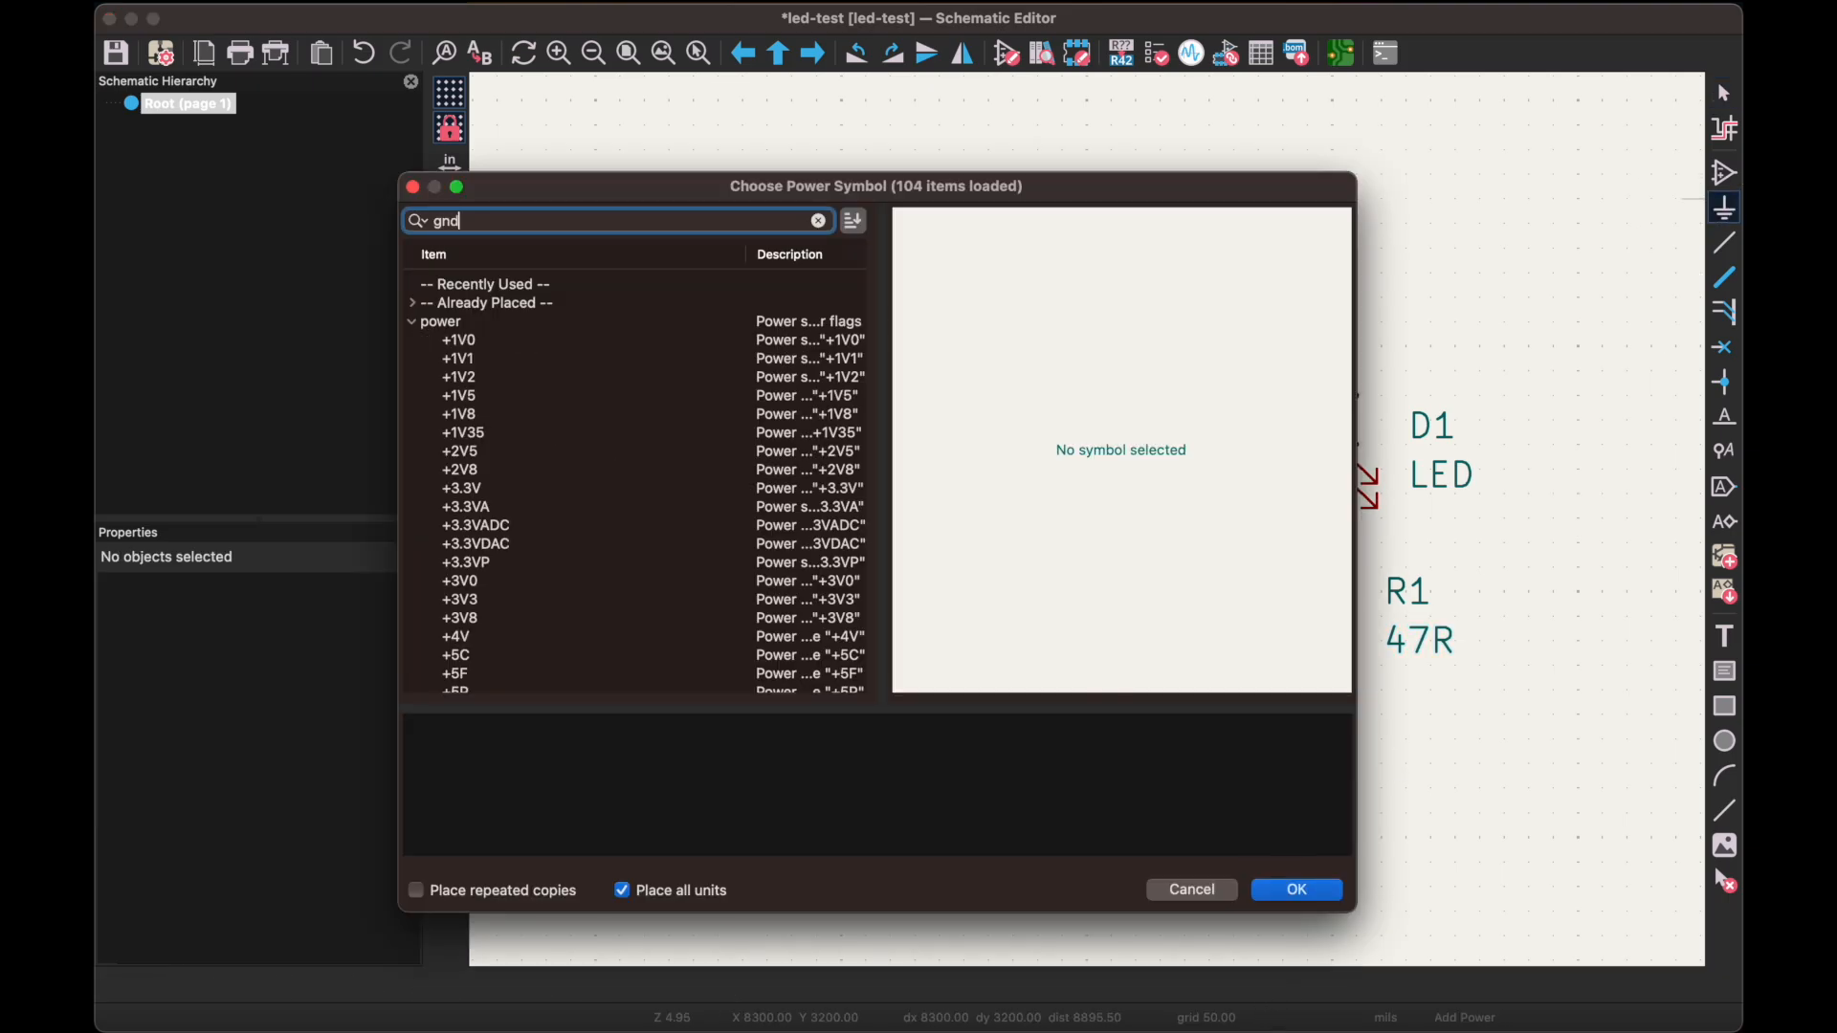
{"action": "left_click", "coordinate": [484, 304]}
{"action": "left_click", "coordinate": [1287, 890]}
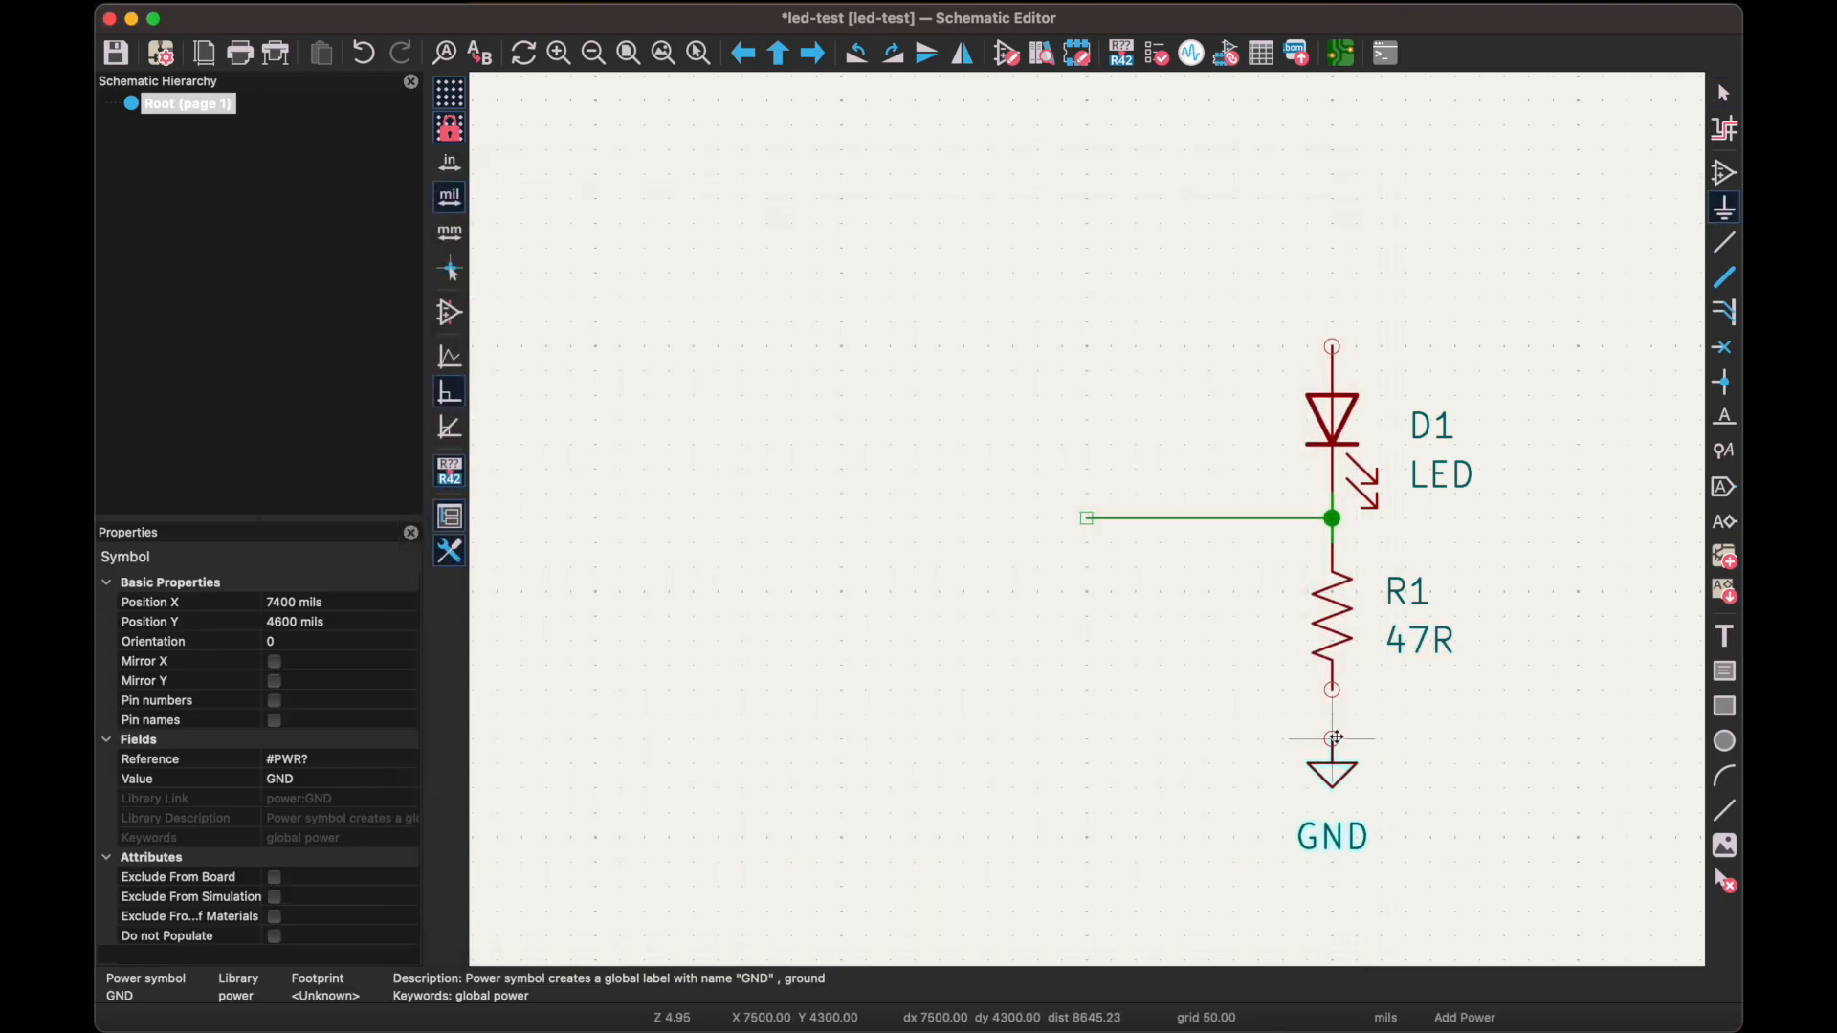
{"action": "left_click", "coordinate": [1333, 690]}
{"action": "key", "text": "Escape"}
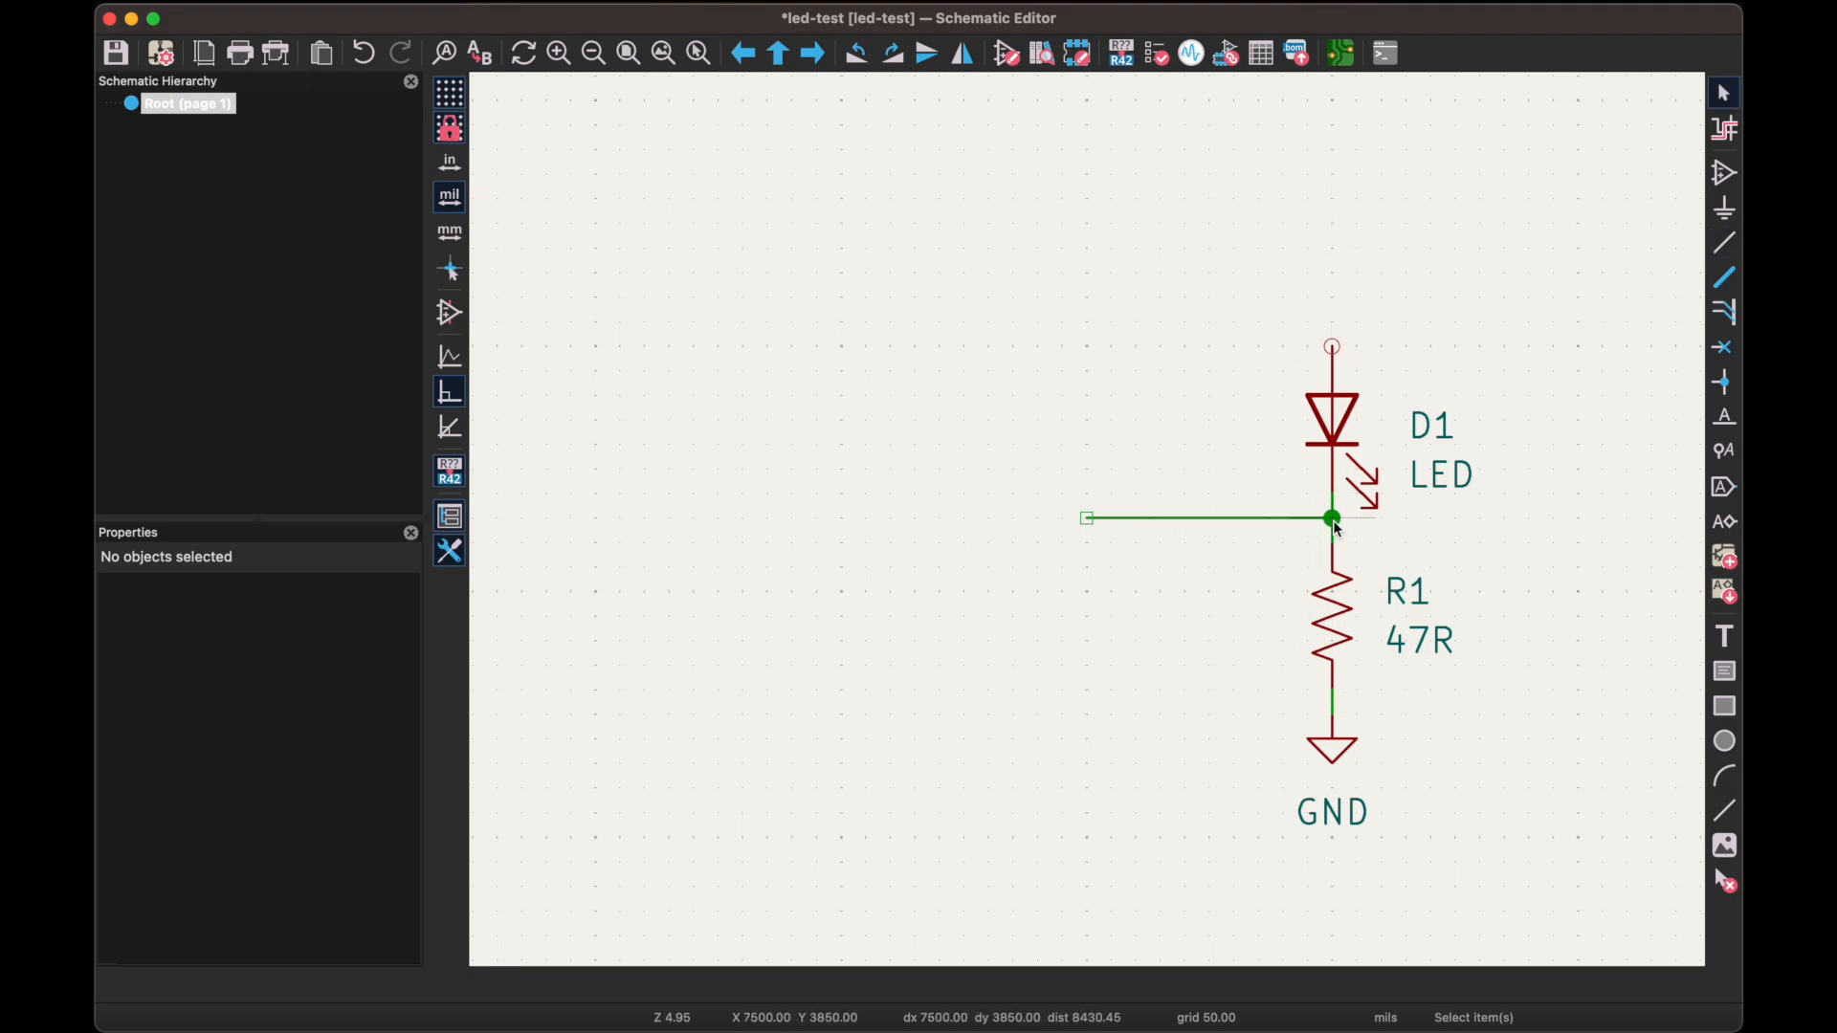
Delete the horizontal branch wire running left from the LED–resistor connection
{"action": "left_click", "coordinate": [1240, 520]}
{"action": "key", "text": "Delete"}
Find the LM358 op-amp symbol and place its unit A to the upper left of the LED
{"action": "left_click", "coordinate": [1724, 175]}
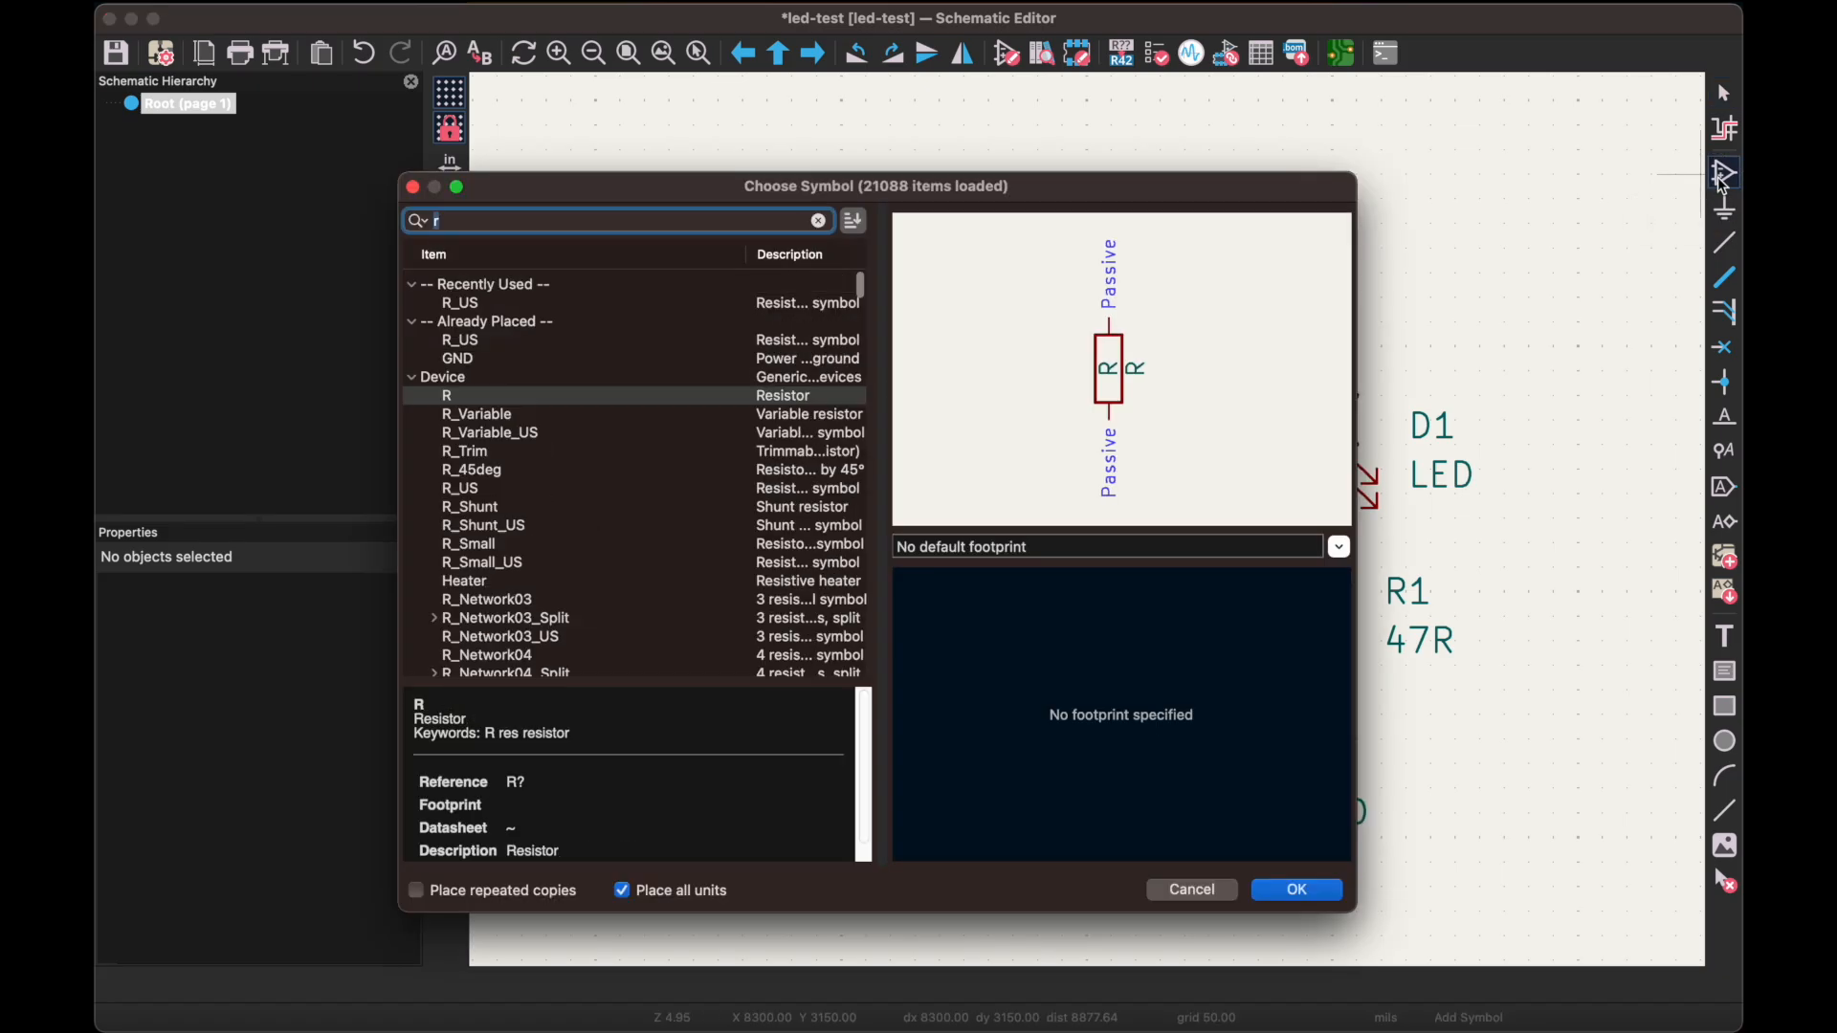
{"action": "type", "text": "lm358"}
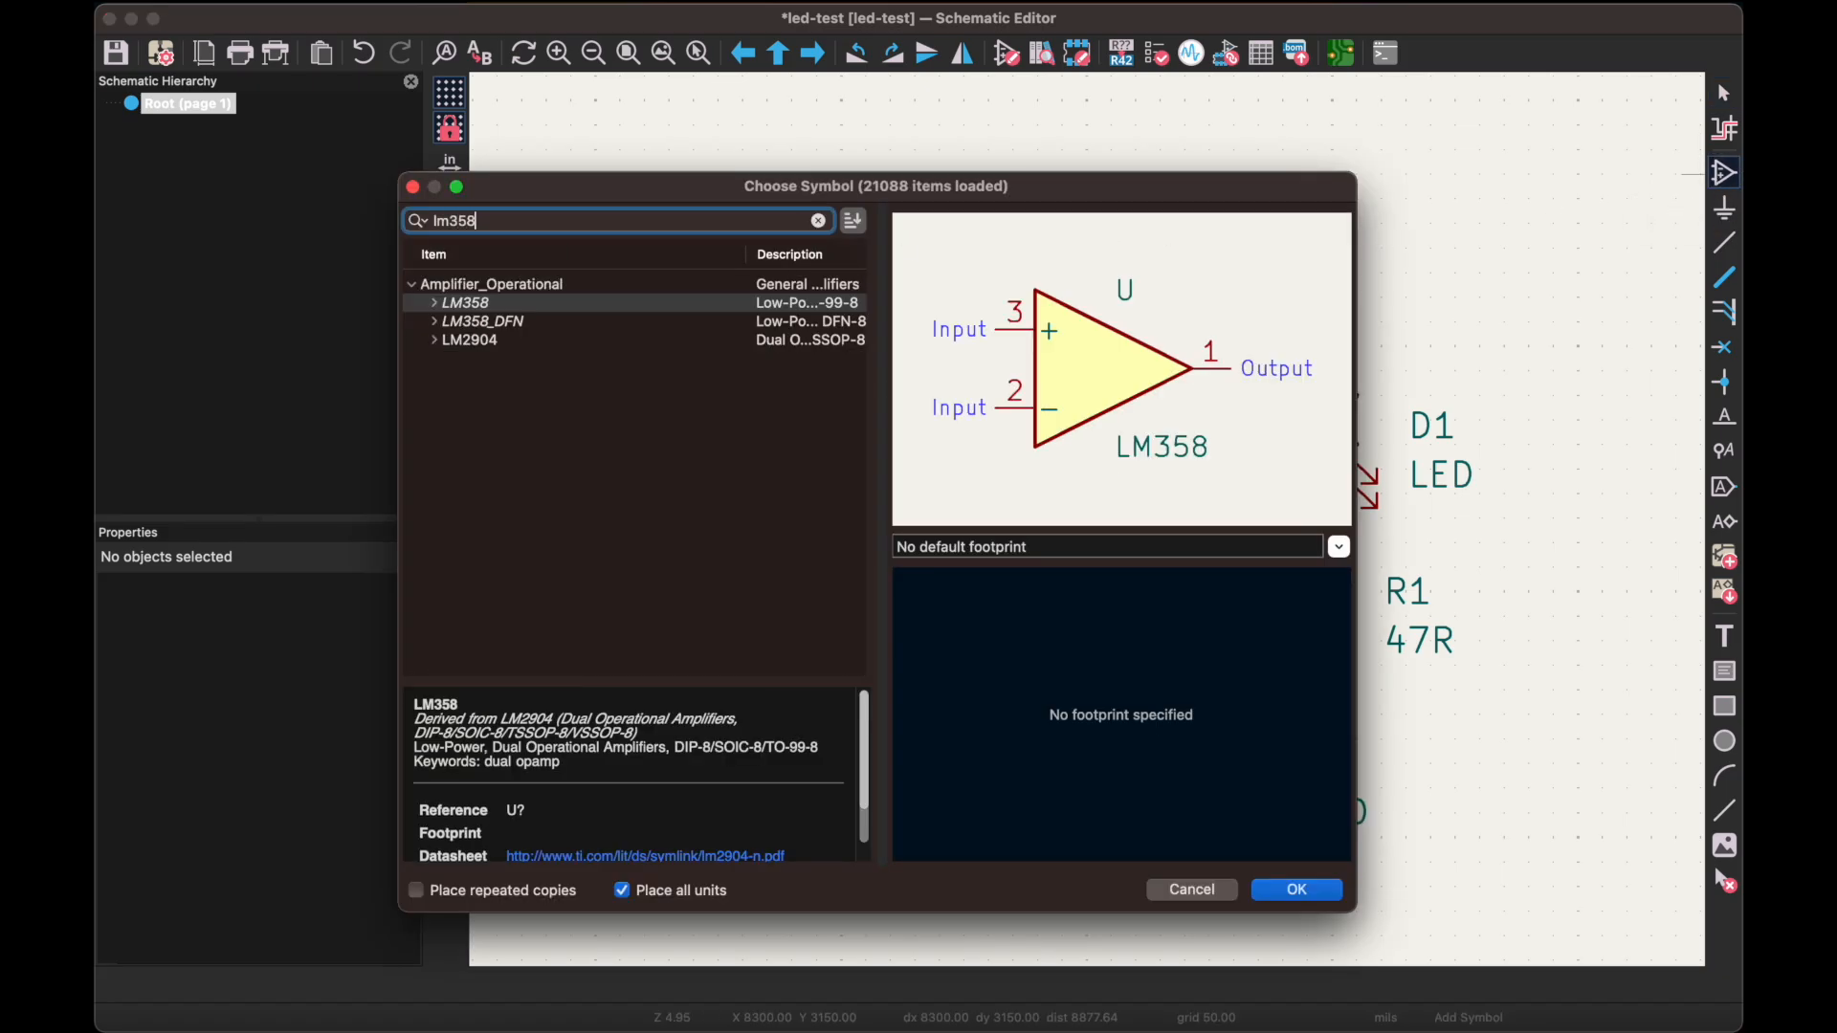
{"action": "left_click", "coordinate": [504, 304]}
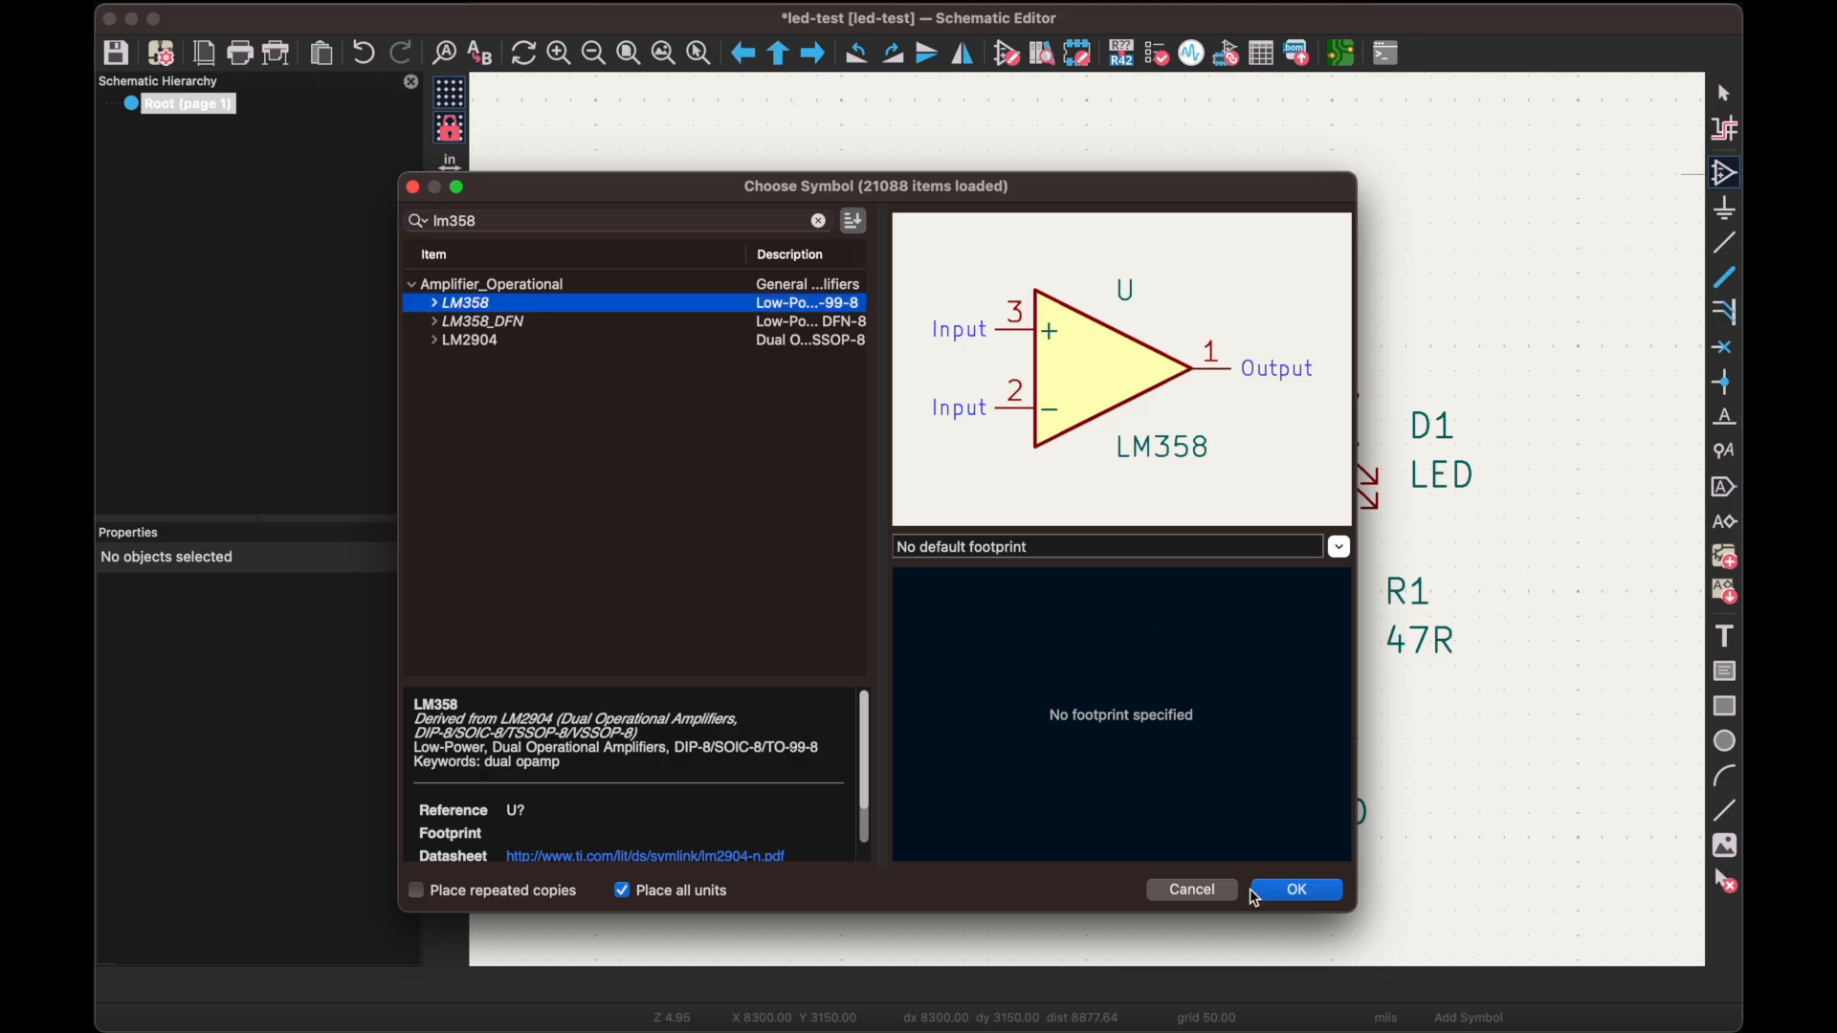
{"action": "left_click", "coordinate": [1299, 894]}
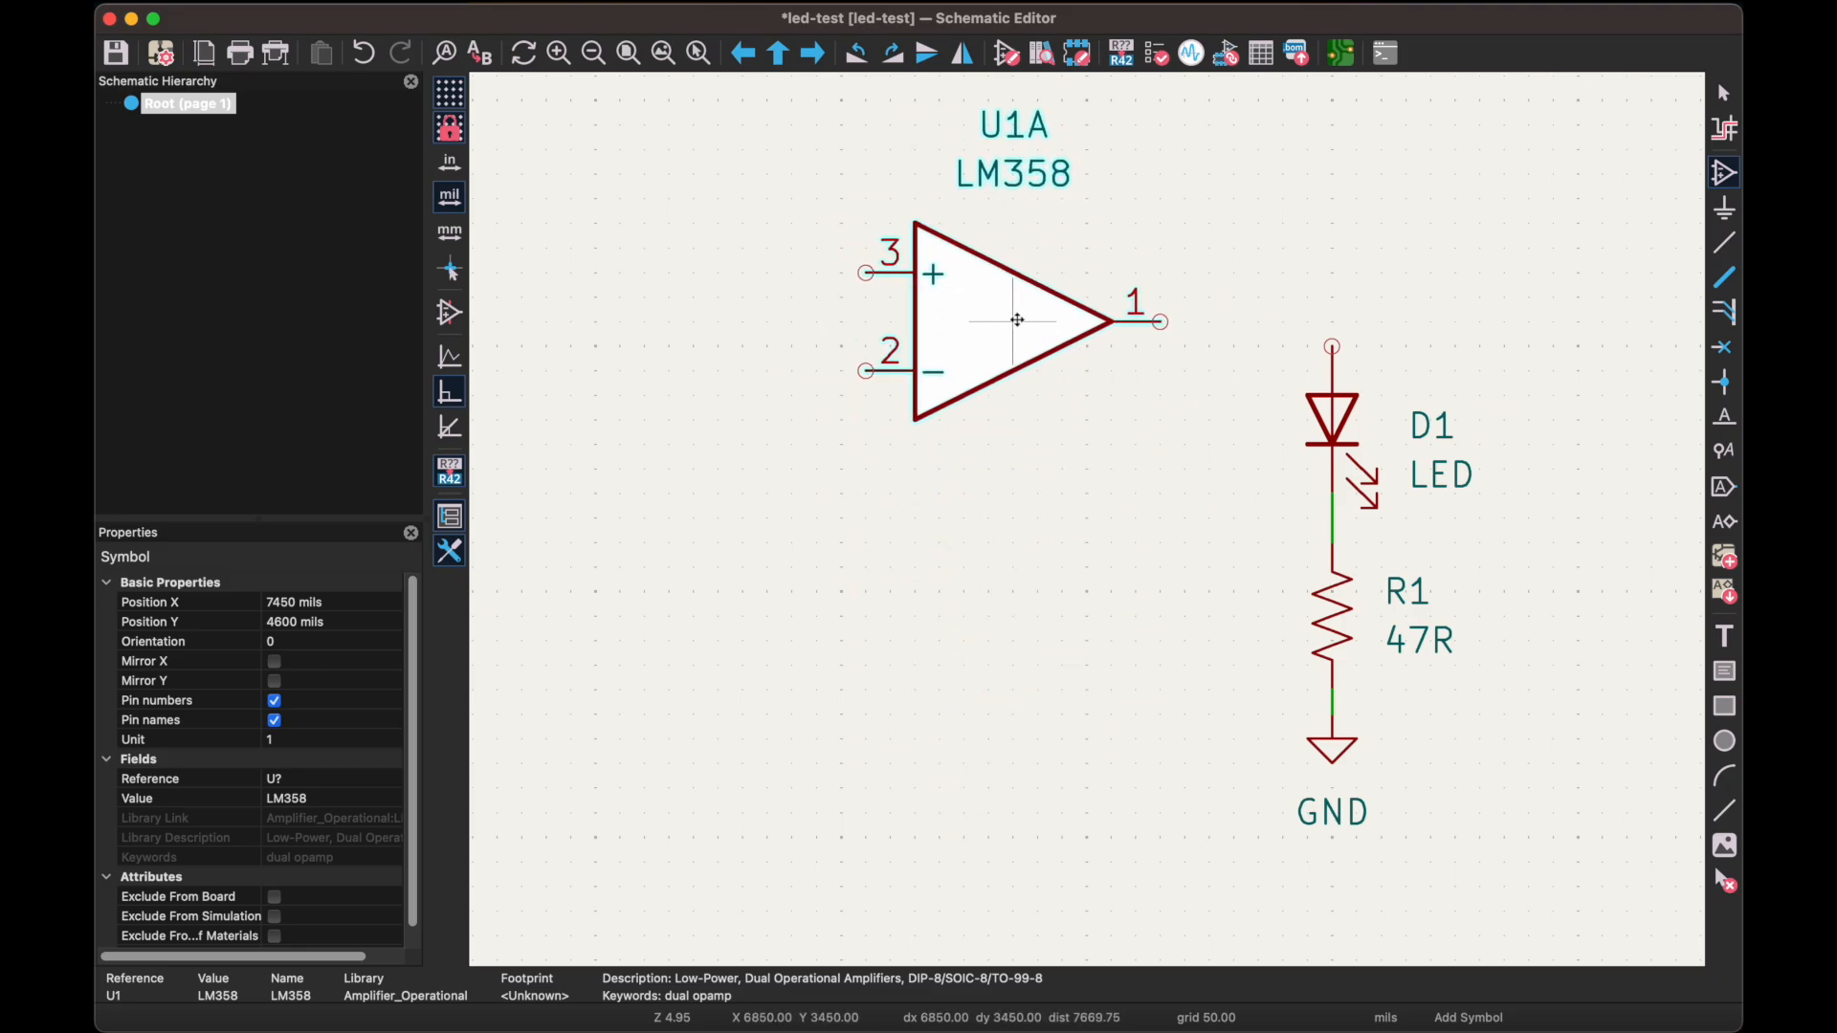
{"action": "left_click", "coordinate": [1017, 319]}
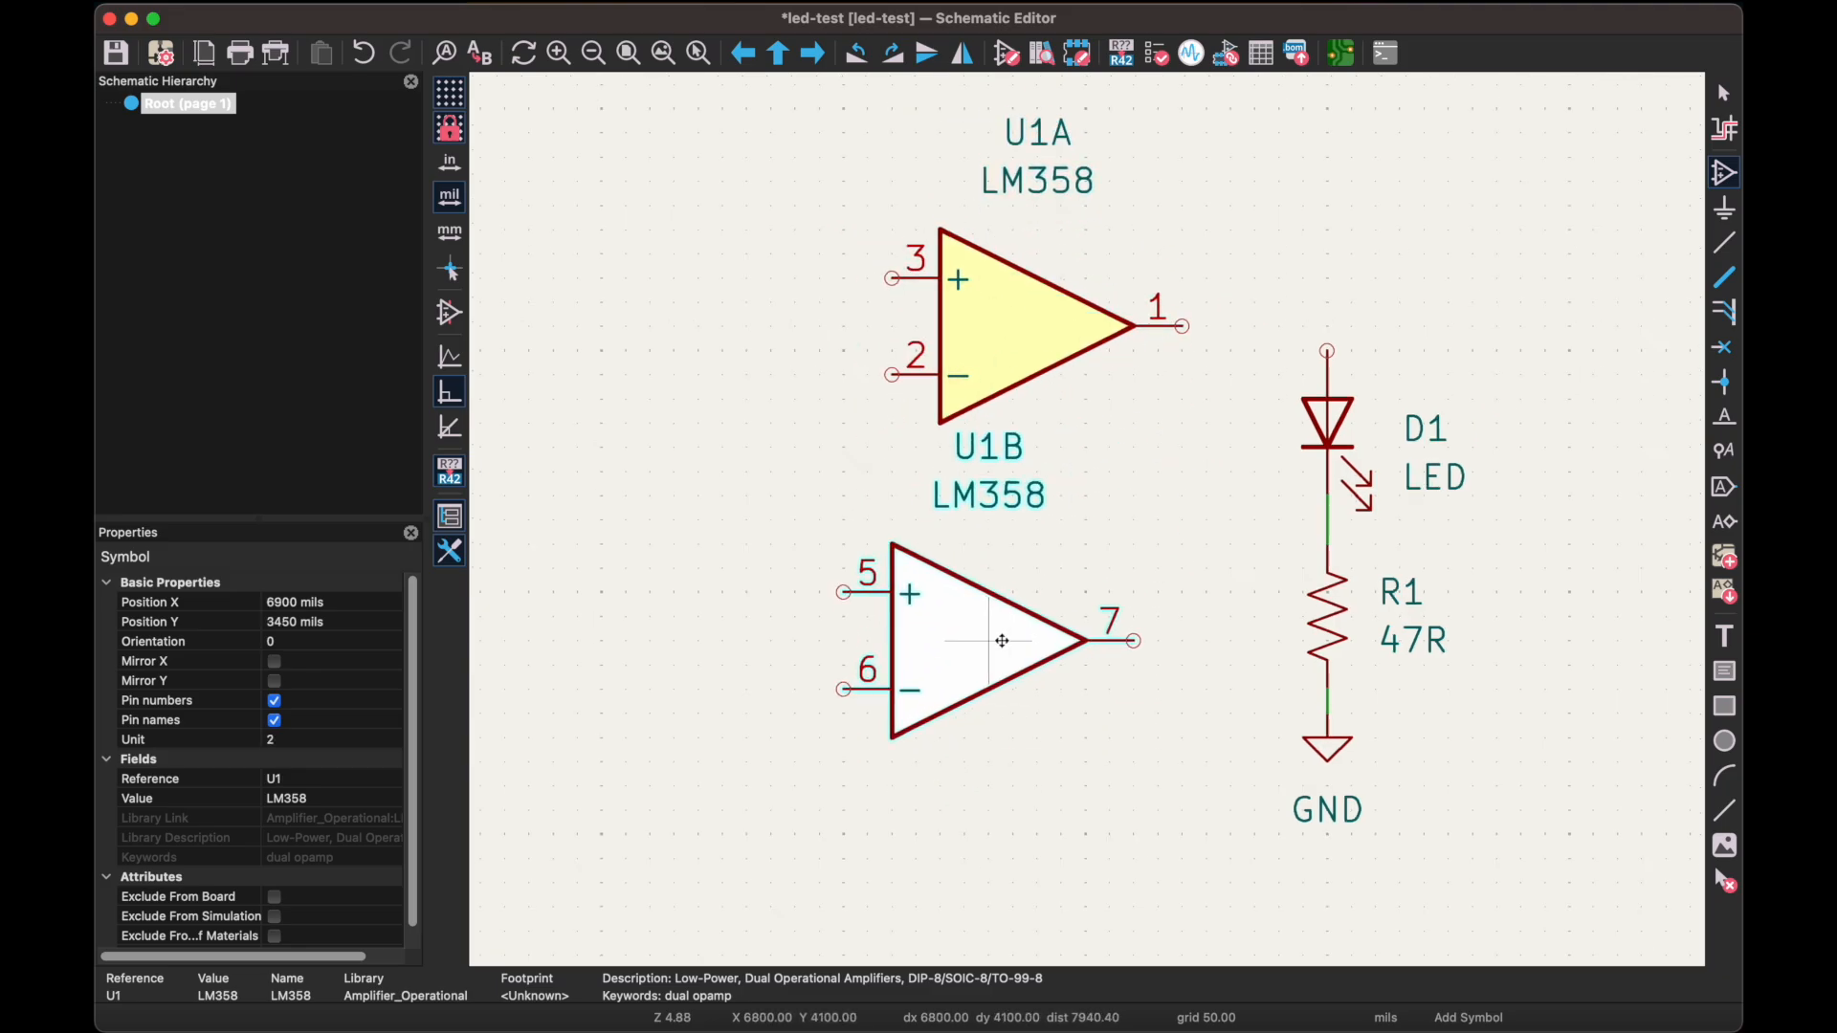
Place LM358 unit B left of unit A, and the power unit C above and between them
{"action": "scroll", "coordinate": [1002, 640], "scroll_direction": "down", "scroll_amount": 5}
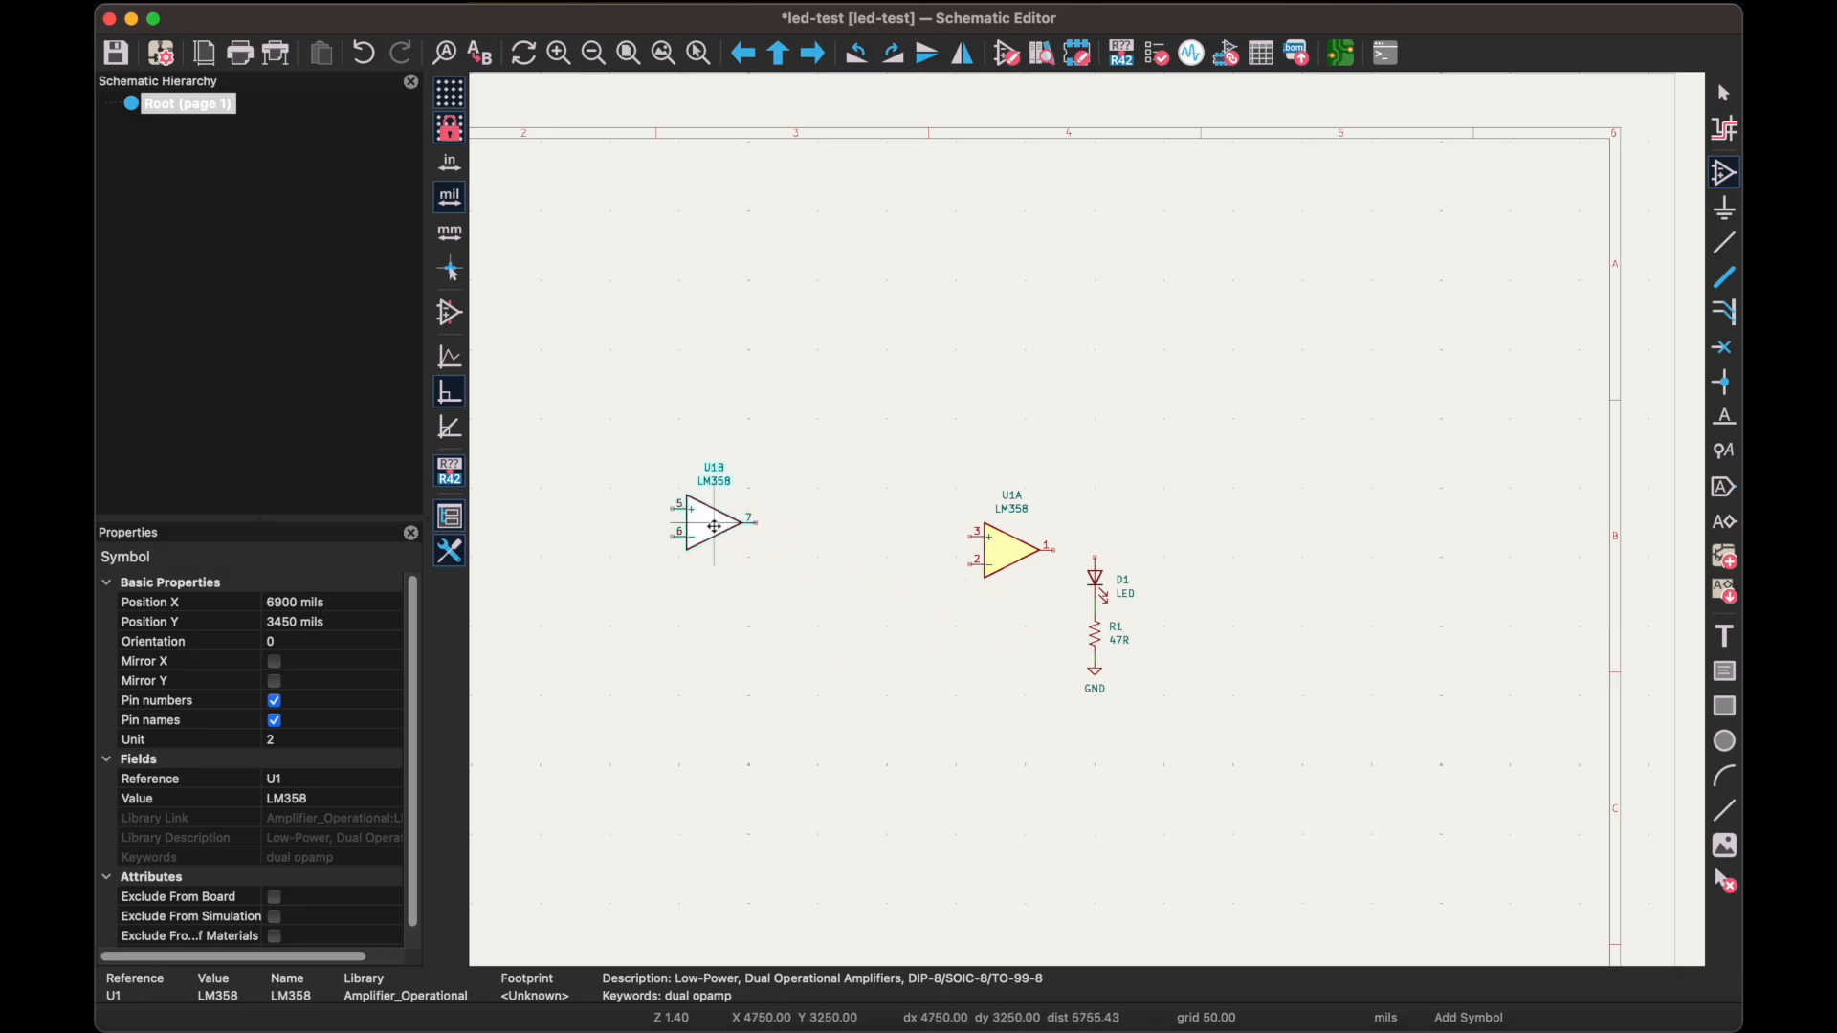
{"action": "left_click", "coordinate": [818, 536]}
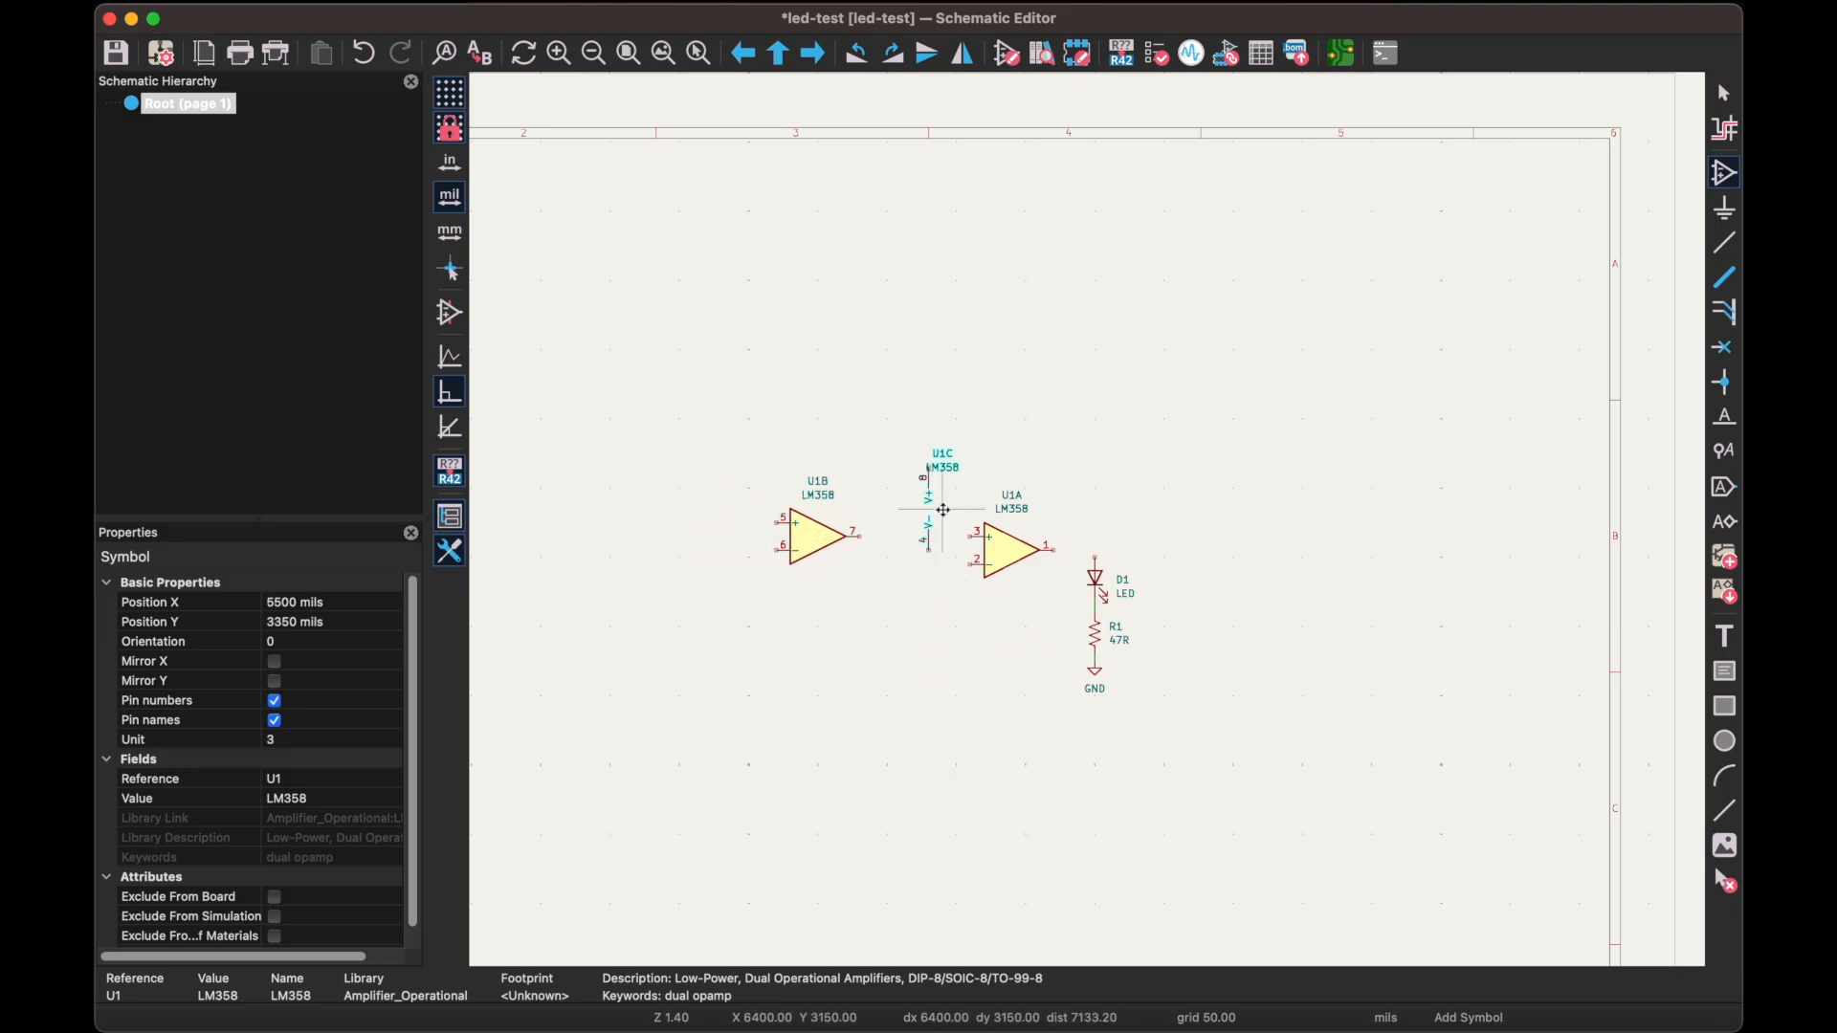
{"action": "scroll", "coordinate": [922, 344], "scroll_direction": "up", "scroll_amount": 2}
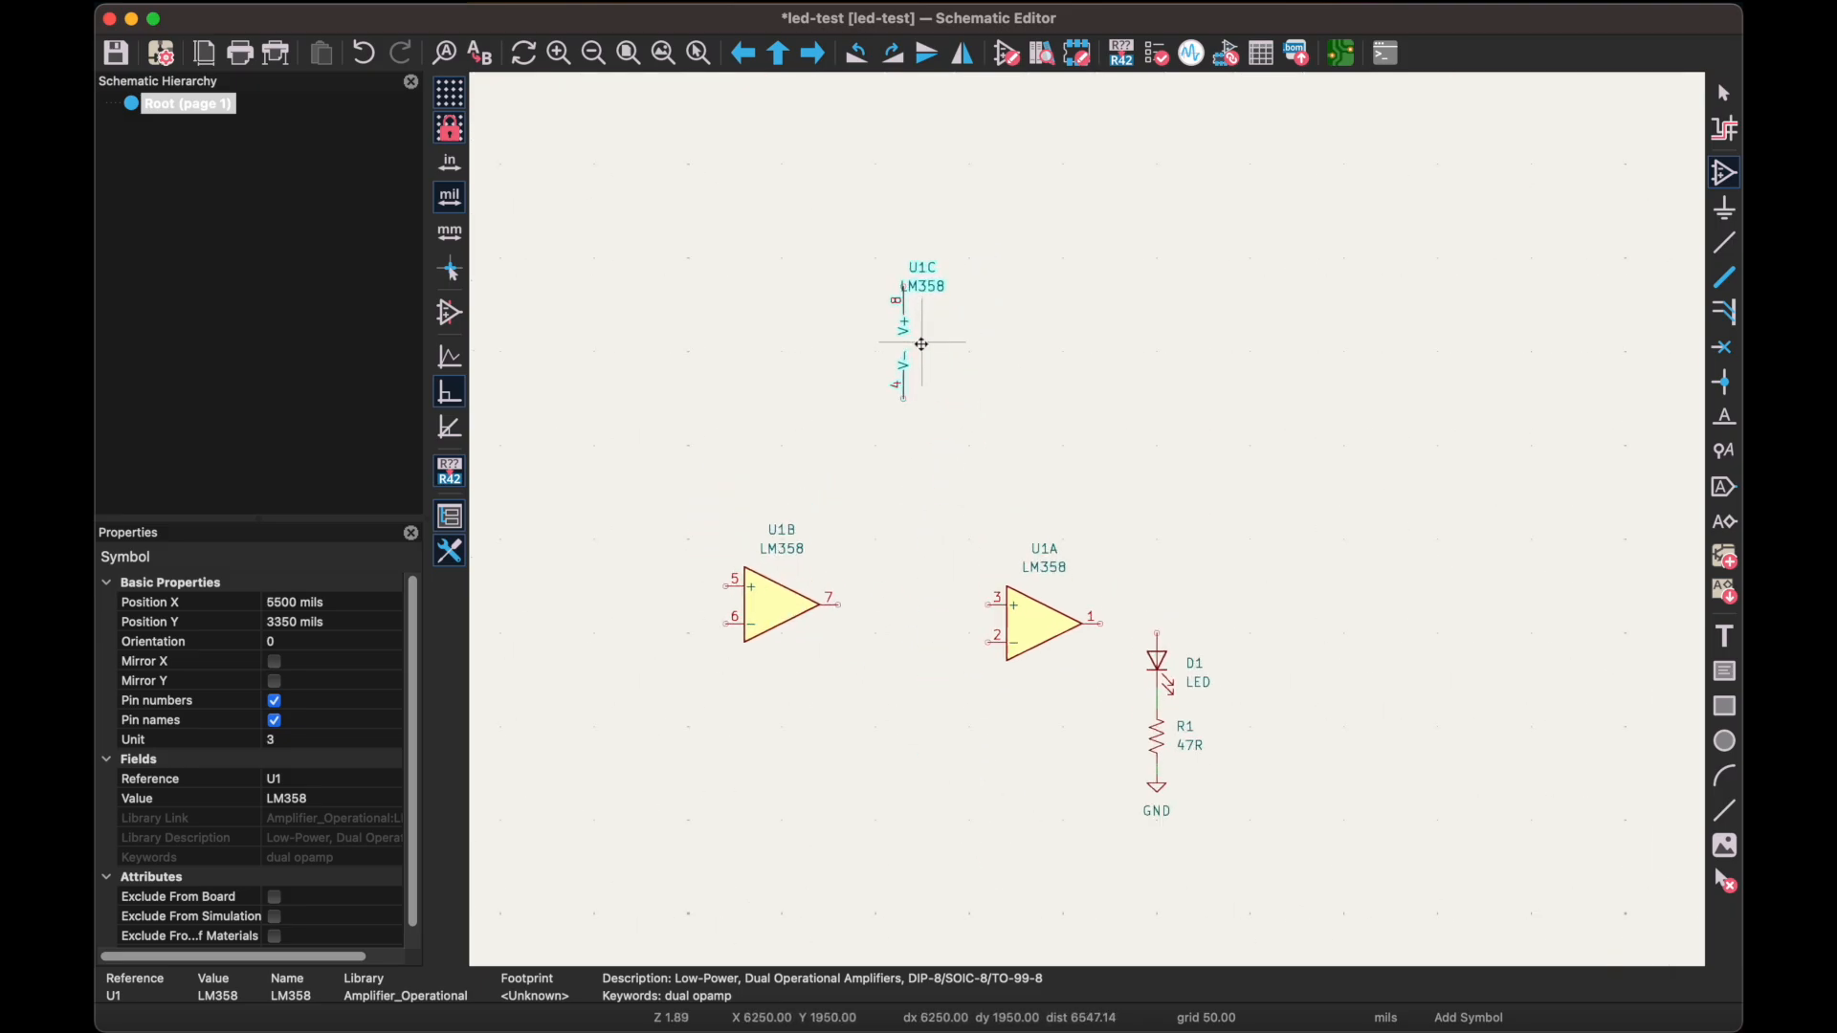
{"action": "scroll", "coordinate": [922, 345], "scroll_direction": "up", "scroll_amount": 3}
{"action": "left_click", "coordinate": [874, 356]}
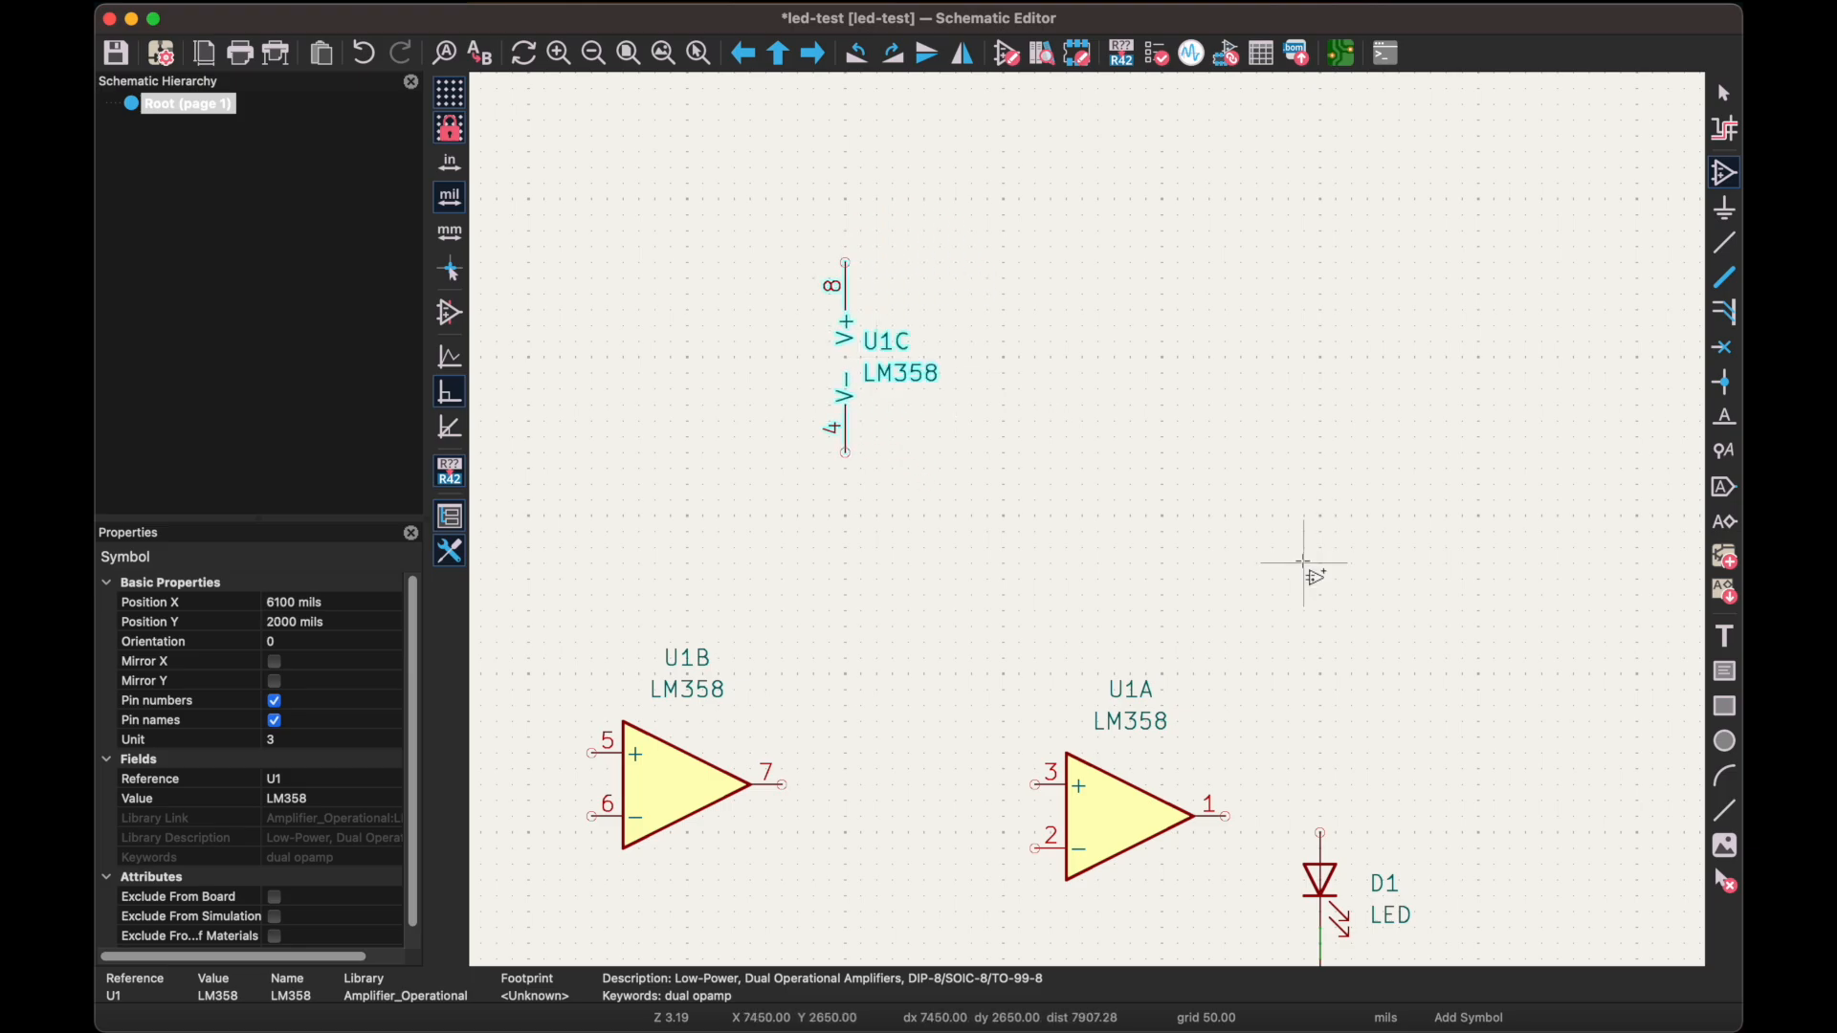
{"action": "key", "text": "Escape"}
Wire the output pin 1 of LM358 unit A to the LED's upper pin
{"action": "scroll", "coordinate": [889, 660], "scroll_direction": "down", "scroll_amount": 5}
{"action": "scroll", "coordinate": [889, 660], "scroll_direction": "right", "scroll_amount": 3}
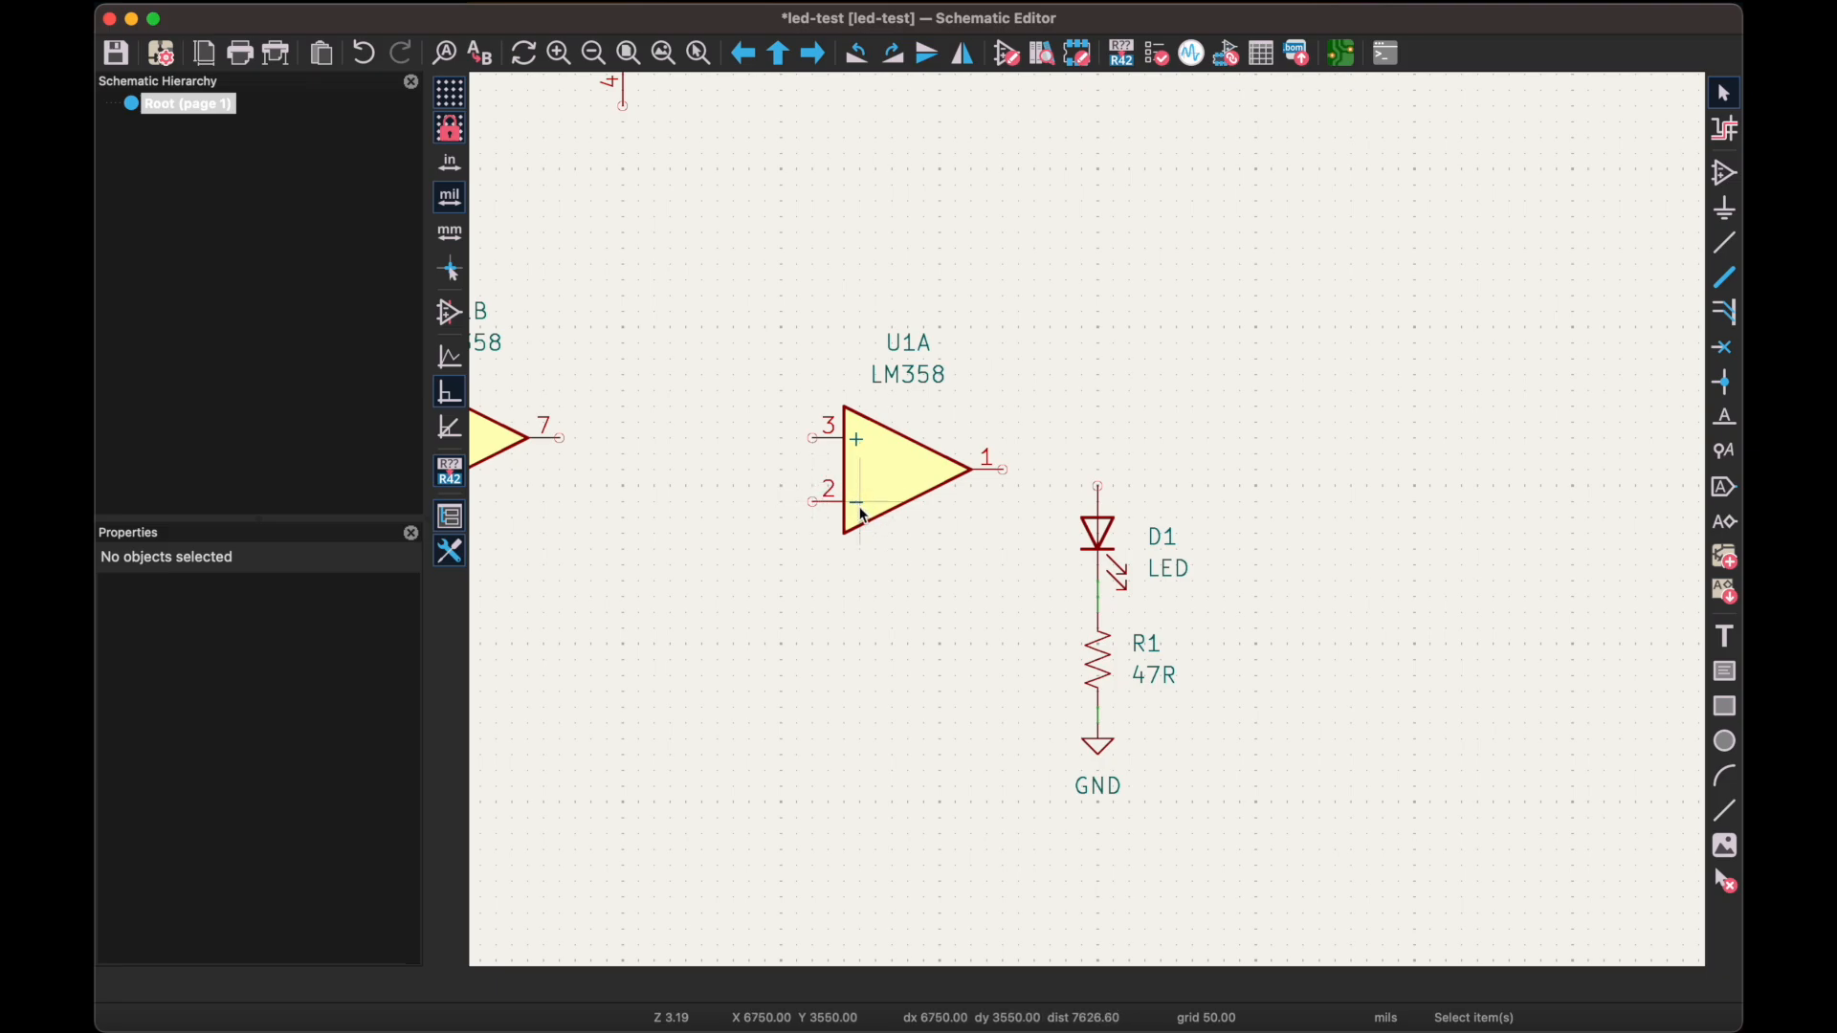
{"action": "key", "text": "w"}
{"action": "left_click", "coordinate": [1098, 487]}
Wire the LED–resistor node back to inverting pin 2 of LM358 unit A, and add a short wire on pin 3
{"action": "left_click", "coordinate": [1099, 596]}
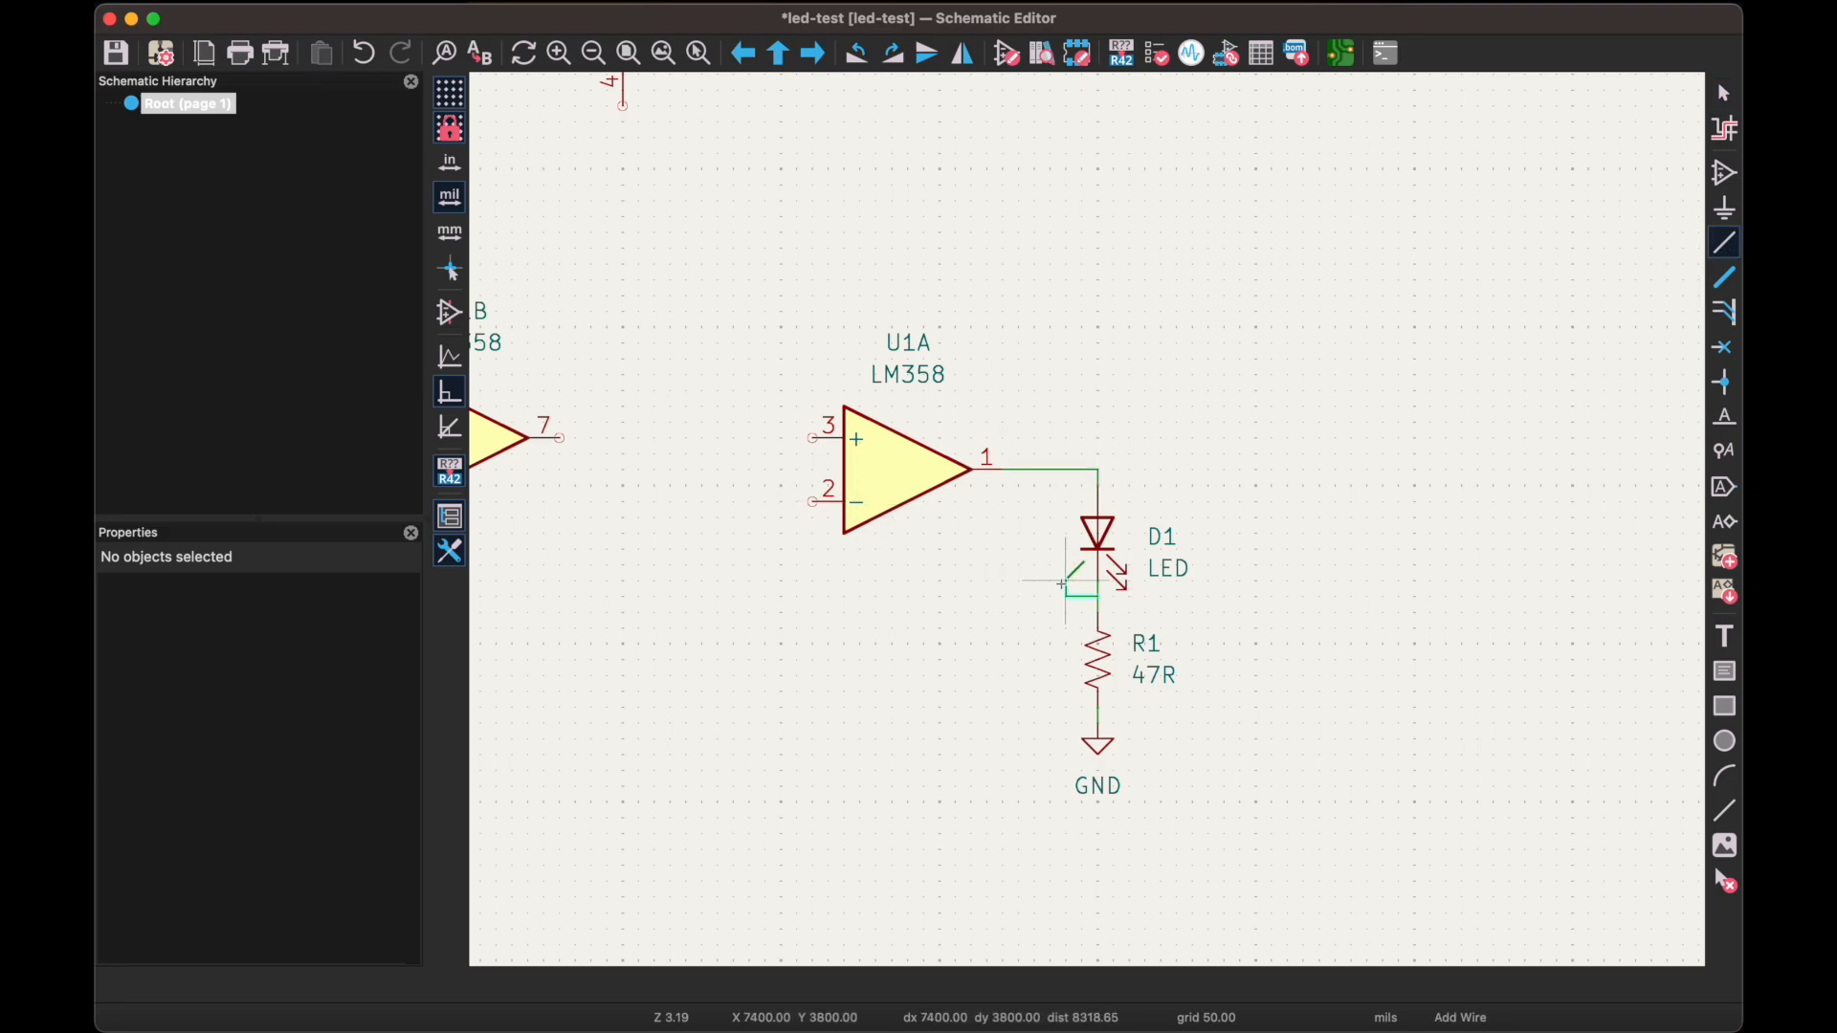
{"action": "left_click", "coordinate": [782, 503]}
{"action": "left_click", "coordinate": [811, 502]}
{"action": "key", "text": "Escape"}
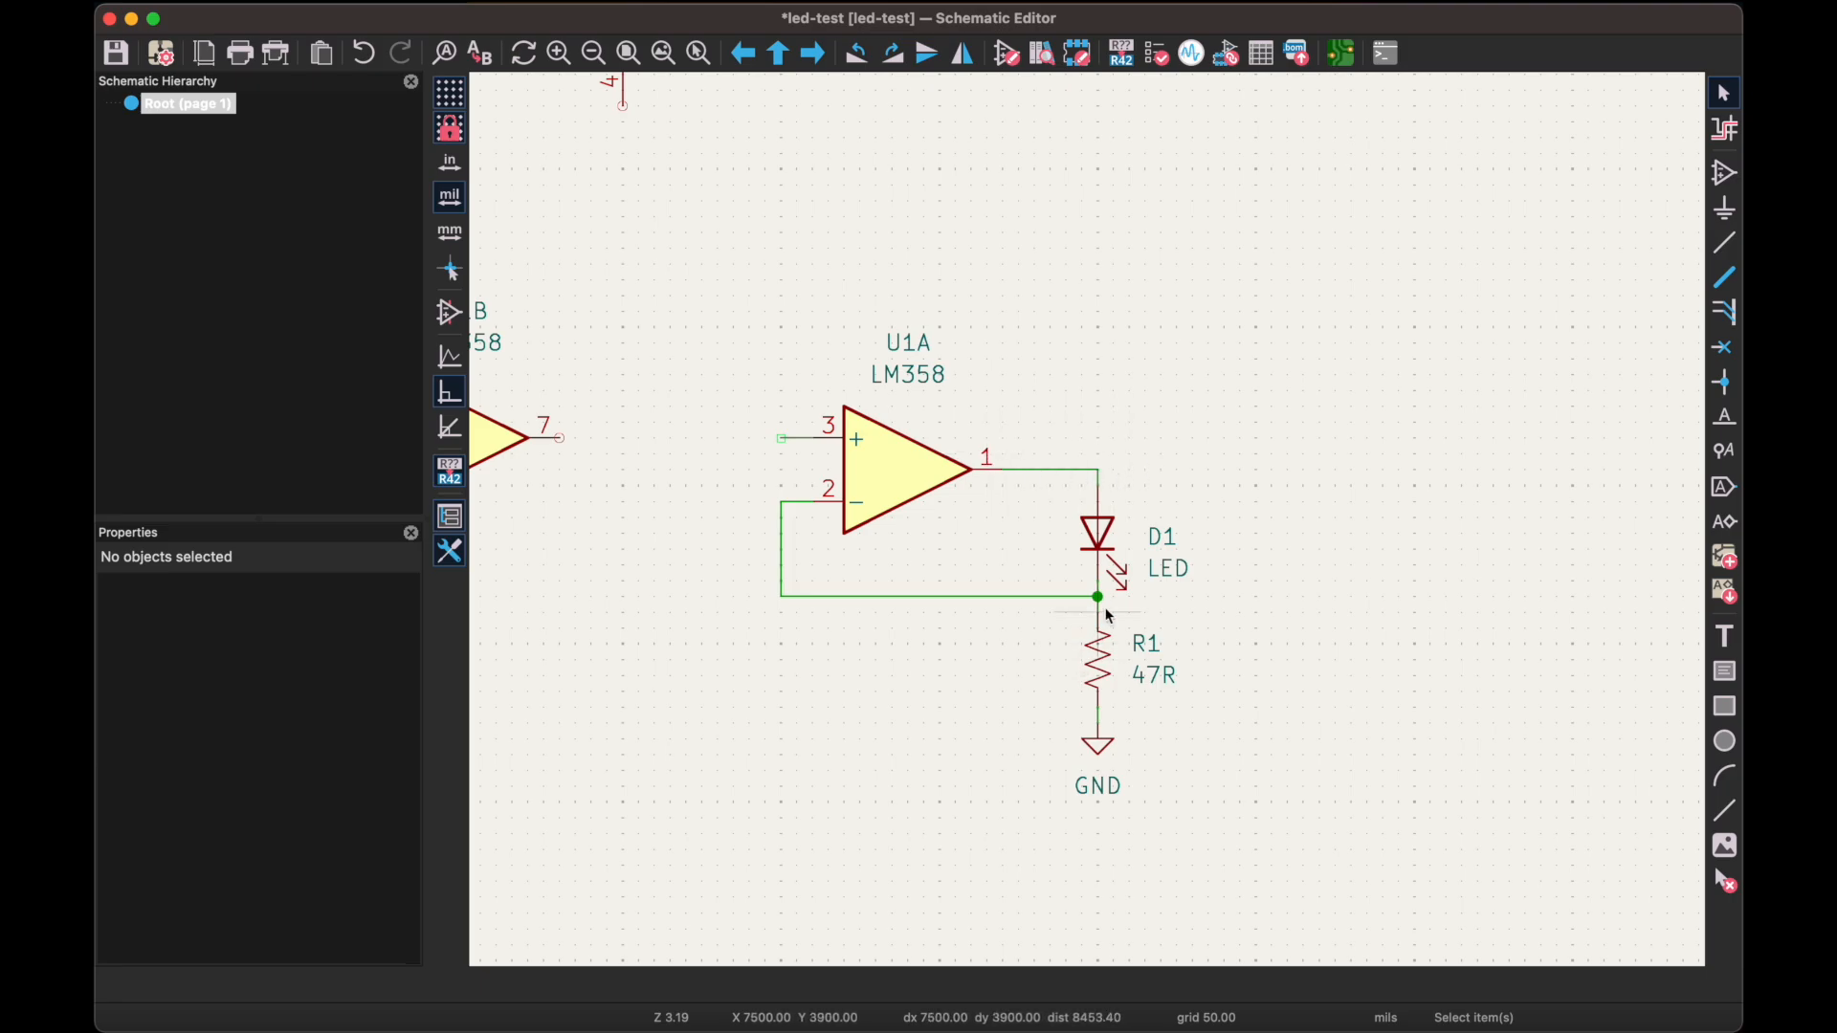
Place an R_Potentiometer_US symbol left of LM358 unit A, with its wiper level with pin 3
{"action": "scroll", "coordinate": [1114, 643], "scroll_direction": "left", "scroll_amount": 5}
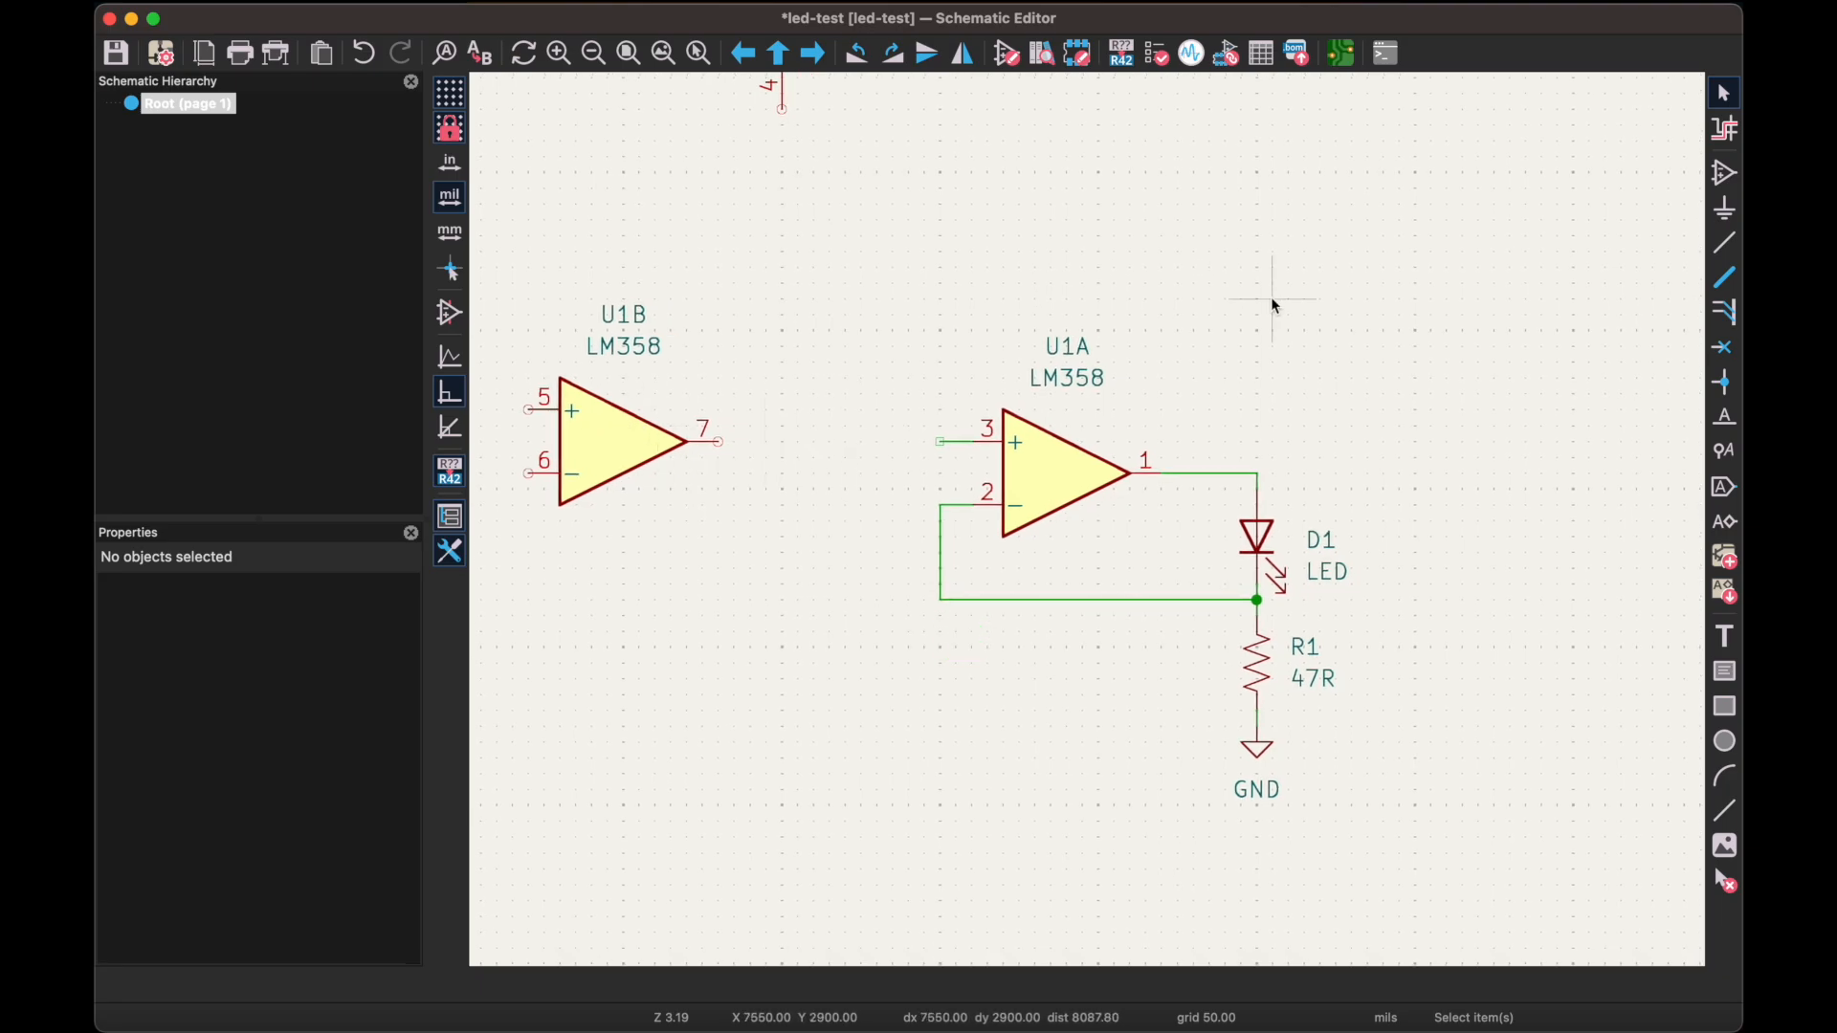
{"action": "left_click", "coordinate": [1728, 185]}
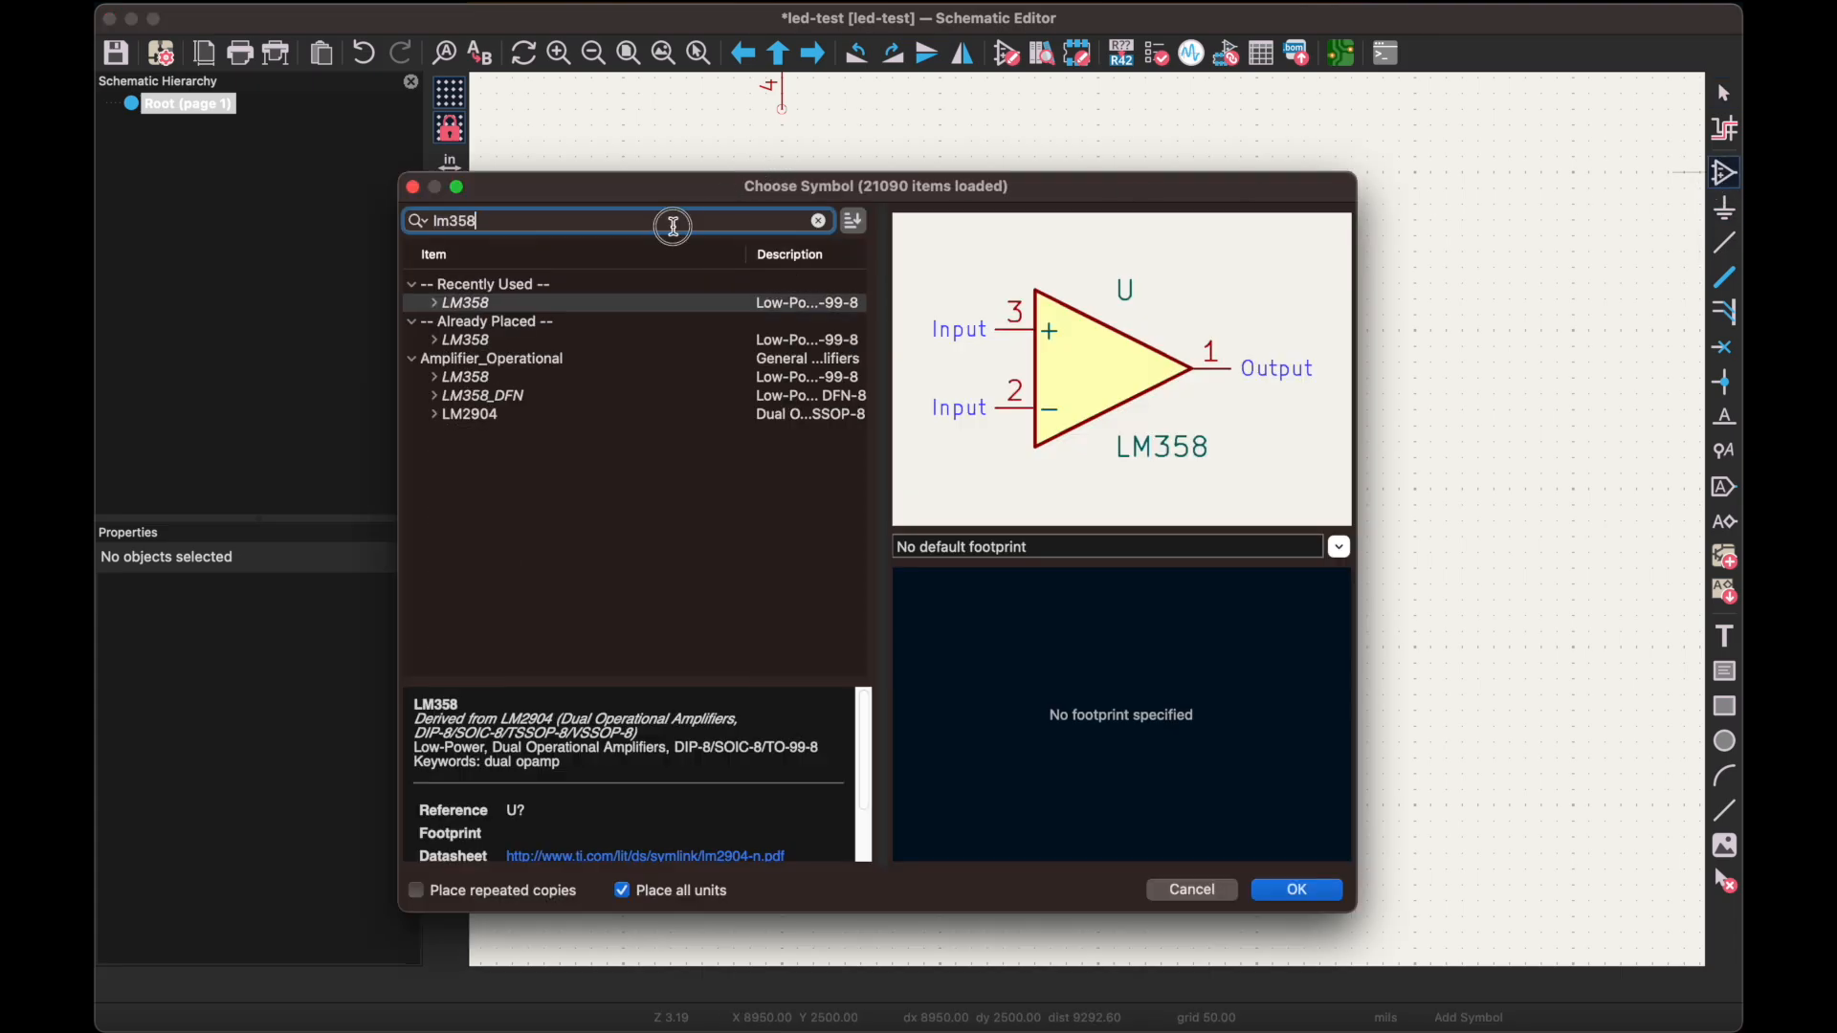
{"action": "type", "text": "pot"}
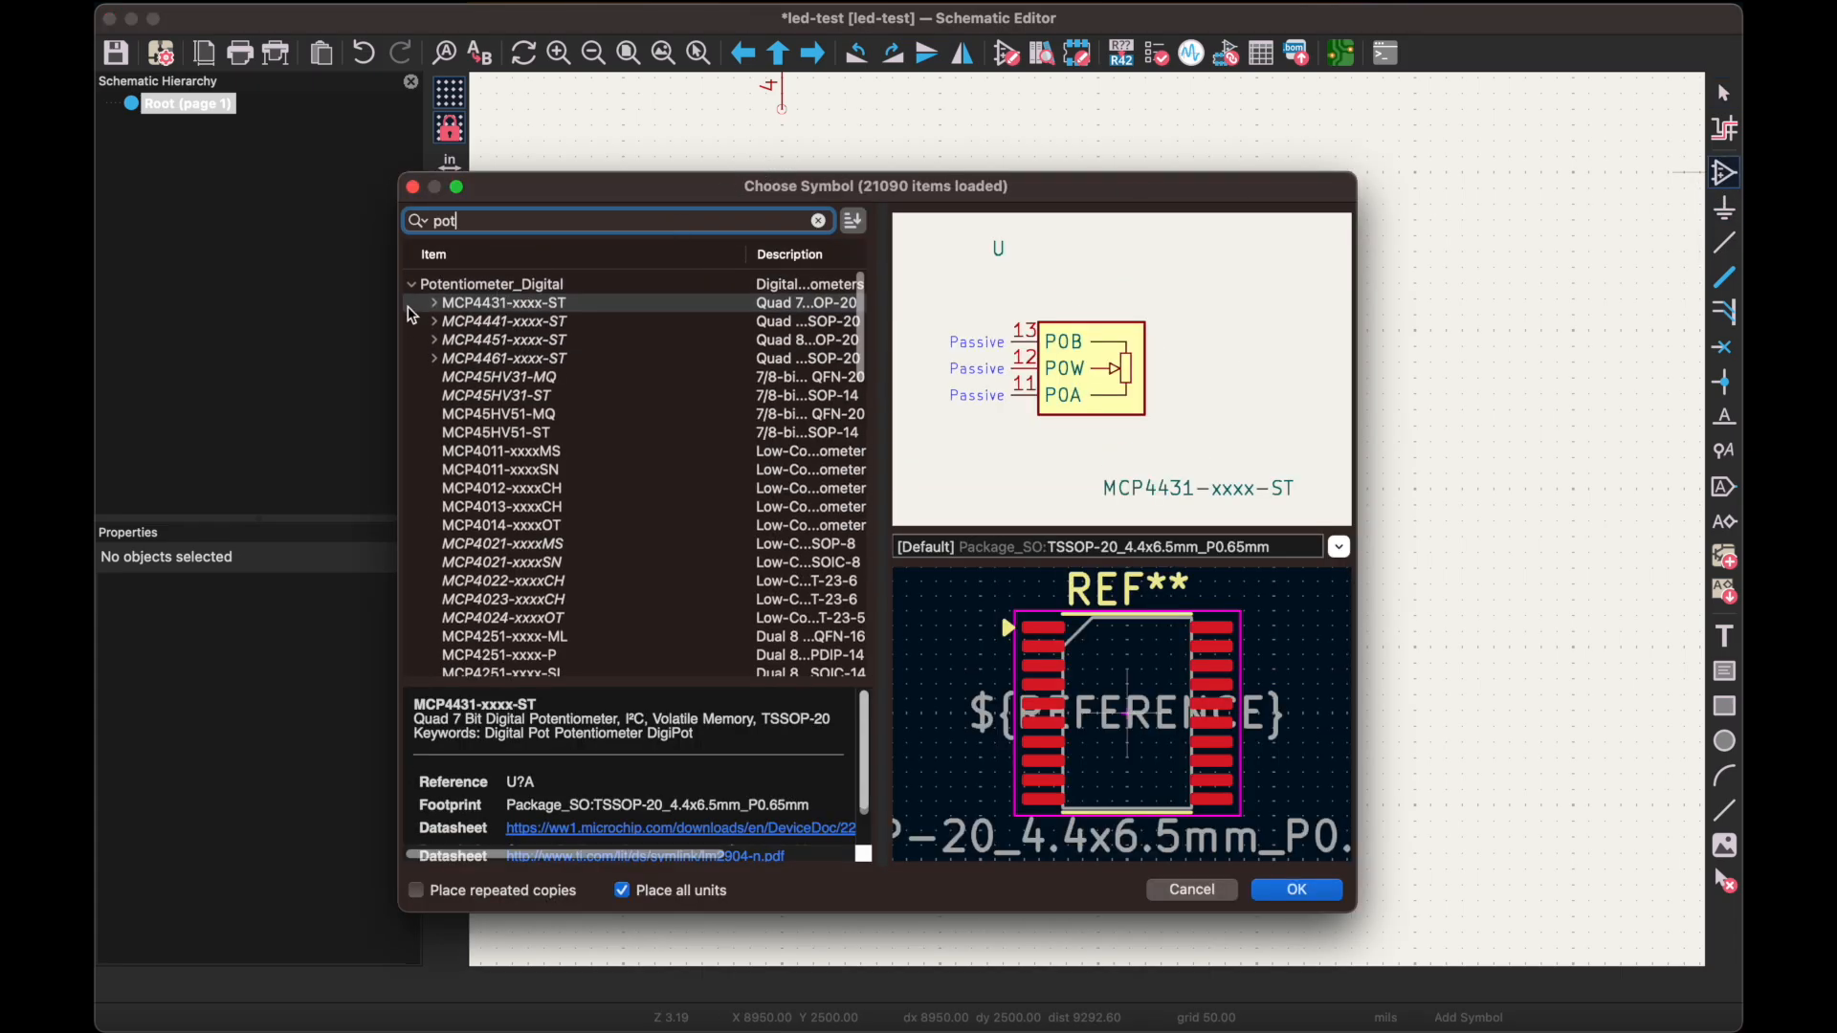
{"action": "left_click", "coordinate": [564, 517]}
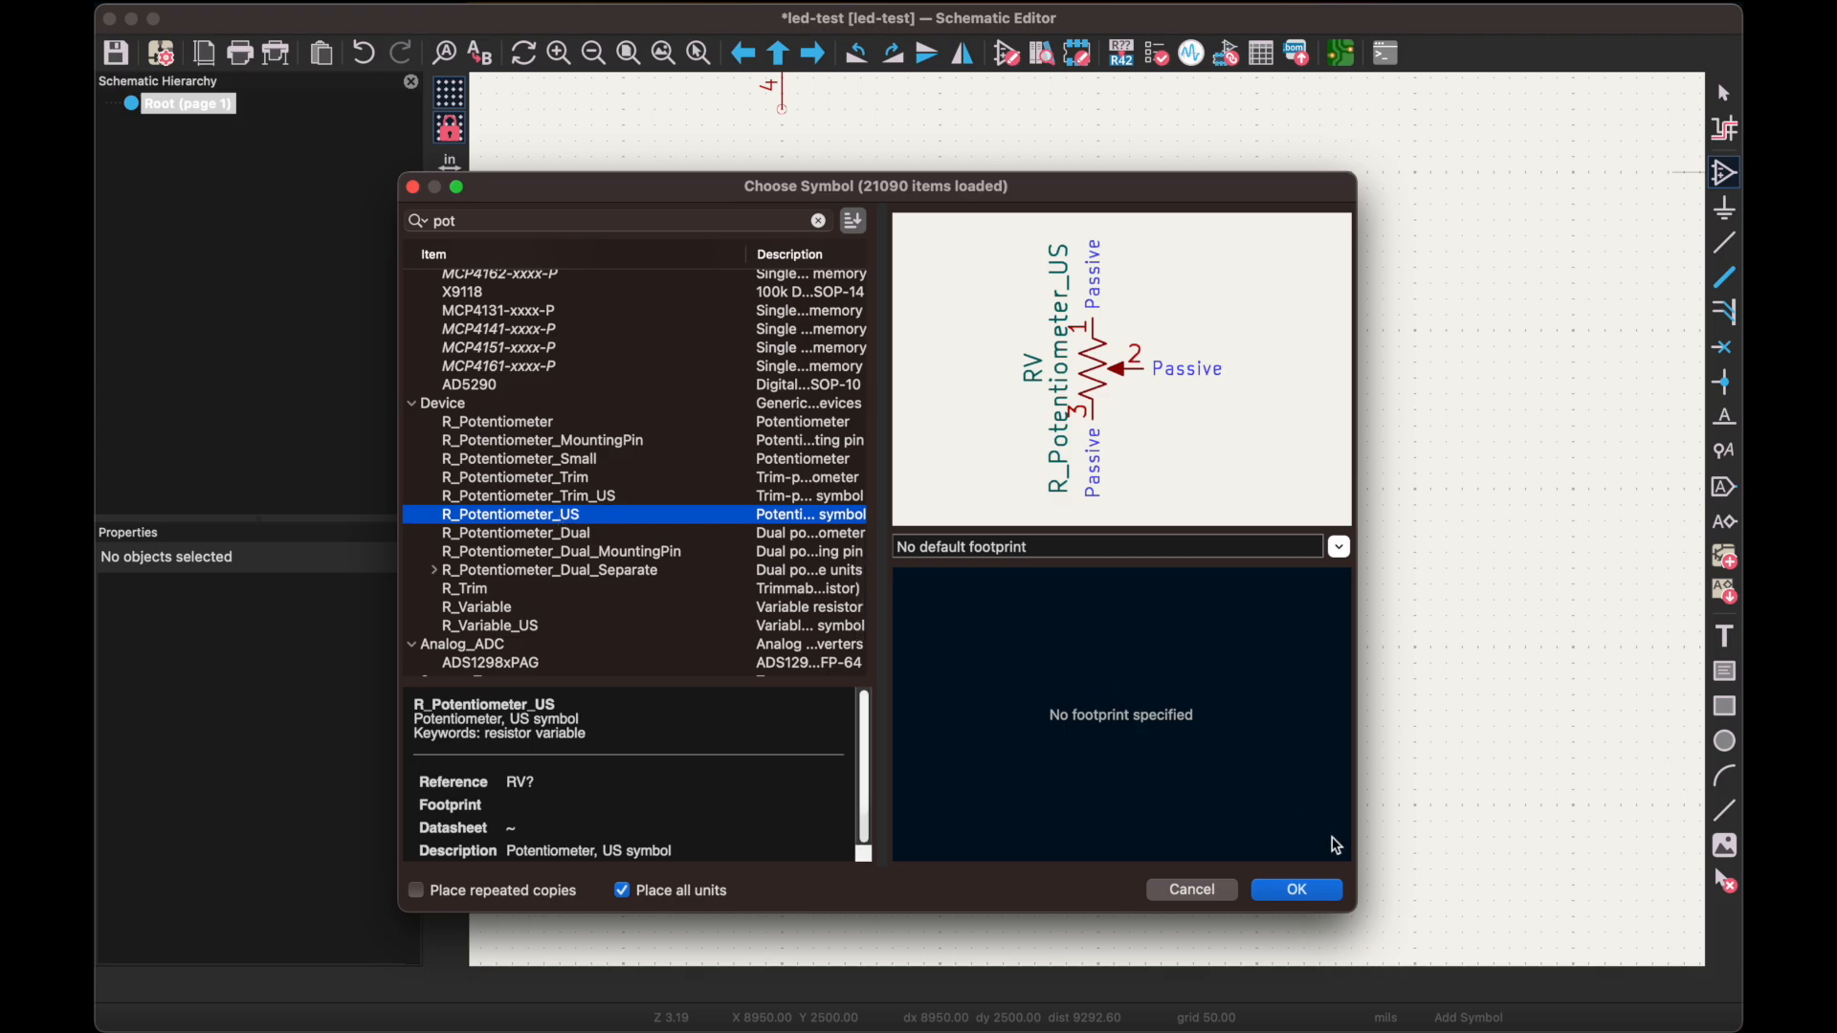
{"action": "left_click", "coordinate": [1316, 891]}
{"action": "left_click", "coordinate": [848, 439]}
{"action": "middle_click_drag", "start_coordinate": [784, 698], "coordinate": [1066, 773]}
{"action": "key", "text": "Escape"}
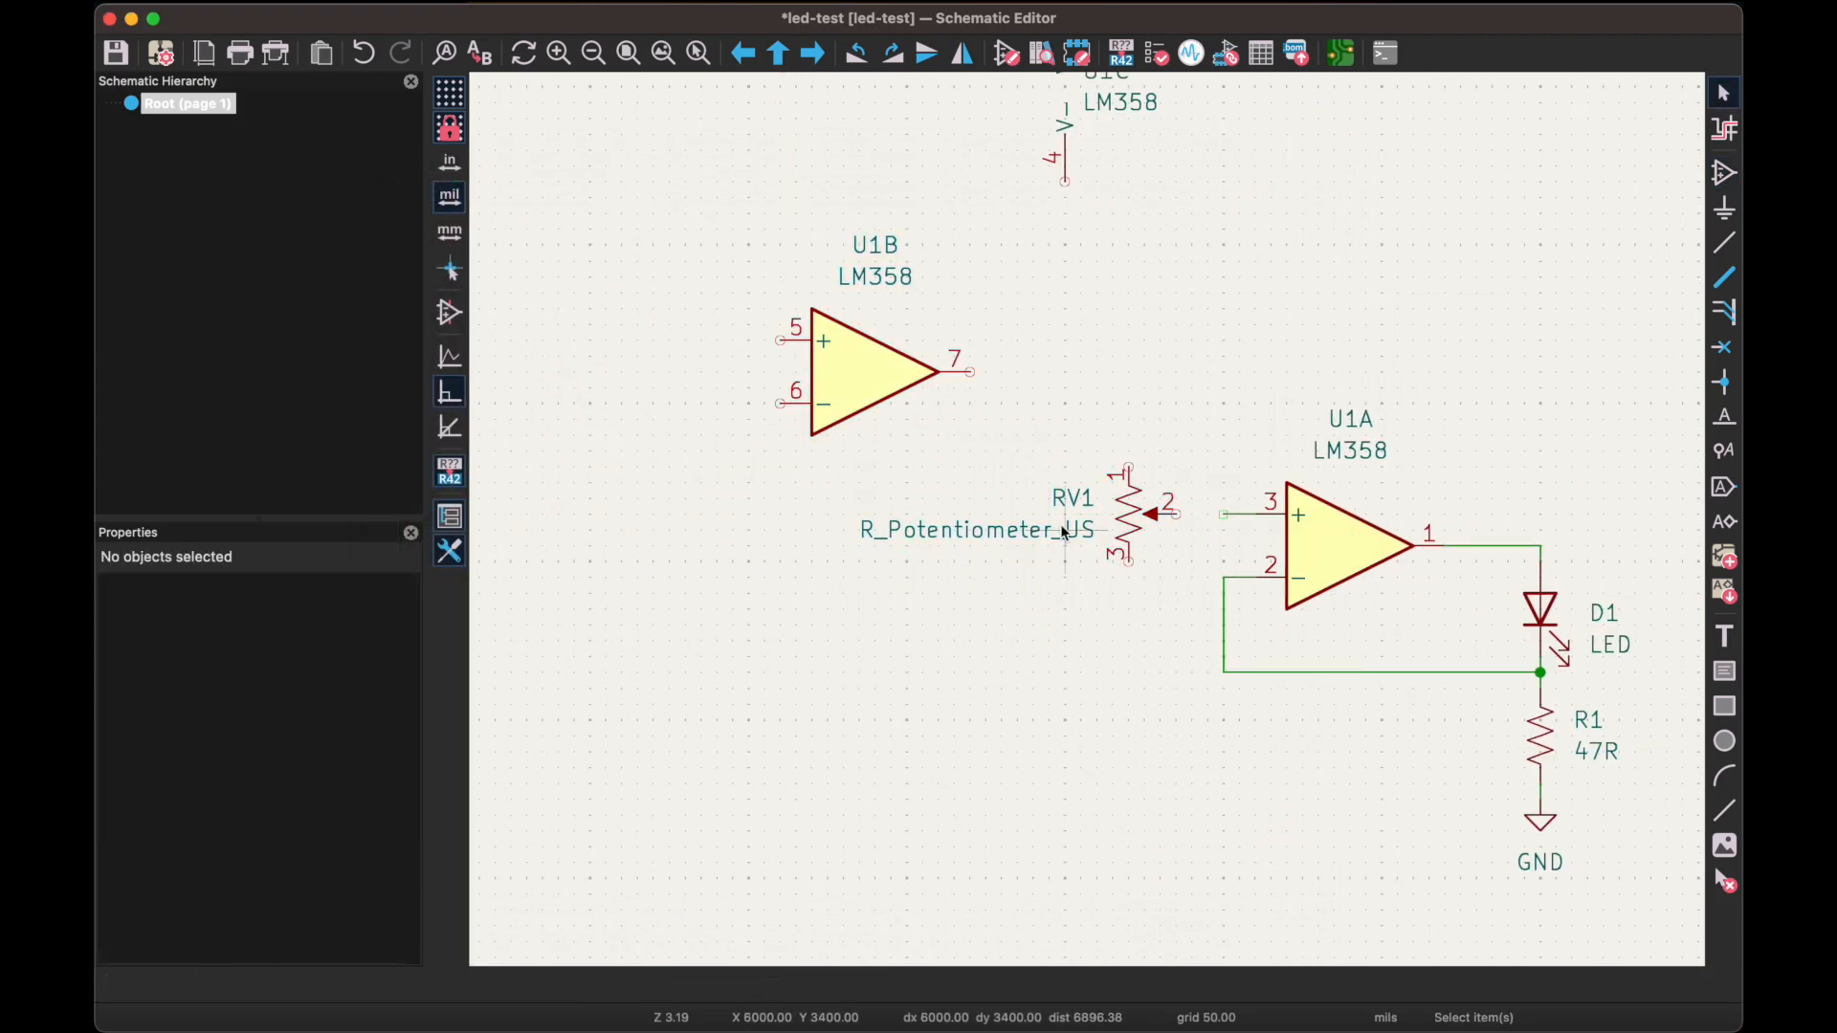
Set the potentiometer's value to 100KR
{"action": "left_click", "coordinate": [1066, 533]}
{"action": "left_click", "coordinate": [346, 664]}
{"action": "type", "text": "100K"}
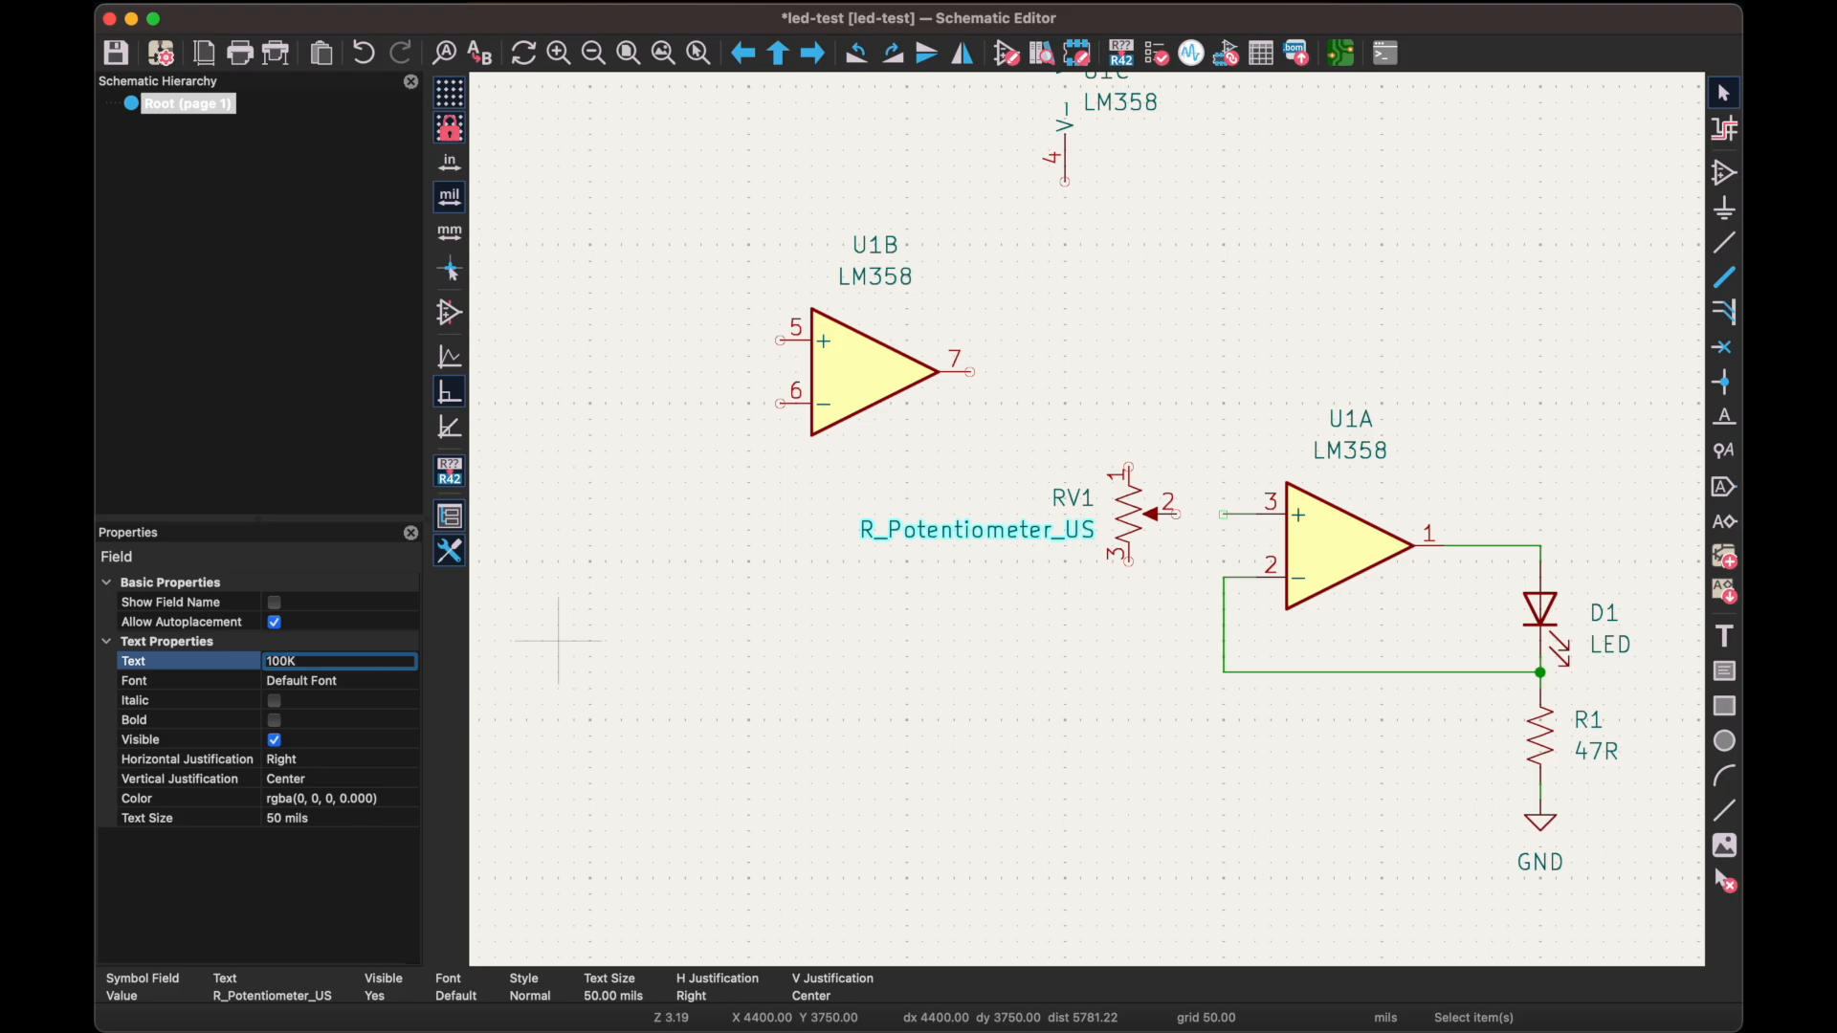
{"action": "type", "text": "R"}
{"action": "key", "text": "Tab"}
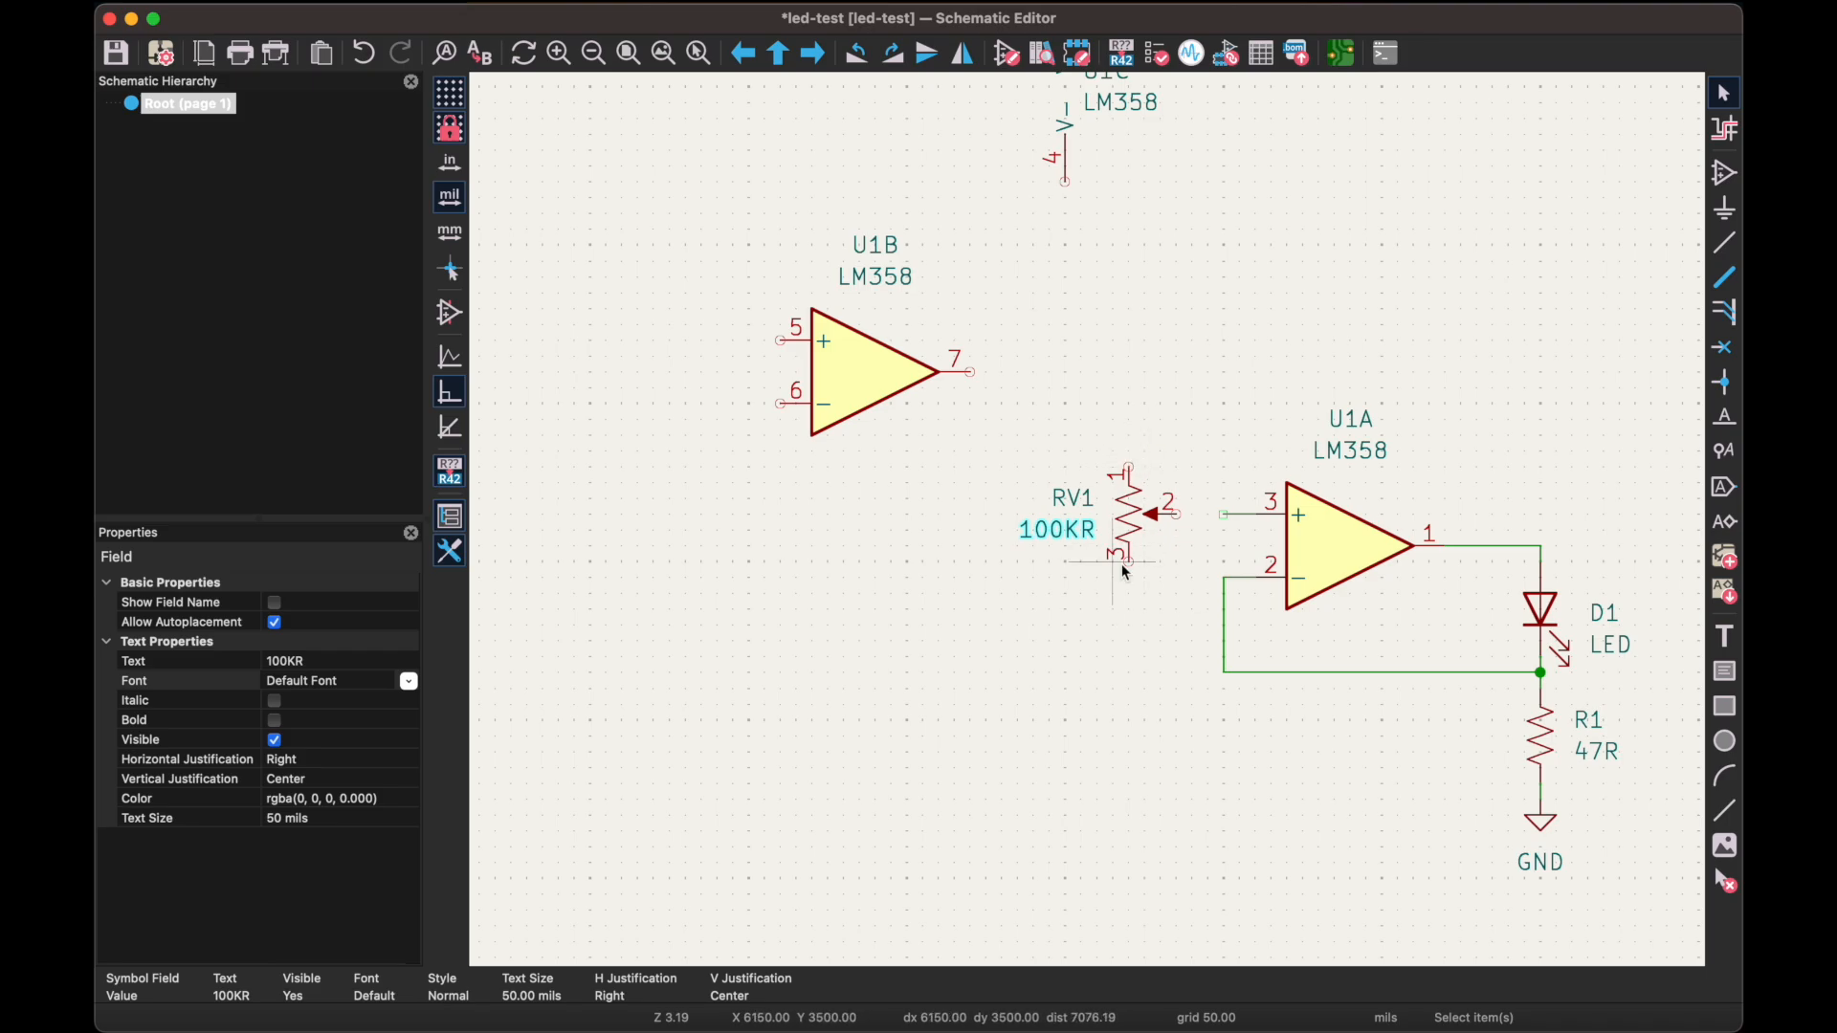
Place a GND power symbol below the potentiometer at X 6200, Y 4300 mils
{"action": "key", "text": "p"}
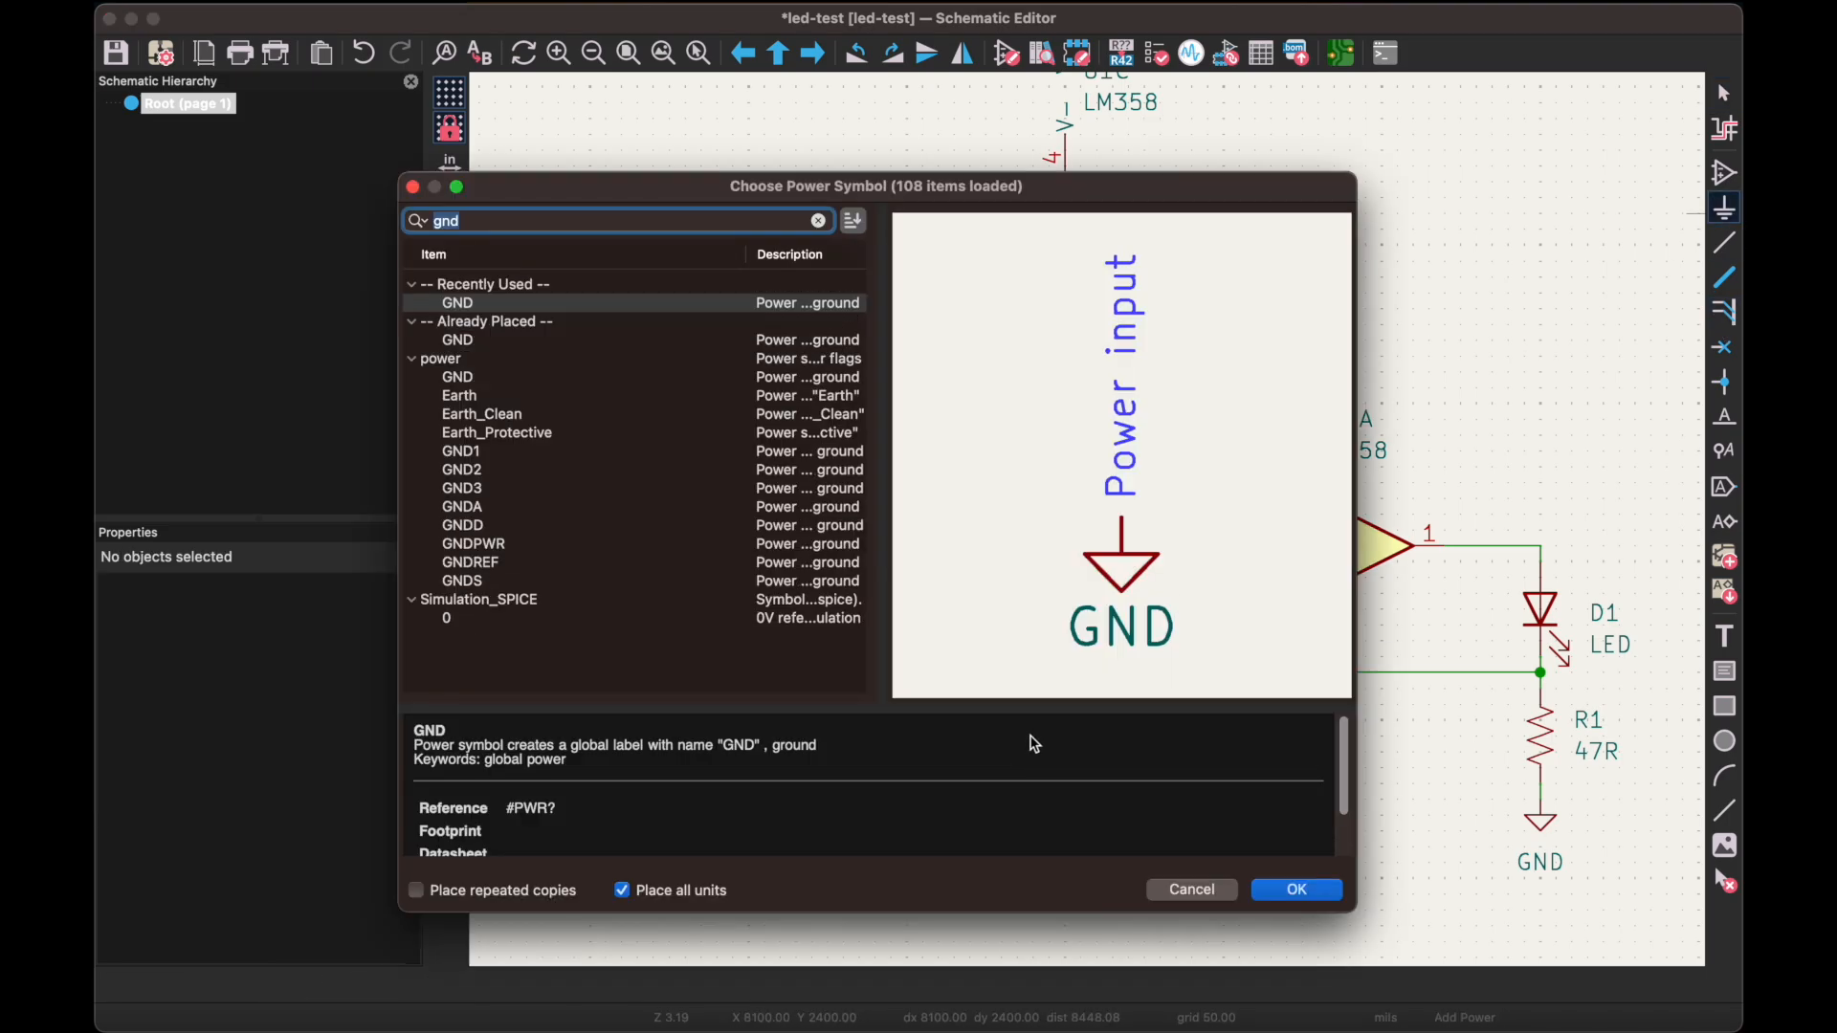
{"action": "left_click", "coordinate": [1297, 890]}
{"action": "left_click", "coordinate": [1129, 817]}
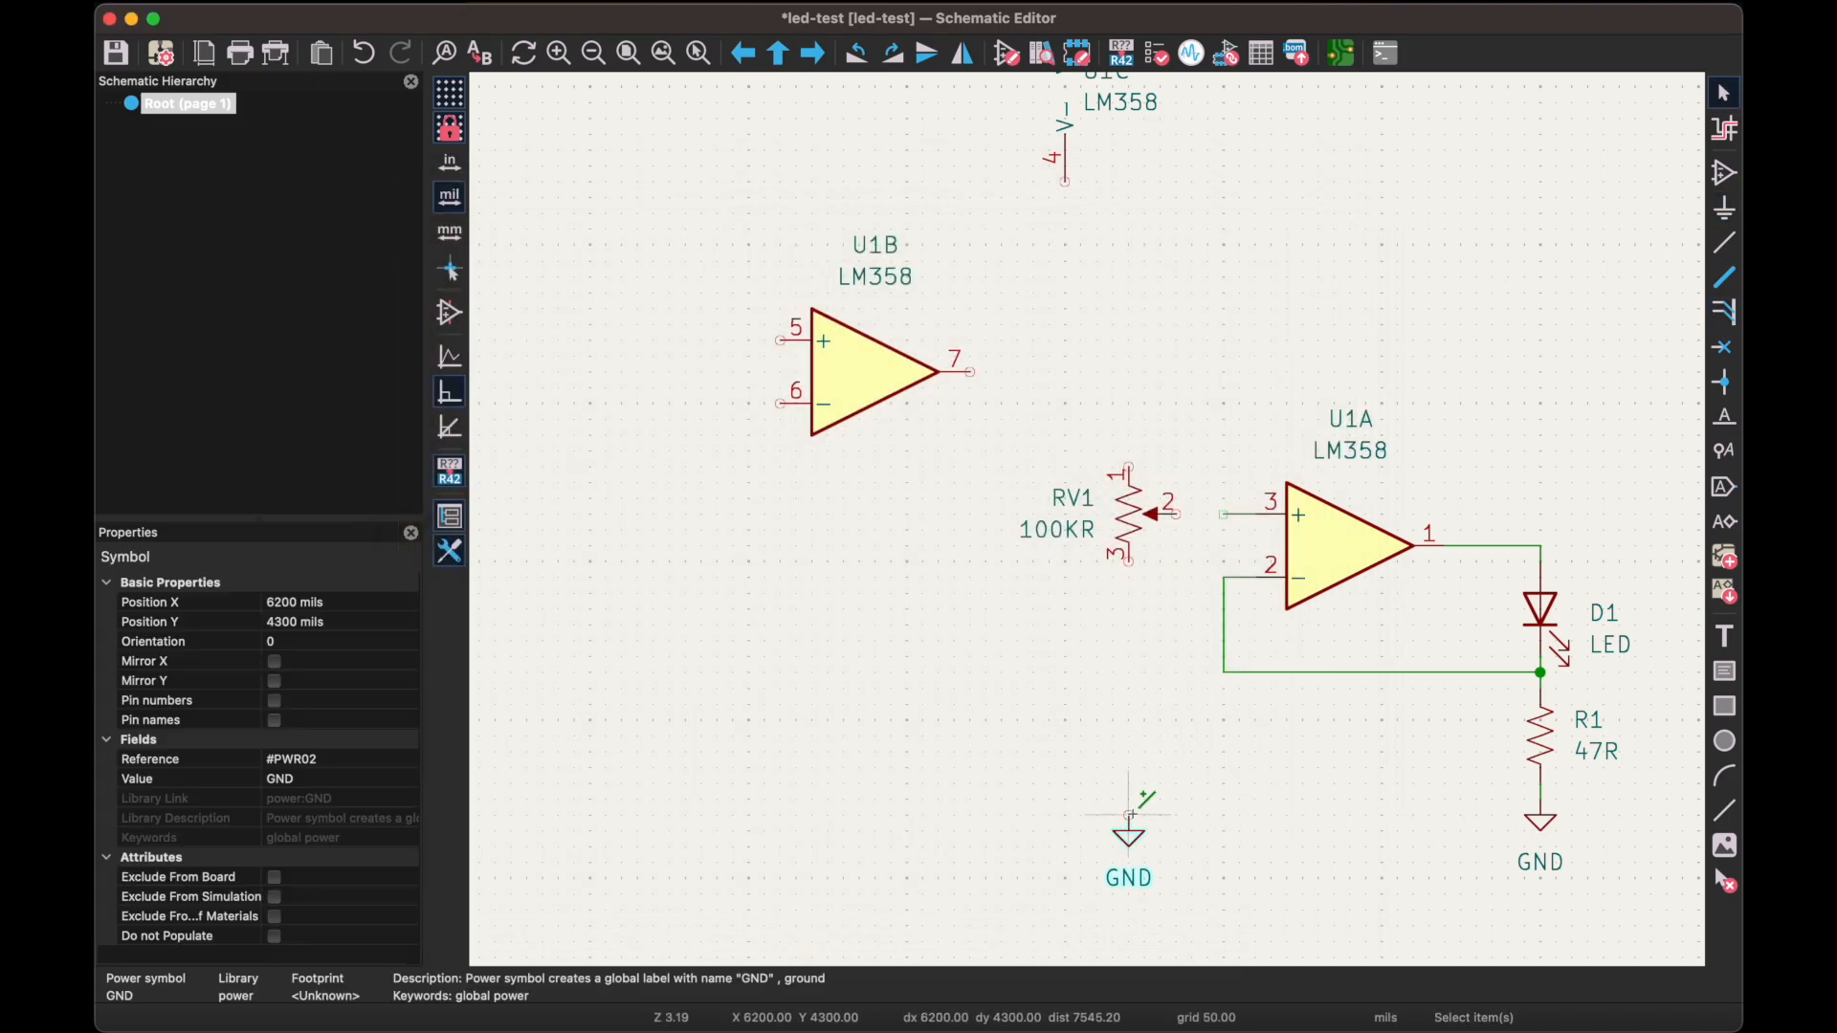
Wire the potentiometer's pin 3 to the GND symbol below it and its wiper to pin 3 of LM358 unit A
{"action": "left_click", "coordinate": [1129, 815]}
{"action": "left_click", "coordinate": [1129, 562]}
{"action": "left_click", "coordinate": [1177, 515]}
{"action": "left_click", "coordinate": [1224, 515]}
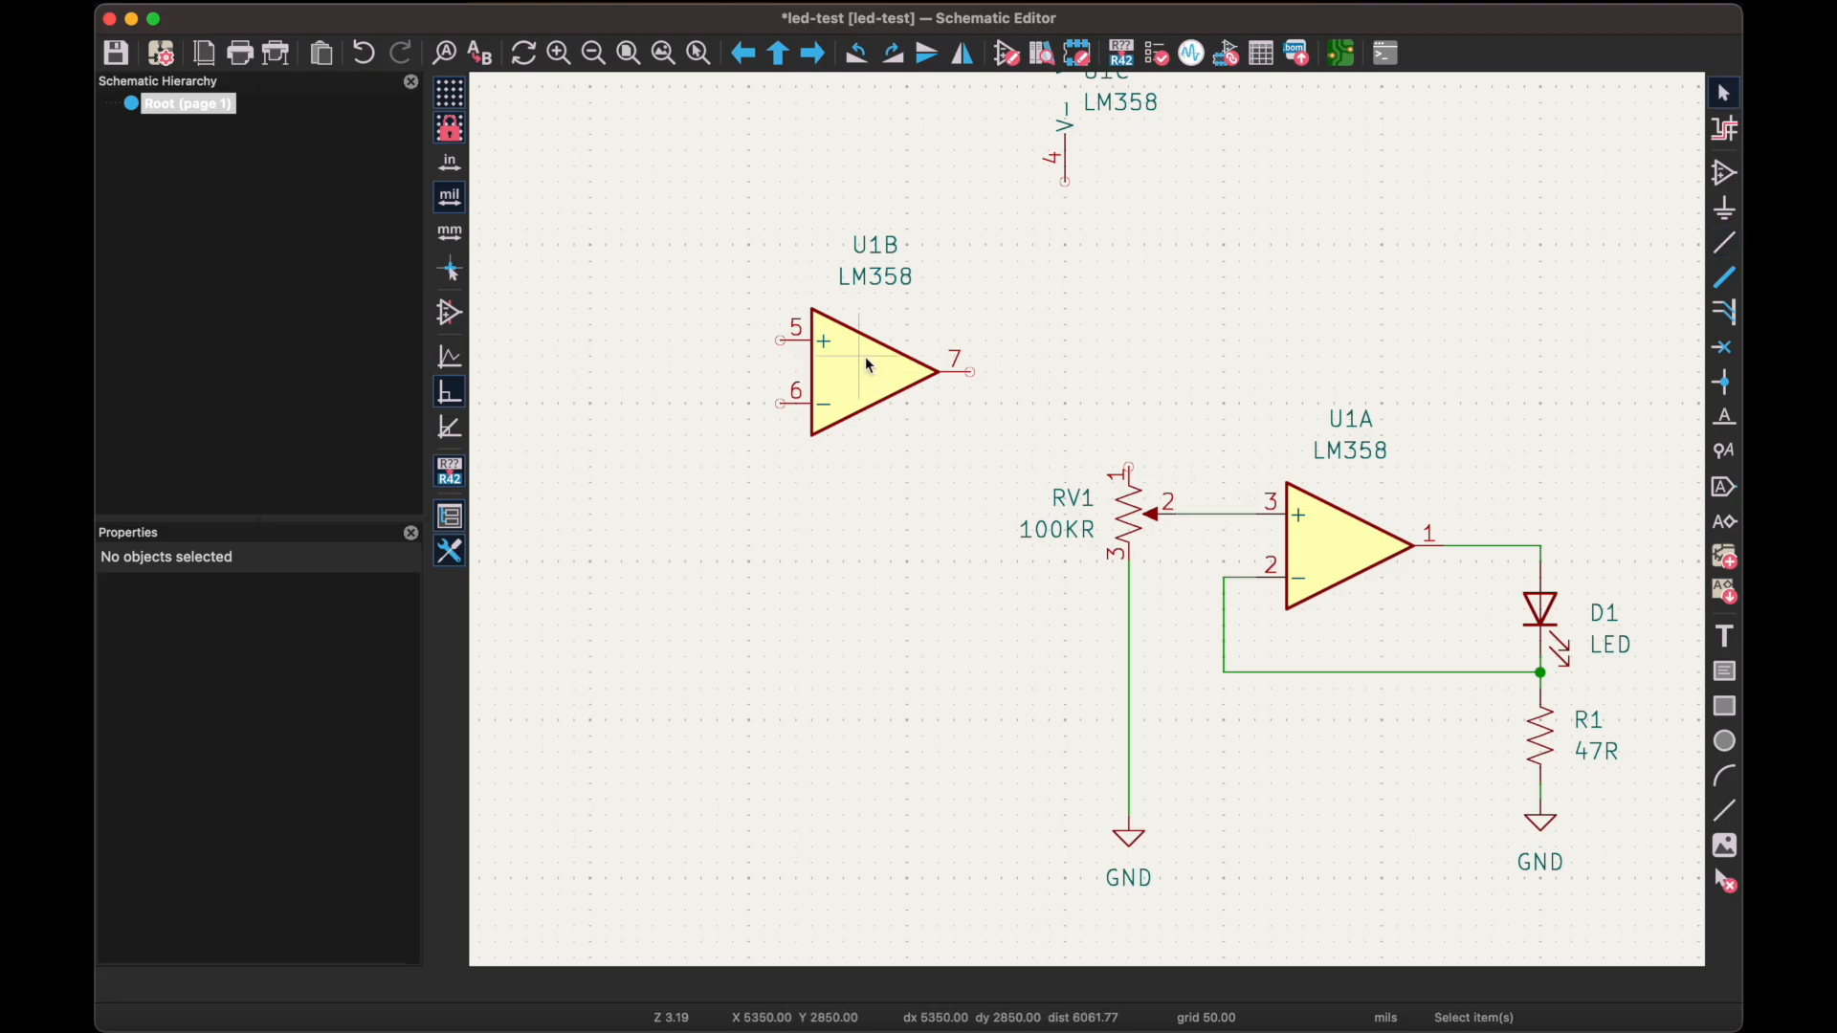
Shift LM358 unit B down slightly and place two R_US resistors stacked vertically to its left
{"action": "mouse_move", "coordinate": [870, 387]}
{"action": "left_mouse_down"}
{"action": "mouse_move", "coordinate": [939, 449]}
{"action": "mouse_move", "coordinate": [965, 441]}
{"action": "mouse_move", "coordinate": [967, 406]}
{"action": "mouse_move", "coordinate": [872, 400]}
{"action": "left_mouse_up"}
{"action": "left_click", "coordinate": [1725, 174]}
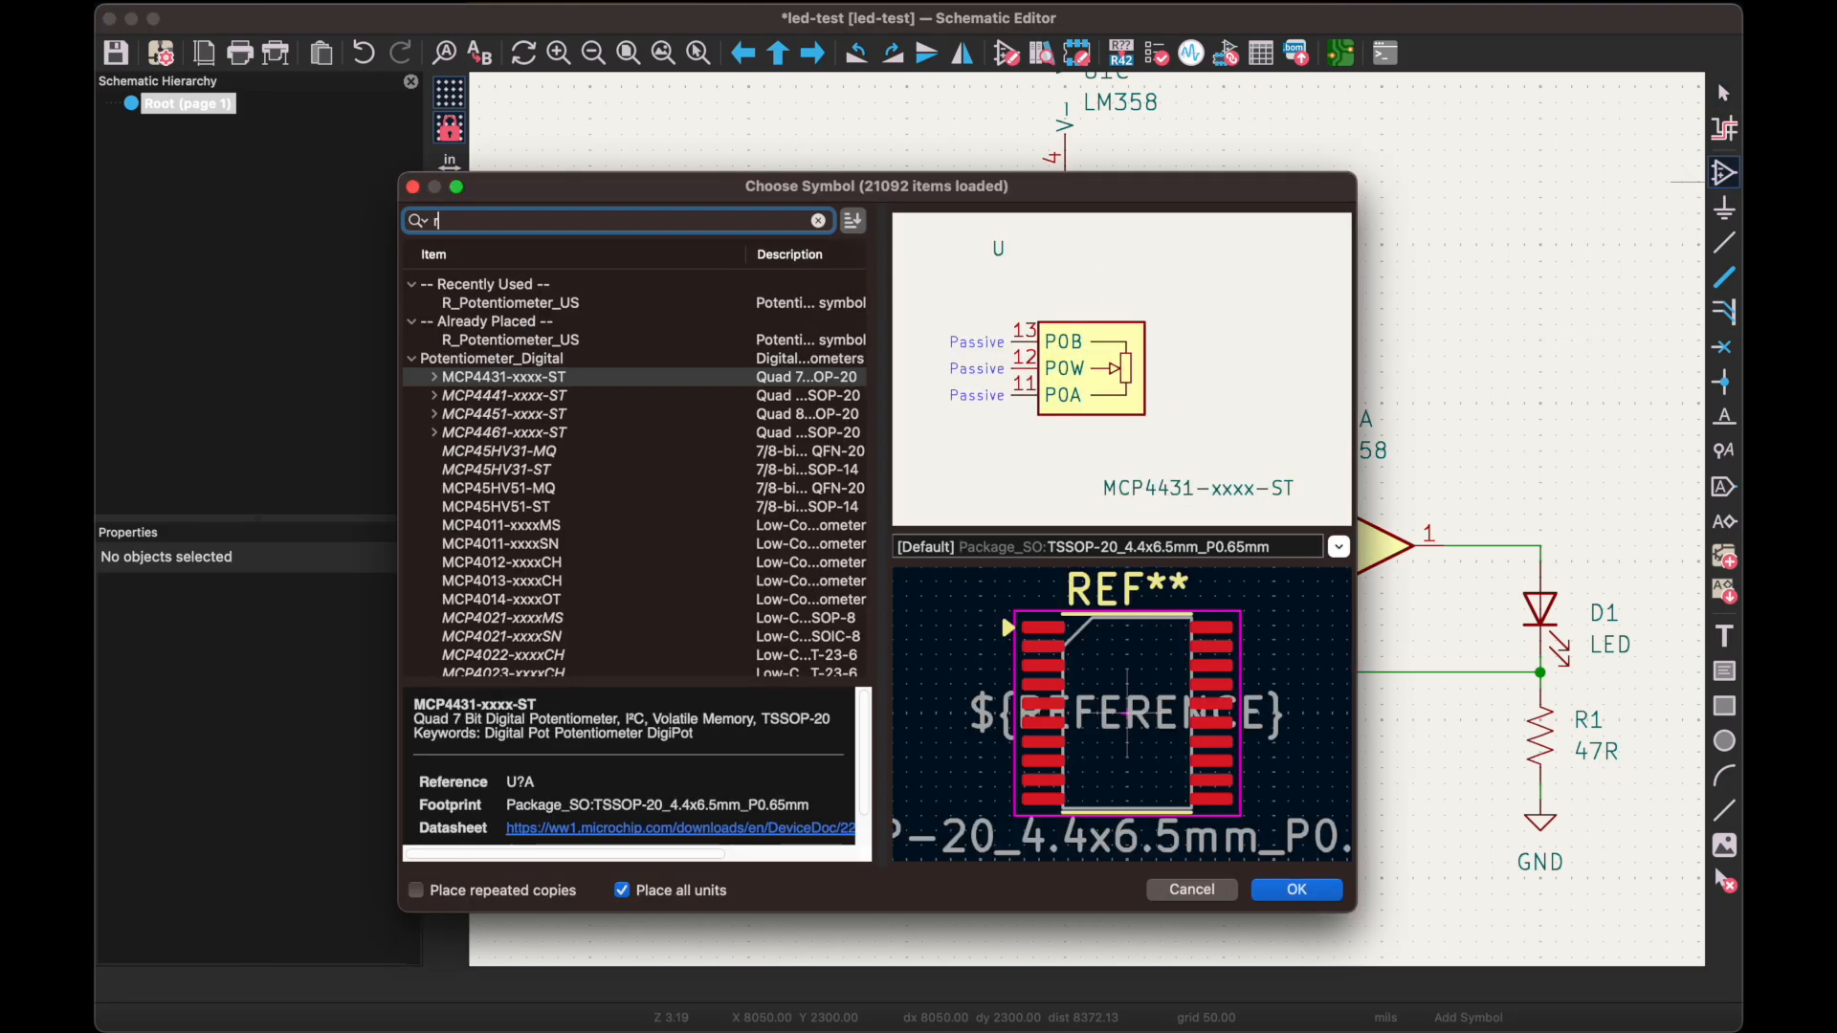
{"action": "type", "text": "r_us"}
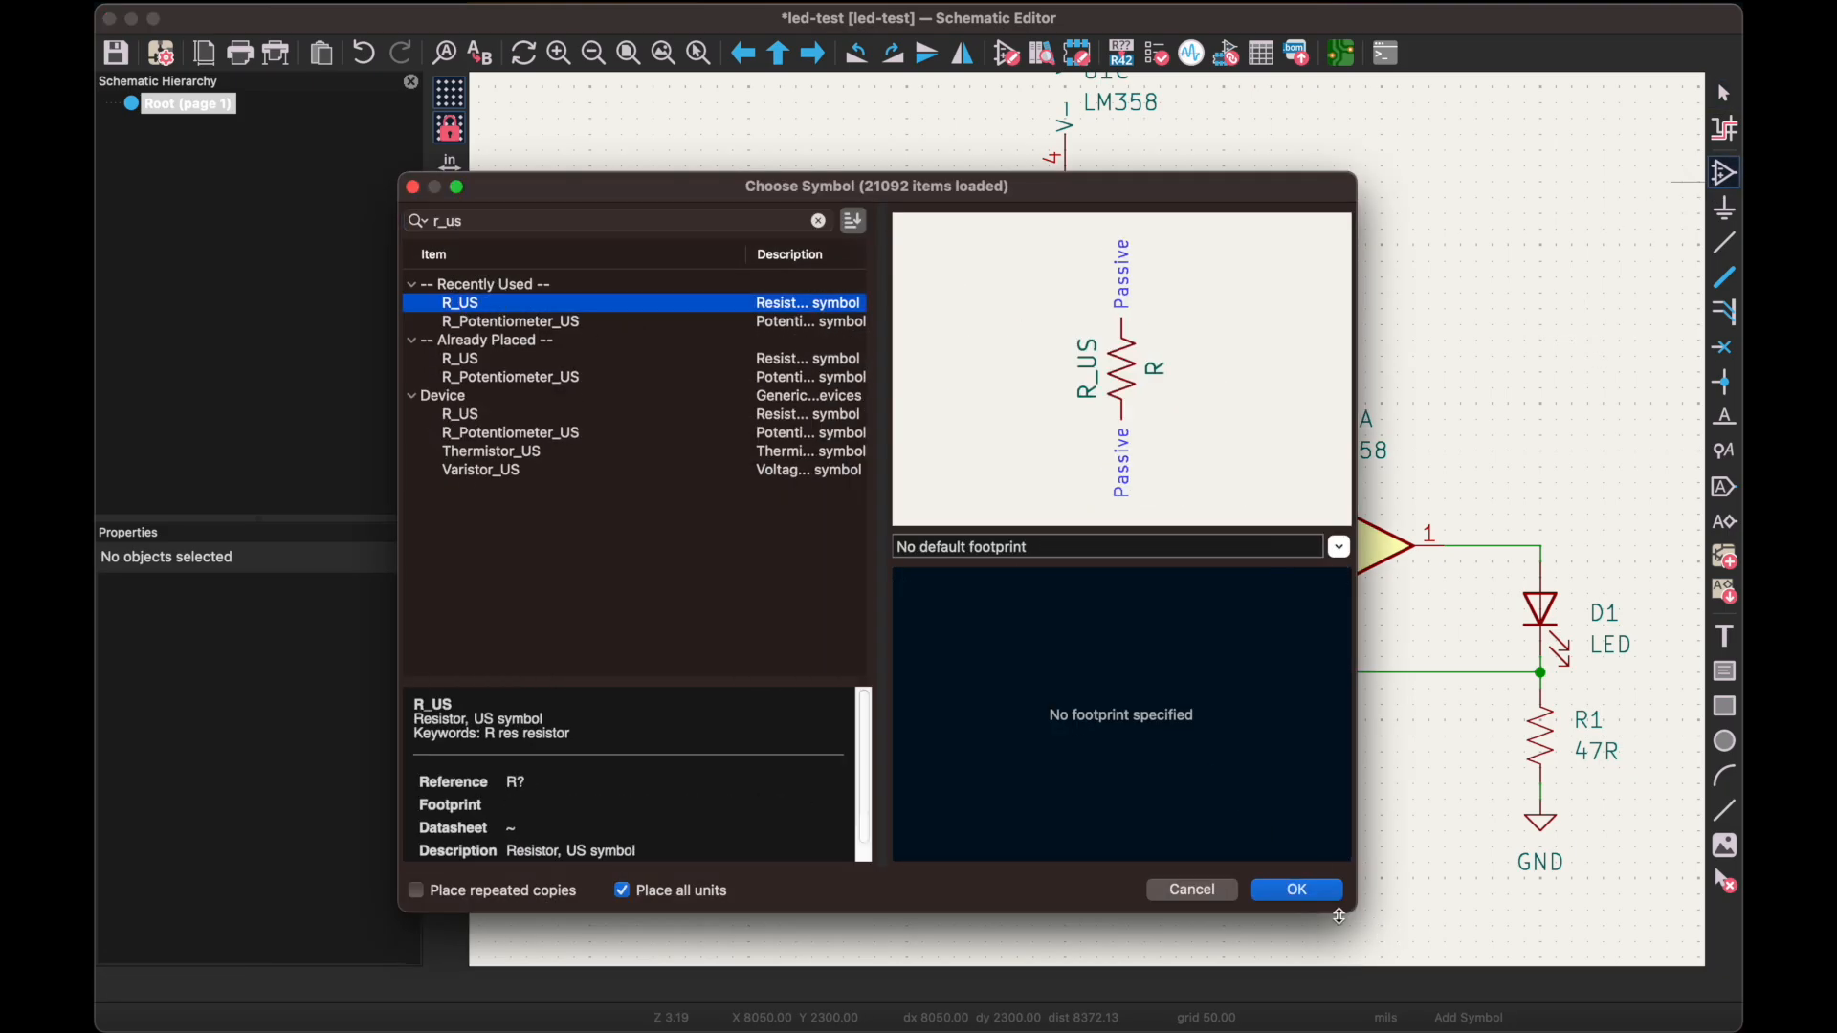
{"action": "left_click", "coordinate": [1310, 895]}
{"action": "left_click", "coordinate": [653, 308]}
{"action": "key", "text": "super+d"}
{"action": "left_click", "coordinate": [654, 435]}
Wire resistors R2 and R3 in series and connect their junction to pin 5 of LM358 unit B
{"action": "key", "text": "w"}
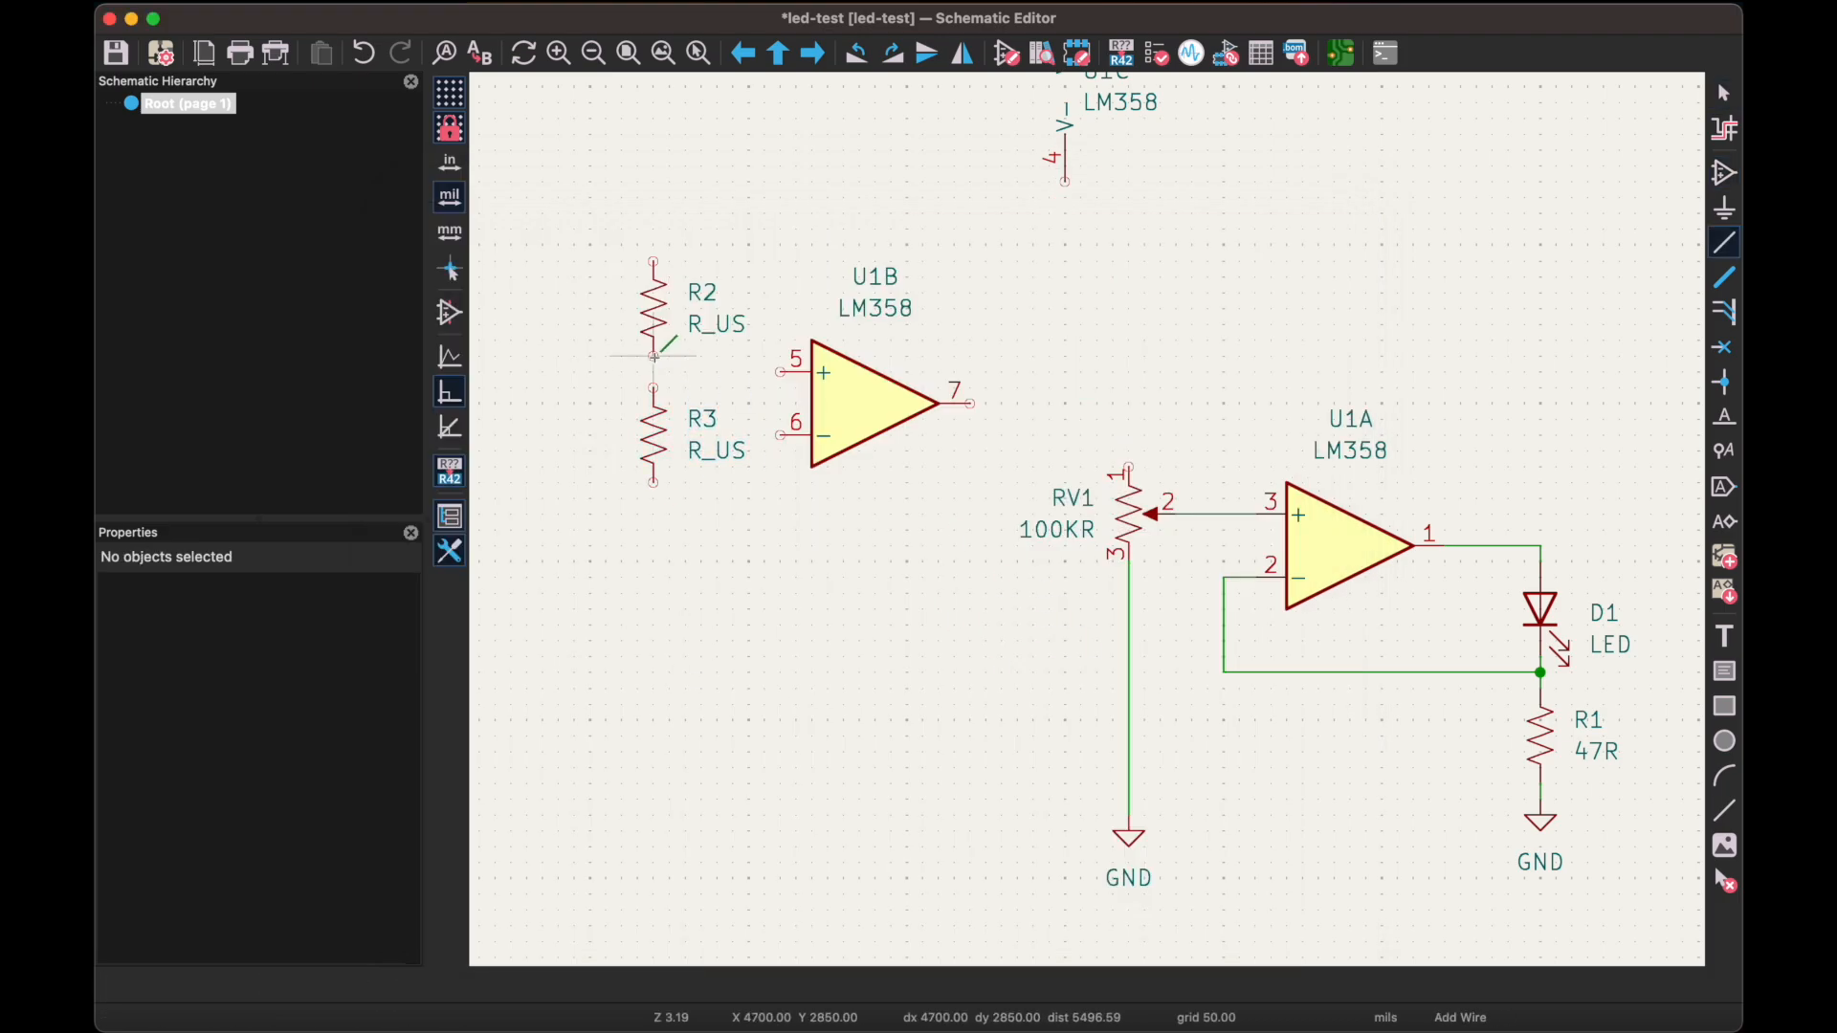
{"action": "left_click", "coordinate": [653, 388]}
{"action": "left_click", "coordinate": [654, 373]}
{"action": "left_click", "coordinate": [780, 372]}
Wire pin 6 of LM358 unit B around to its output pin 7 and connect that output to the potentiometer's pin 1
{"action": "left_click", "coordinate": [780, 436]}
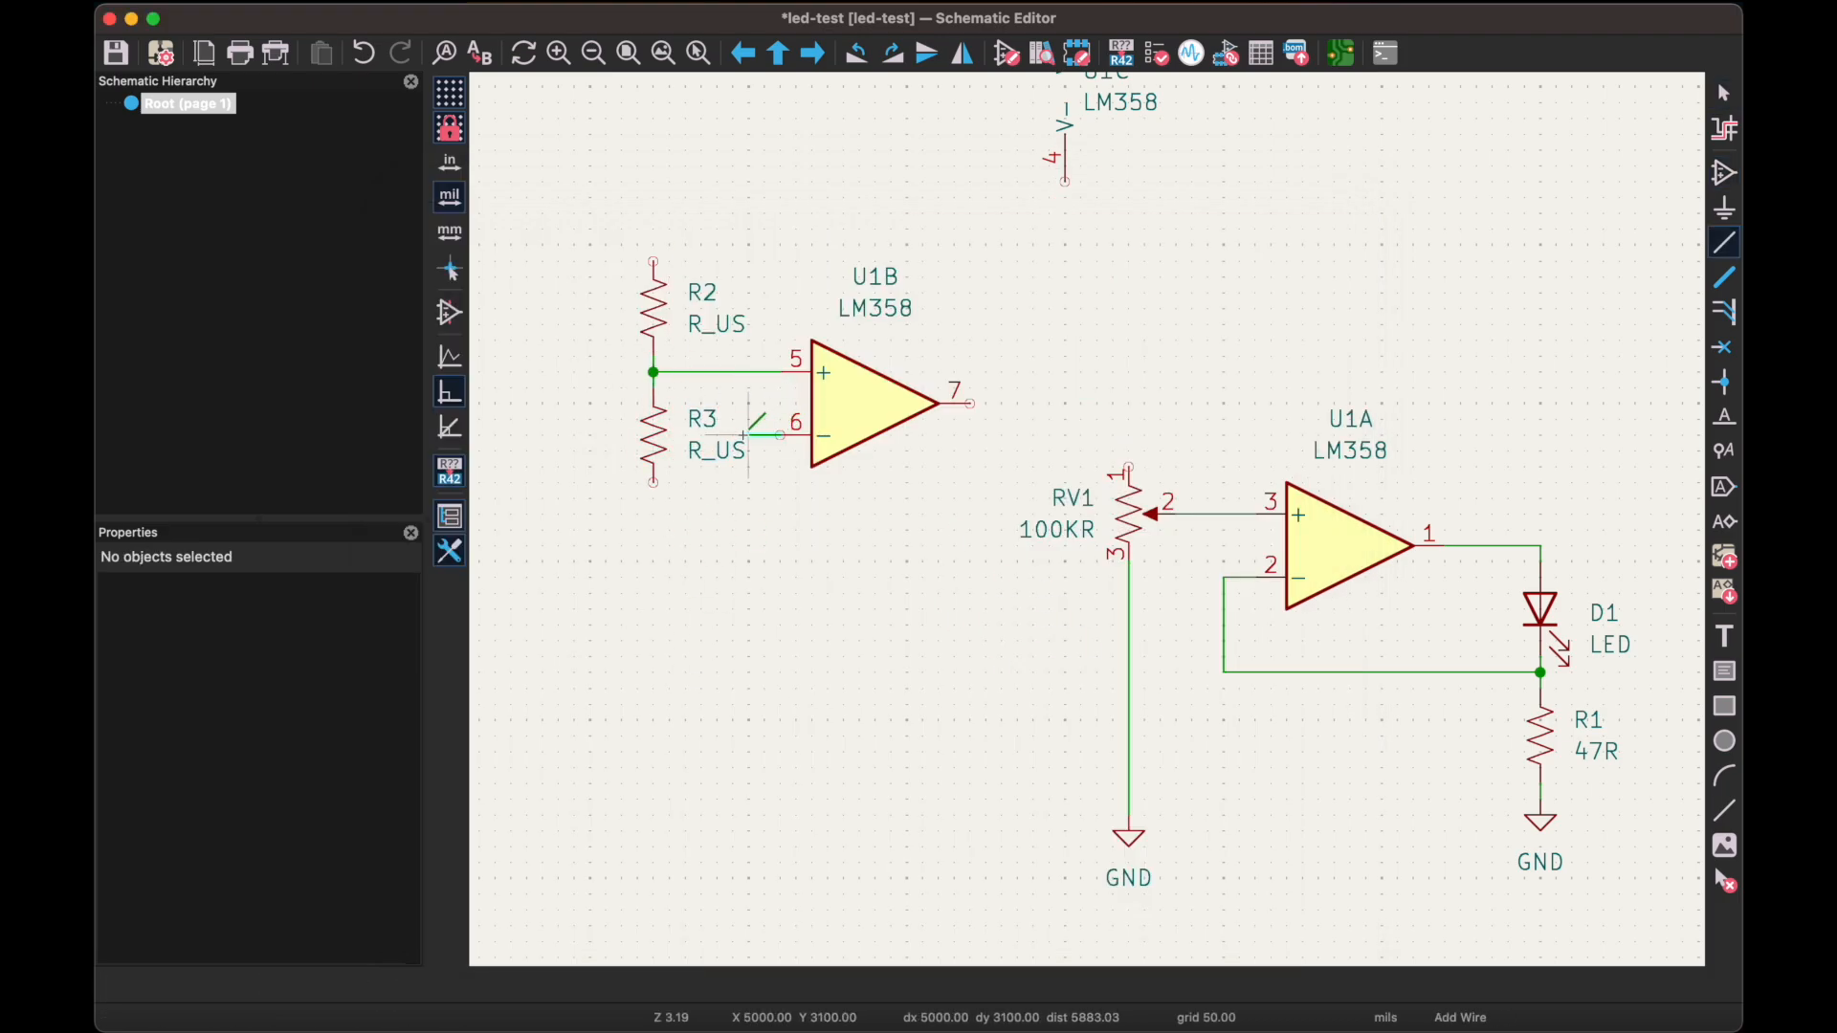
{"action": "left_click", "coordinate": [749, 484]}
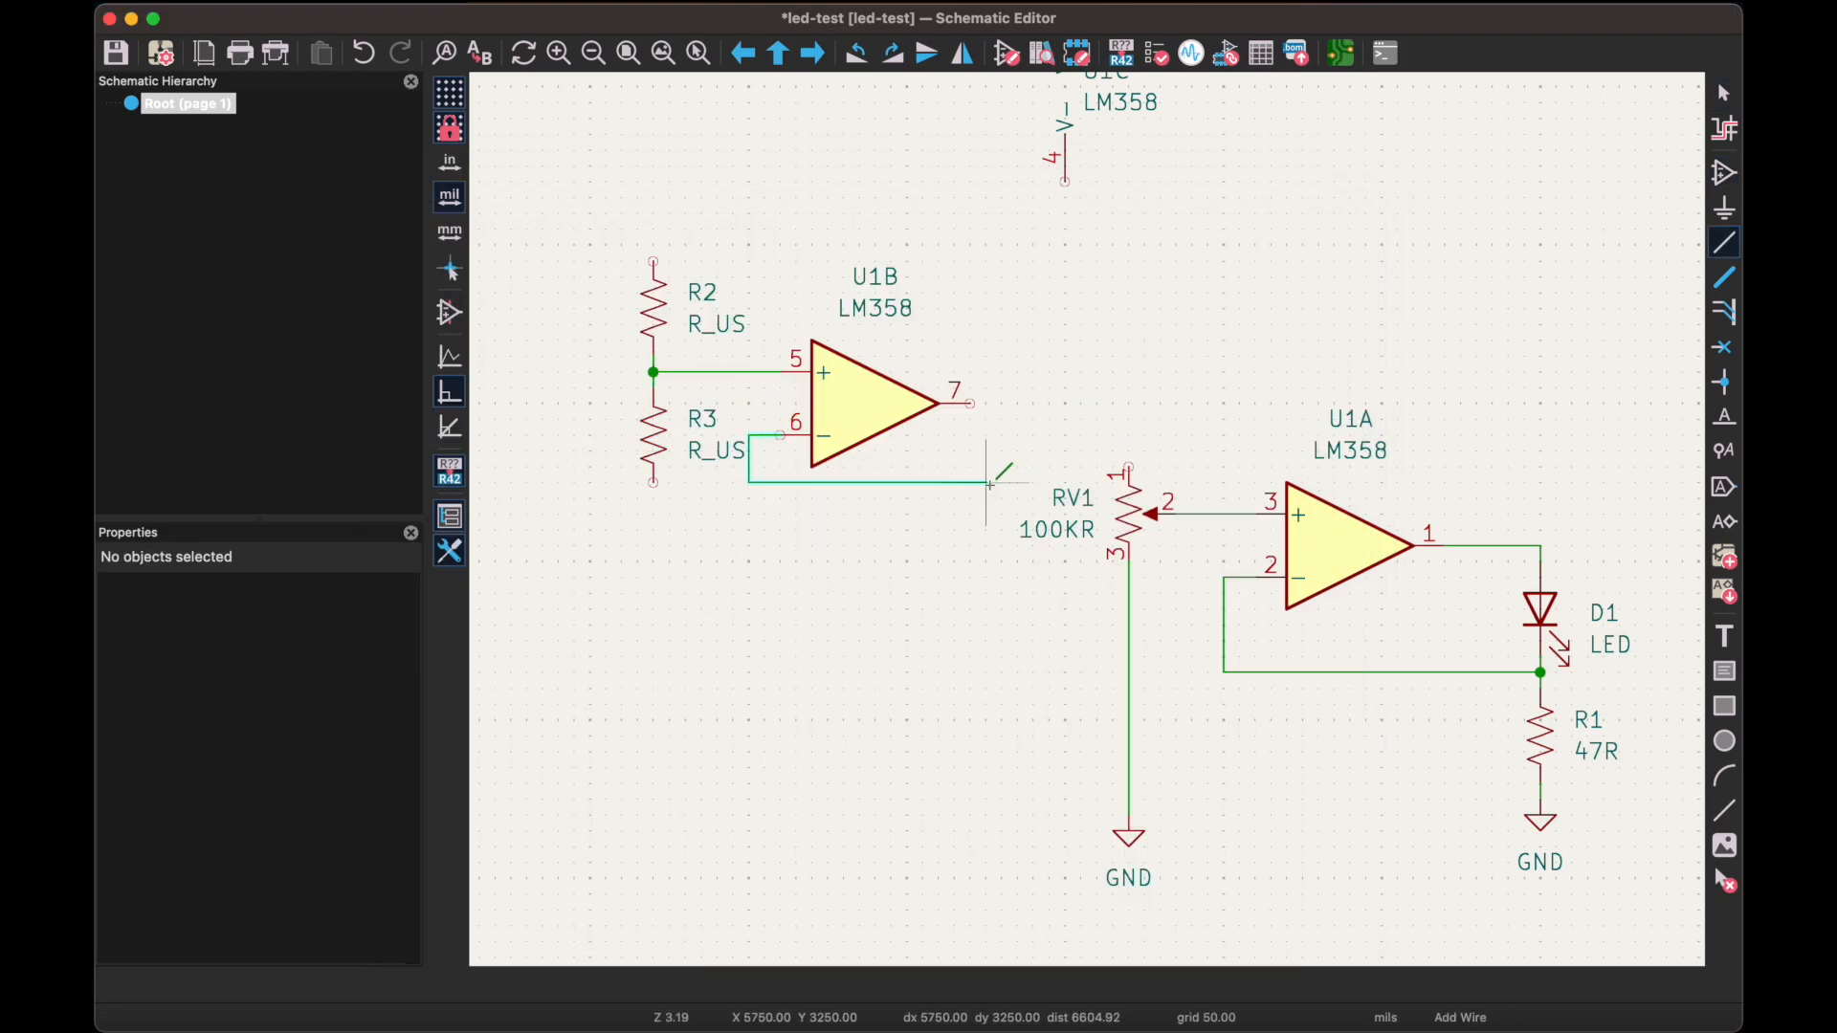
{"action": "left_click", "coordinate": [987, 403]}
{"action": "left_click", "coordinate": [971, 403]}
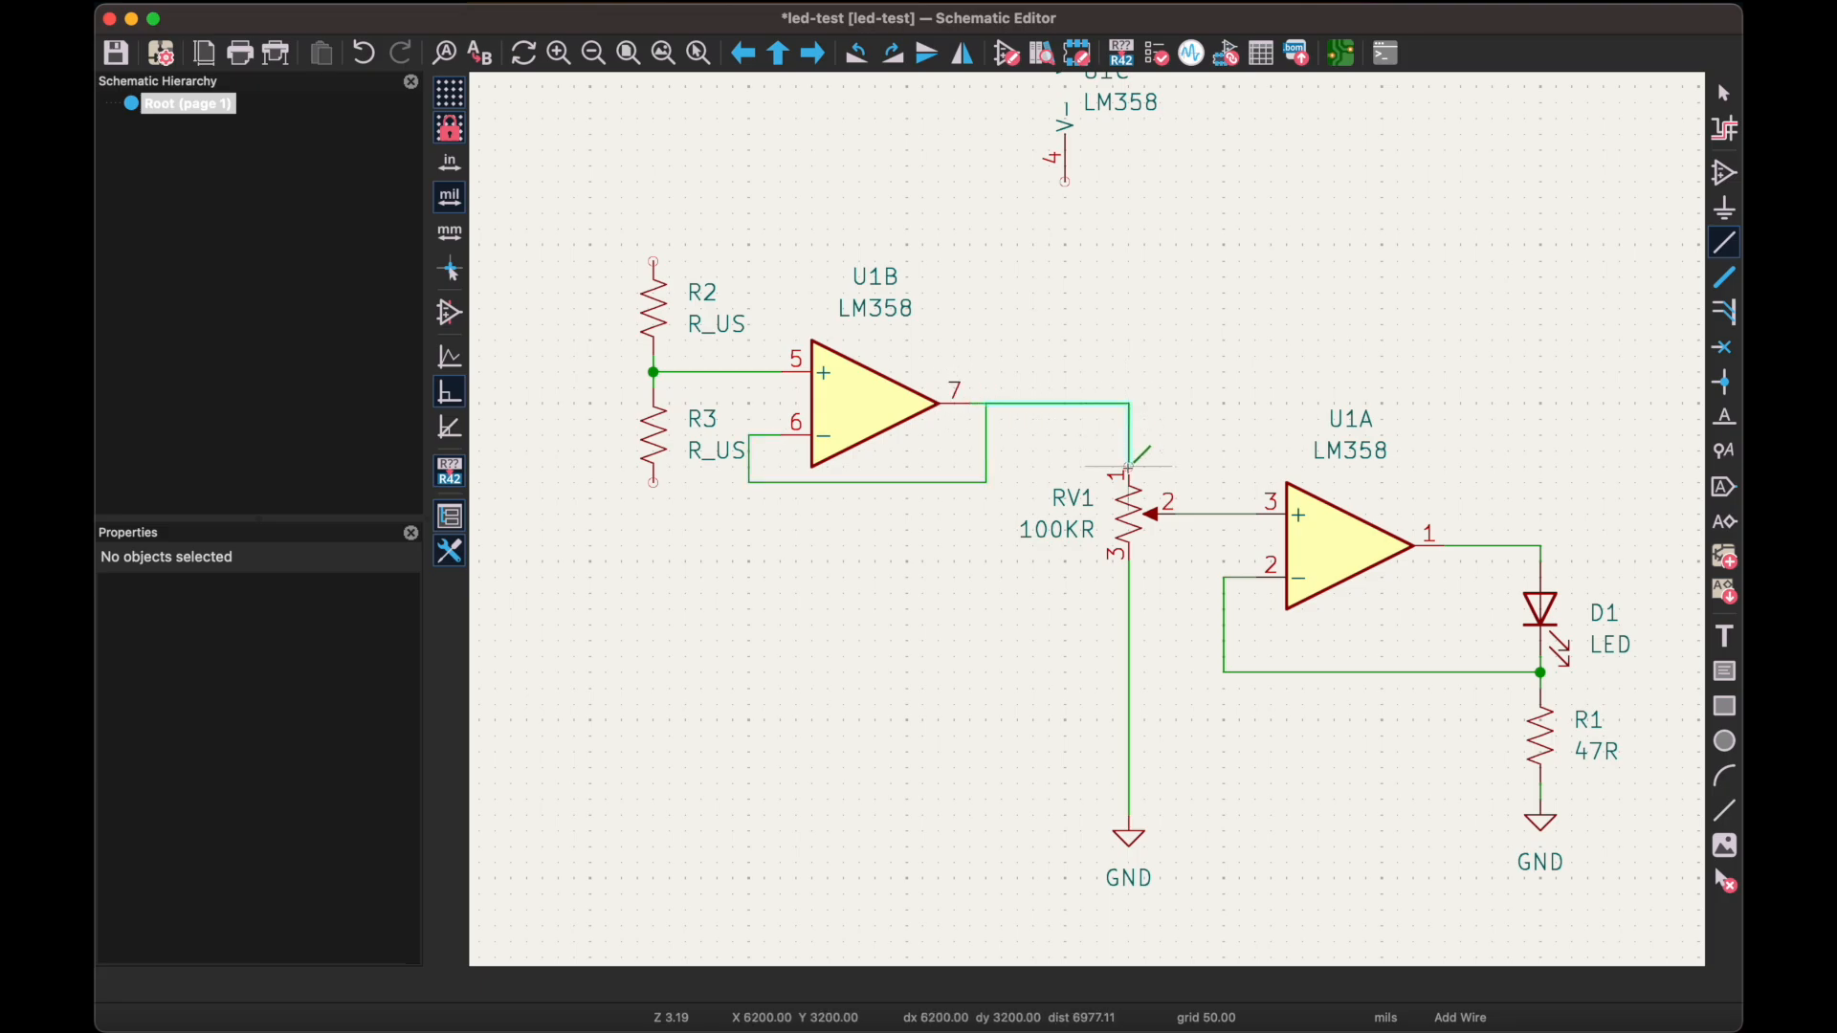
{"action": "left_click", "coordinate": [1128, 467]}
{"action": "key", "text": "Escape"}
Move the potentiometer's GND symbol up closer to it and wire a GND symbol below R3 at X 4700, Y 3300 mils
{"action": "left_click_drag", "start_coordinate": [1129, 835], "coordinate": [1129, 658]}
{"action": "left_click", "coordinate": [653, 498]}
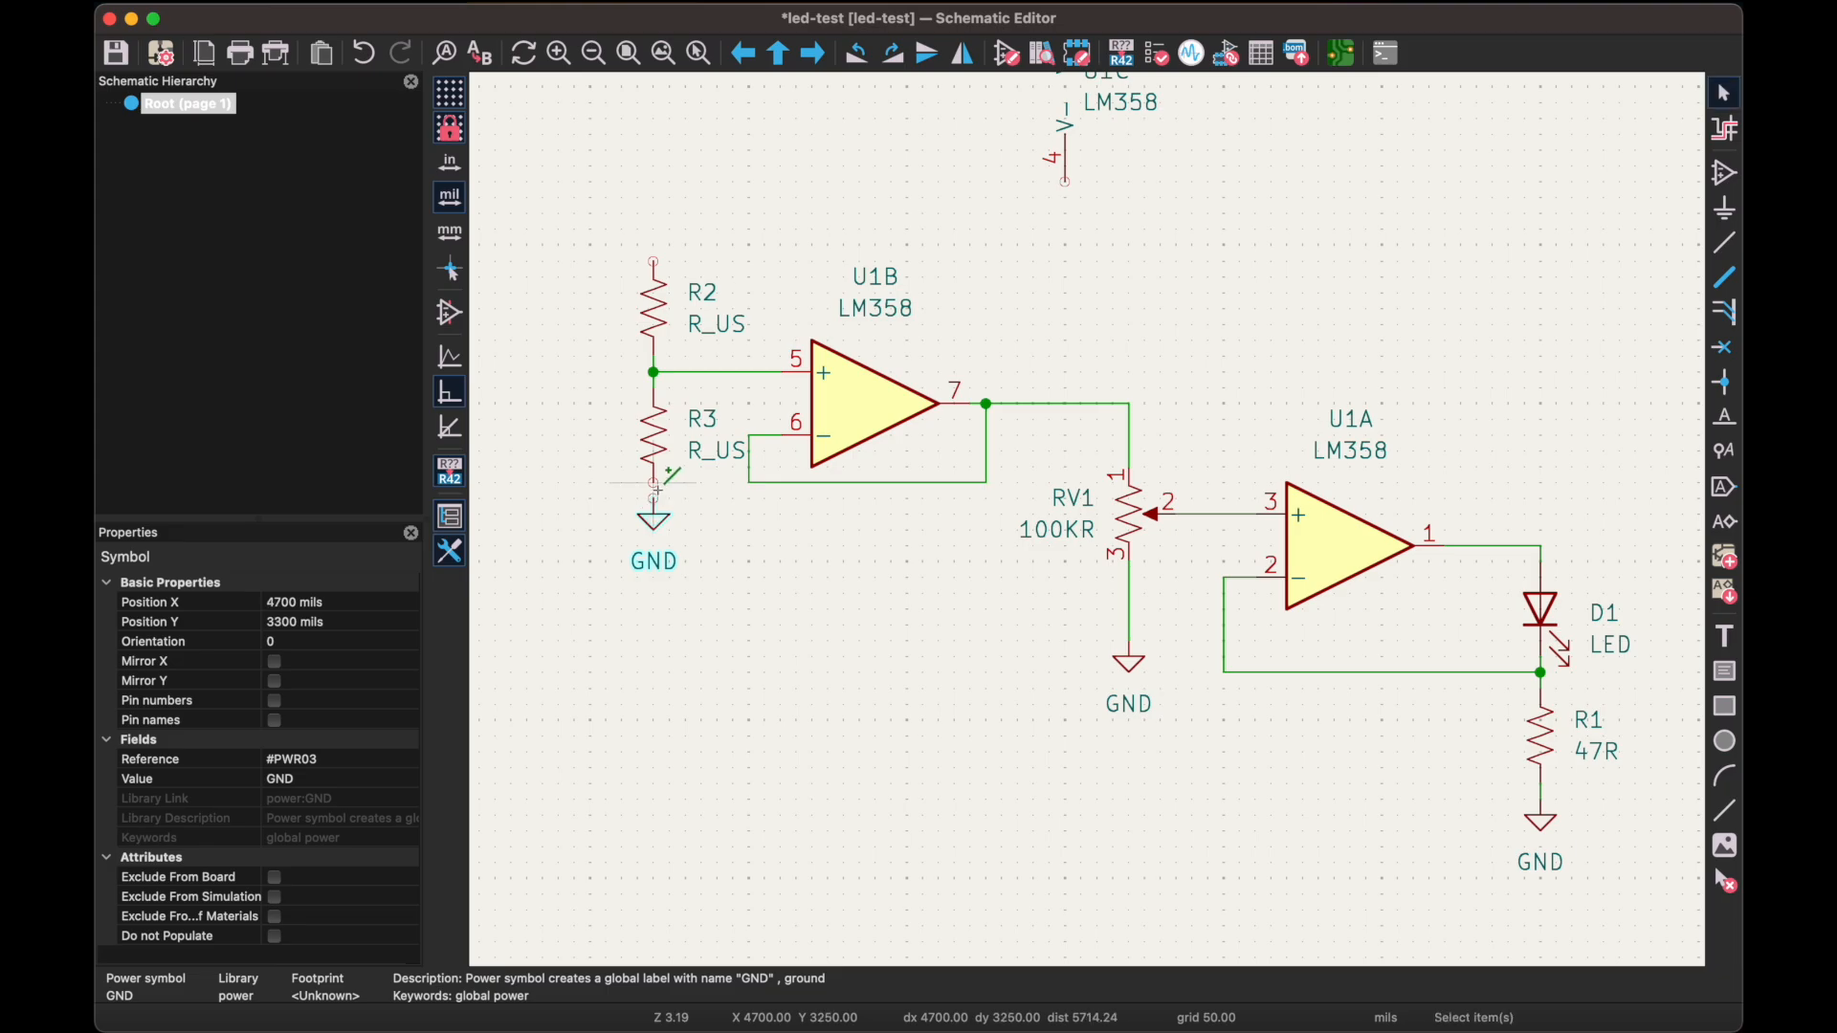
{"action": "left_click", "coordinate": [653, 483]}
{"action": "left_click", "coordinate": [654, 499]}
Place a +9V power symbol connected above R2, with the divider column shifted left to X 4650 mils
{"action": "key", "text": "a"}
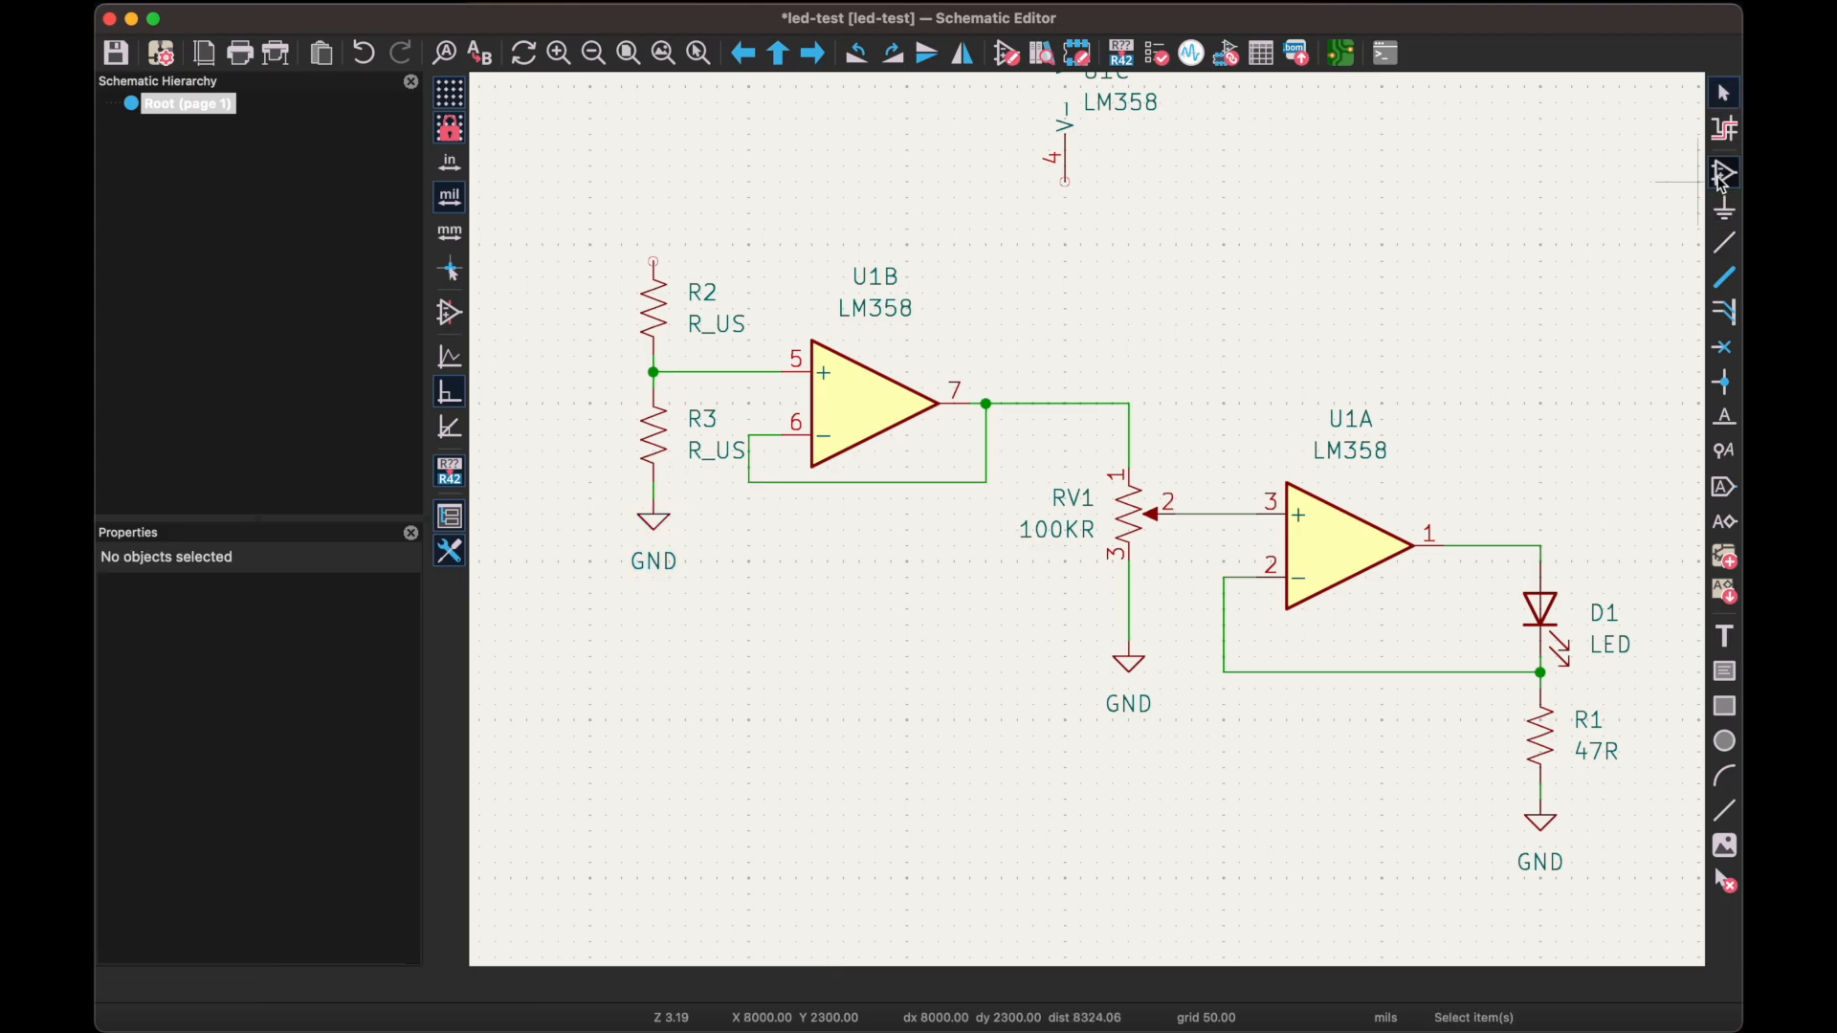
{"action": "left_click", "coordinate": [1297, 890]}
{"action": "left_click", "coordinate": [639, 228]}
{"action": "key", "text": "Escape"}
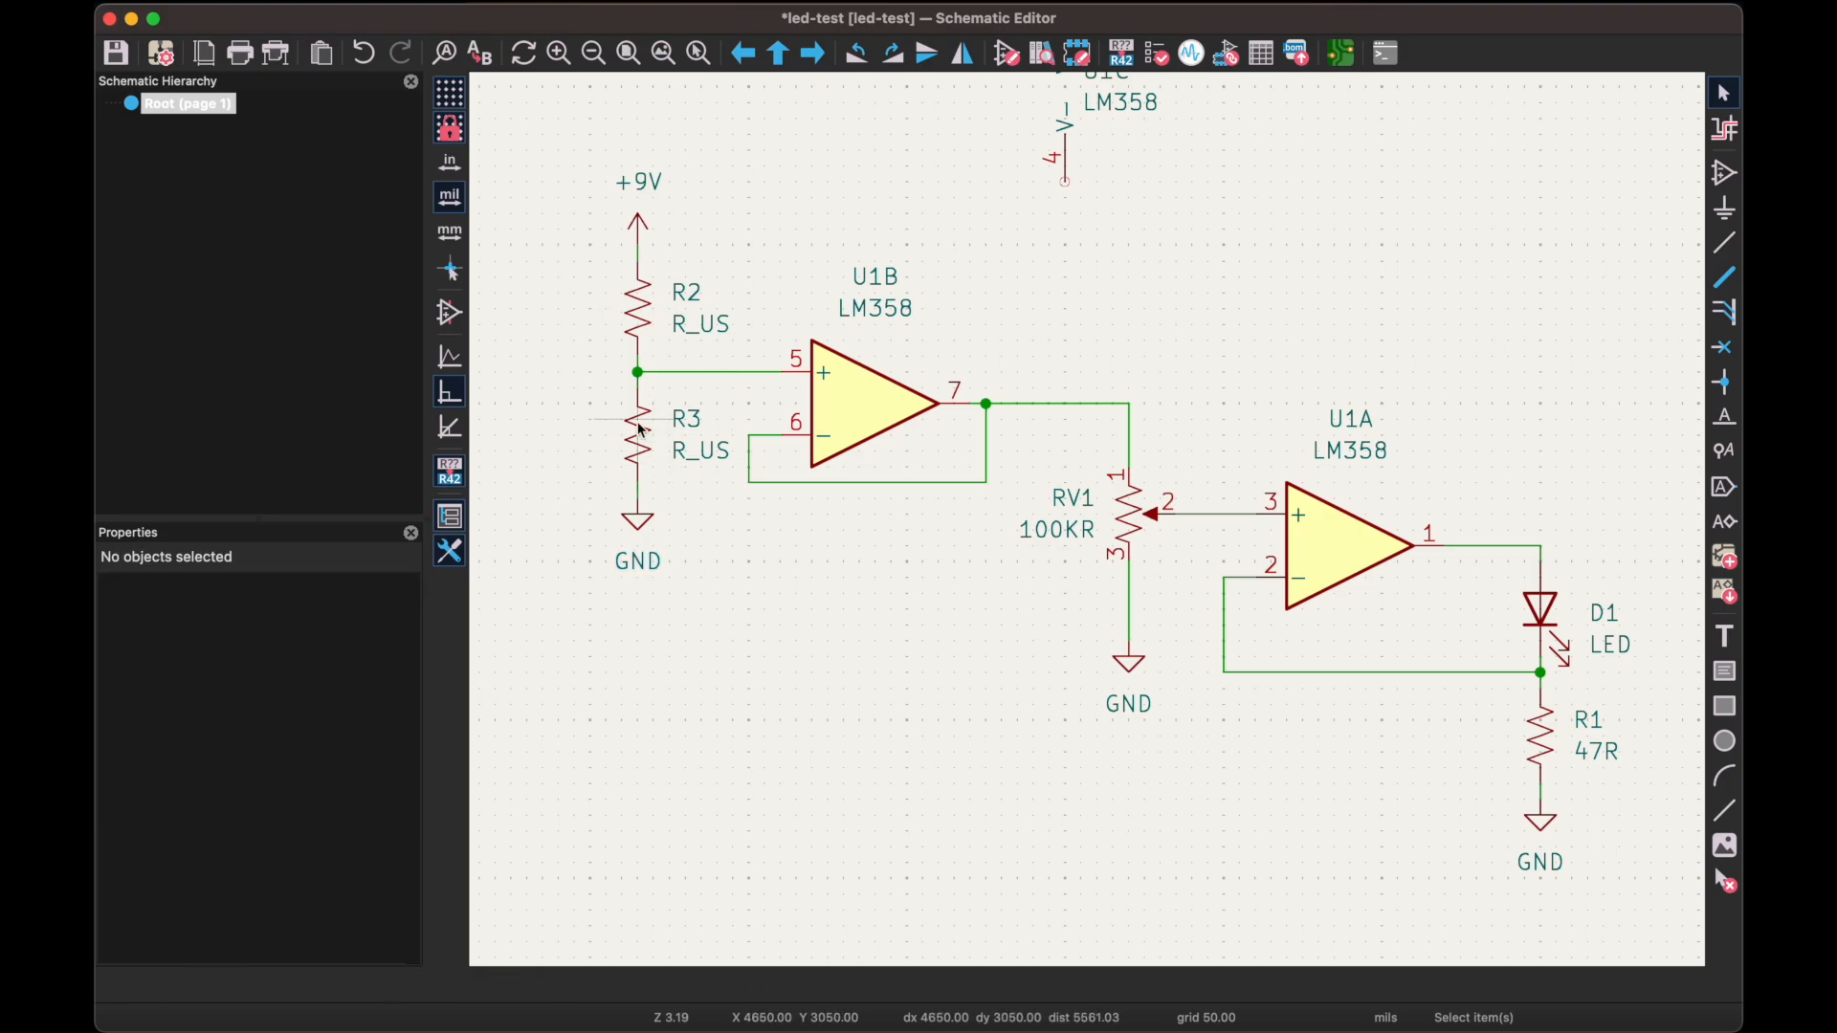
Set the value of resistor R3 to 1KR
{"action": "left_click", "coordinate": [696, 455]}
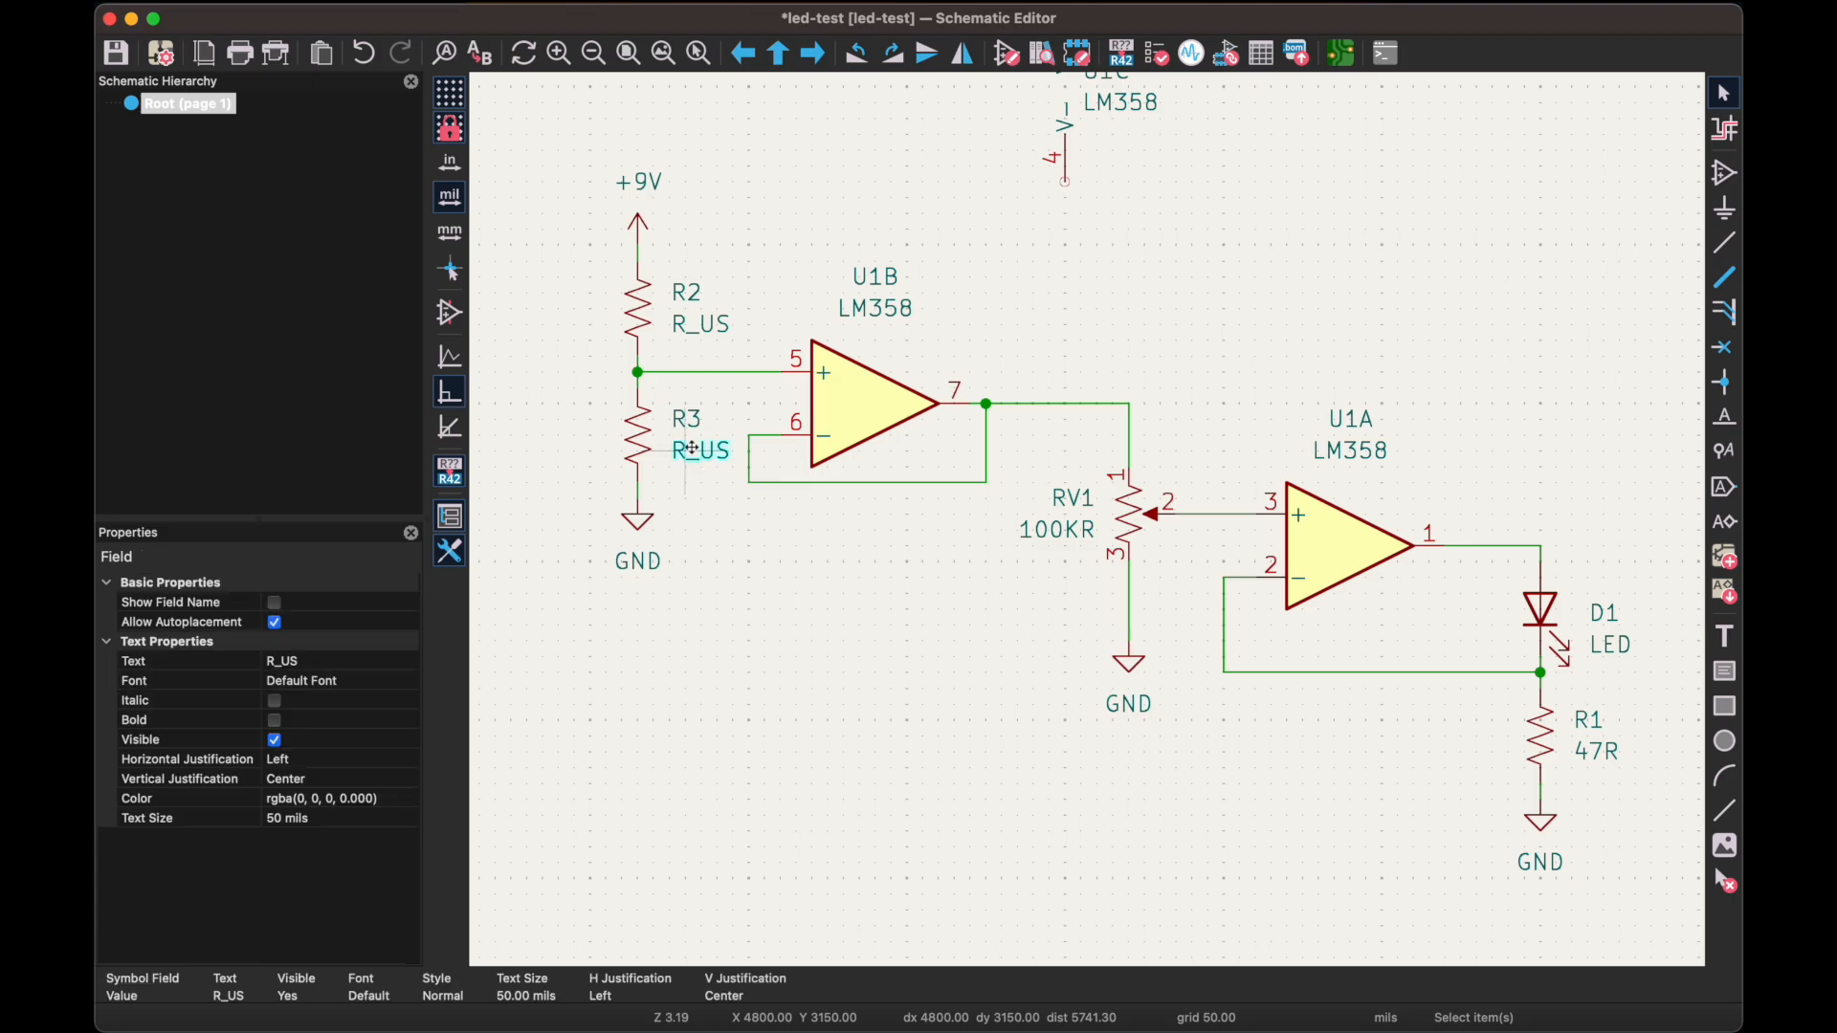
{"action": "left_click", "coordinate": [306, 659]}
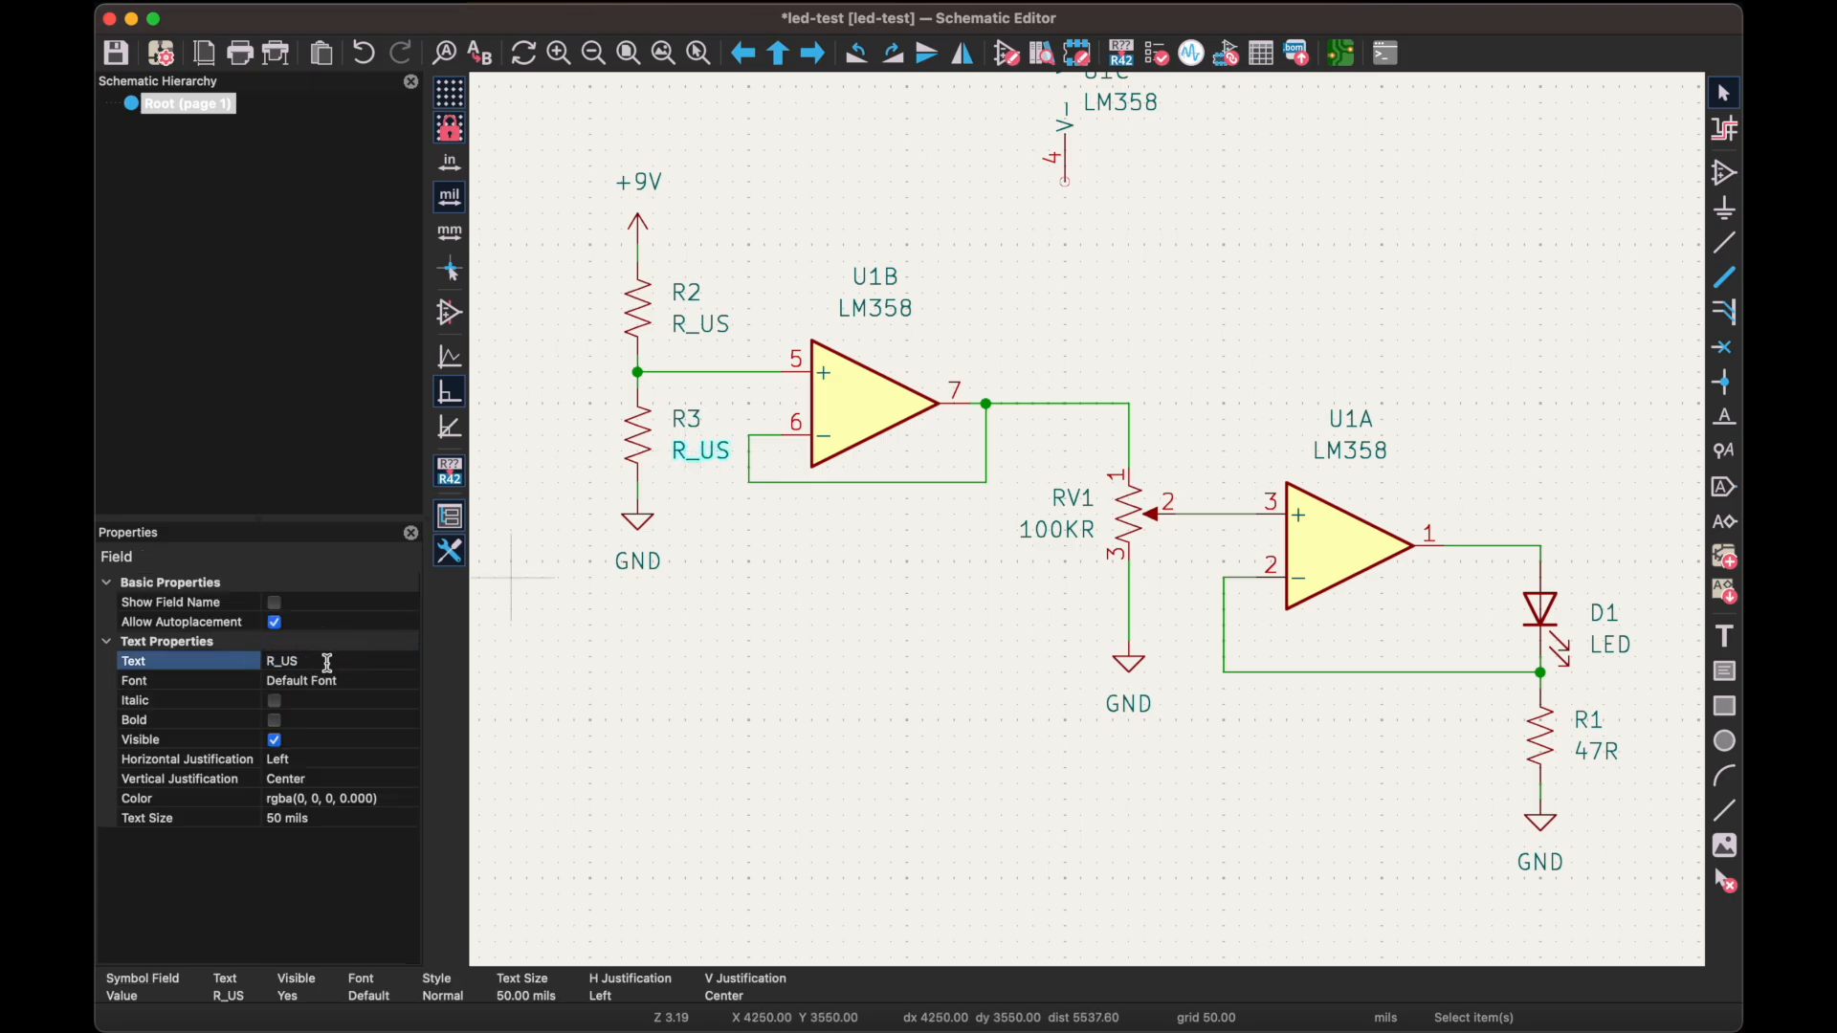
{"action": "left_click", "coordinate": [327, 662]}
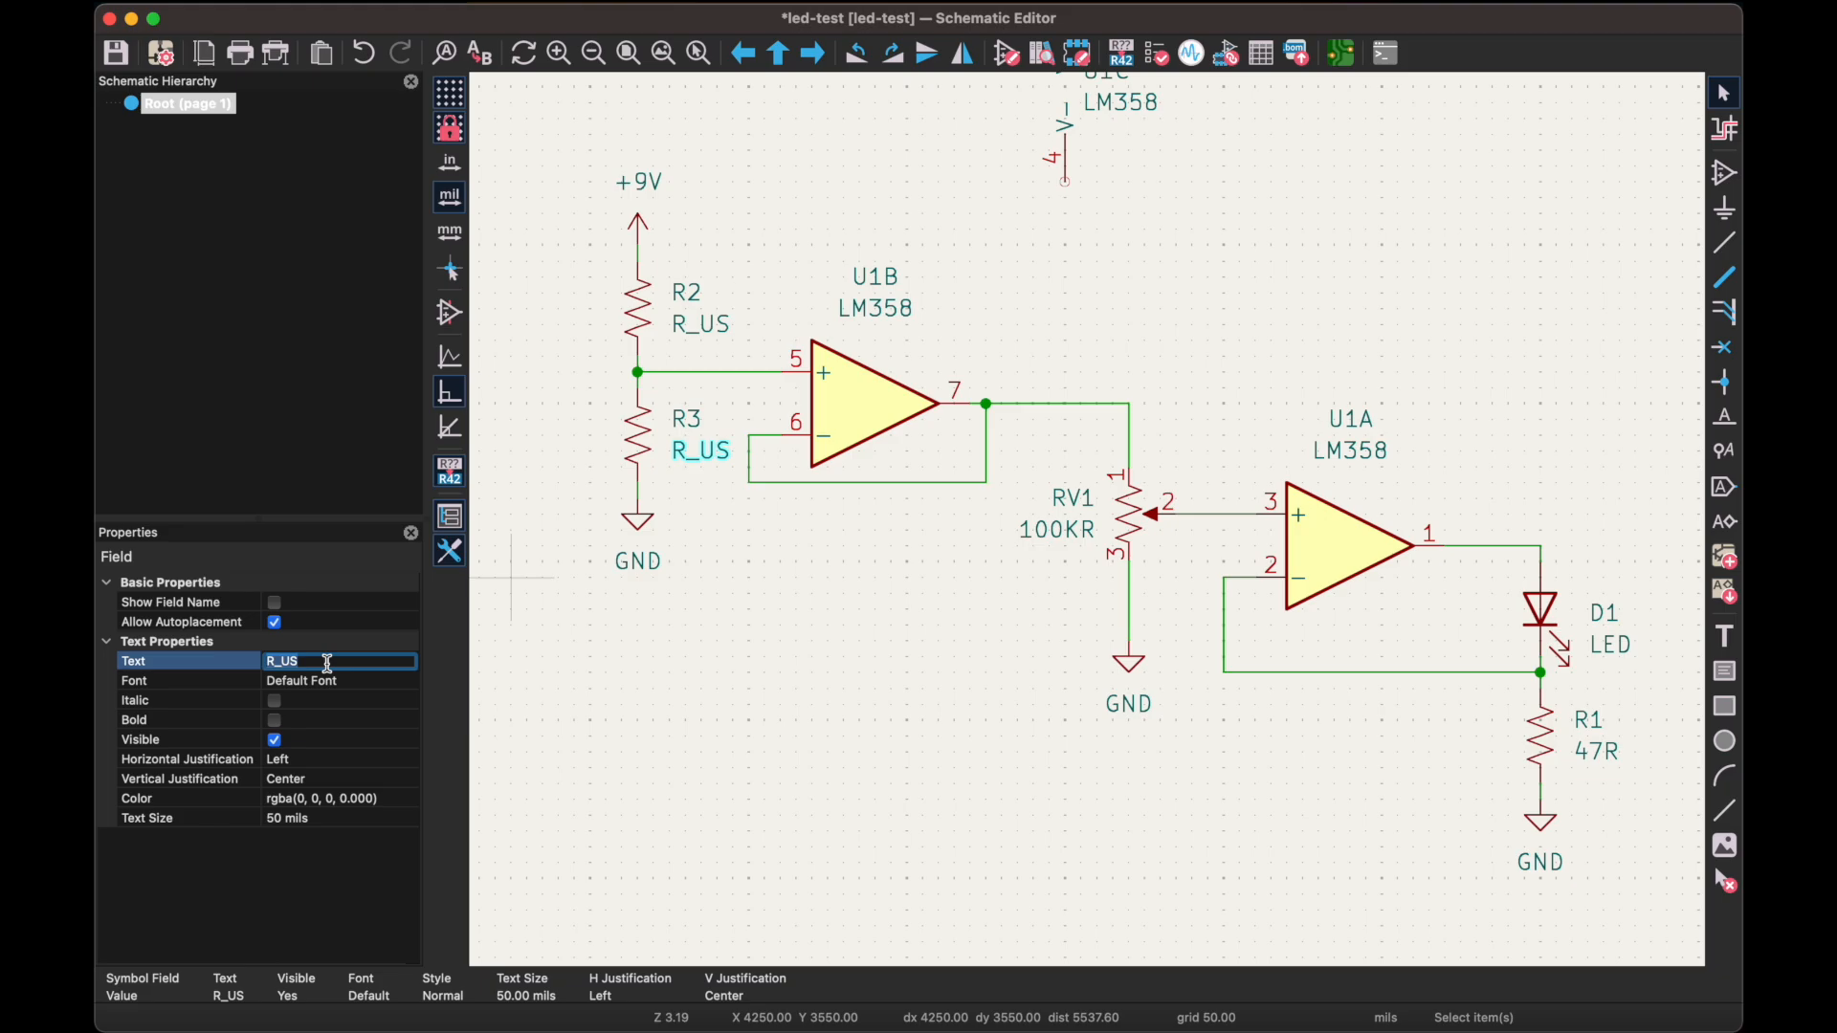
{"action": "key", "text": "Return"}
Set the value of resistor R2 to 7R5K
{"action": "left_click", "coordinate": [700, 325]}
{"action": "double_click", "coordinate": [307, 663]}
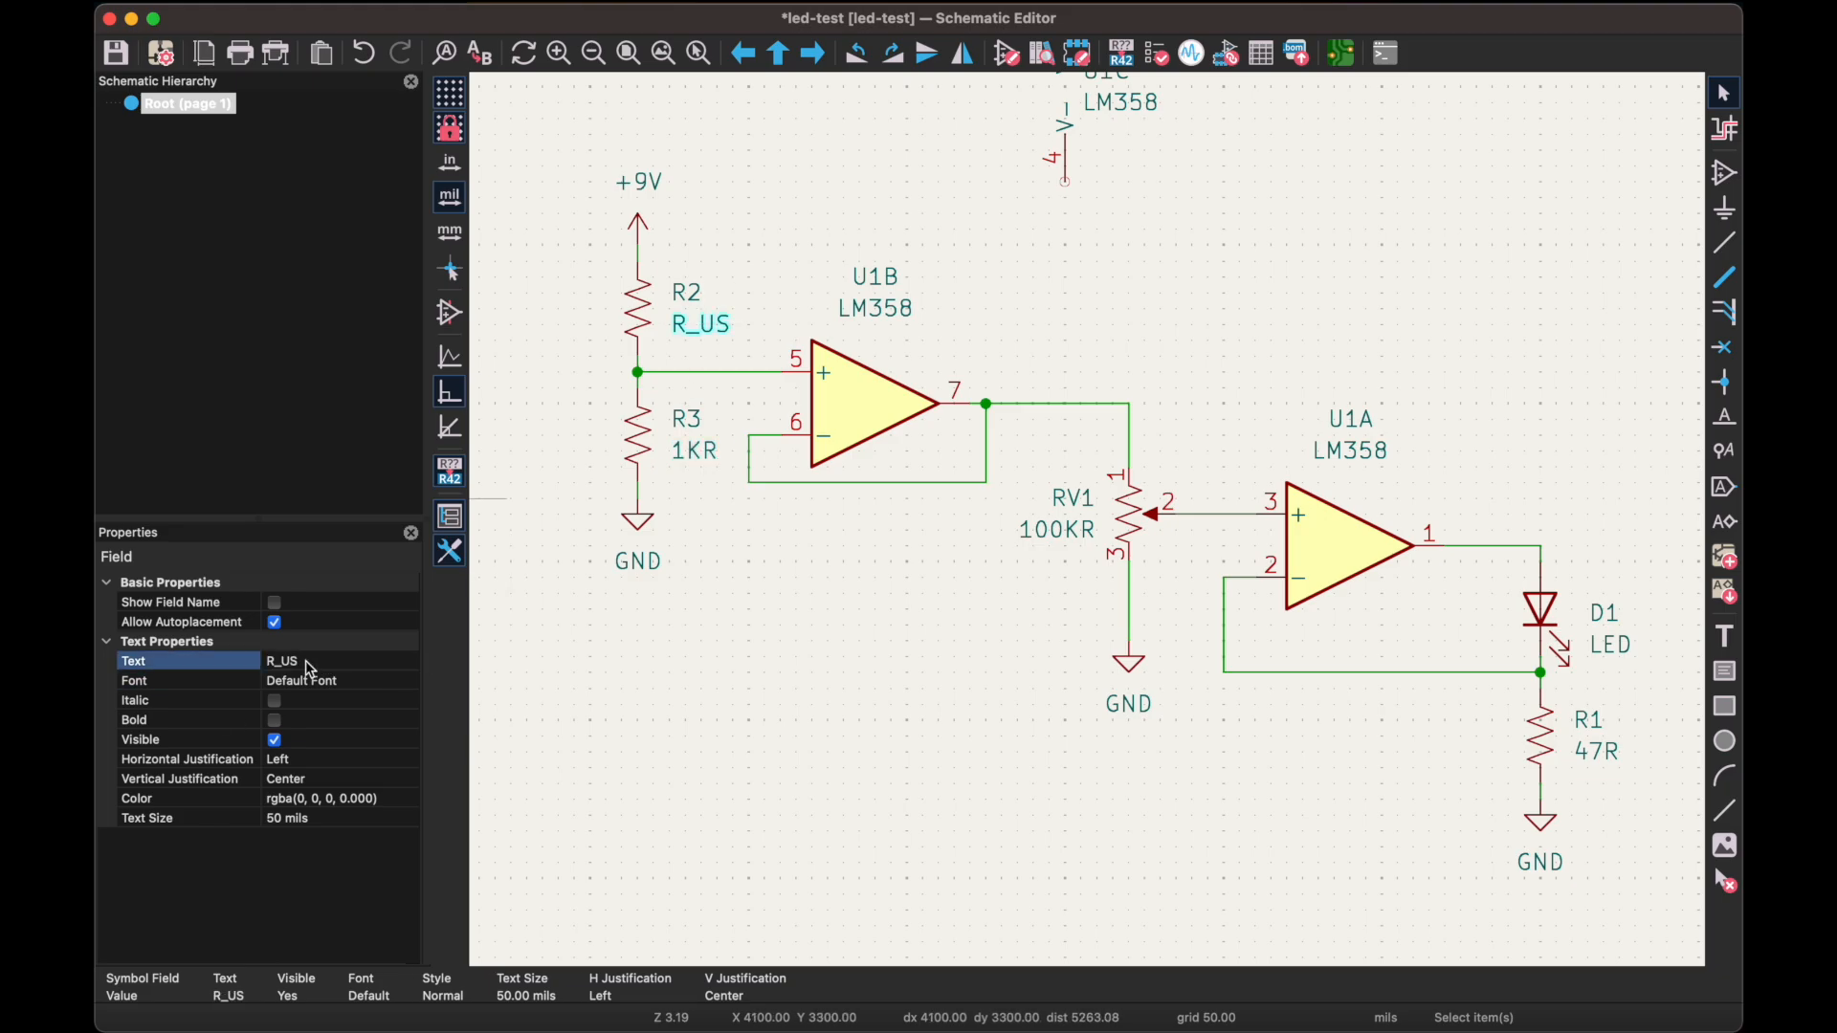
{"action": "type", "text": "7R5K"}
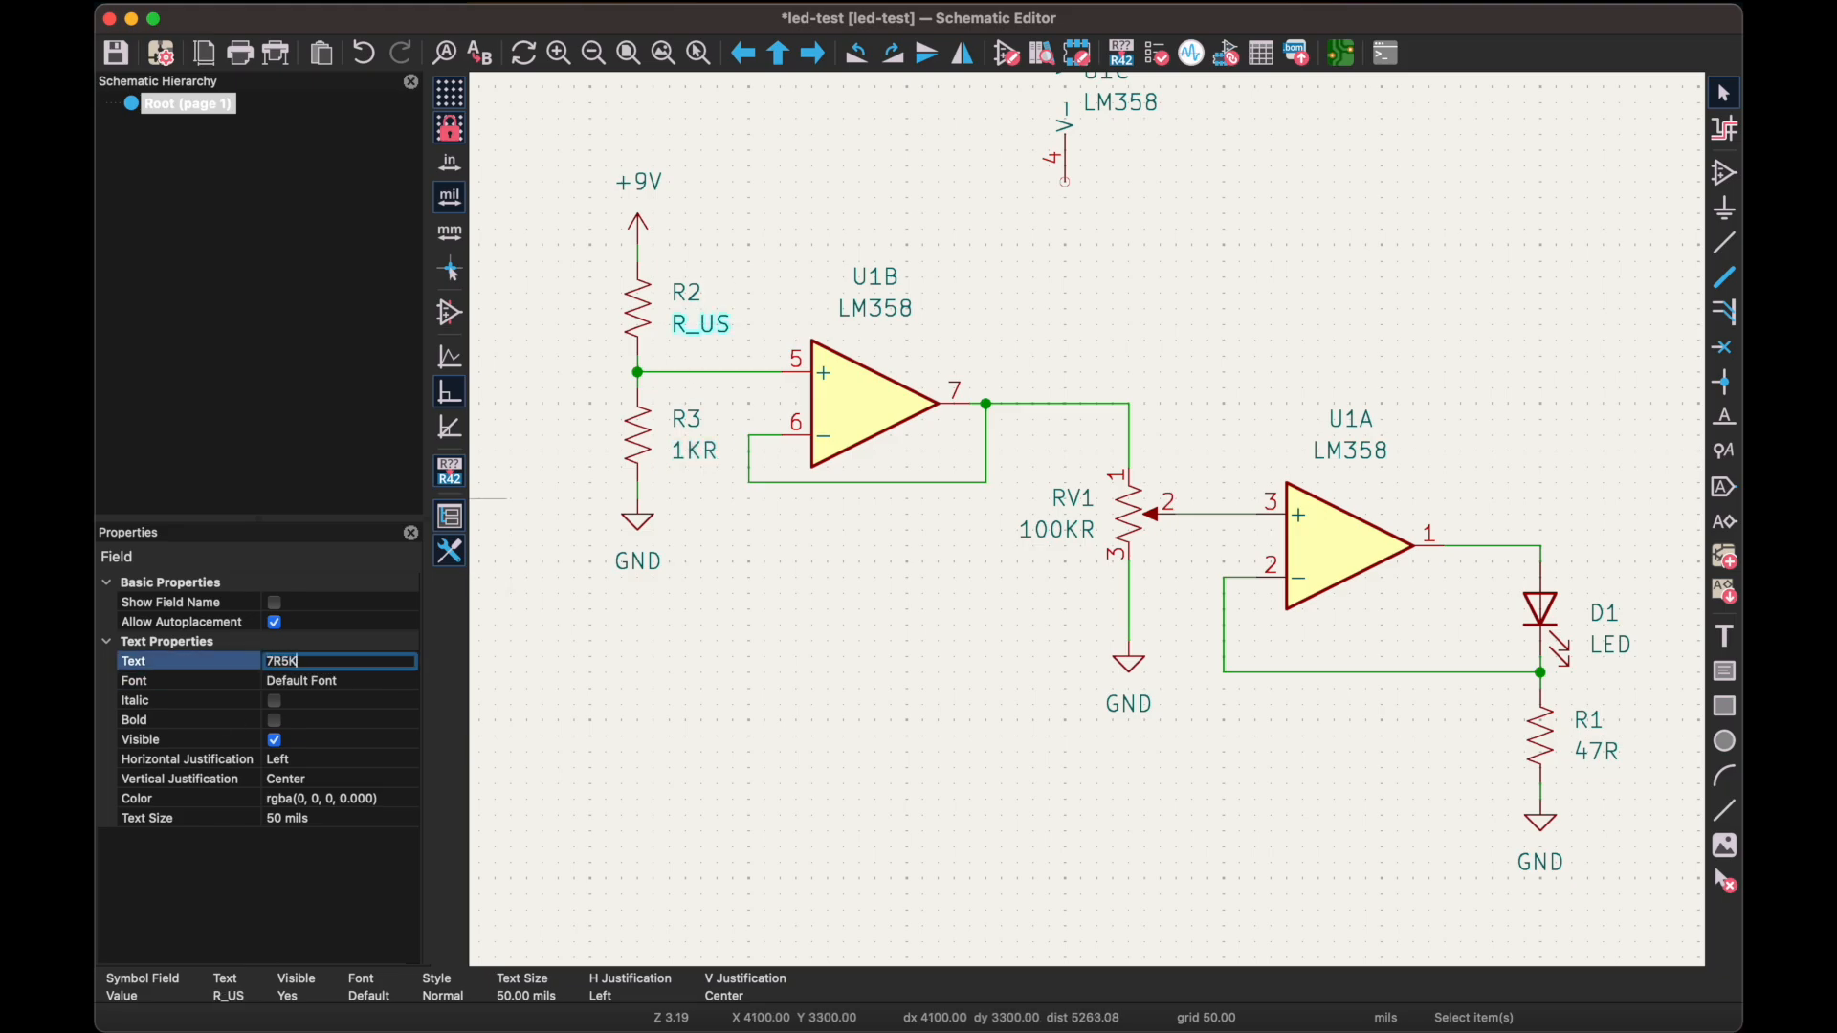
{"action": "key", "text": "Return"}
{"action": "left_click", "coordinate": [798, 735]}
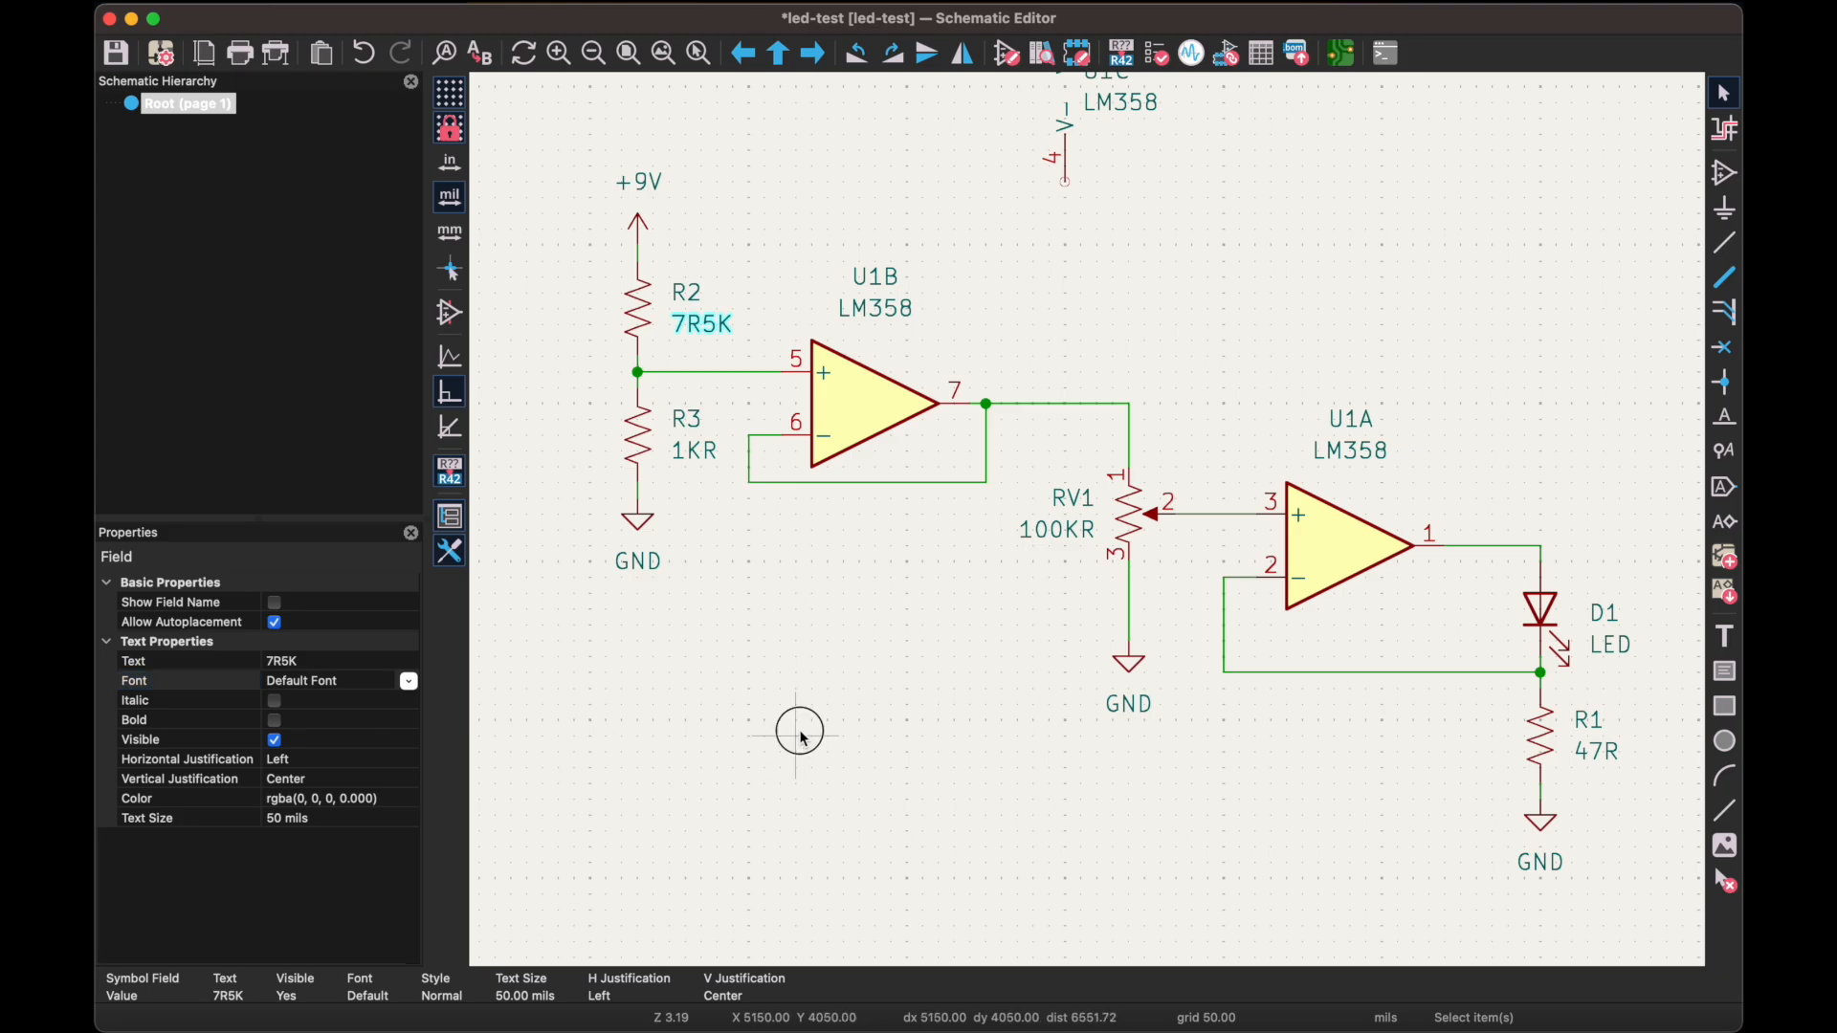
Move LM358 power unit C about 250 mils up and 250 mils left, to X 5750 mils
{"action": "middle_click_drag", "start_coordinate": [996, 604], "coordinate": [934, 619]}
{"action": "left_click_drag", "start_coordinate": [805, 497], "coordinate": [808, 546]}
{"action": "left_click", "coordinate": [816, 638]}
{"action": "scroll", "coordinate": [898, 803], "scroll_direction": "down", "scroll_amount": 2}
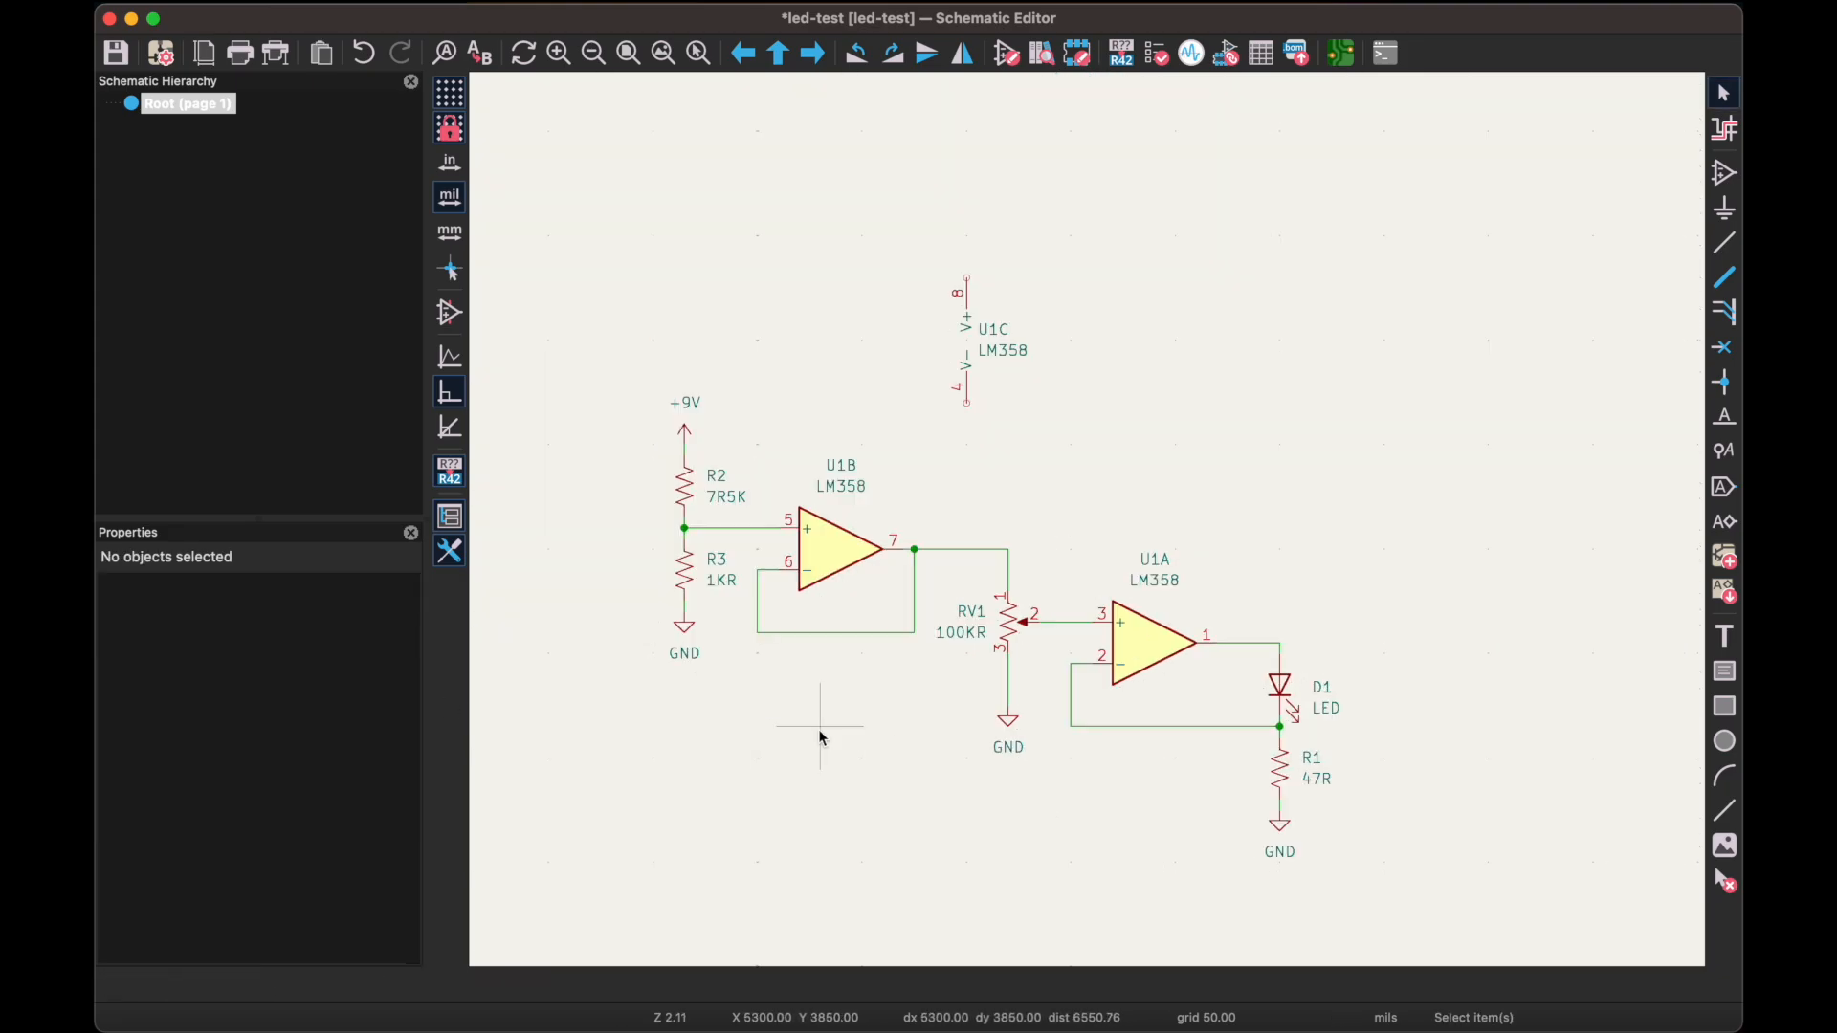
{"action": "middle_click_drag", "start_coordinate": [912, 714], "coordinate": [857, 709]}
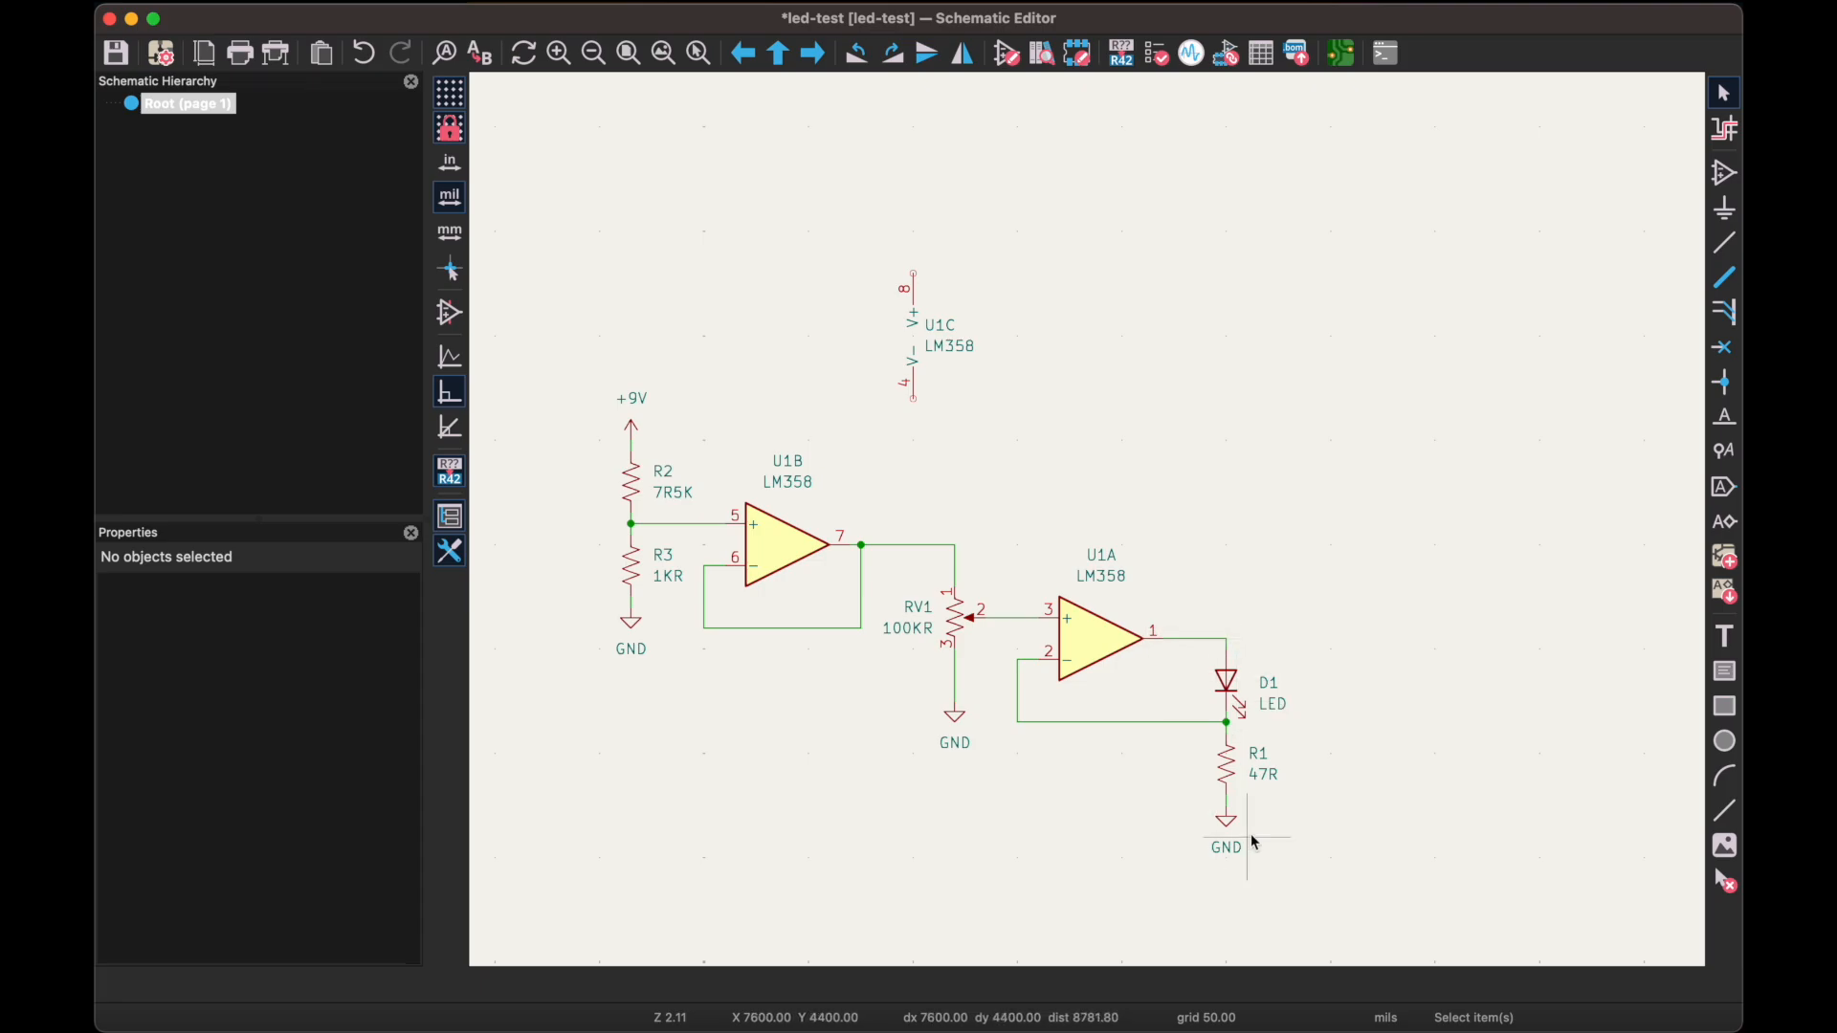
{"action": "left_click_drag", "start_coordinate": [914, 287], "coordinate": [861, 234]}
{"action": "left_click", "coordinate": [991, 339]}
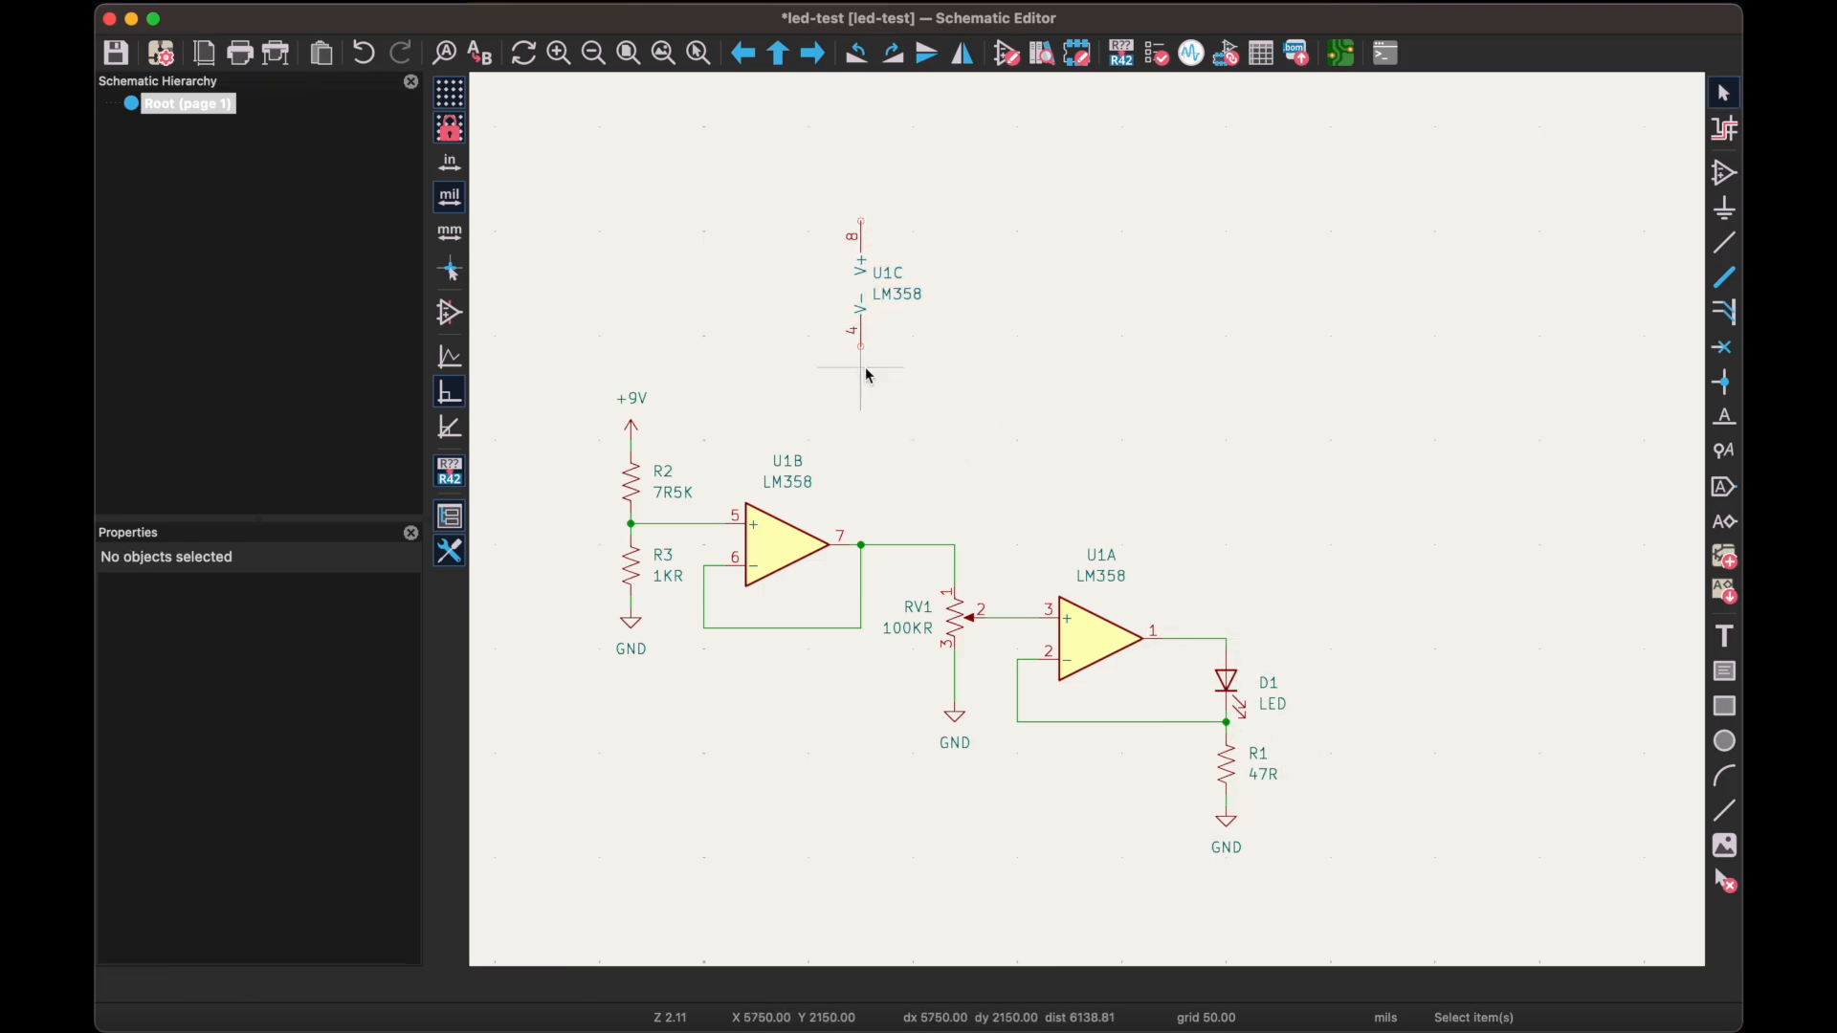
Place a GND power symbol below LM358 unit C and wire it to pin 4
{"action": "type", "text": "a"}
{"action": "type", "text": "gnd"}
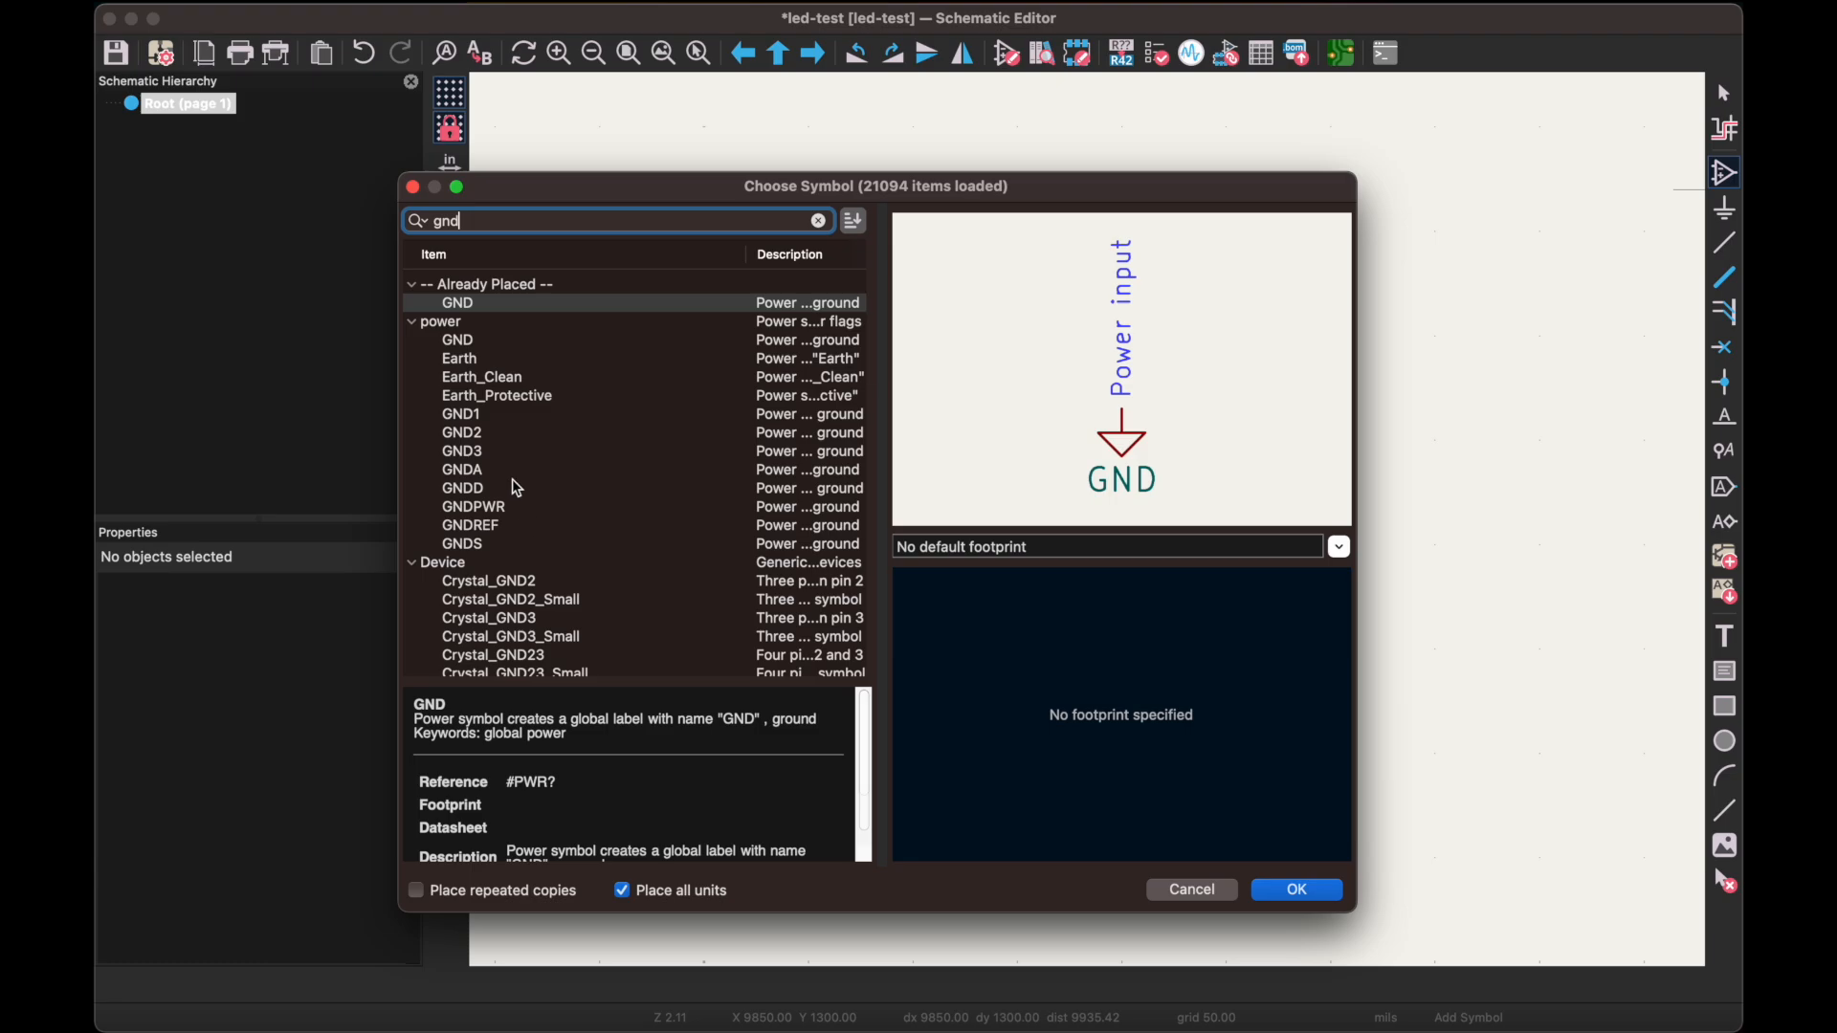
{"action": "double_click", "coordinate": [488, 305]}
{"action": "scroll", "coordinate": [861, 388], "scroll_direction": "up", "scroll_amount": 5}
{"action": "left_click", "coordinate": [861, 388]}
{"action": "scroll", "coordinate": [861, 387], "scroll_direction": "down", "scroll_amount": 5}
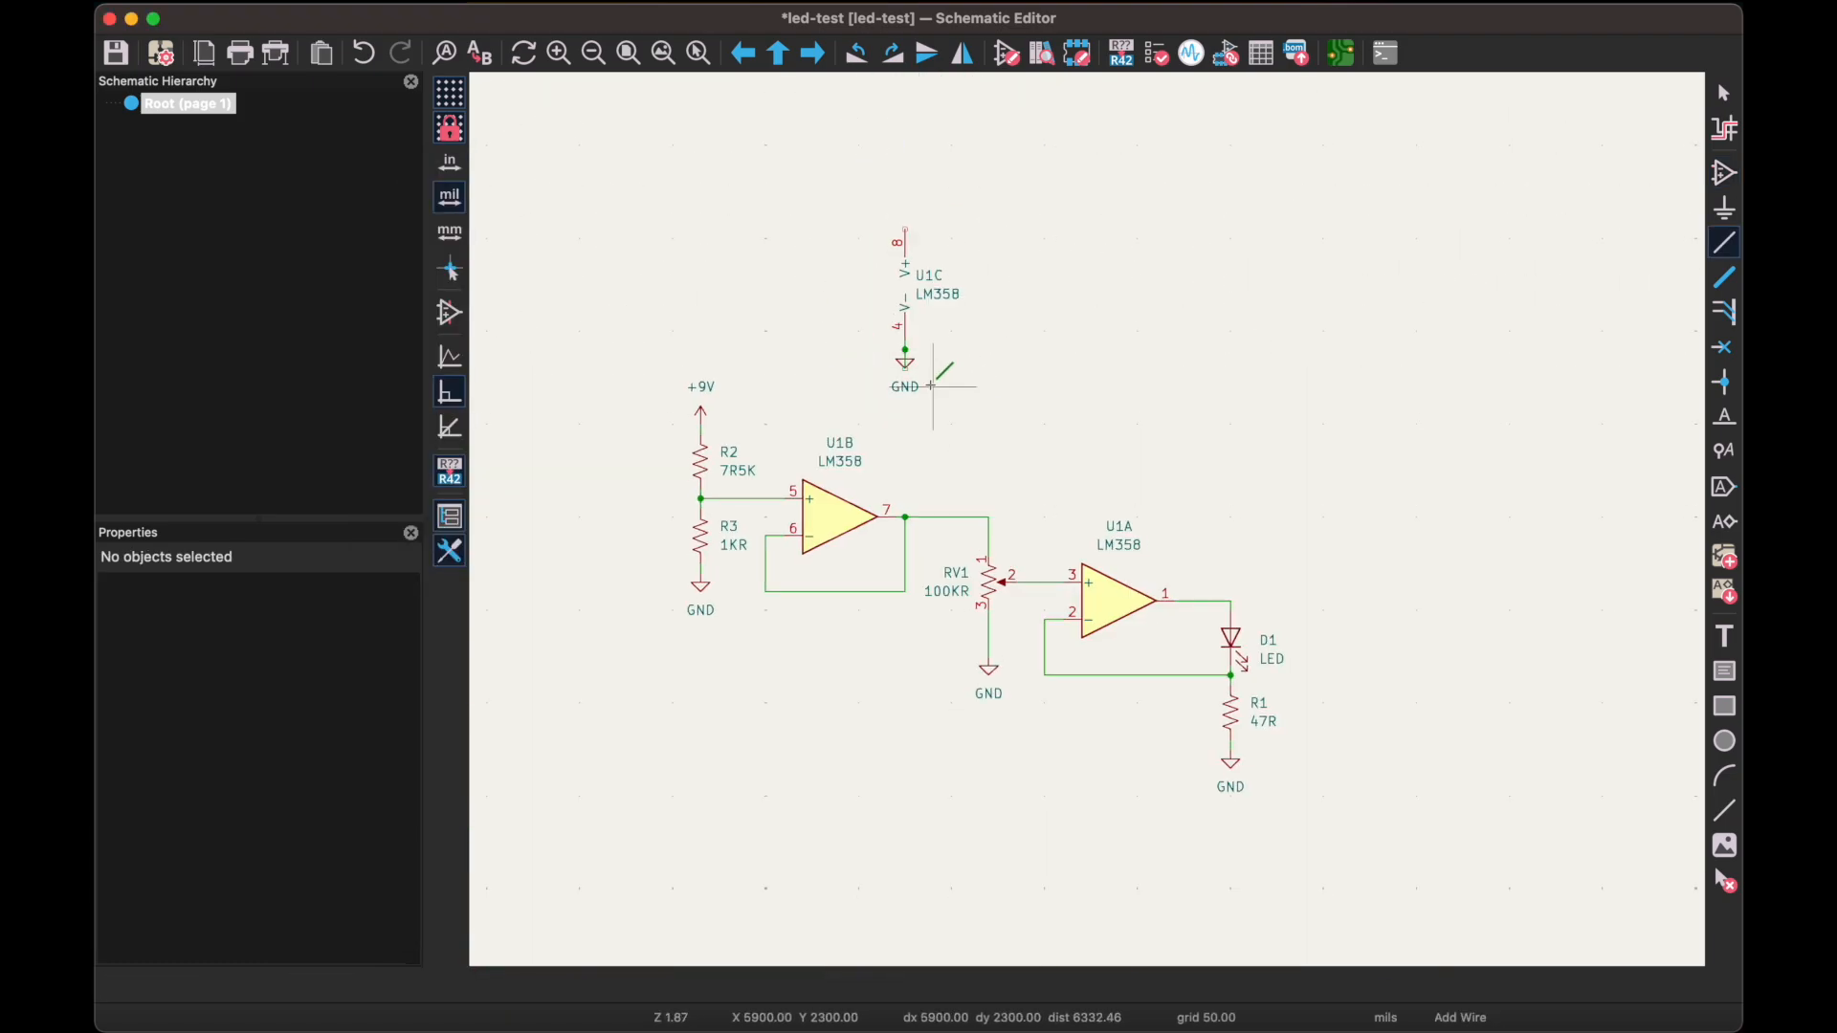
Place a +9V power symbol above LM358 unit C and wire it to pin 8
{"action": "left_click", "coordinate": [634, 322]}
{"action": "type", "text": "+9V"}
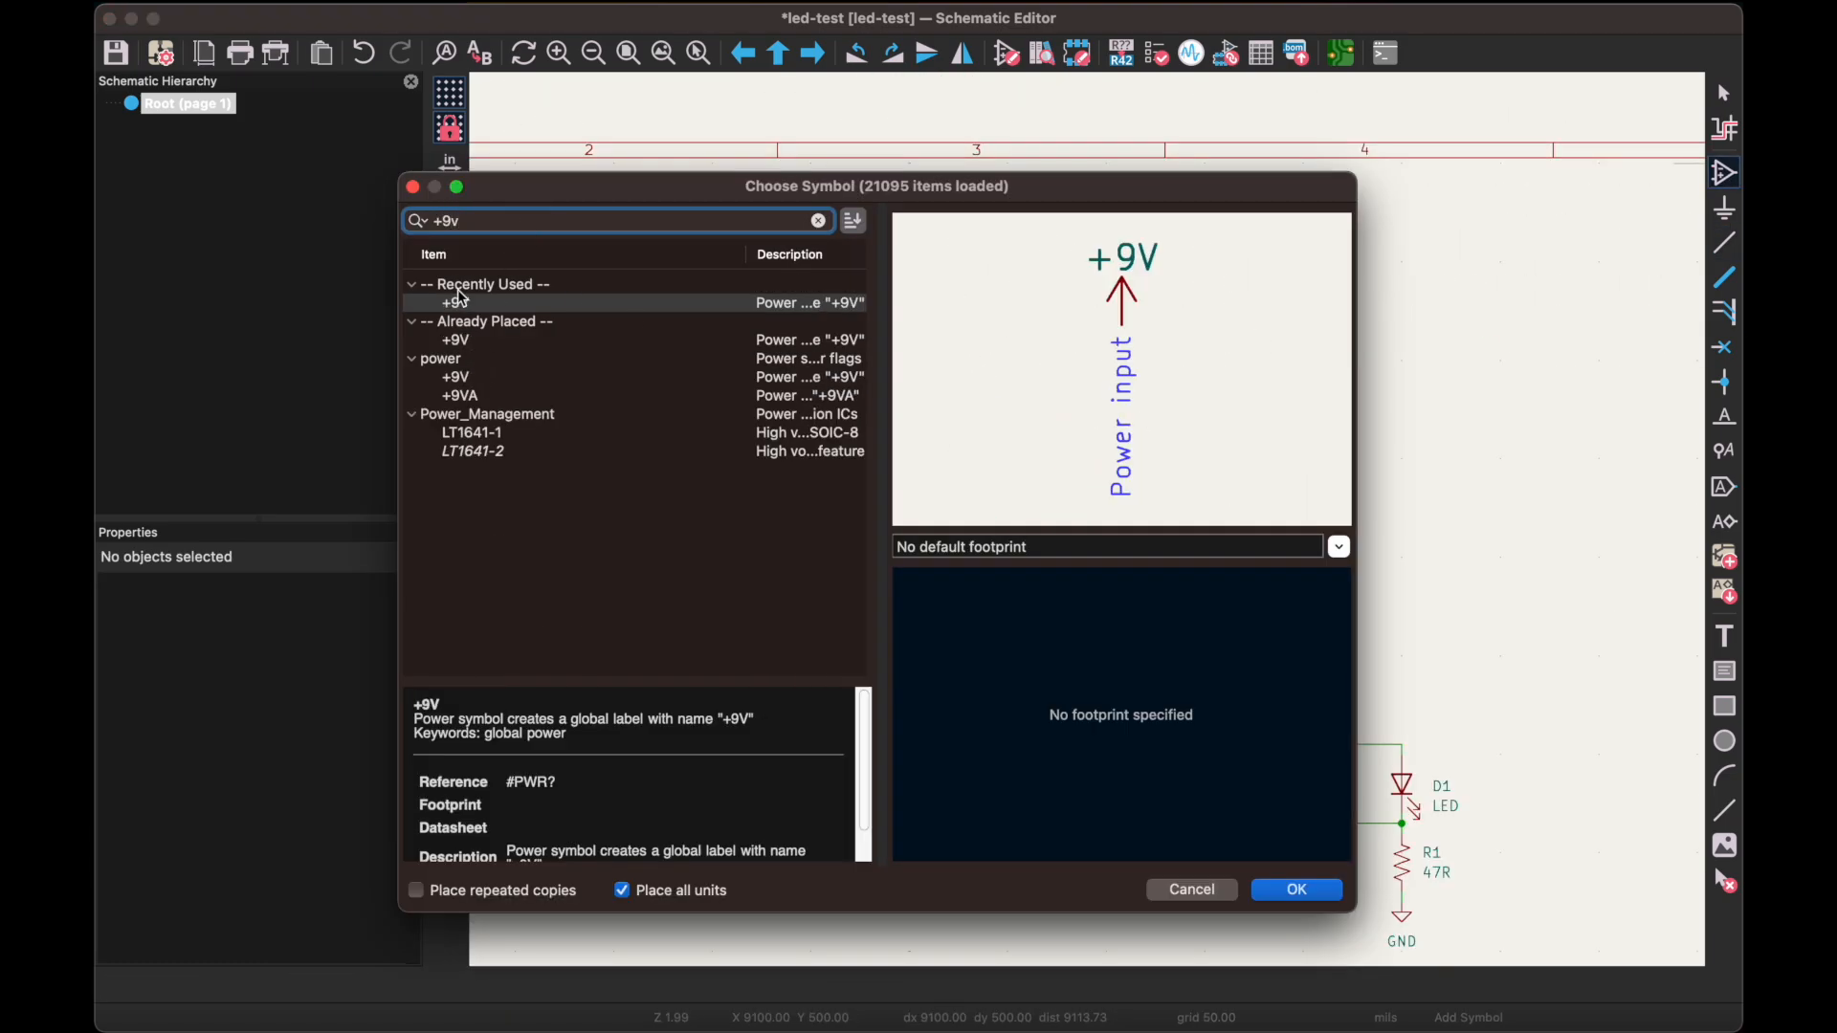
{"action": "key", "text": "Return"}
{"action": "scroll", "coordinate": [1052, 287], "scroll_direction": "up", "scroll_amount": 5}
{"action": "left_click", "coordinate": [1076, 447]}
{"action": "key", "text": "w"}
{"action": "scroll", "coordinate": [1162, 558], "scroll_direction": "down", "scroll_amount": 5}
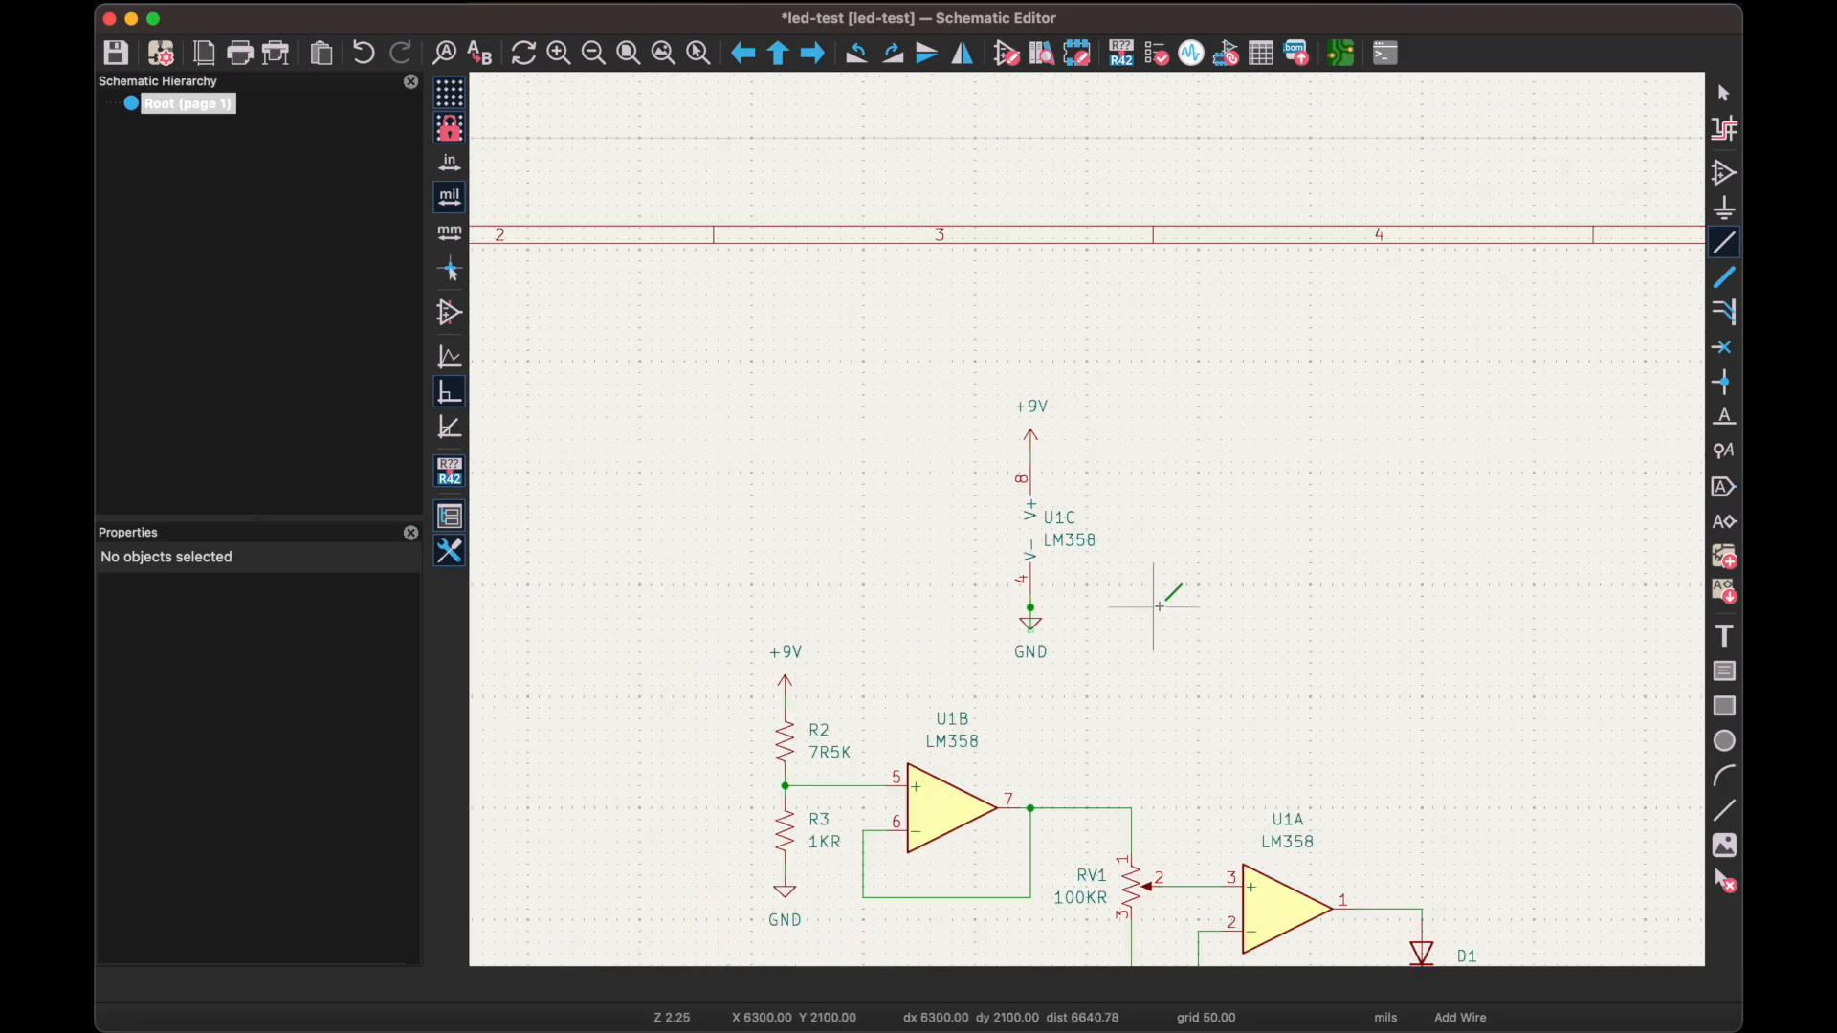
Place a C_Polarized_US capacitor symbol to the left of LM358 unit C
{"action": "left_click", "coordinate": [1734, 187]}
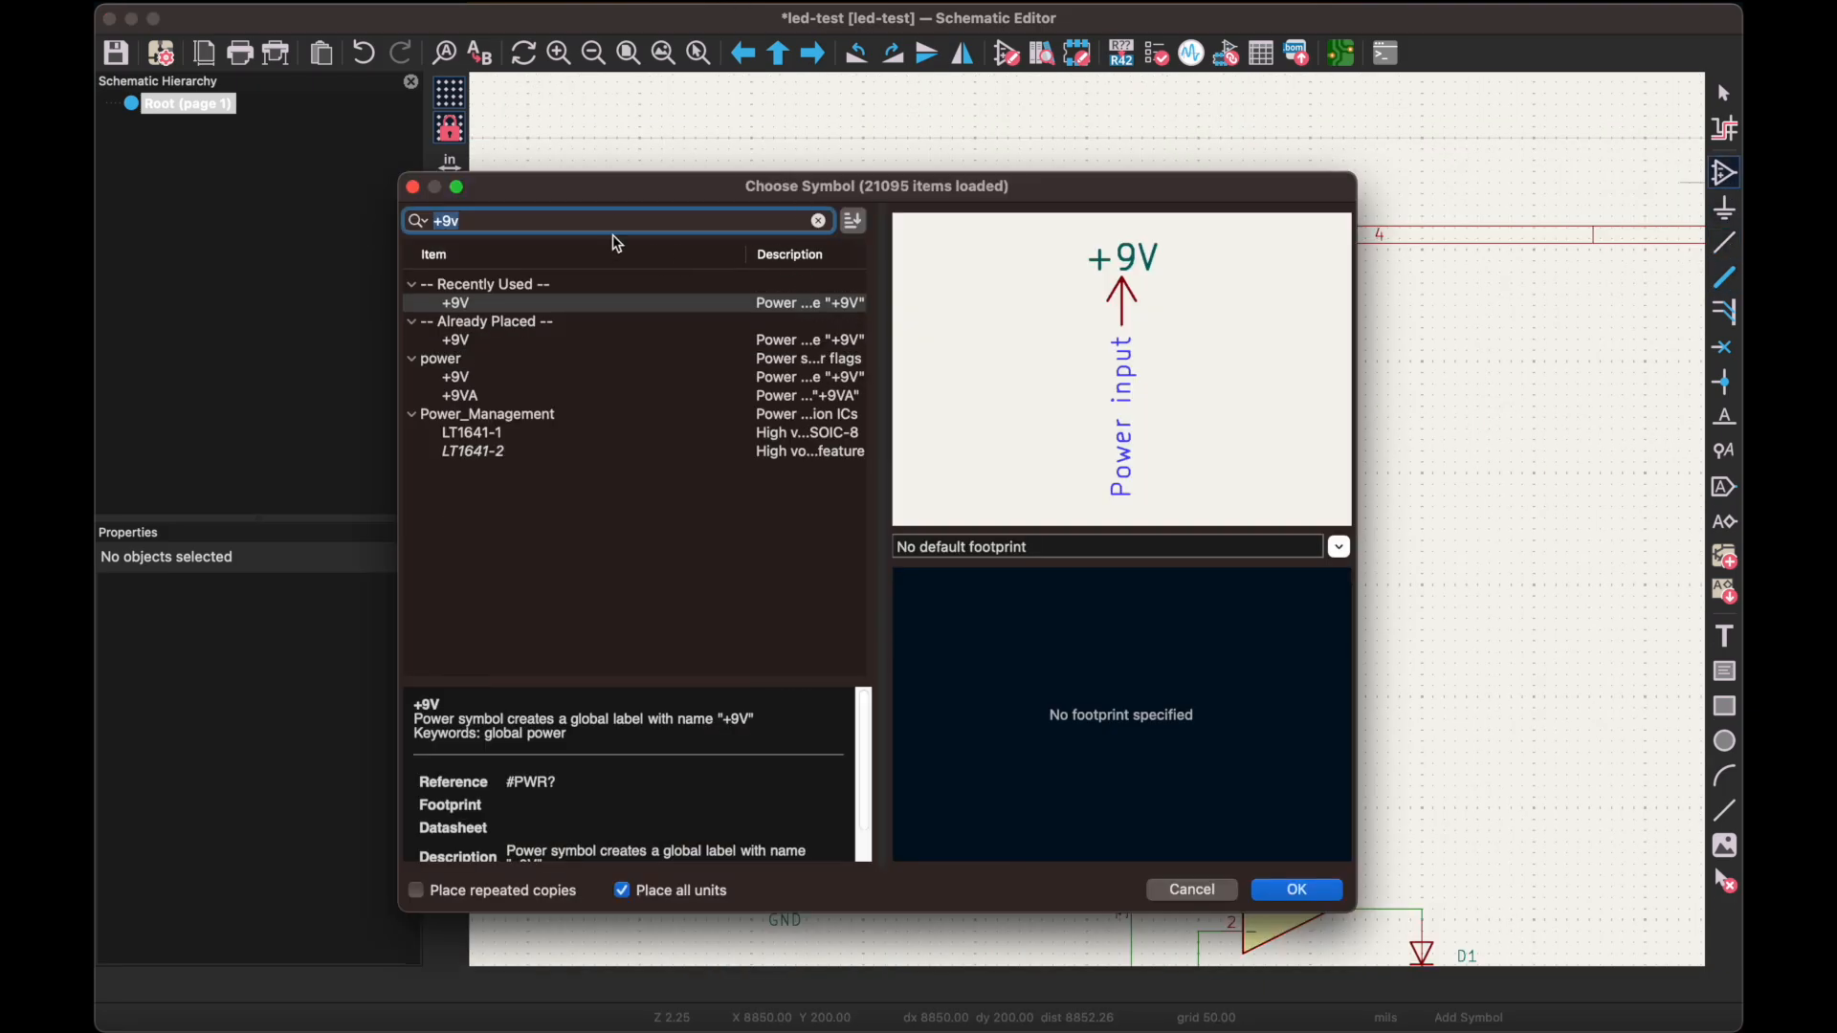
{"action": "type", "text": "c"}
{"action": "key", "text": "BackSpace"}
{"action": "key", "text": "BackSpace"}
{"action": "type", "text": "c"}
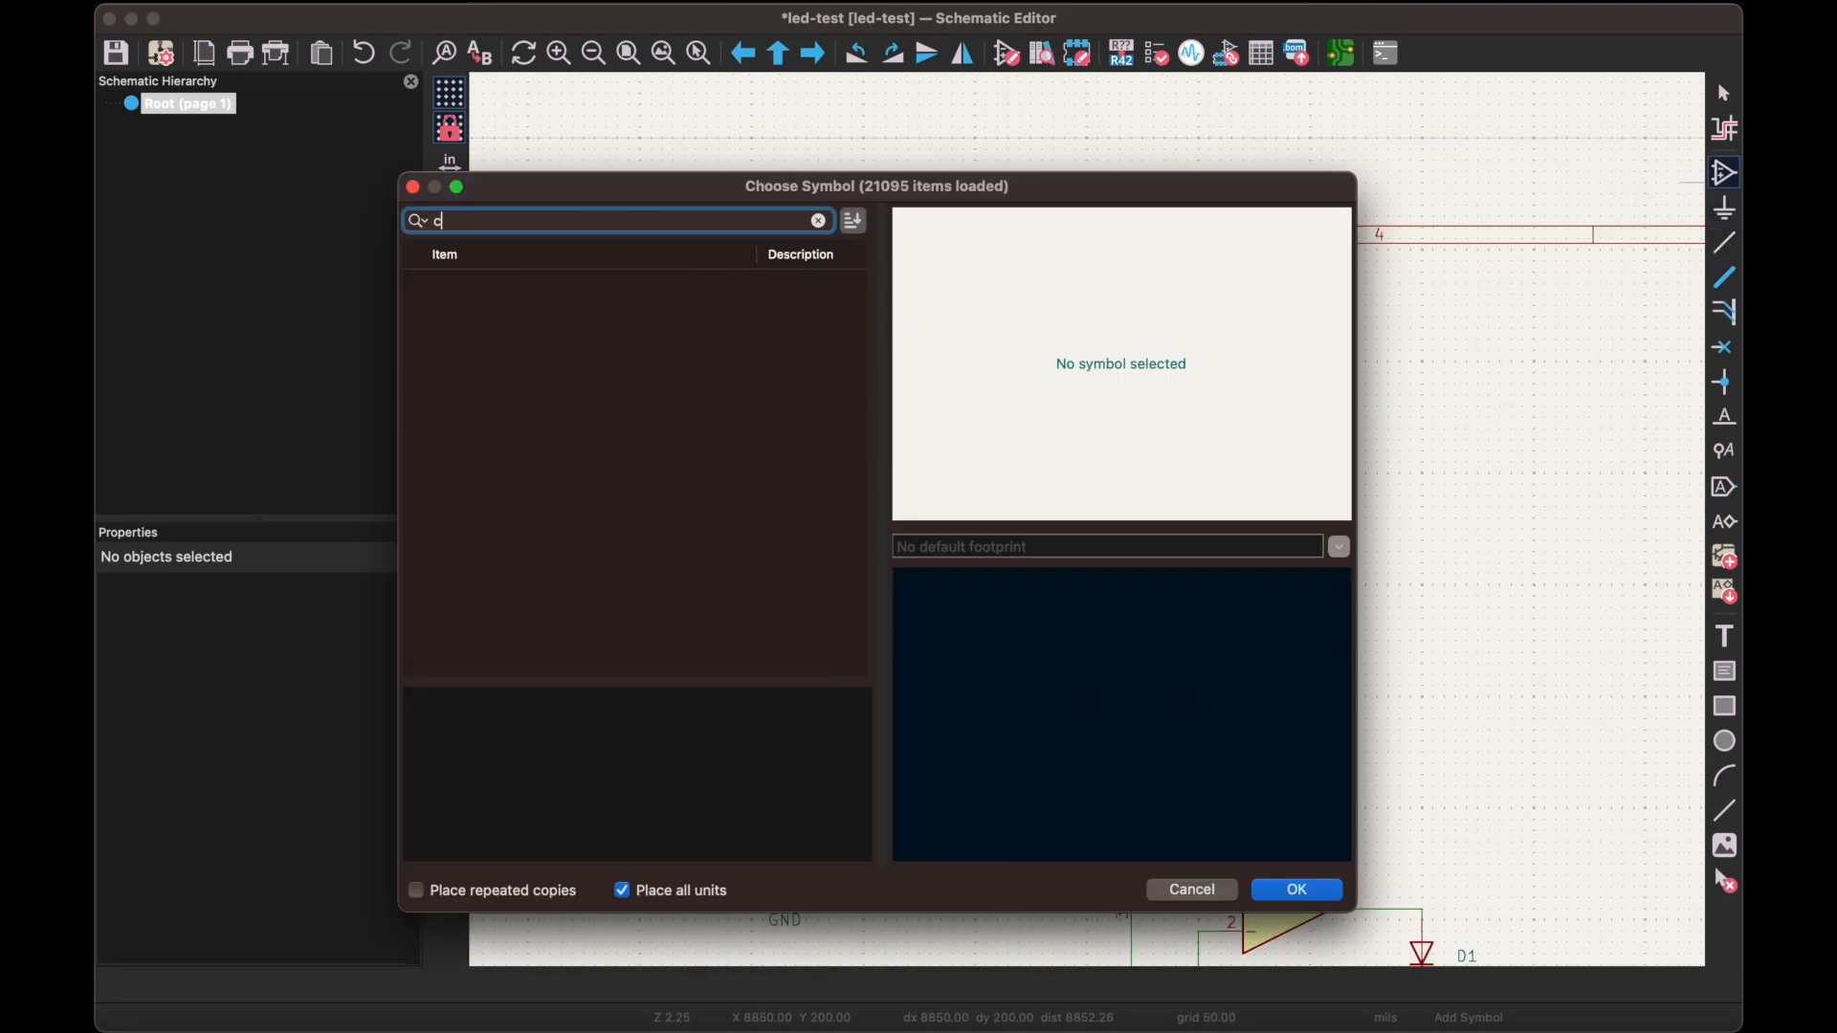
{"action": "left_click", "coordinate": [585, 585]}
{"action": "left_click", "coordinate": [1291, 895]}
{"action": "scroll", "coordinate": [935, 554], "scroll_direction": "up", "scroll_amount": 5}
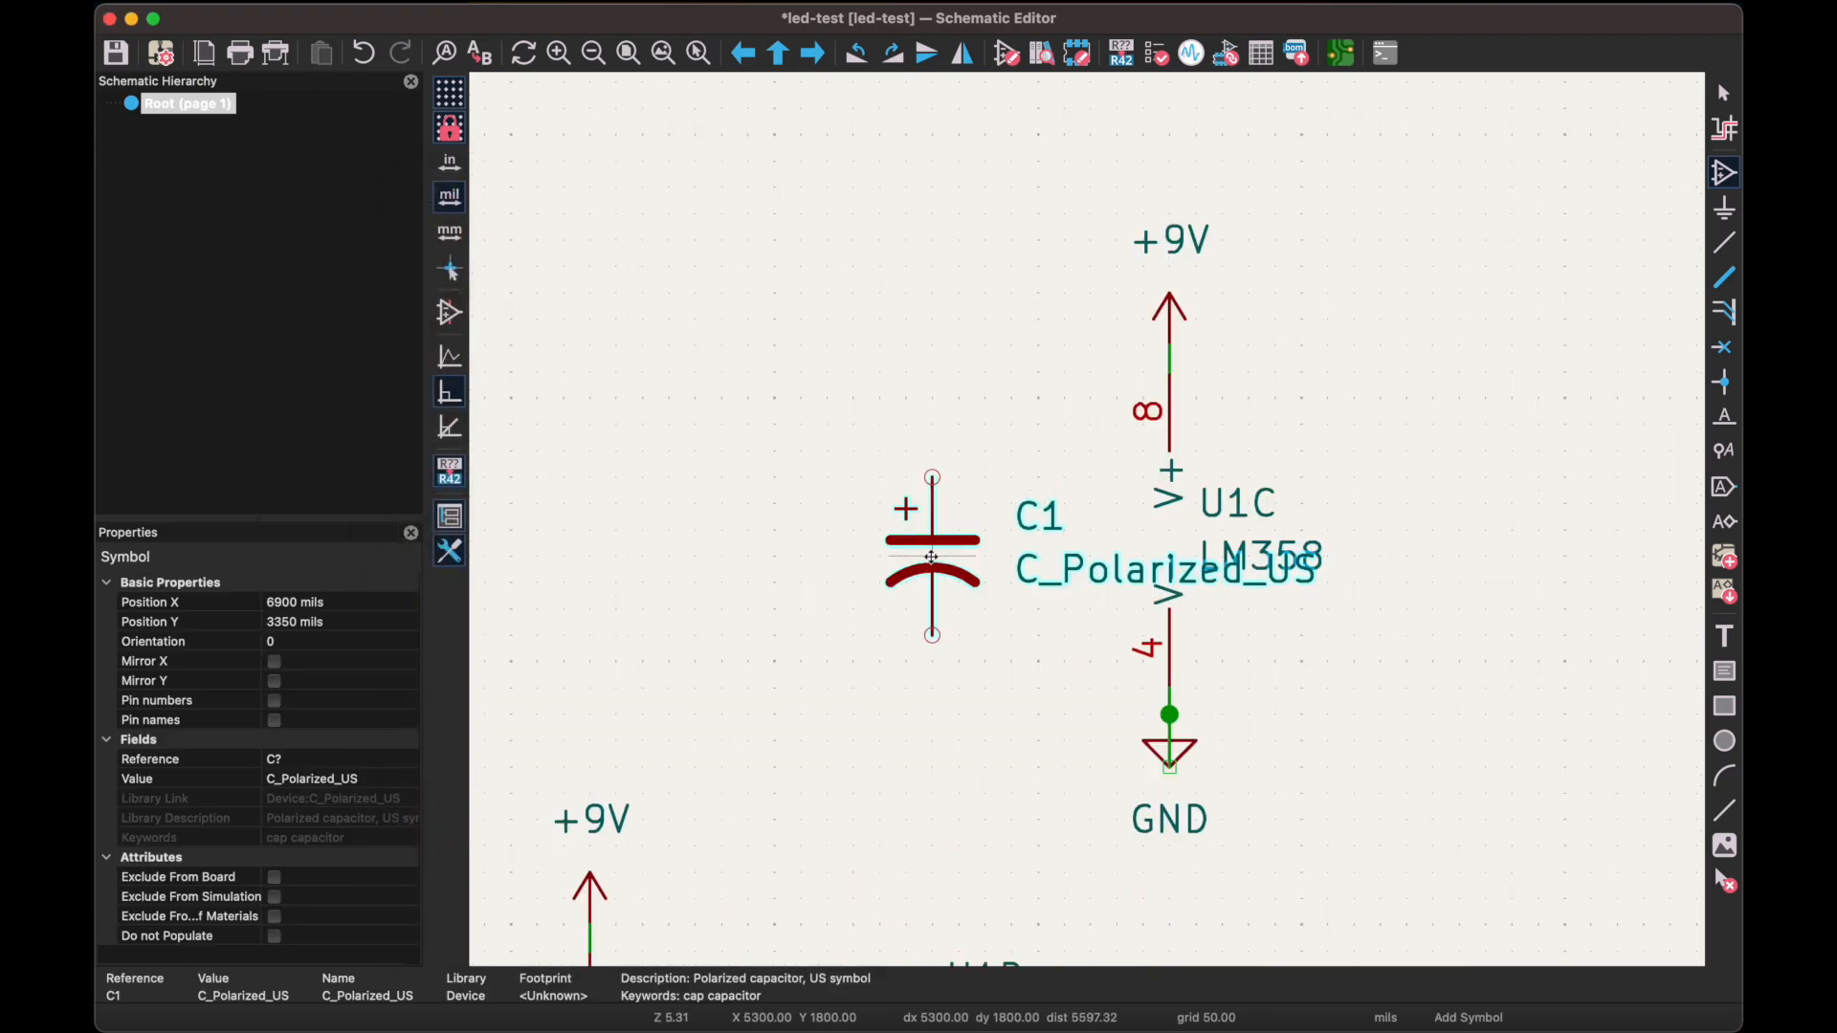
{"action": "left_click", "coordinate": [947, 516]}
{"action": "scroll", "coordinate": [1307, 555], "scroll_direction": "up", "scroll_amount": 5}
Delete the supply wires at LM358 unit C and move its GND and +9V symbols to the left of the polarized capacitor
{"action": "left_click", "coordinate": [1292, 667]}
{"action": "key", "text": "Delete"}
{"action": "left_click_drag", "start_coordinate": [1291, 718], "coordinate": [622, 703]}
{"action": "left_click_drag", "start_coordinate": [1279, 296], "coordinate": [1396, 415]}
{"action": "left_click_drag", "start_coordinate": [1359, 393], "coordinate": [622, 413]}
Set the polarized capacitor's value to 100uF
{"action": "left_click", "coordinate": [959, 576]}
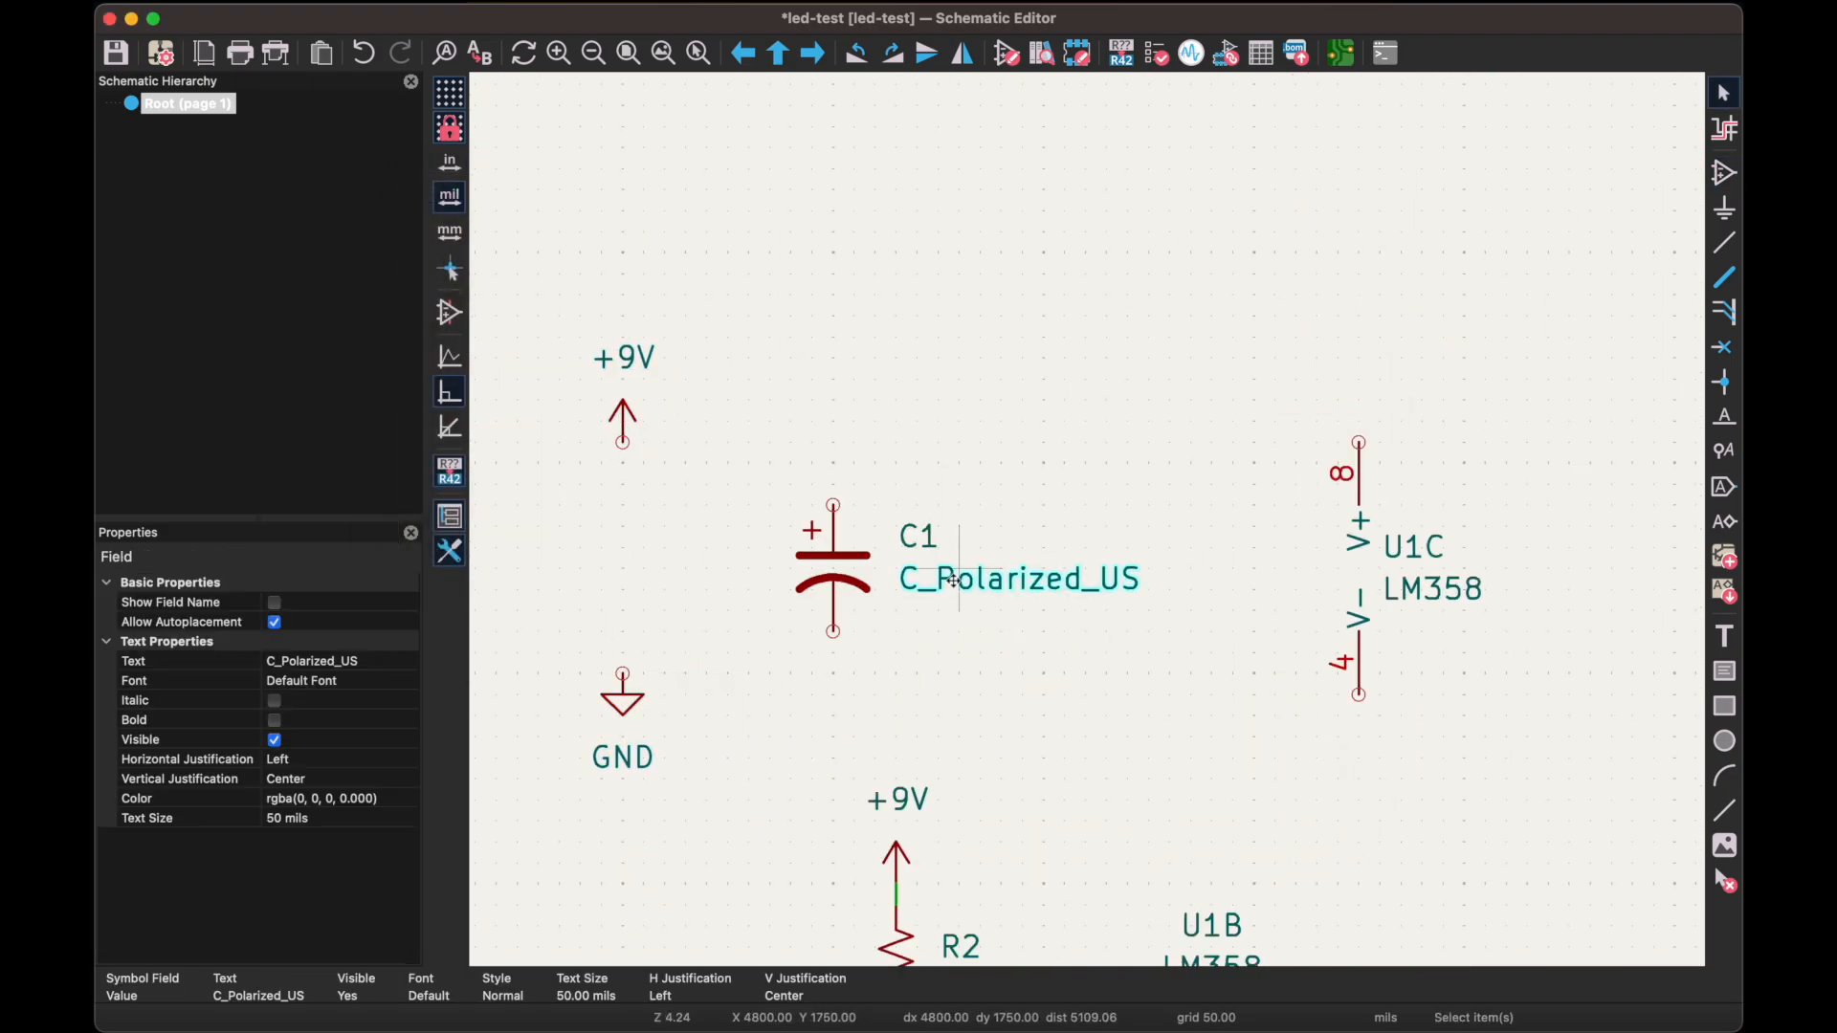
{"action": "left_click", "coordinate": [333, 661]}
{"action": "type", "text": "100uF"}
{"action": "key", "text": "Return"}
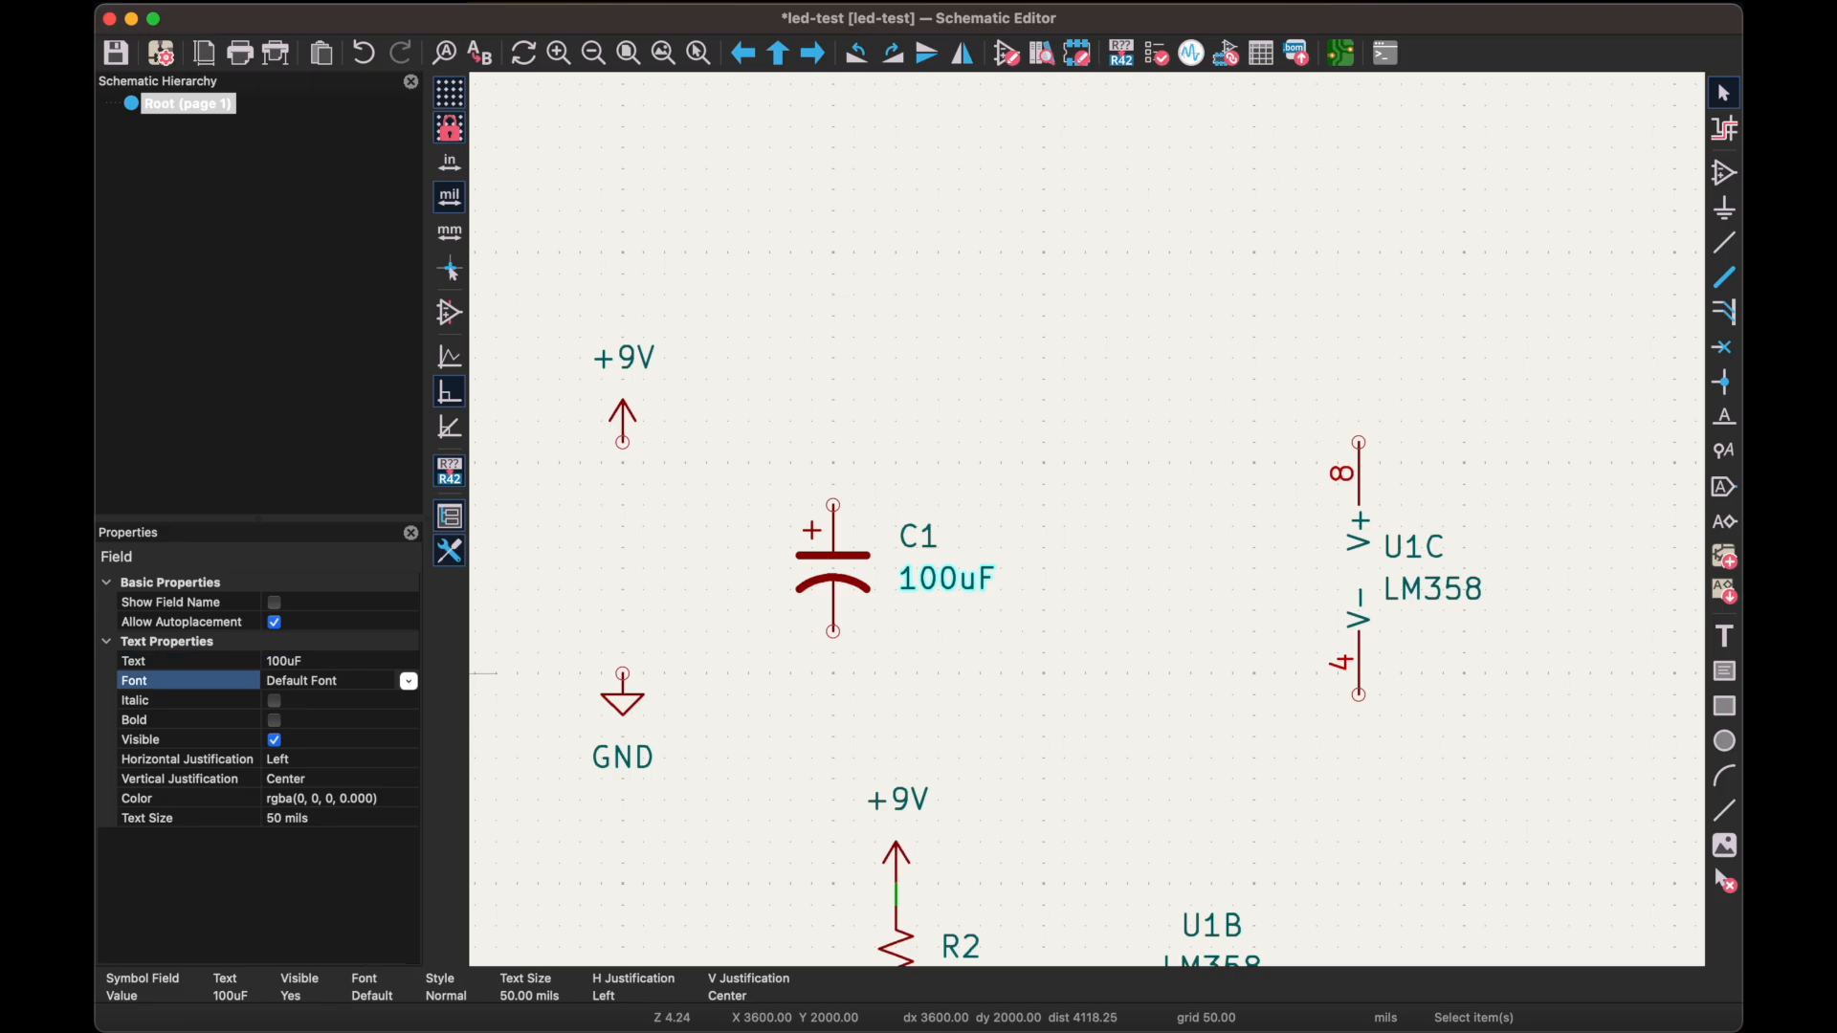
{"action": "left_click", "coordinate": [1172, 651]}
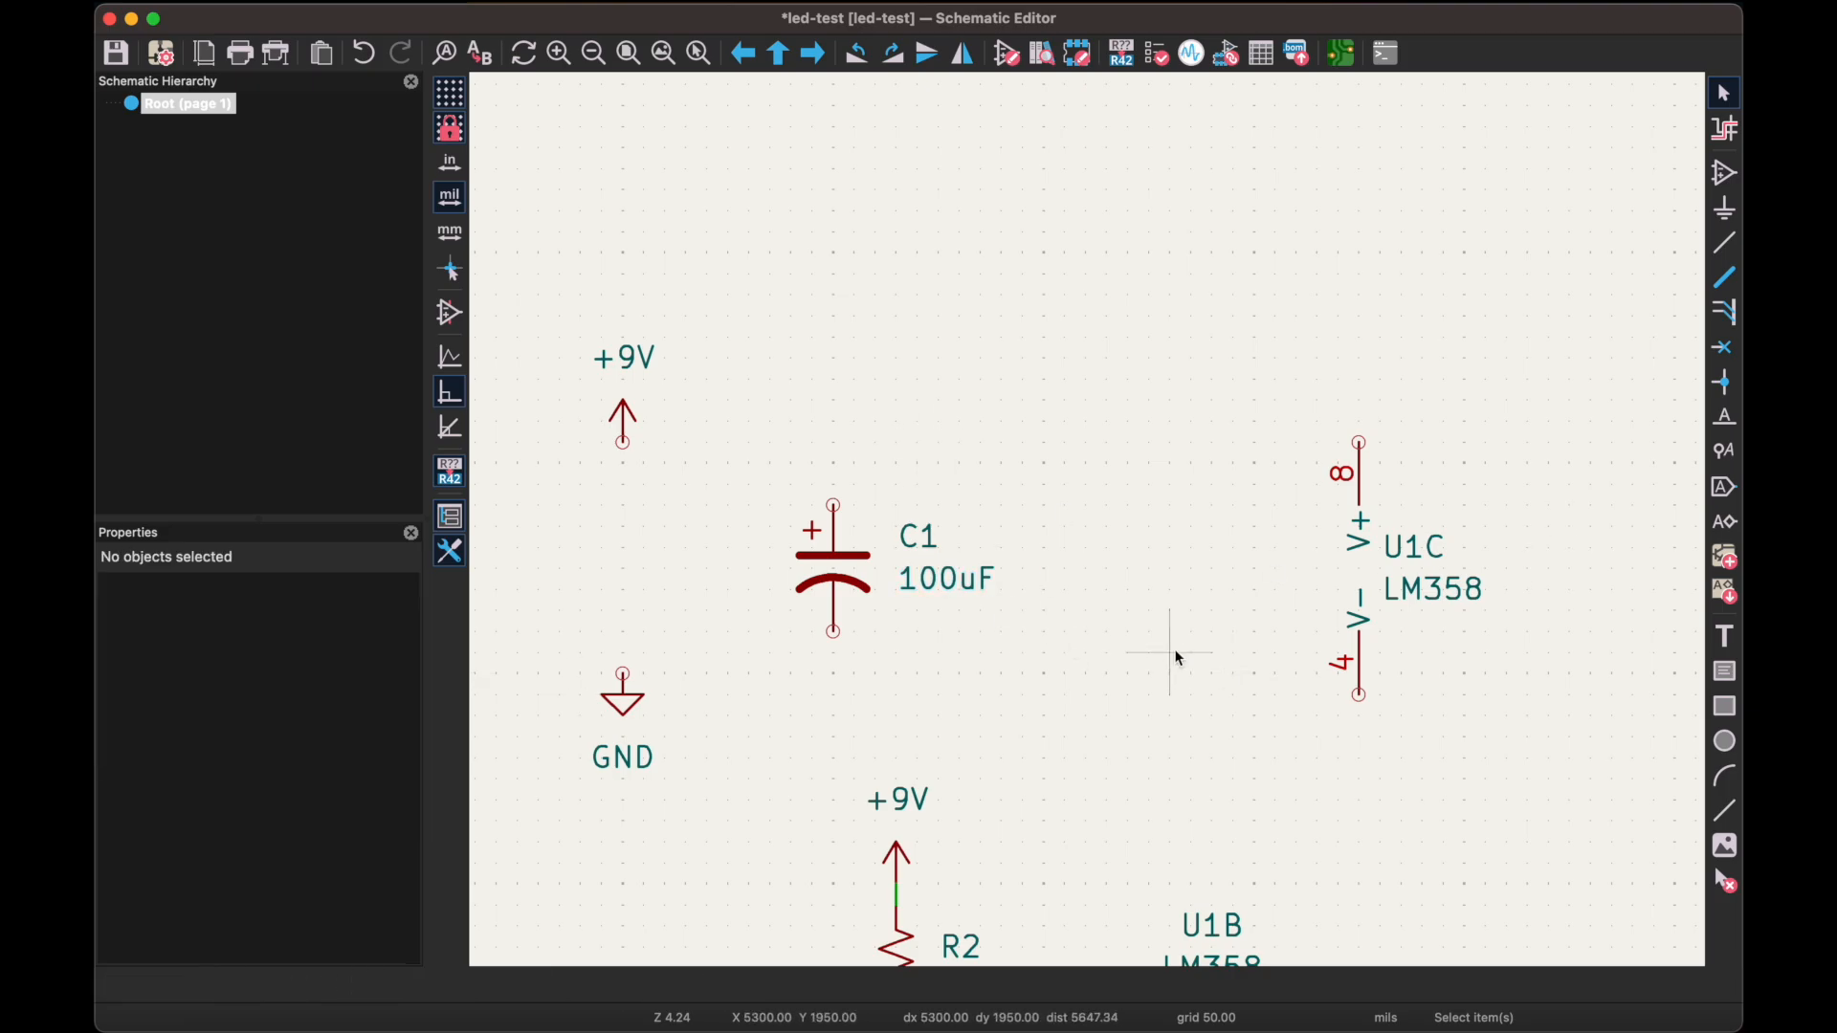
Place an unpolarized C capacitor symbol between C1 and LM358 unit C, level with C1
{"action": "left_click", "coordinate": [1733, 173]}
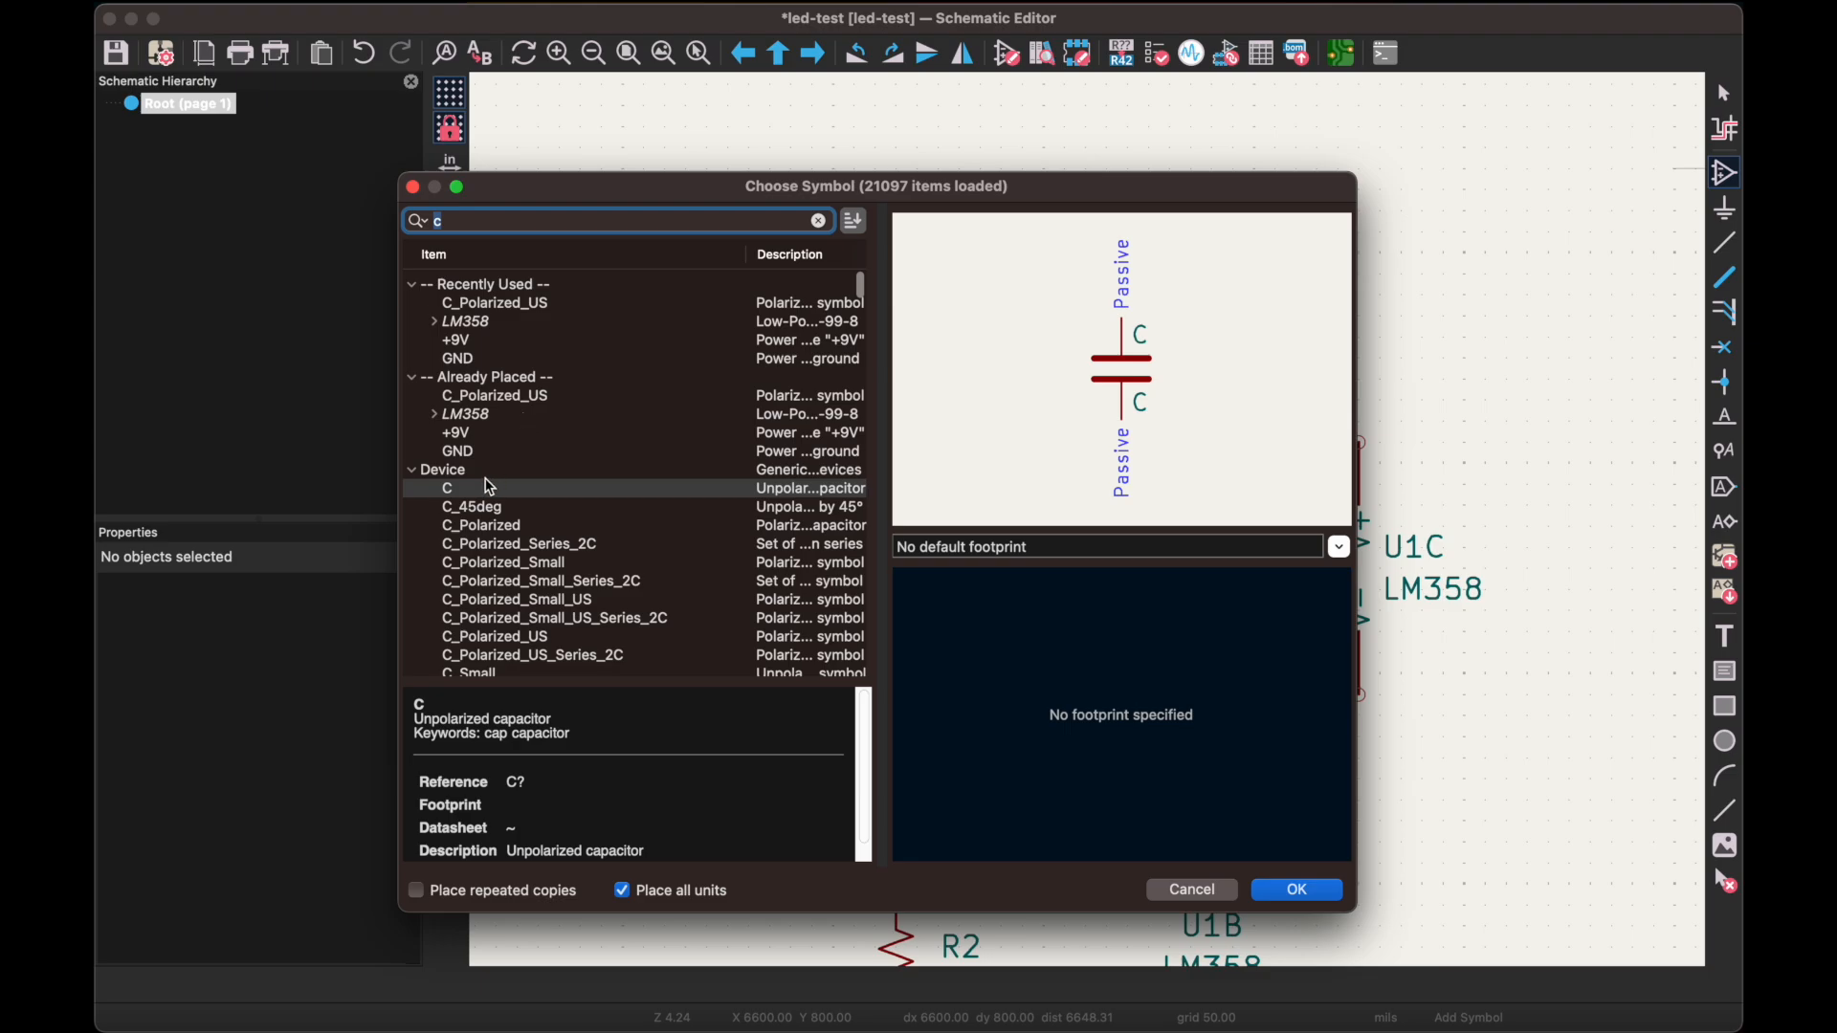
{"action": "left_click", "coordinate": [490, 487]}
{"action": "left_click", "coordinate": [1317, 889]}
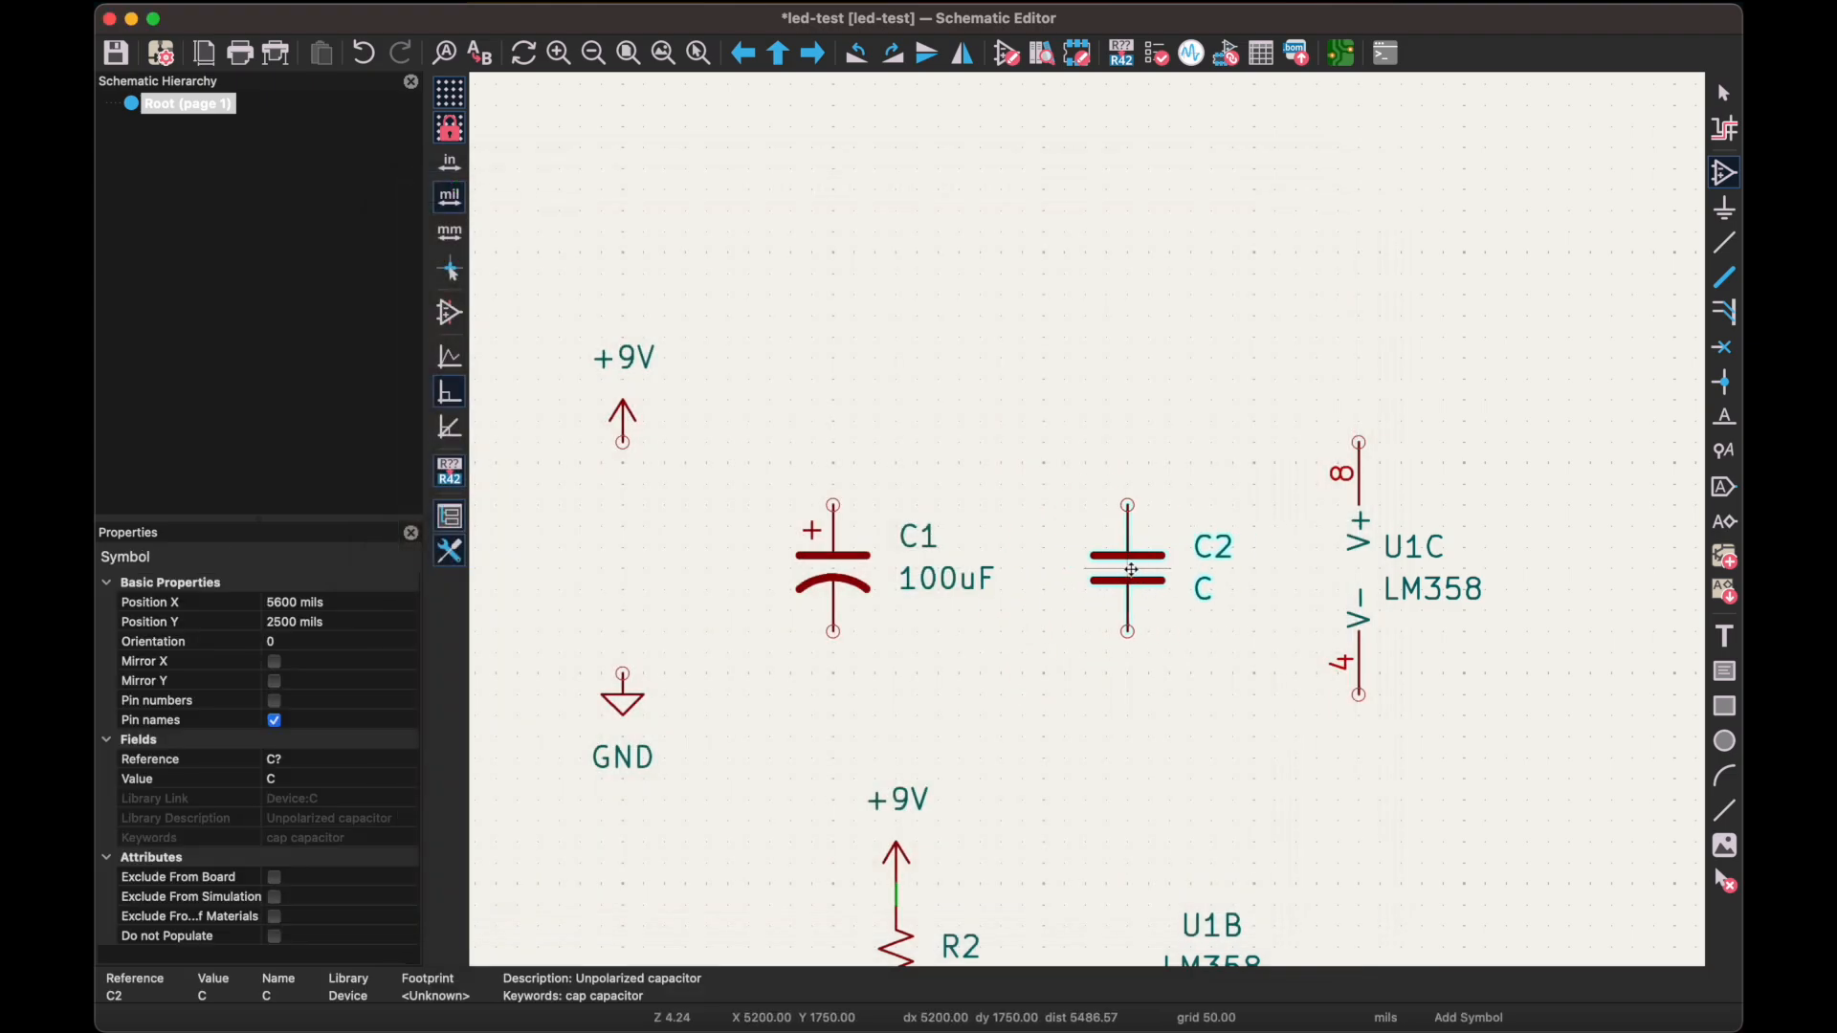
{"action": "left_click", "coordinate": [1150, 571]}
{"action": "key", "text": "Escape"}
Set the value of capacitor C2 to 10nF
{"action": "left_click", "coordinate": [1228, 590]}
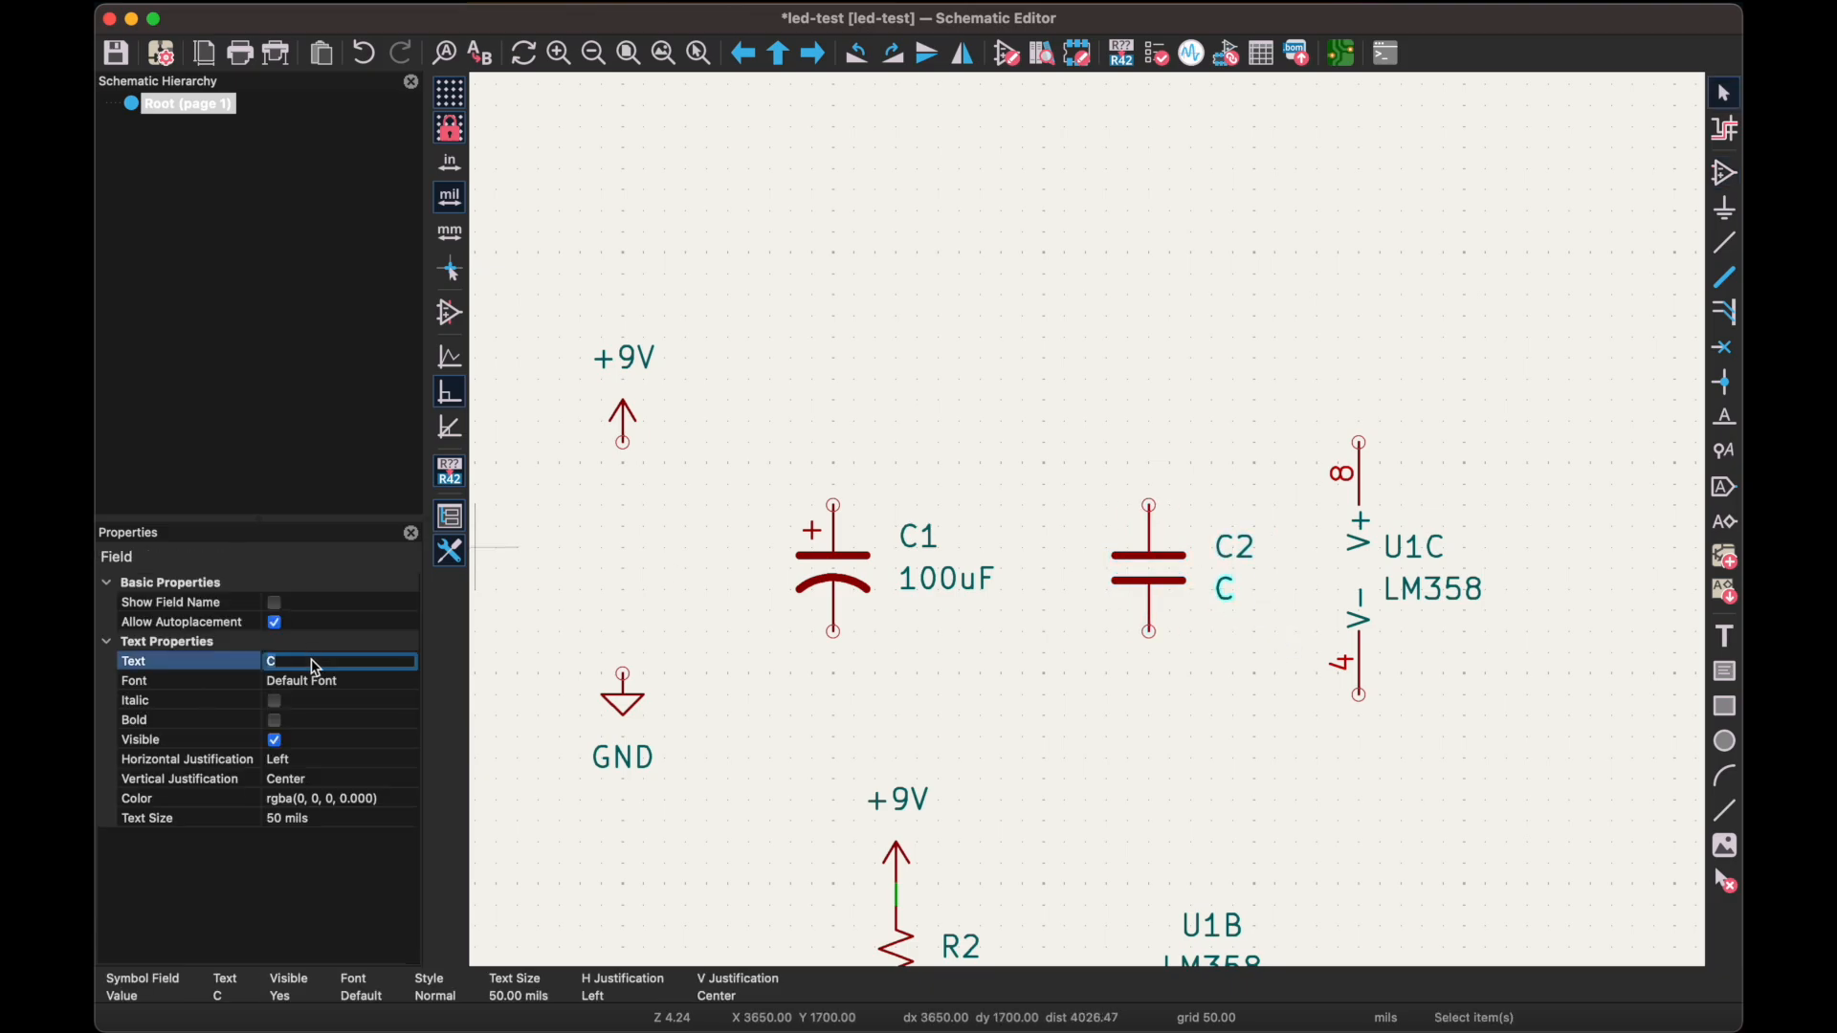
{"action": "left_click", "coordinate": [307, 661]}
{"action": "type", "text": "10nF"}
{"action": "key", "text": "Return"}
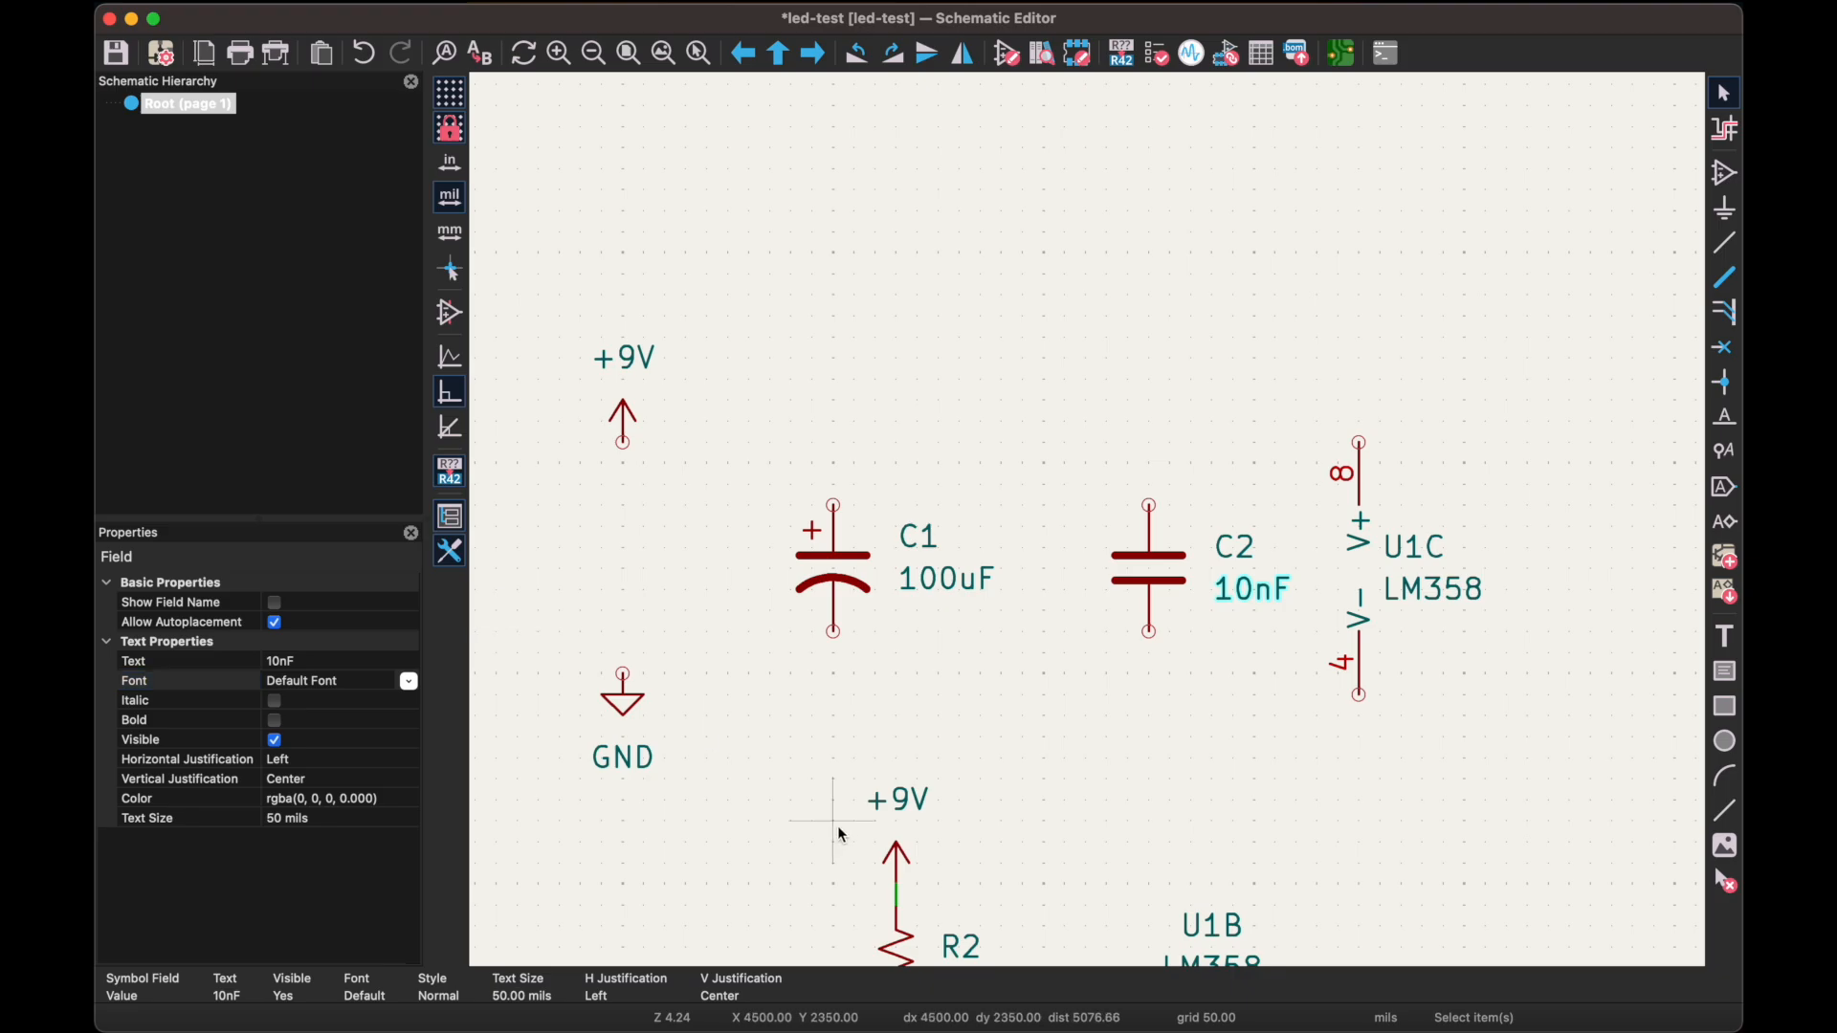
Line up the +9V symbol above C1 and the GND symbol below C1
{"action": "left_click", "coordinate": [841, 685]}
{"action": "left_click", "coordinate": [629, 403]}
{"action": "left_click", "coordinate": [622, 703], "text": "shift"}
{"action": "left_click_drag", "start_coordinate": [624, 421], "coordinate": [1258, 661]}
{"action": "double_click", "coordinate": [875, 443]}
{"action": "left_click", "coordinate": [1439, 751]}
Move the supply group with C1, C2 and LM358 unit C about 950 mils right and 100 mils up
{"action": "key", "text": "w"}
{"action": "left_click", "coordinate": [874, 715]}
{"action": "left_click", "coordinate": [875, 708]}
{"action": "scroll", "coordinate": [1069, 760], "scroll_direction": "down", "scroll_amount": 5}
{"action": "scroll", "coordinate": [1147, 759], "scroll_direction": "down", "scroll_amount": 3}
{"action": "left_click_drag", "start_coordinate": [982, 541], "coordinate": [1159, 525]}
{"action": "scroll", "coordinate": [1440, 659], "scroll_direction": "up", "scroll_amount": 3}
Wire pin 8 of LM358 unit C to +9V and pin 4 to the GND symbol, placing GND at X 5550, Y 2000 mils
{"action": "left_click", "coordinate": [1350, 383]}
{"action": "left_click", "coordinate": [1043, 356]}
{"action": "left_click", "coordinate": [1350, 542]}
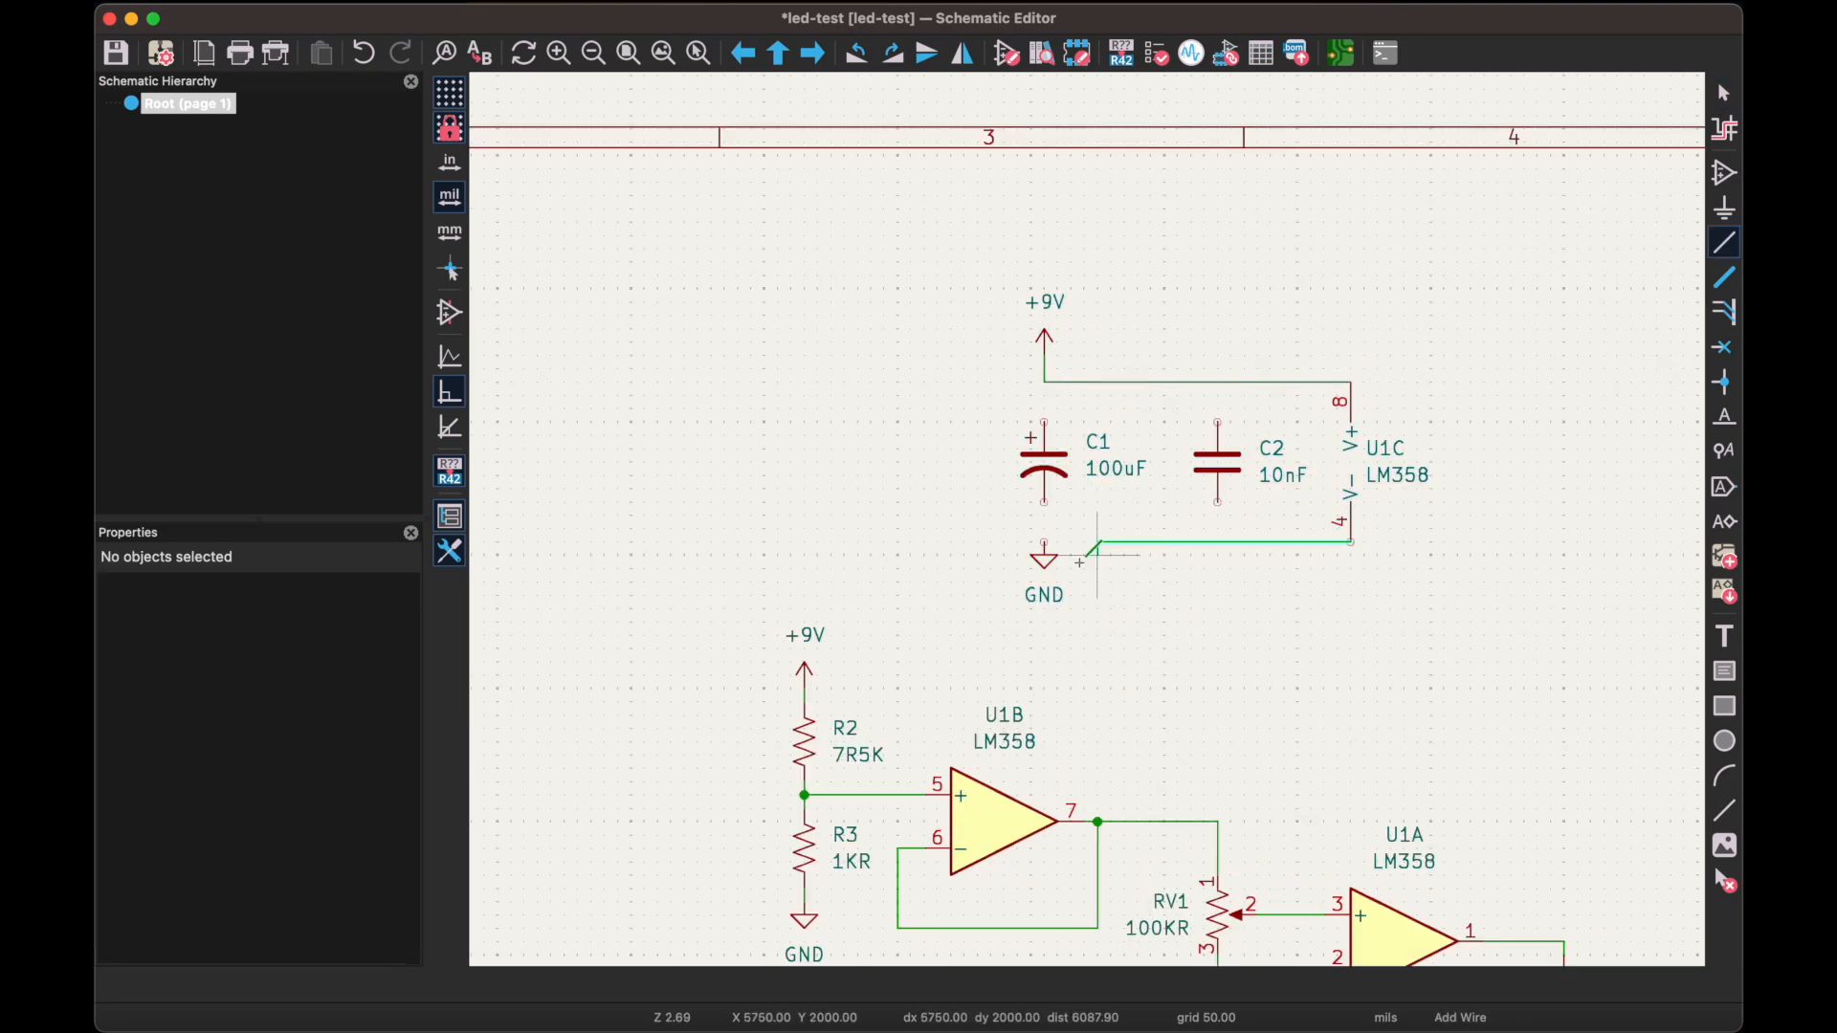
{"action": "left_click", "coordinate": [1044, 542]}
{"action": "mouse_move", "coordinate": [1047, 554]}
{"action": "left_mouse_down"}
{"action": "mouse_move", "coordinate": [1061, 594]}
{"action": "mouse_move", "coordinate": [1034, 576]}
{"action": "left_mouse_up"}
{"action": "key", "text": "super+z"}
{"action": "key", "text": "super+z"}
{"action": "left_click", "coordinate": [1350, 543]}
{"action": "double_click", "coordinate": [1044, 559]}
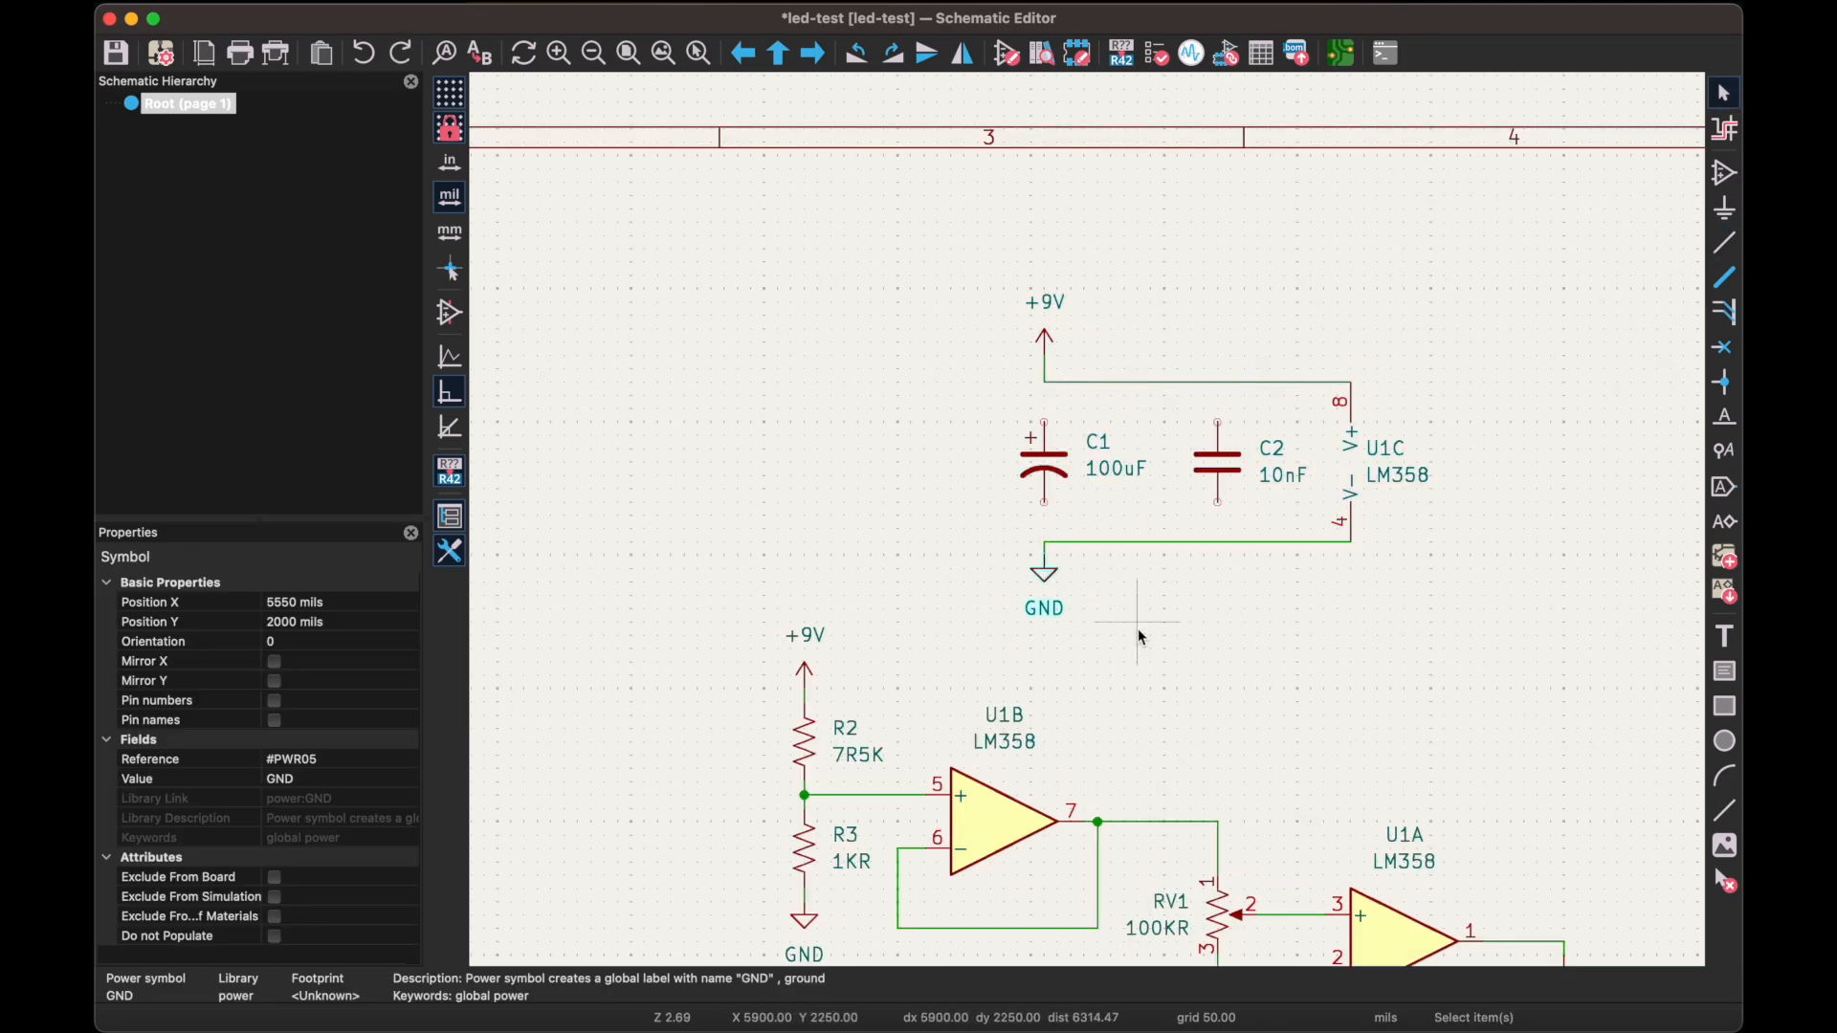
Wire capacitors C1 and C2 in parallel between the +9V and GND supply wires
{"action": "key", "text": "w"}
{"action": "left_click", "coordinate": [1044, 382]}
{"action": "left_click", "coordinate": [1044, 502]}
{"action": "left_click", "coordinate": [1044, 543]}
{"action": "left_click", "coordinate": [1217, 382]}
{"action": "key", "text": "Escape"}
{"action": "scroll", "coordinate": [1443, 635], "scroll_direction": "down", "scroll_amount": 5}
{"action": "scroll", "coordinate": [931, 422], "scroll_direction": "up", "scroll_amount": 5}
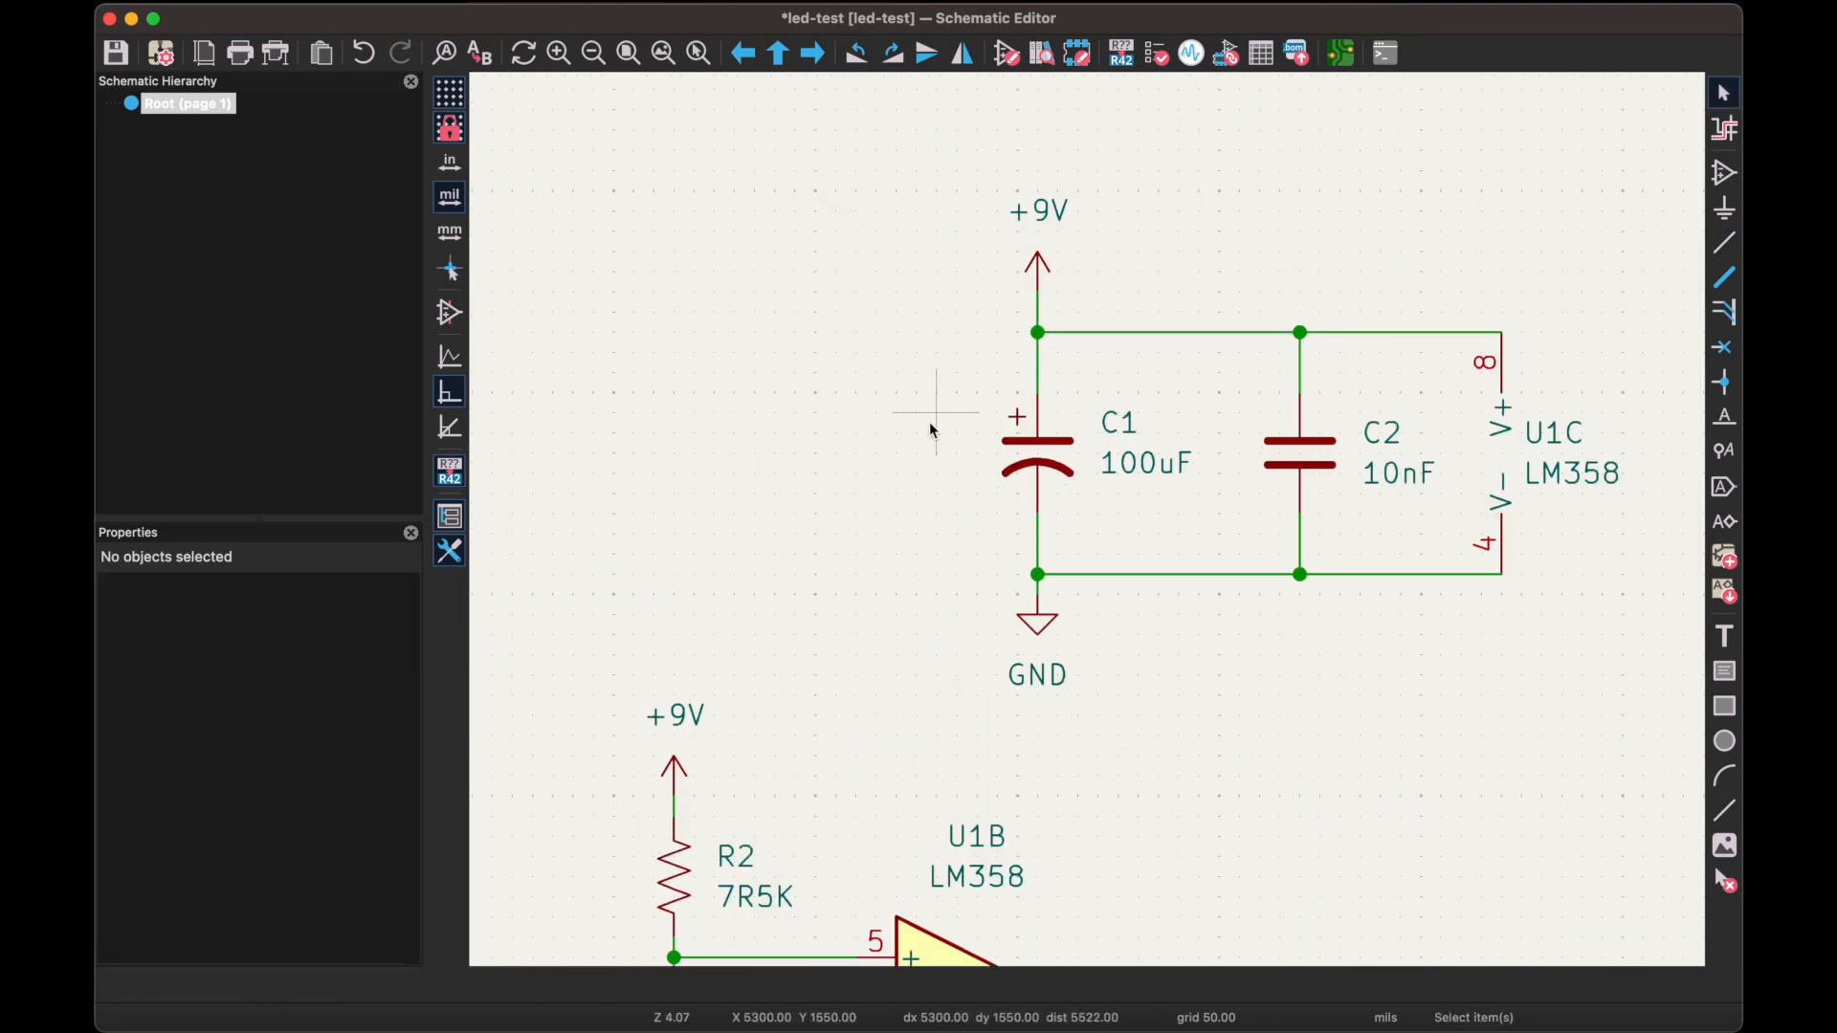
Save the schematic and run the electrical rules check on it, closing the checker when done
{"action": "scroll", "coordinate": [1152, 508], "scroll_direction": "down", "scroll_amount": 2}
{"action": "key", "text": "super+s"}
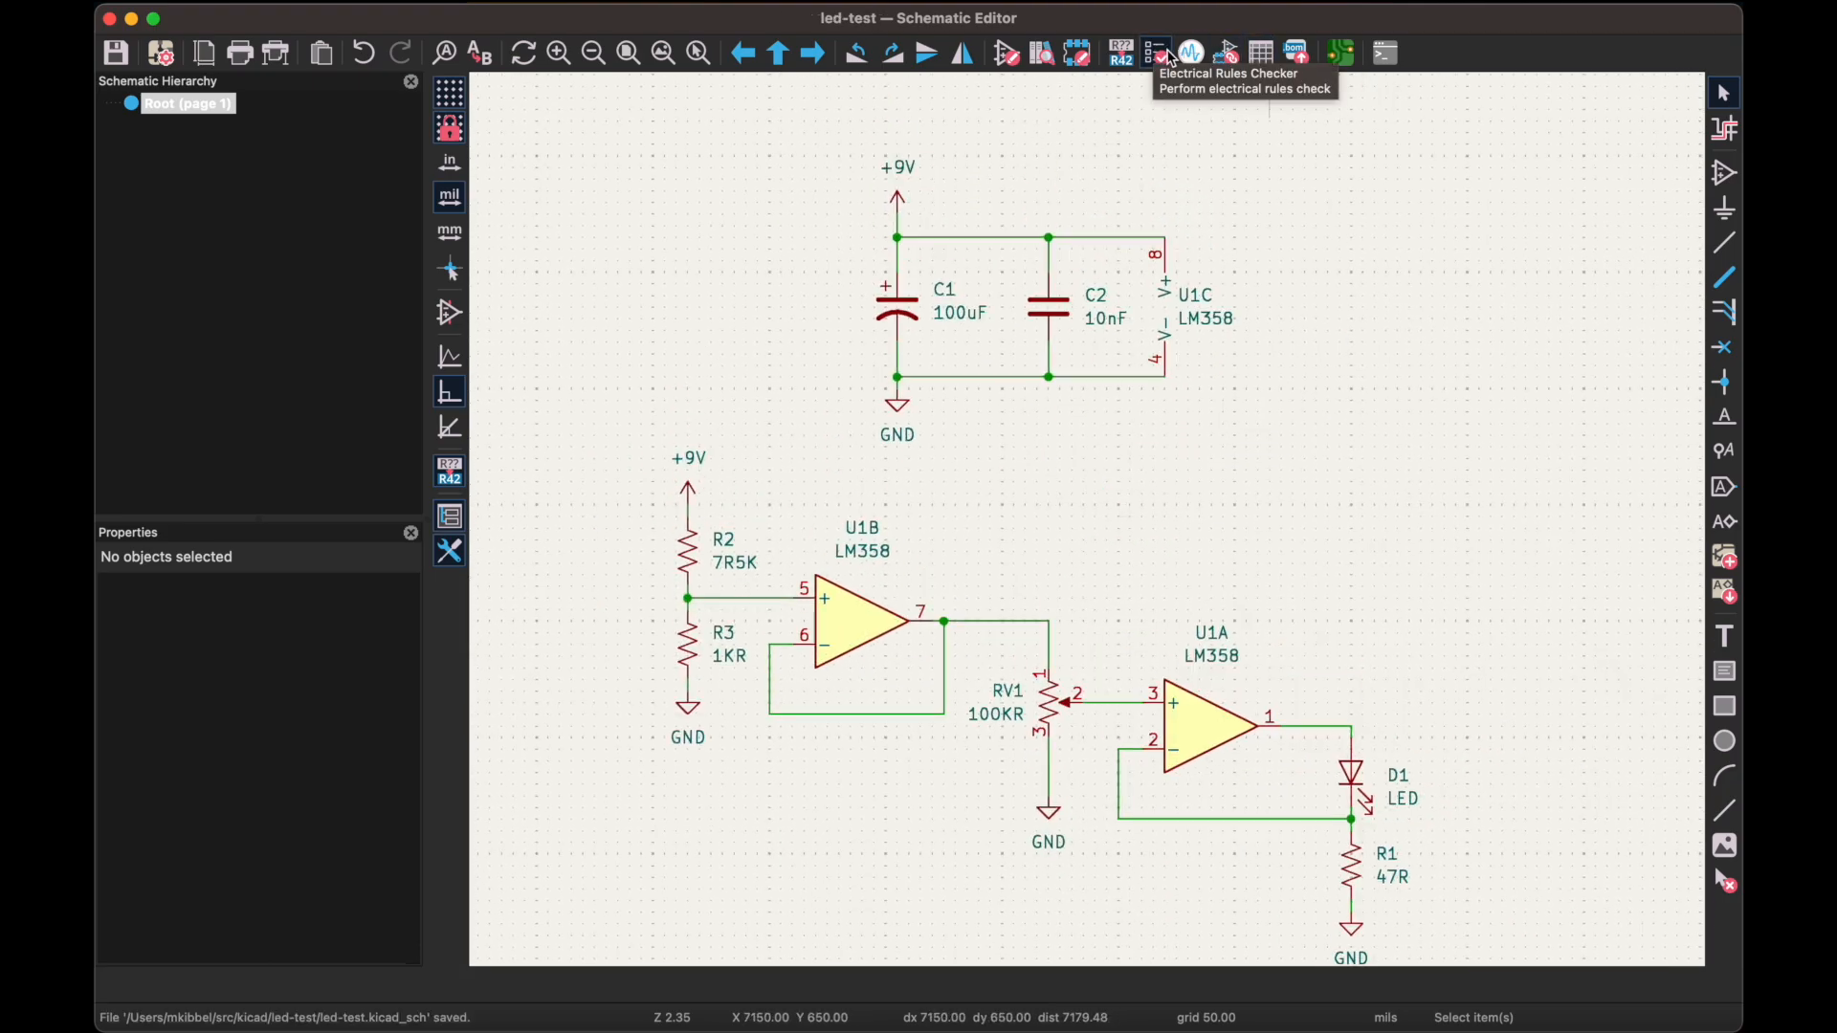
{"action": "left_click", "coordinate": [1171, 56]}
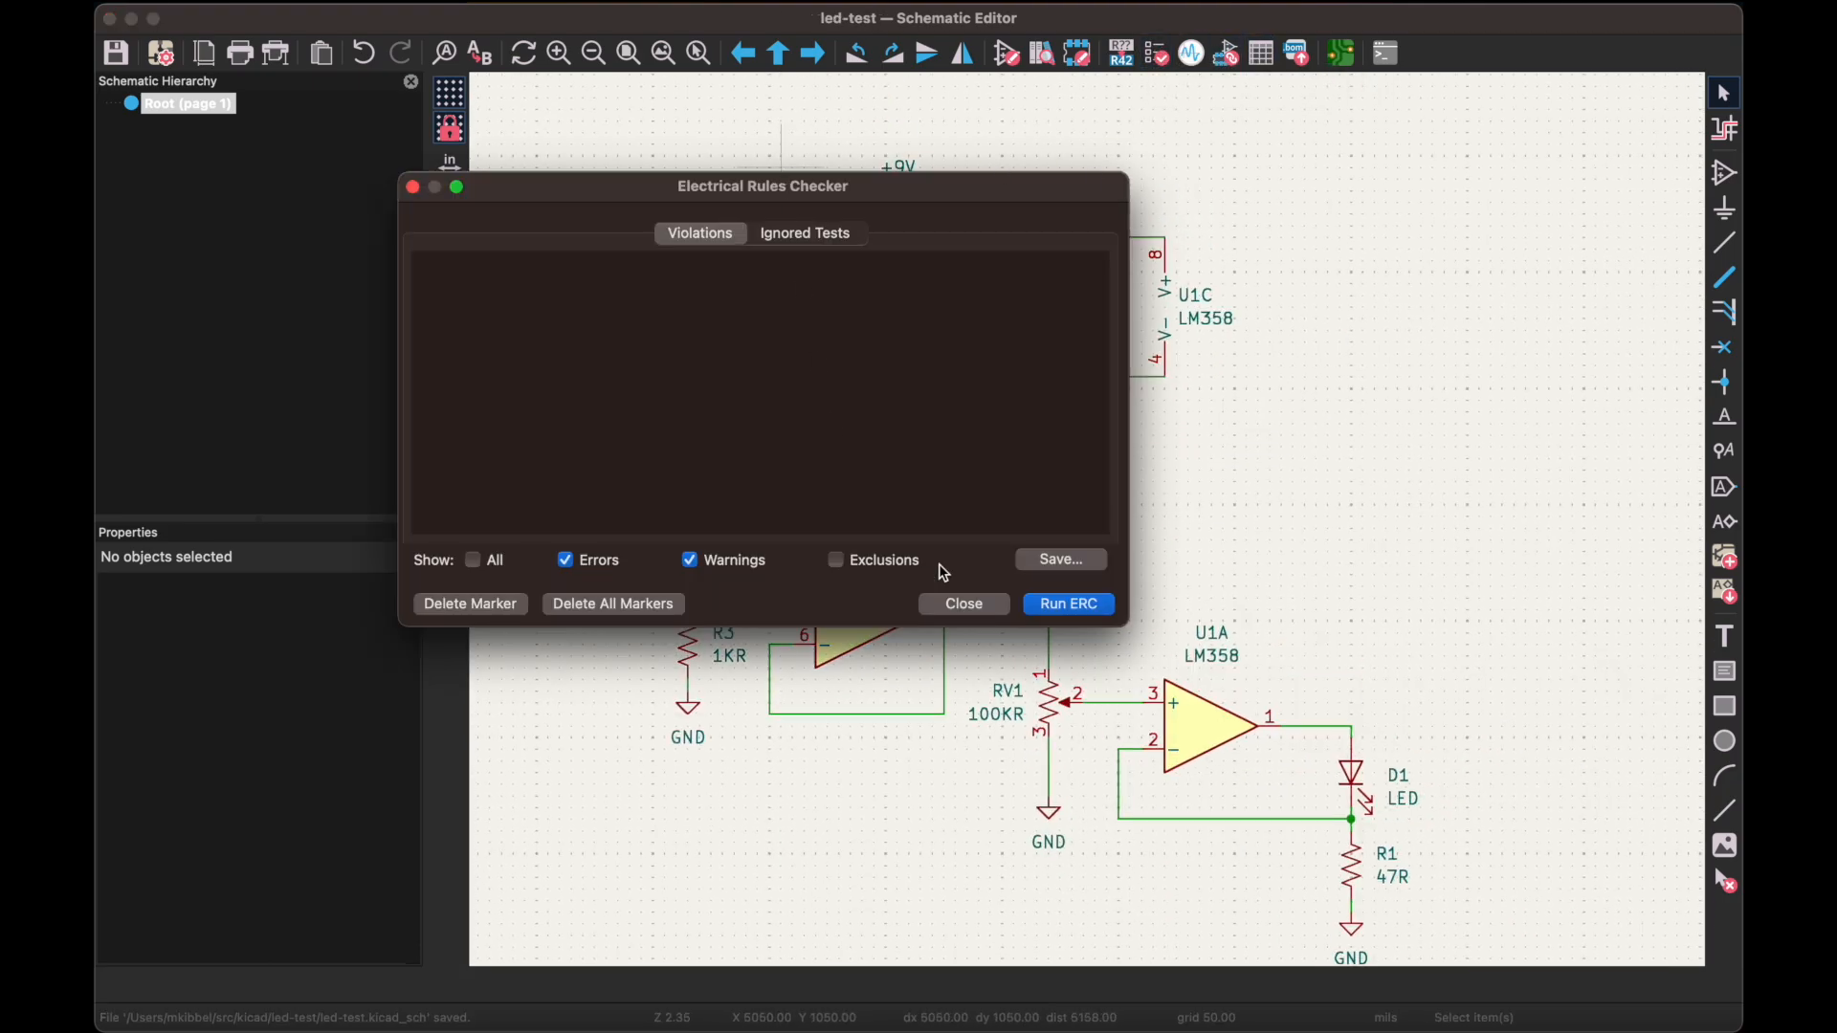
{"action": "left_click", "coordinate": [1078, 606]}
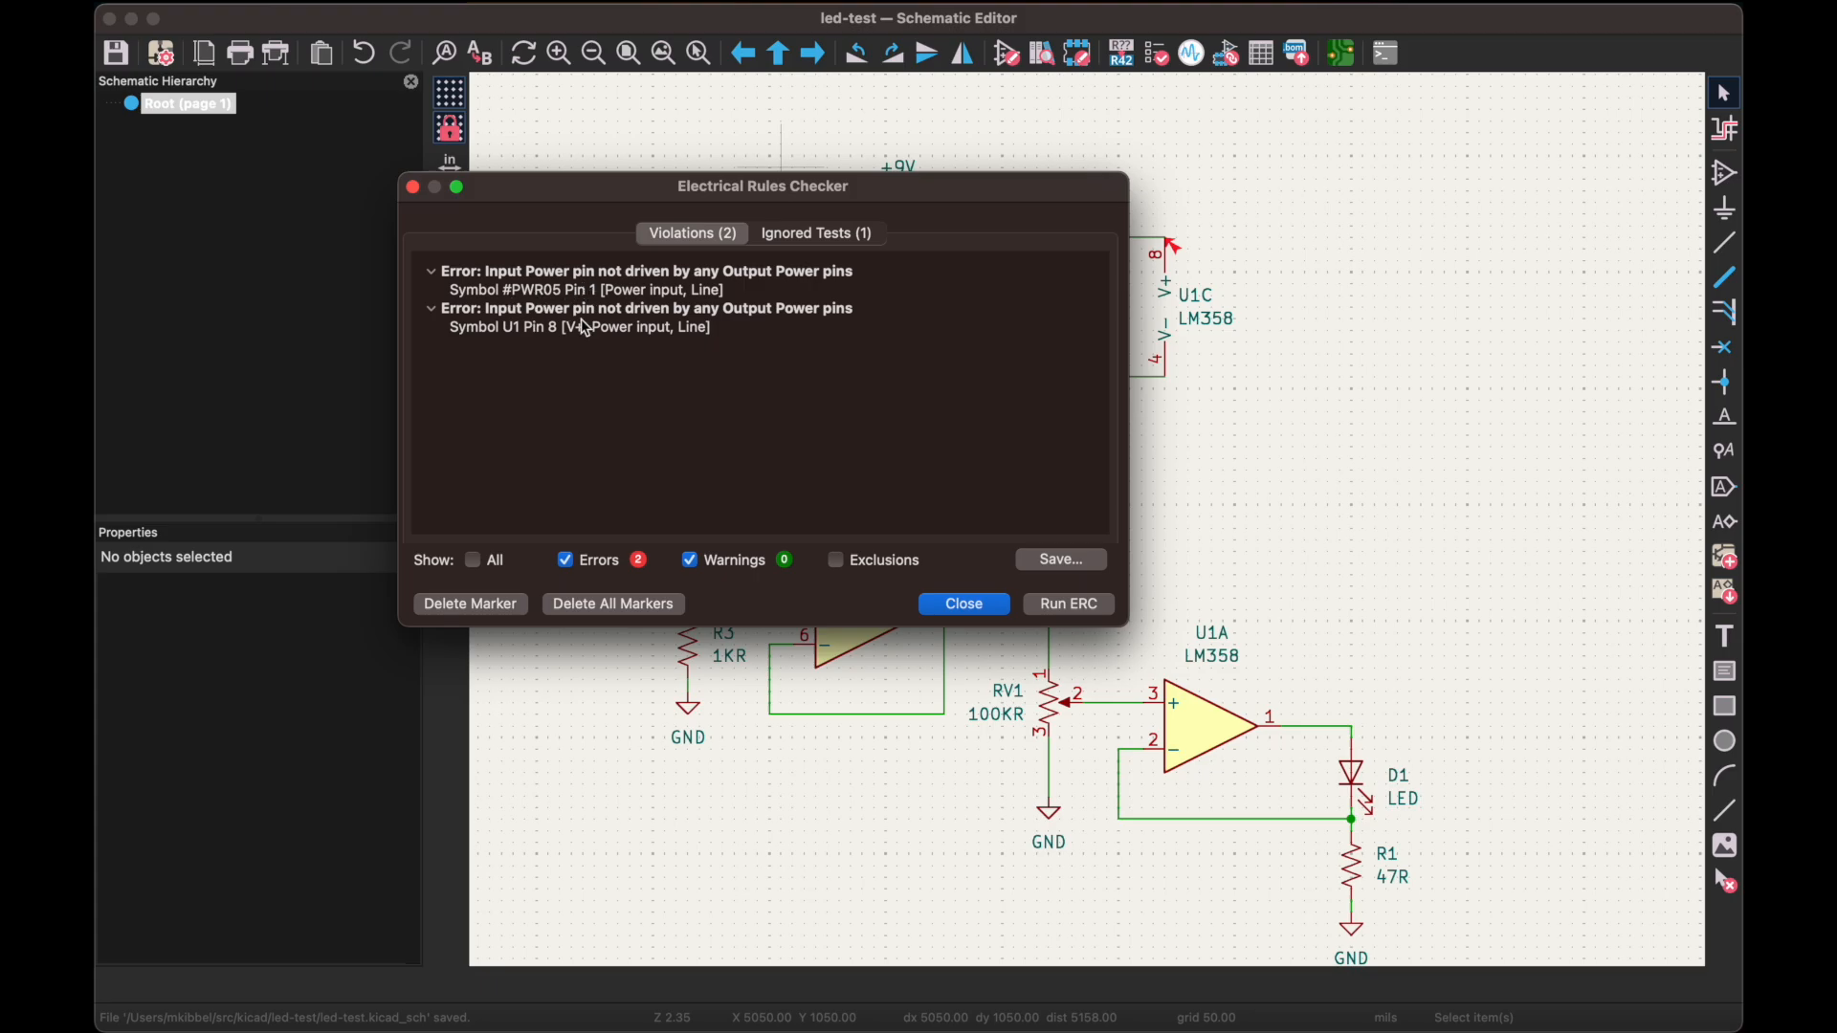
{"action": "left_click", "coordinate": [961, 606]}
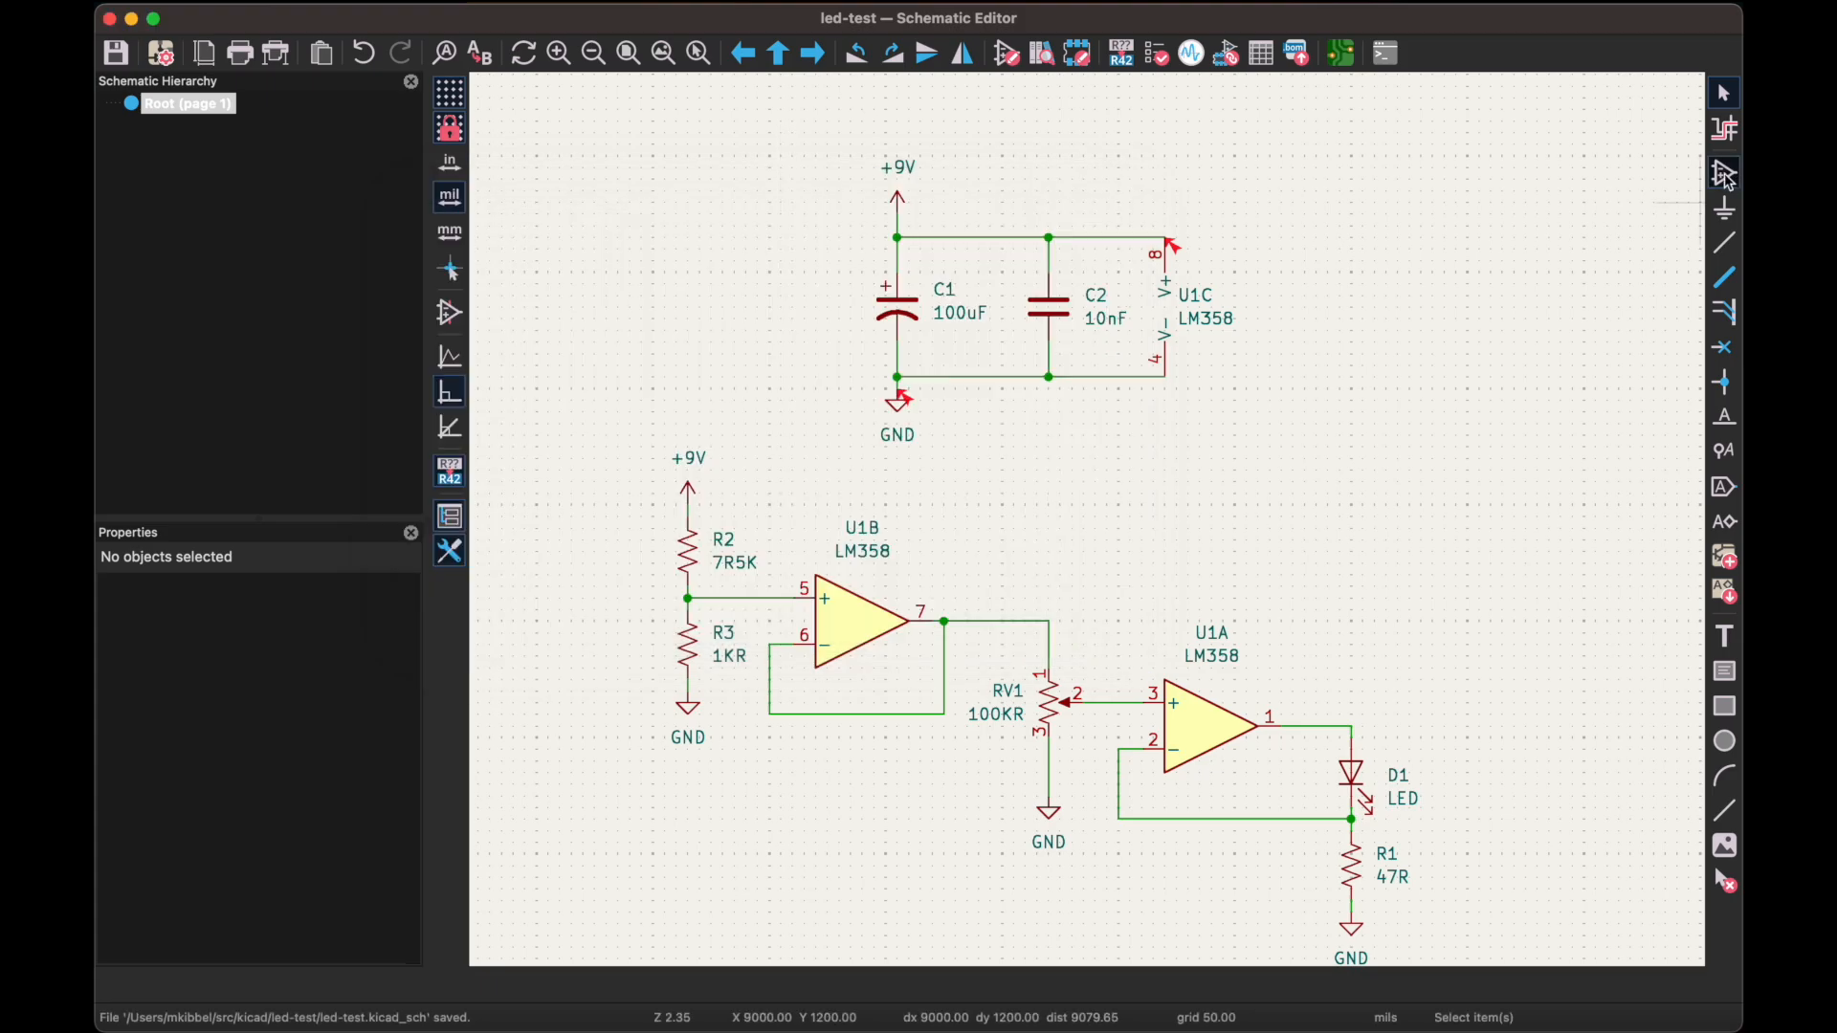
Place a PWR_FLAG power symbol beside the +9V supply wire at X 5400, Y 1350 mils with orientation 90
{"action": "key", "text": "a"}
{"action": "type", "text": "p"}
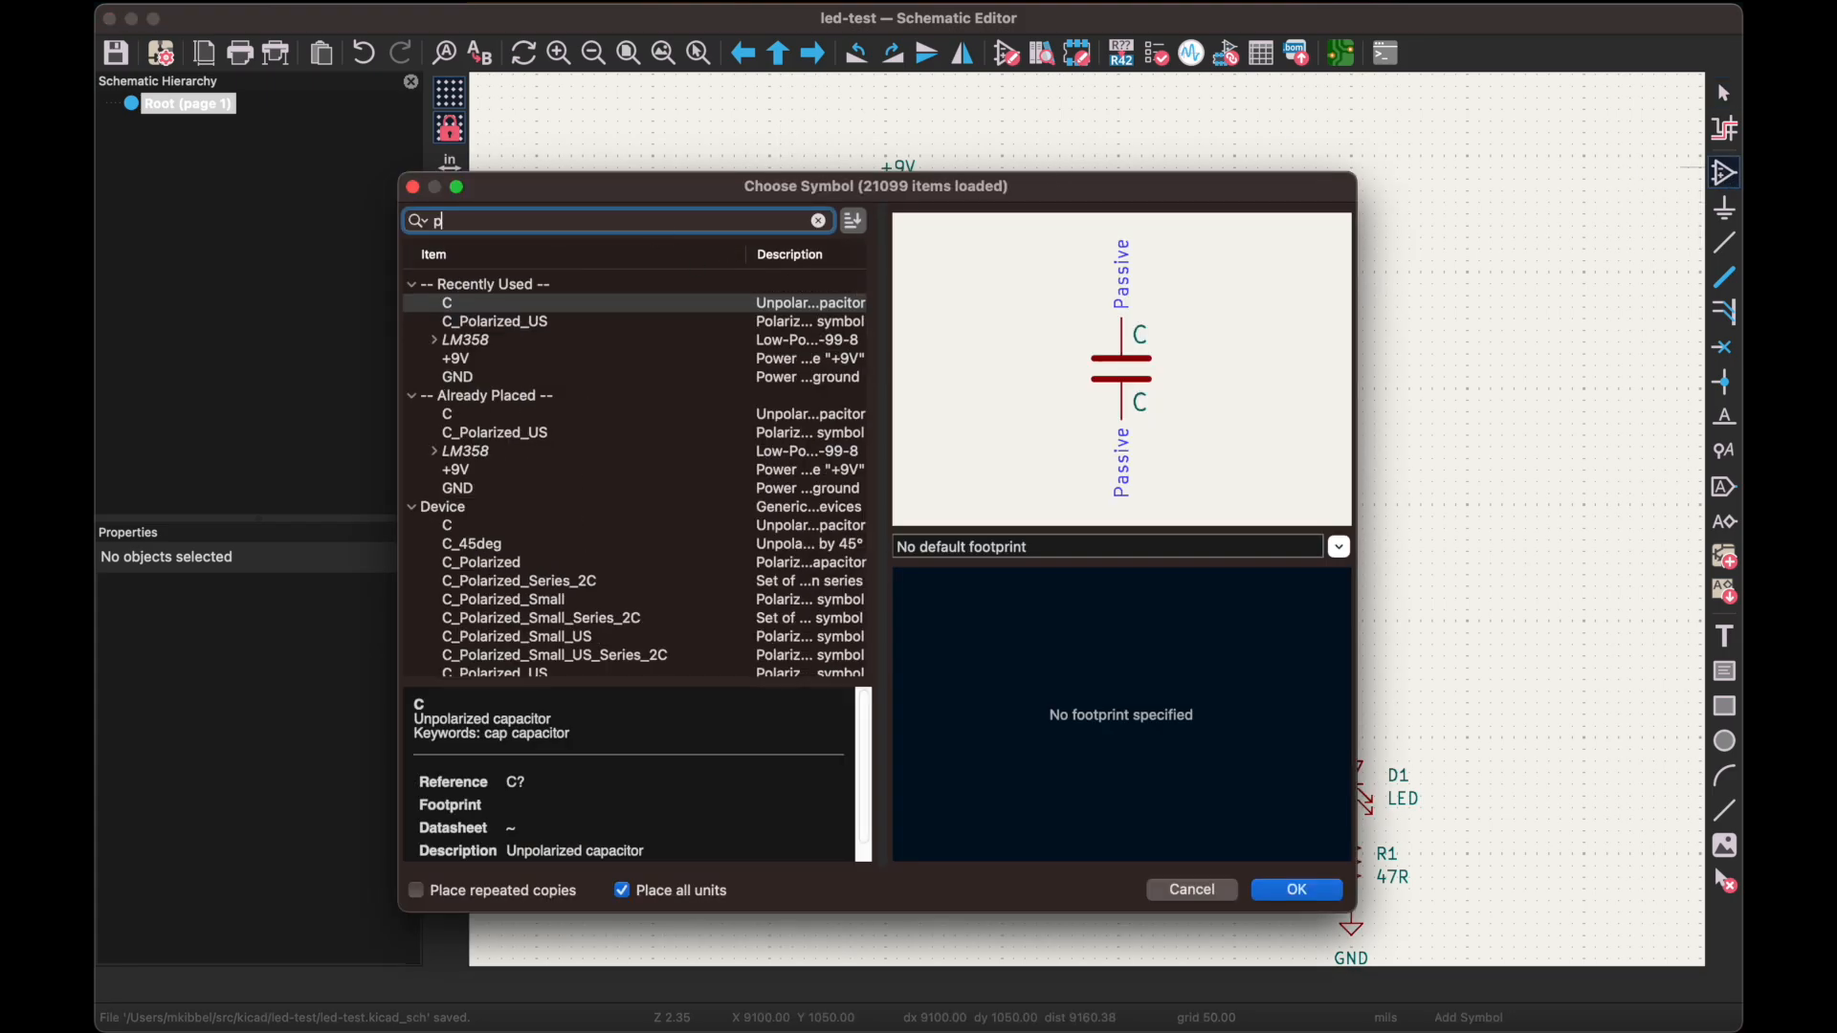
{"action": "type", "text": "wr"}
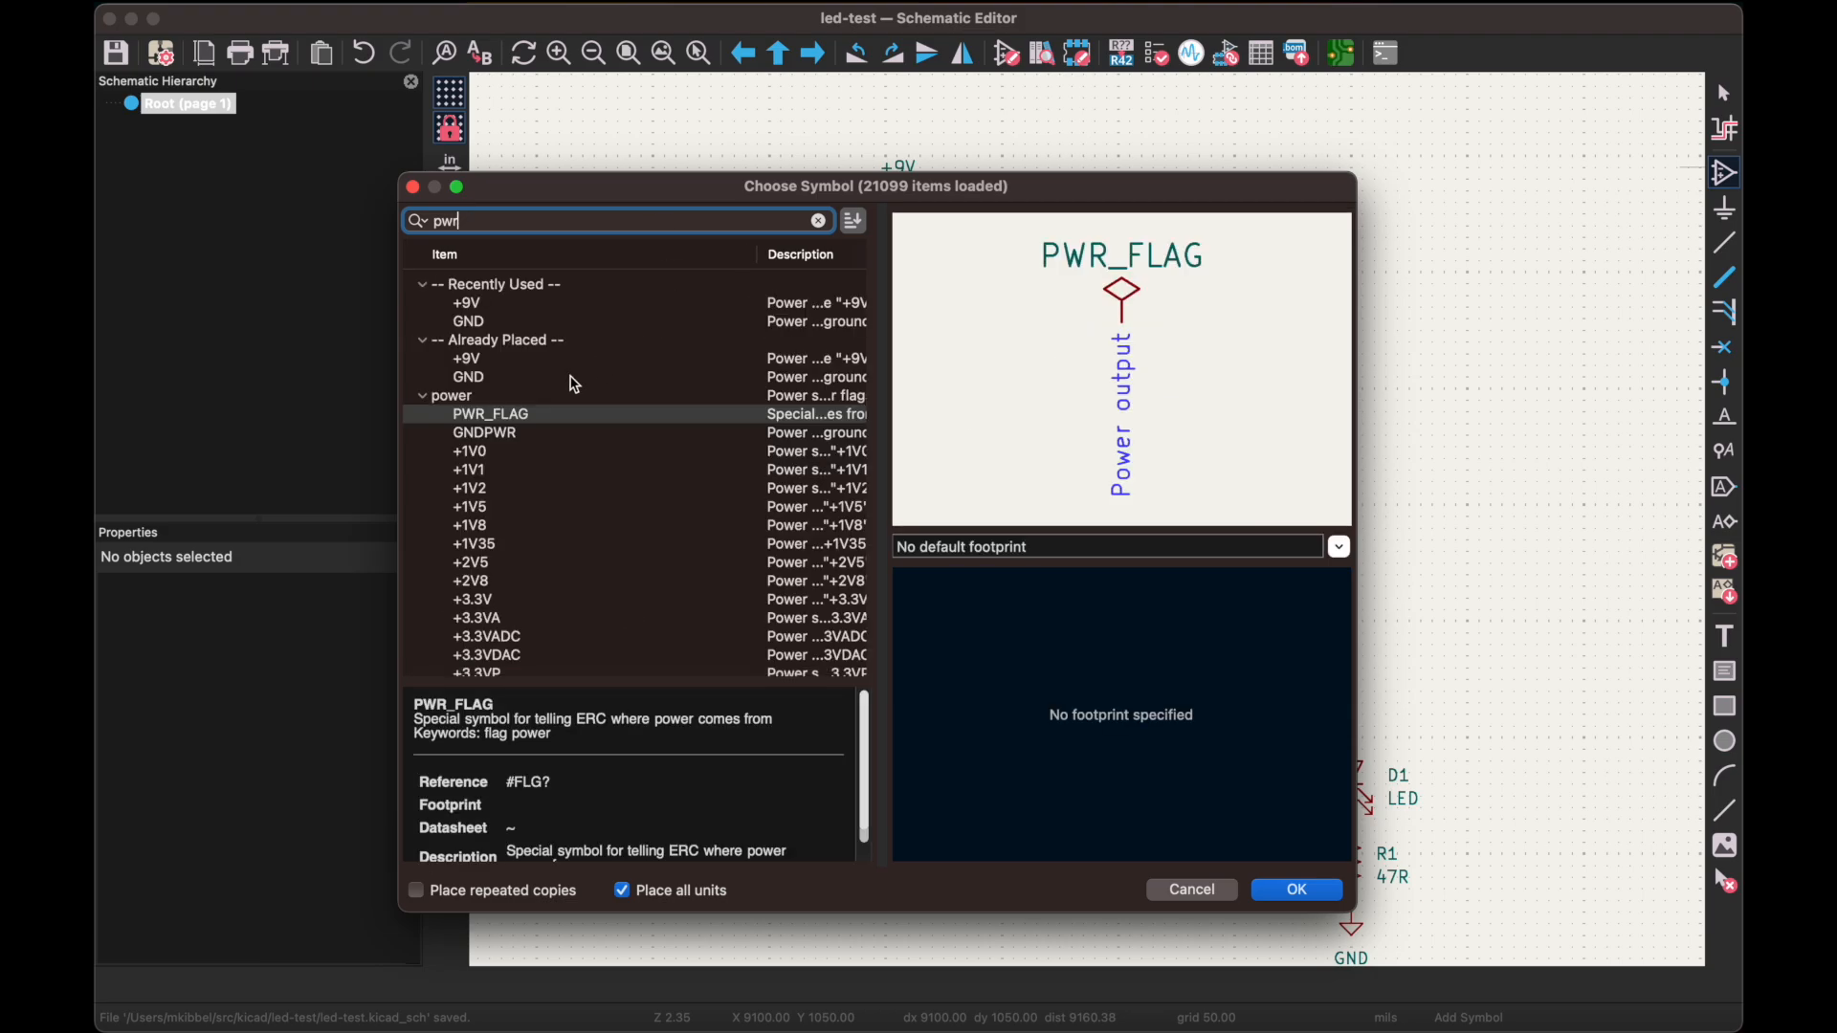
{"action": "left_click", "coordinate": [521, 419]}
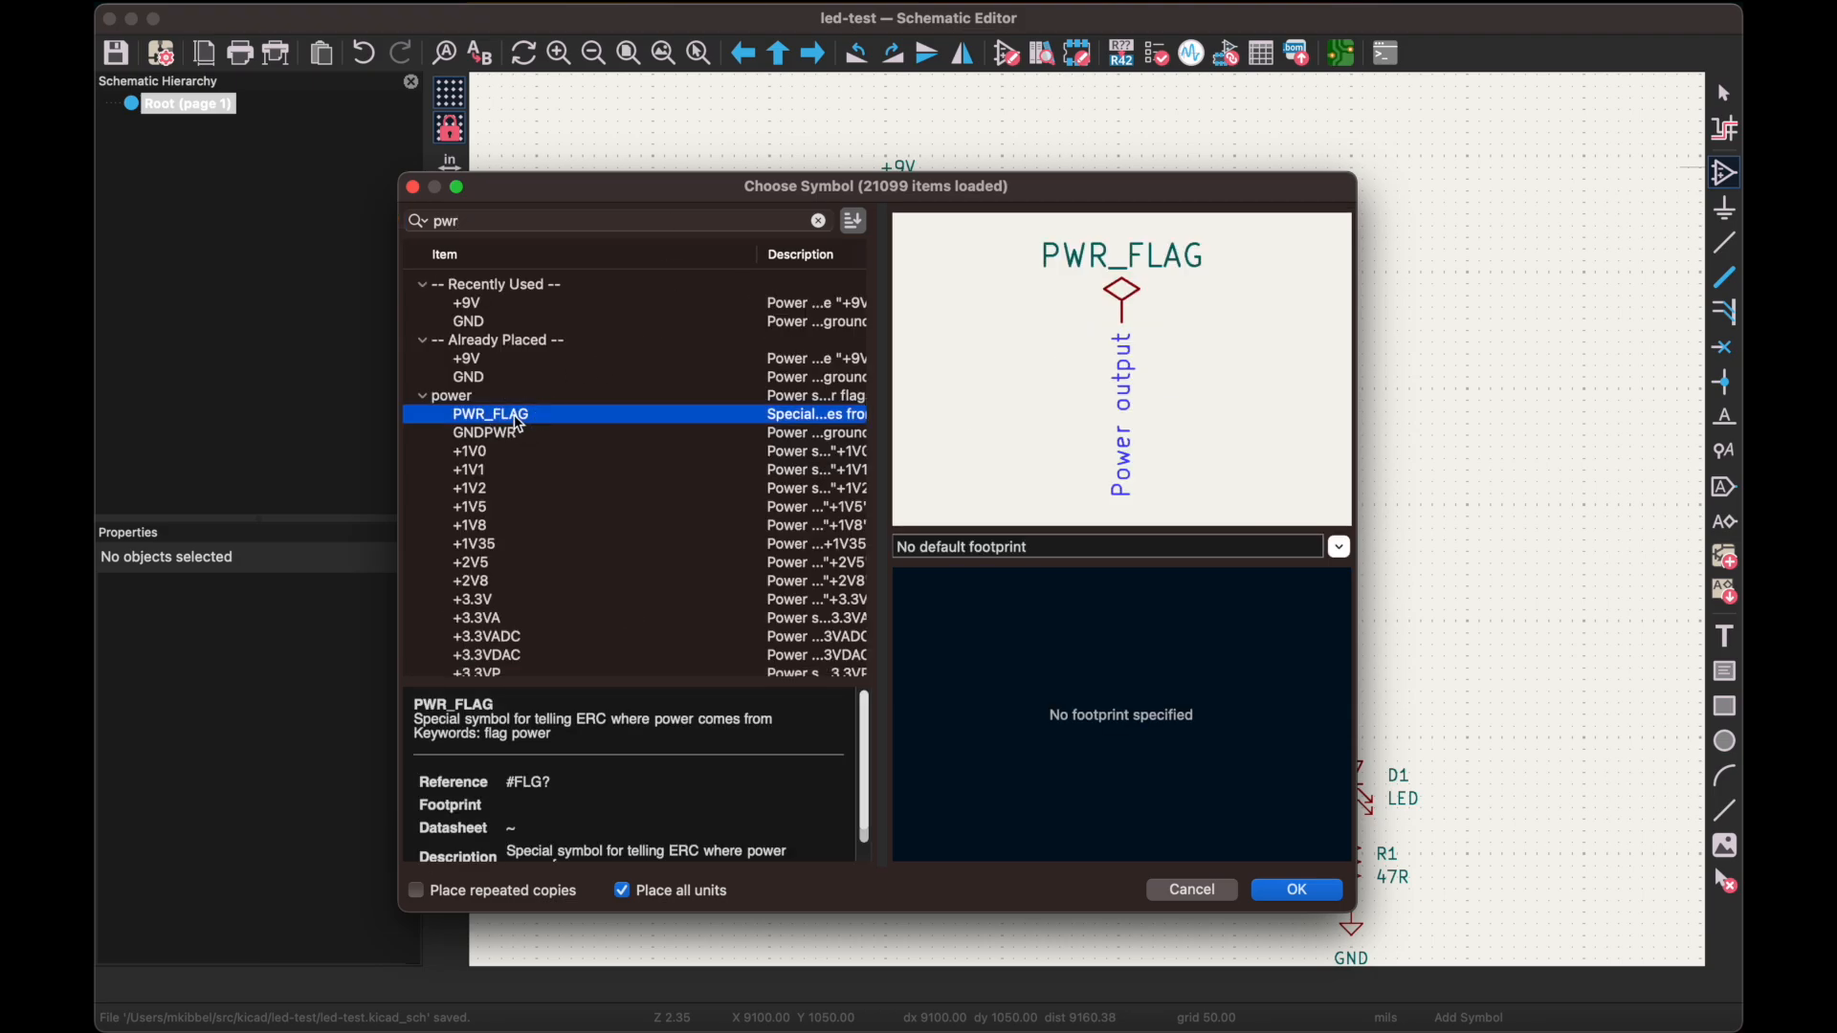
{"action": "left_click", "coordinate": [1297, 891]}
{"action": "scroll", "coordinate": [890, 239], "scroll_direction": "up", "scroll_amount": 4}
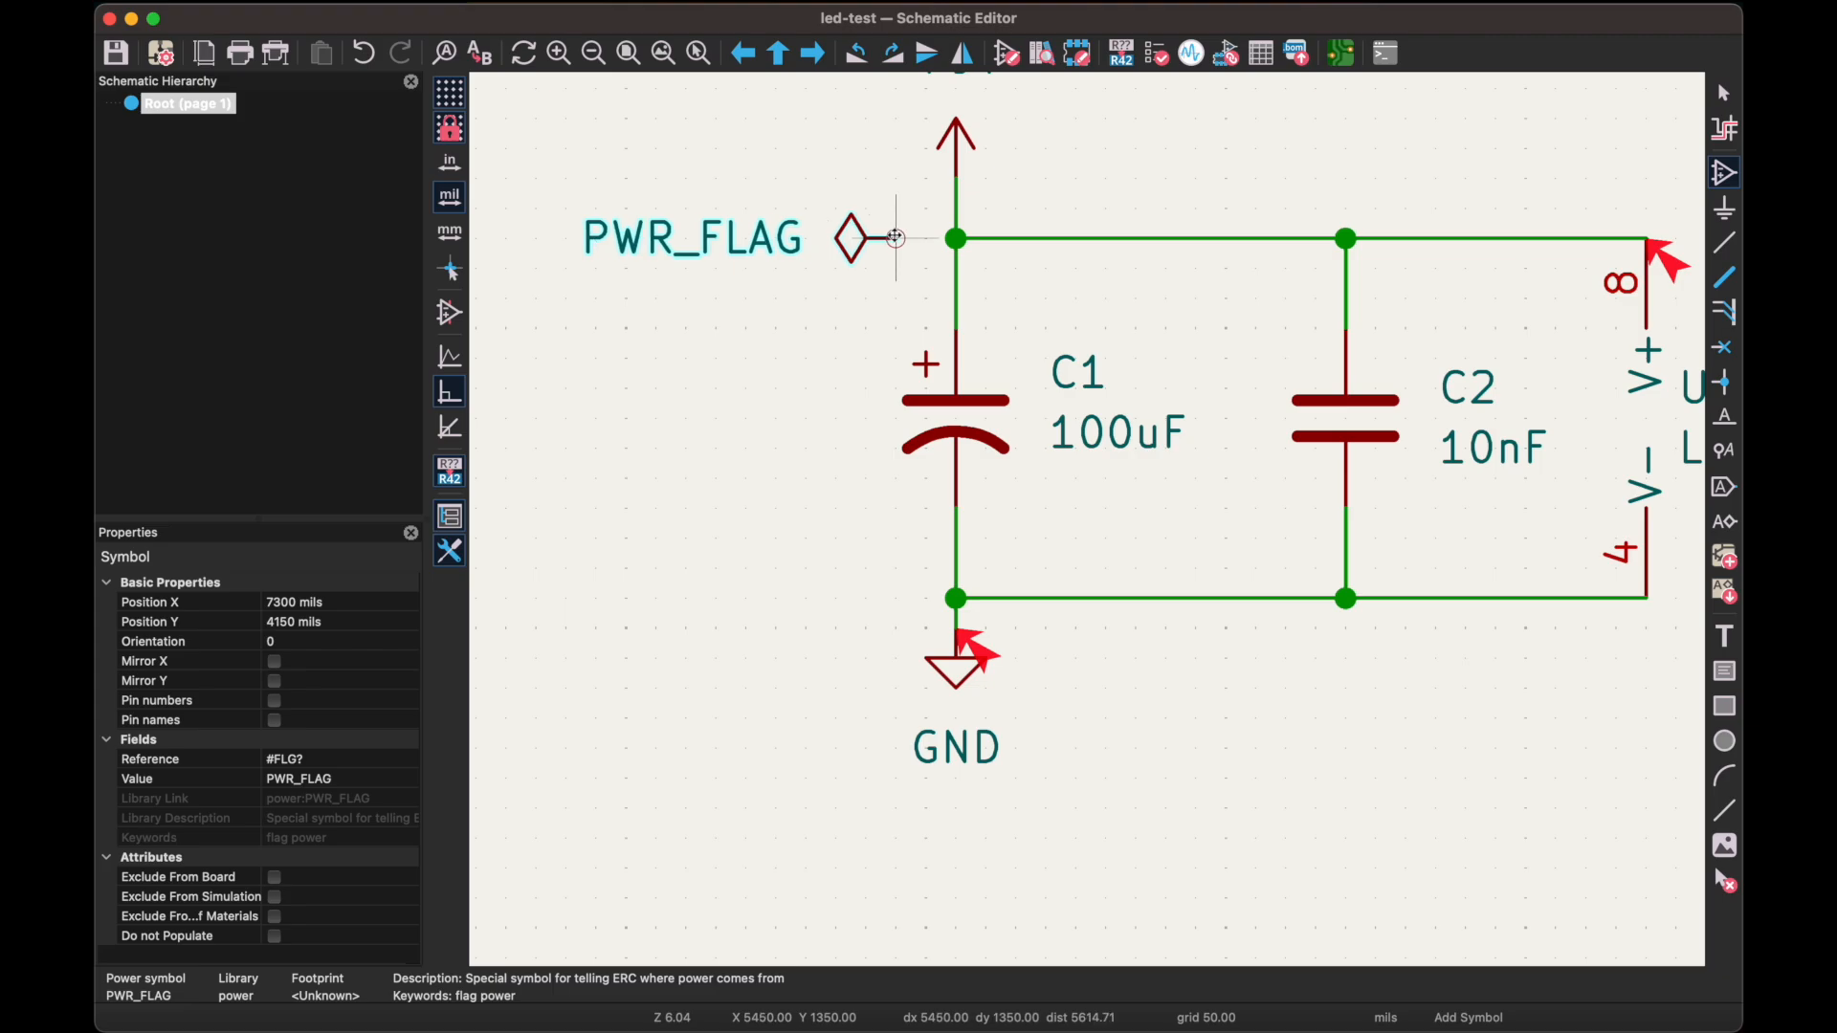
{"action": "left_click", "coordinate": [873, 236]}
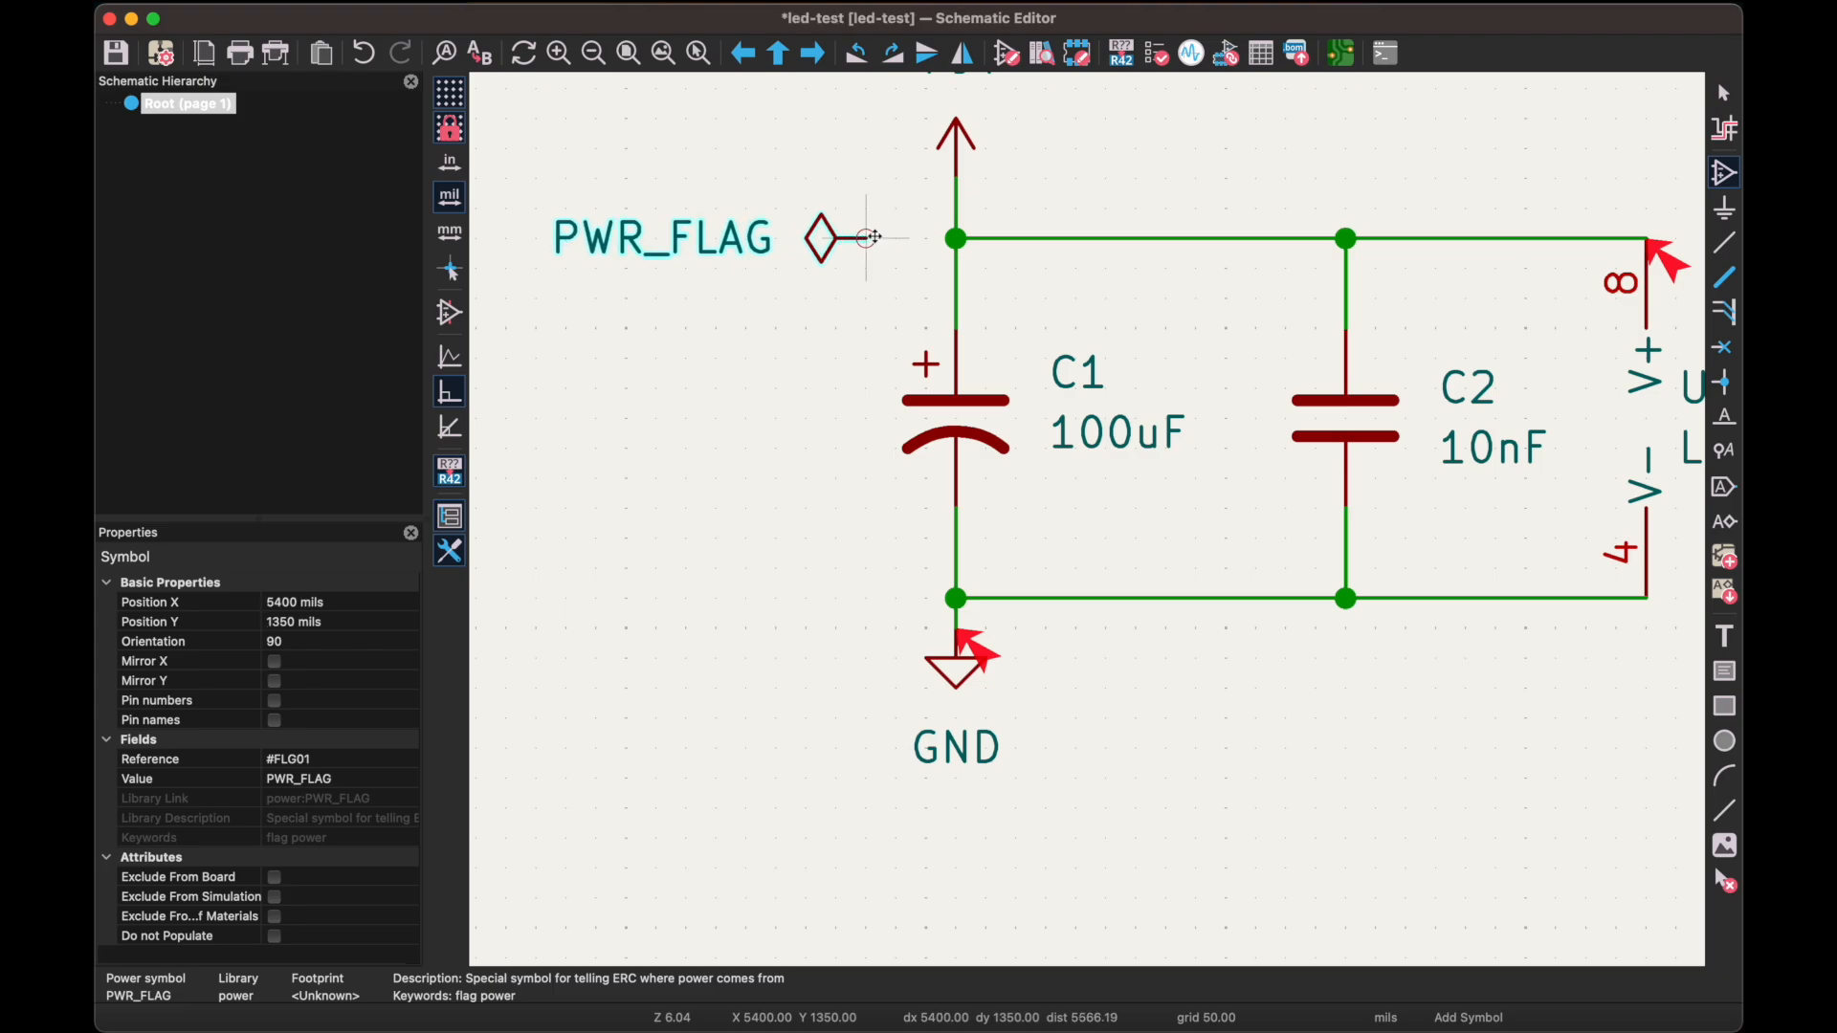
{"action": "key", "text": "Escape"}
Copy the PWR_FLAG to the GND supply wire and wire both flags to their supply junctions at C1
{"action": "key", "text": "super+c"}
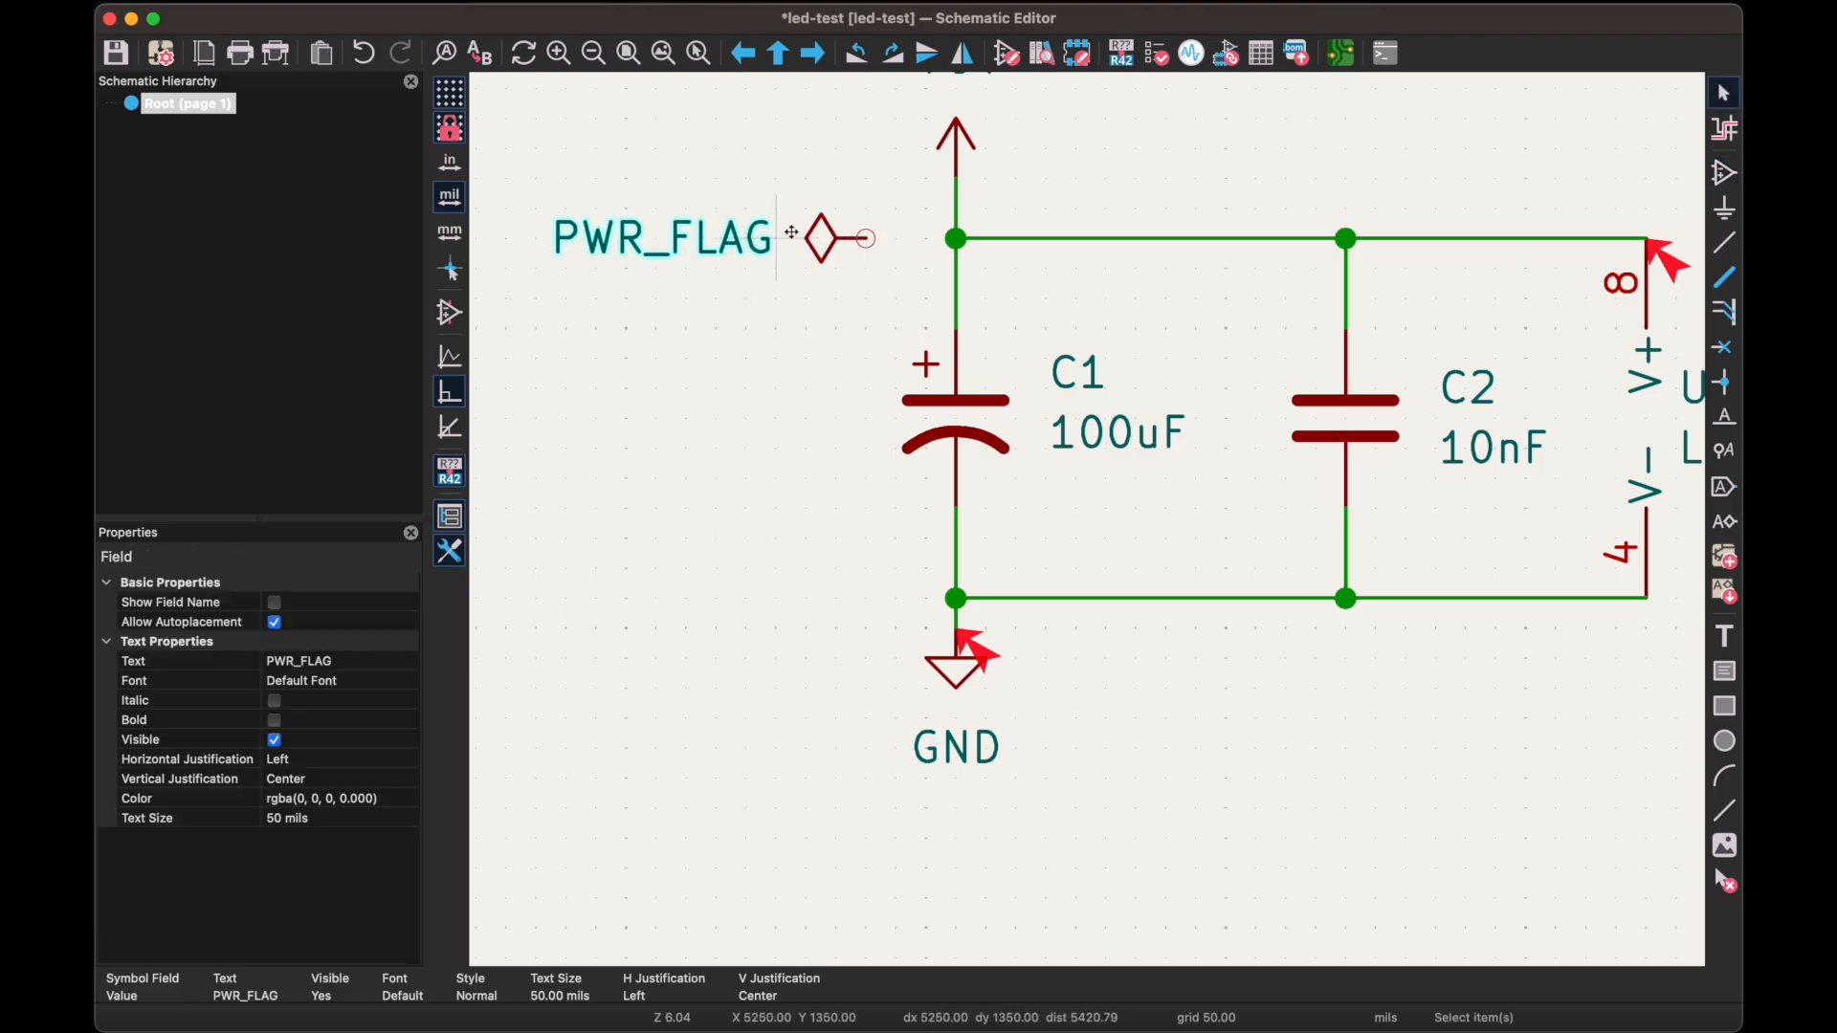
{"action": "key", "text": "super+v"}
{"action": "left_click", "coordinate": [864, 600]}
{"action": "key", "text": "w"}
{"action": "left_click", "coordinate": [958, 598]}
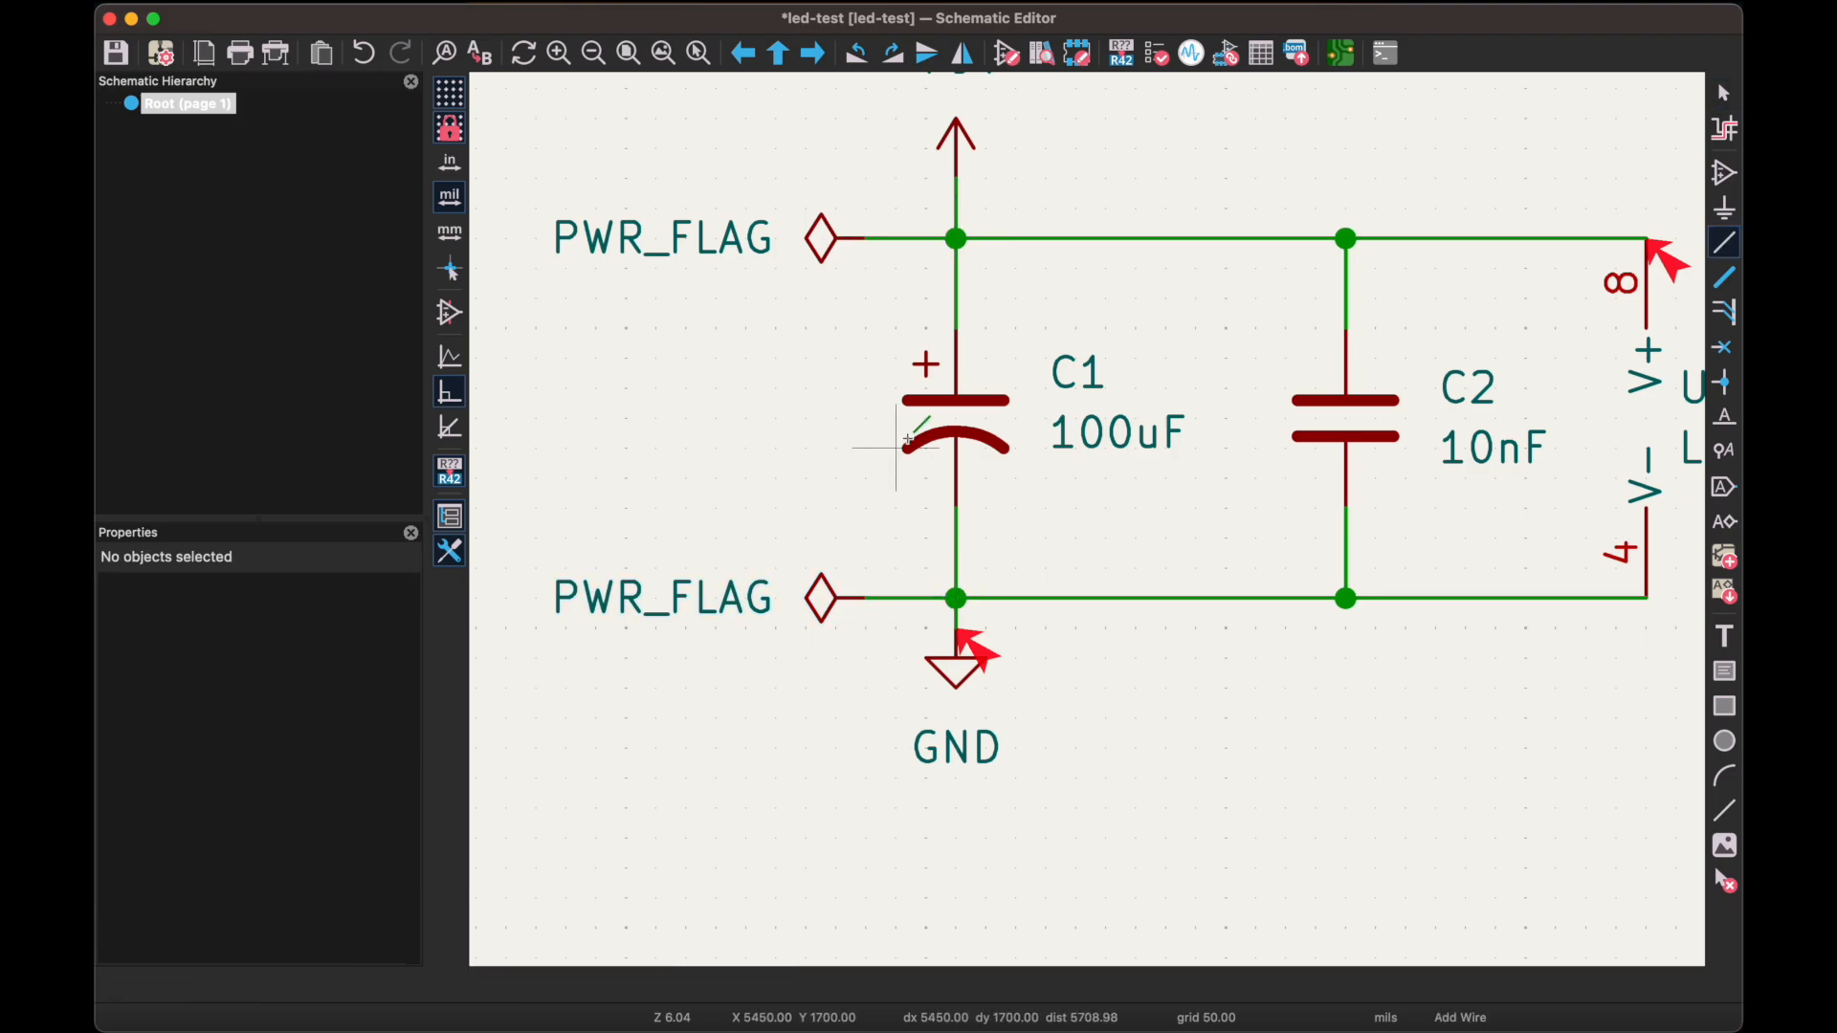
{"action": "scroll", "coordinate": [1087, 459], "scroll_direction": "down", "scroll_amount": 5}
{"action": "key", "text": "Escape"}
Save the schematic and rerun the electrical rules check with the power flags in place
{"action": "key", "text": "super+s"}
{"action": "left_click", "coordinate": [1158, 54]}
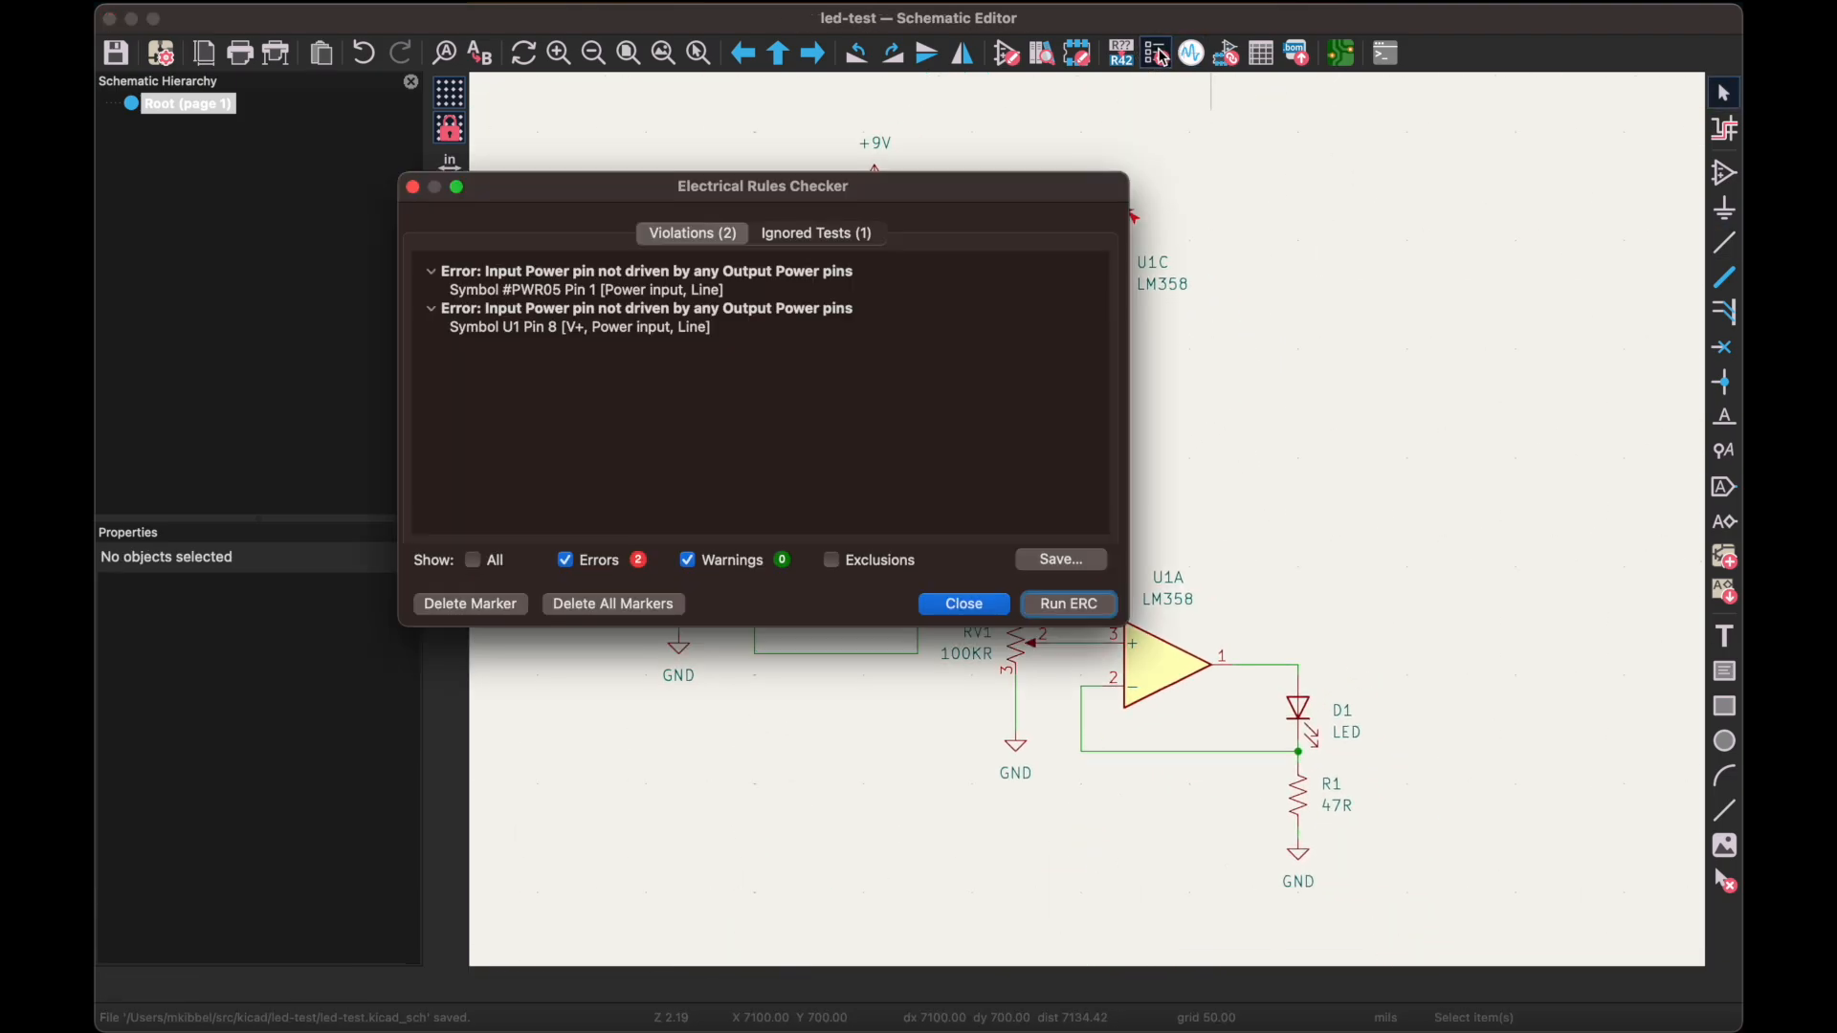
{"action": "left_click", "coordinate": [1072, 603]}
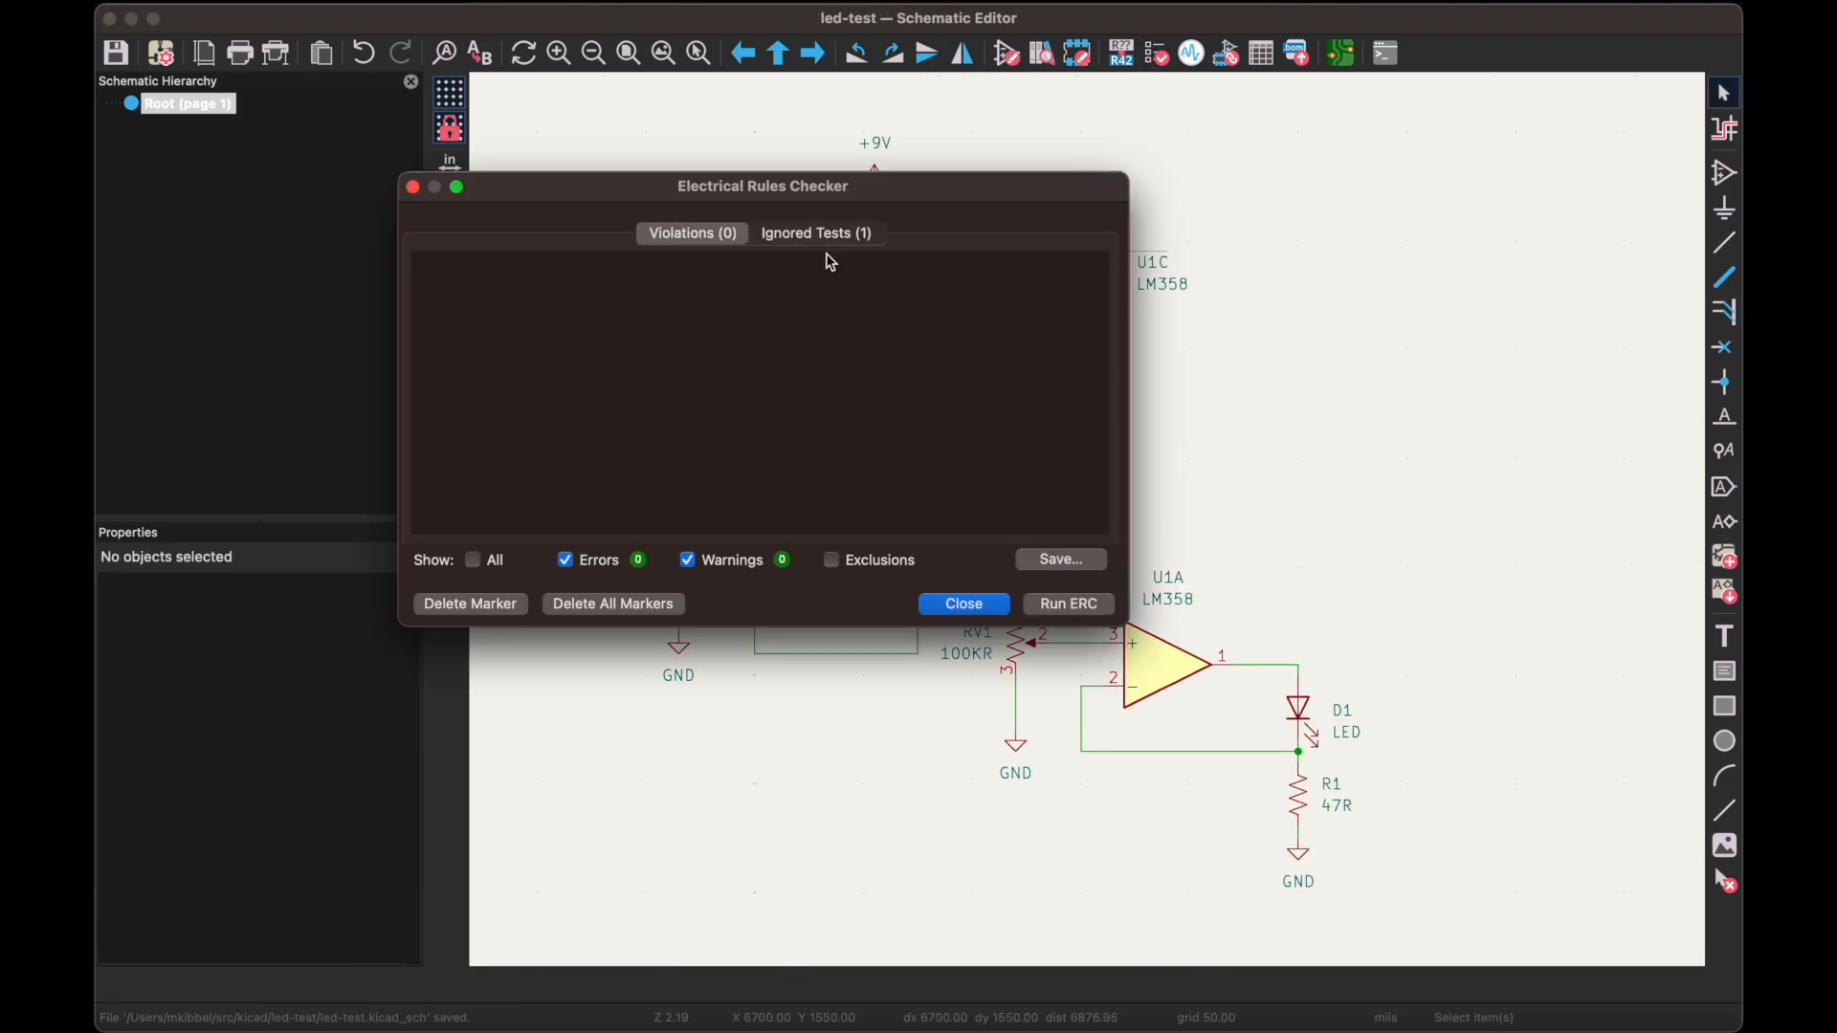
{"action": "left_click", "coordinate": [978, 610]}
Place an NPN transistor from Simulation_SPICE to the right of LED D1 and set its value to 2N2222
{"action": "scroll", "coordinate": [1249, 717], "scroll_direction": "up", "scroll_amount": 5}
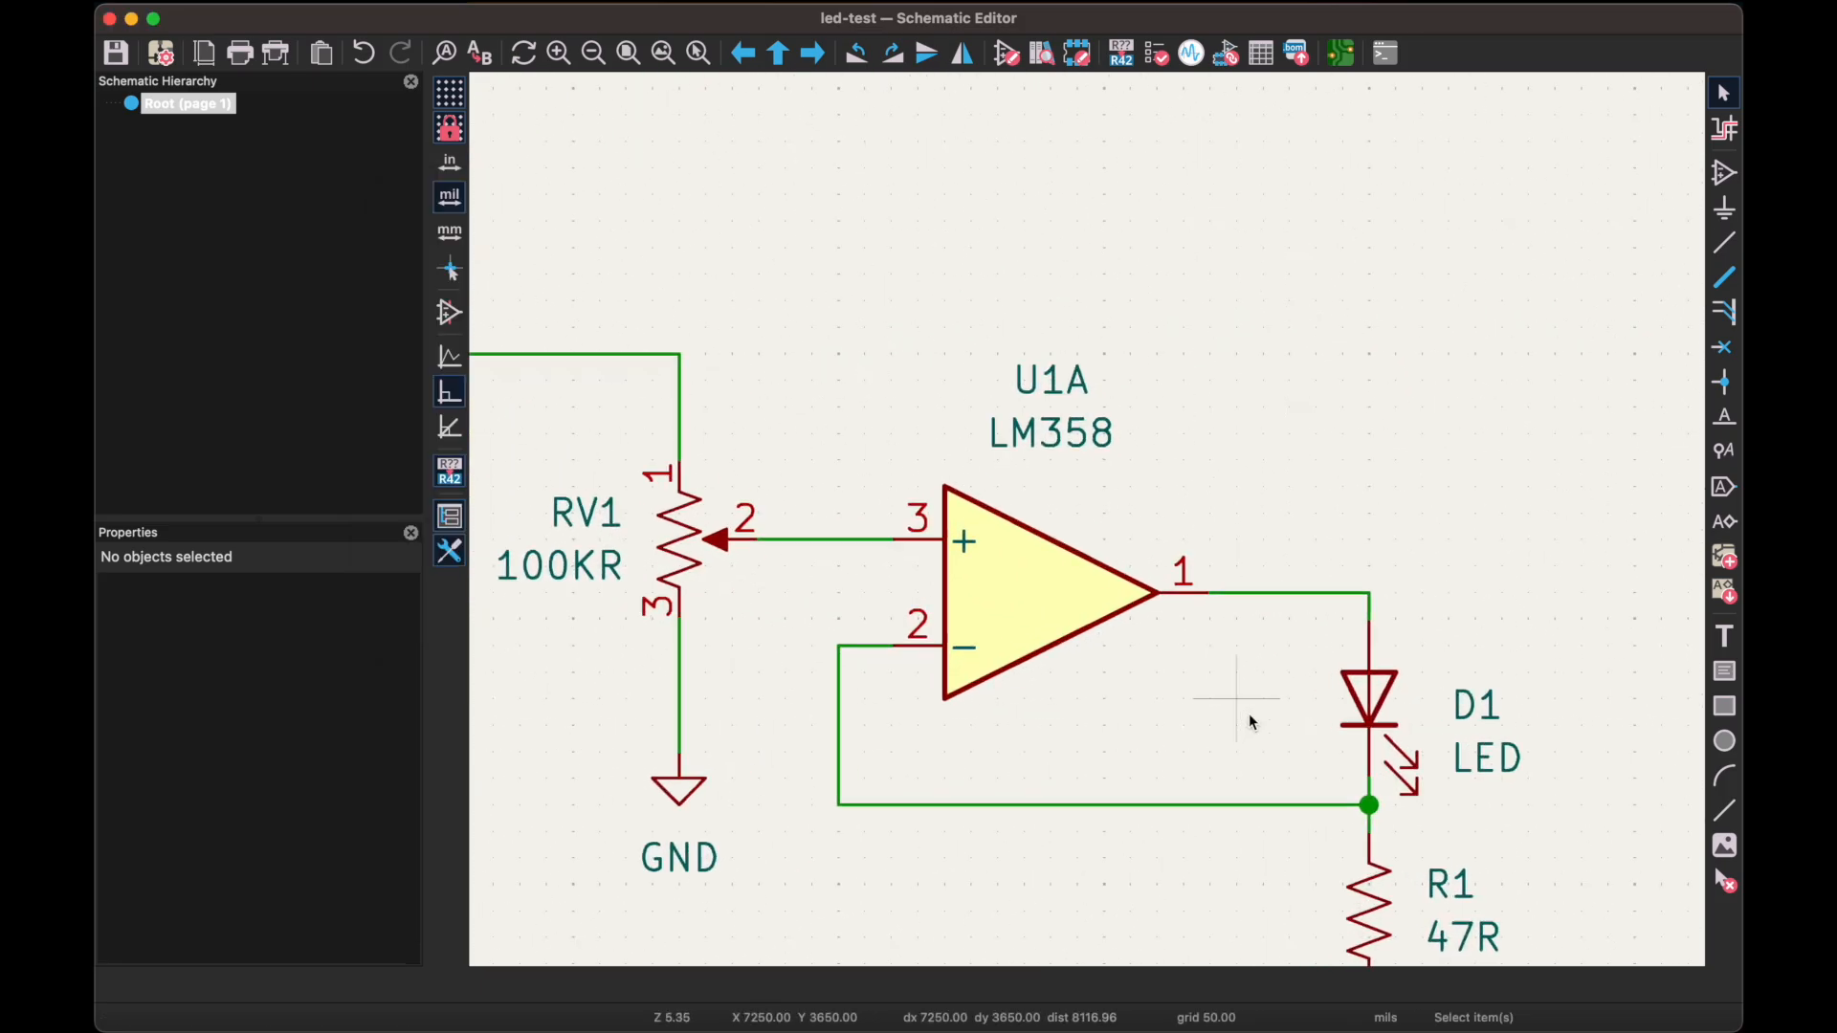
{"action": "middle_click_drag", "start_coordinate": [1451, 497], "coordinate": [1325, 262]}
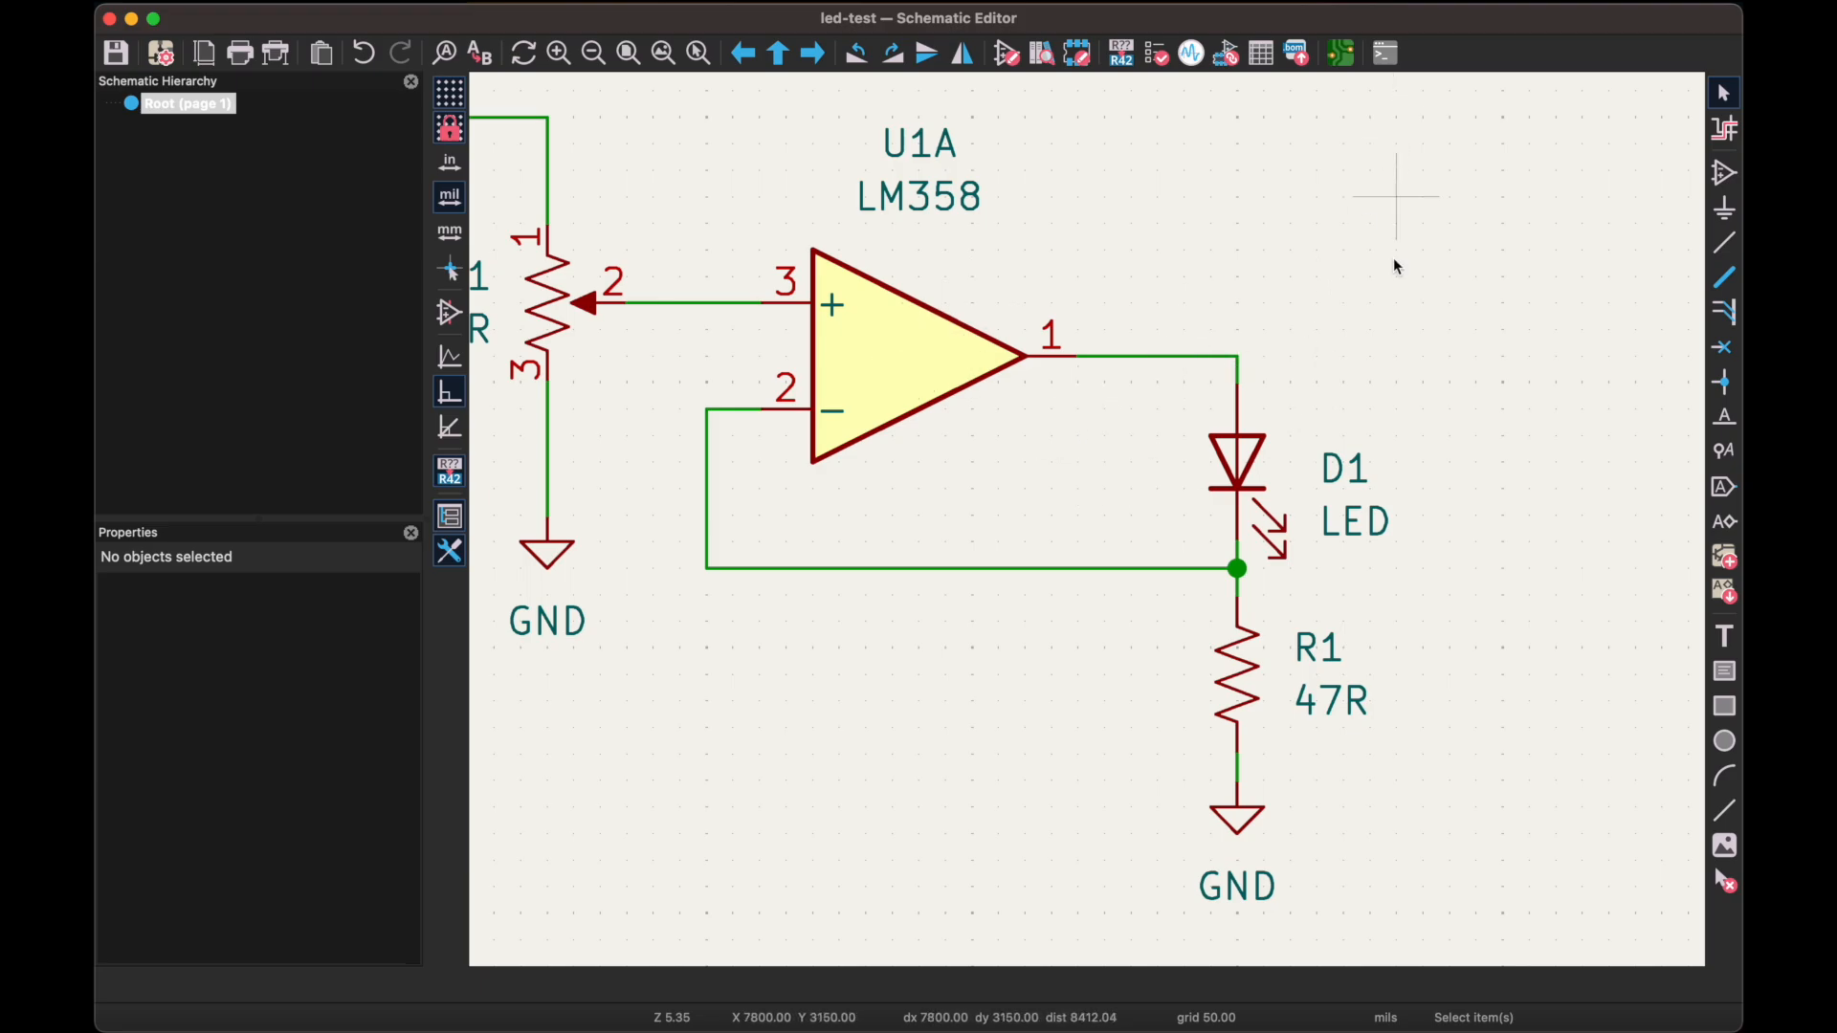
{"action": "scroll", "coordinate": [1439, 405], "scroll_direction": "down", "scroll_amount": 2}
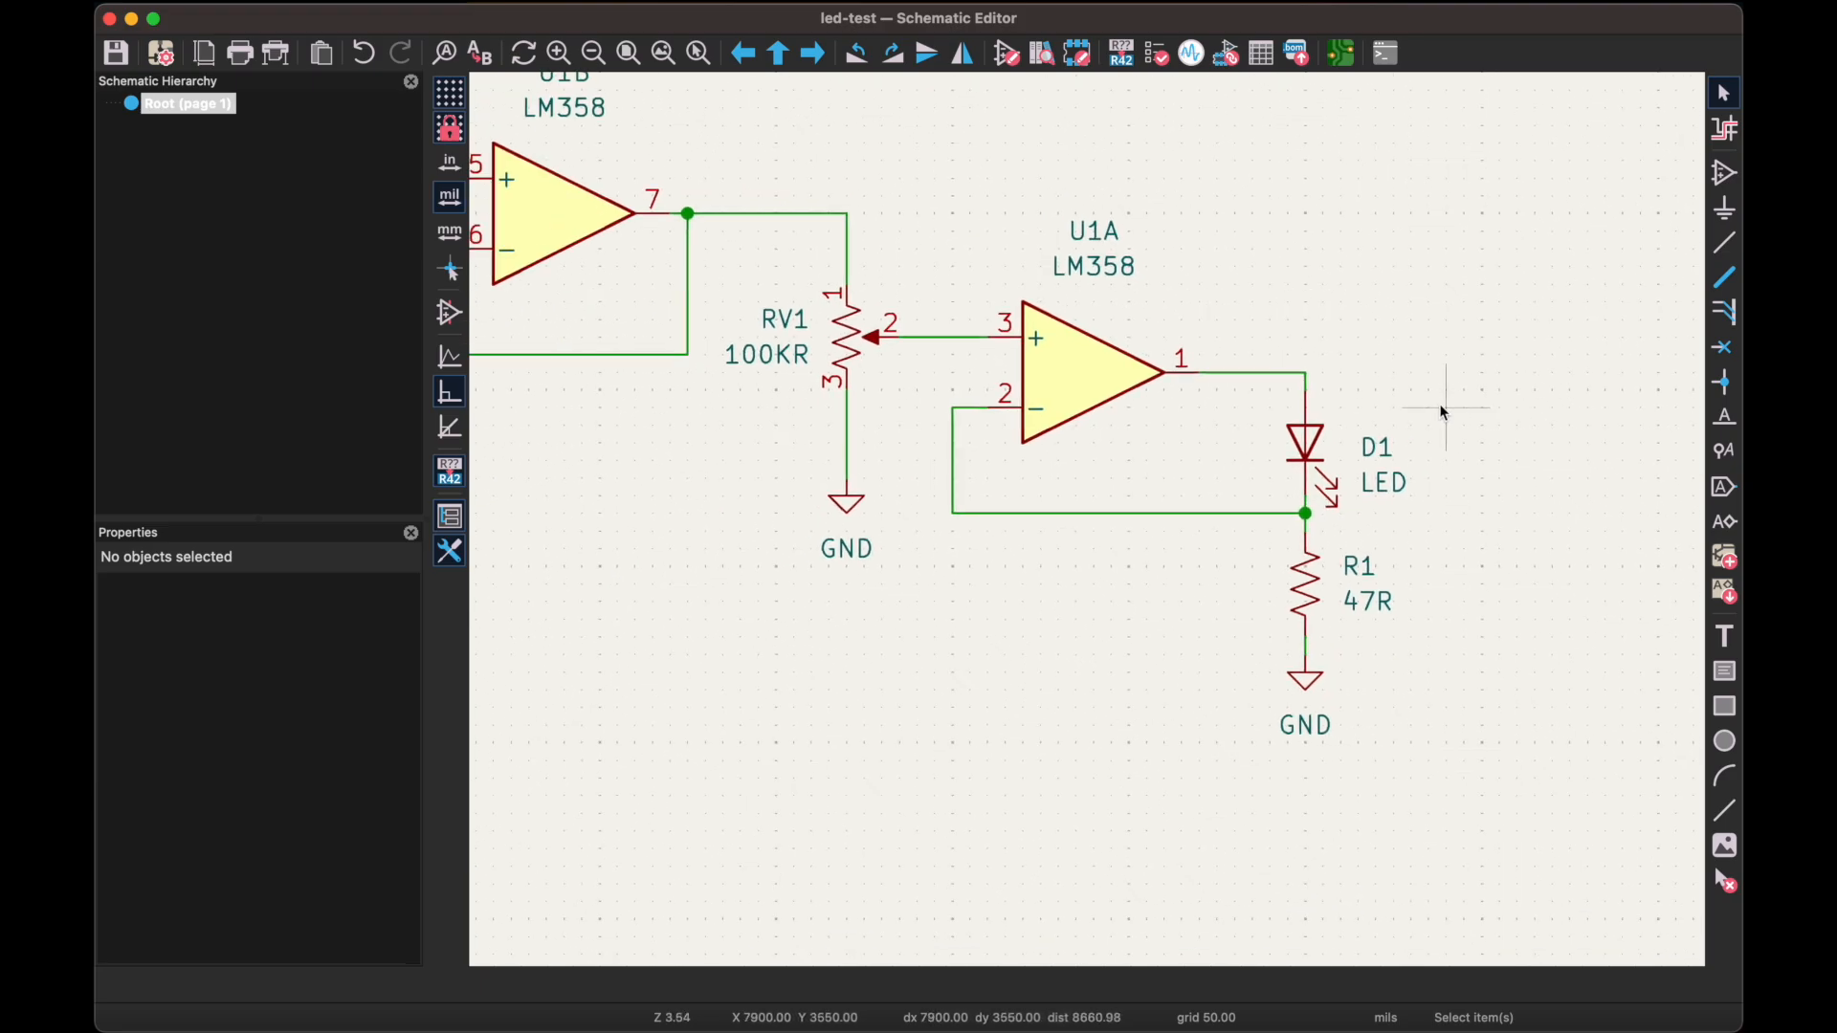
{"action": "left_click", "coordinate": [1727, 172]}
{"action": "type", "text": "bjt"}
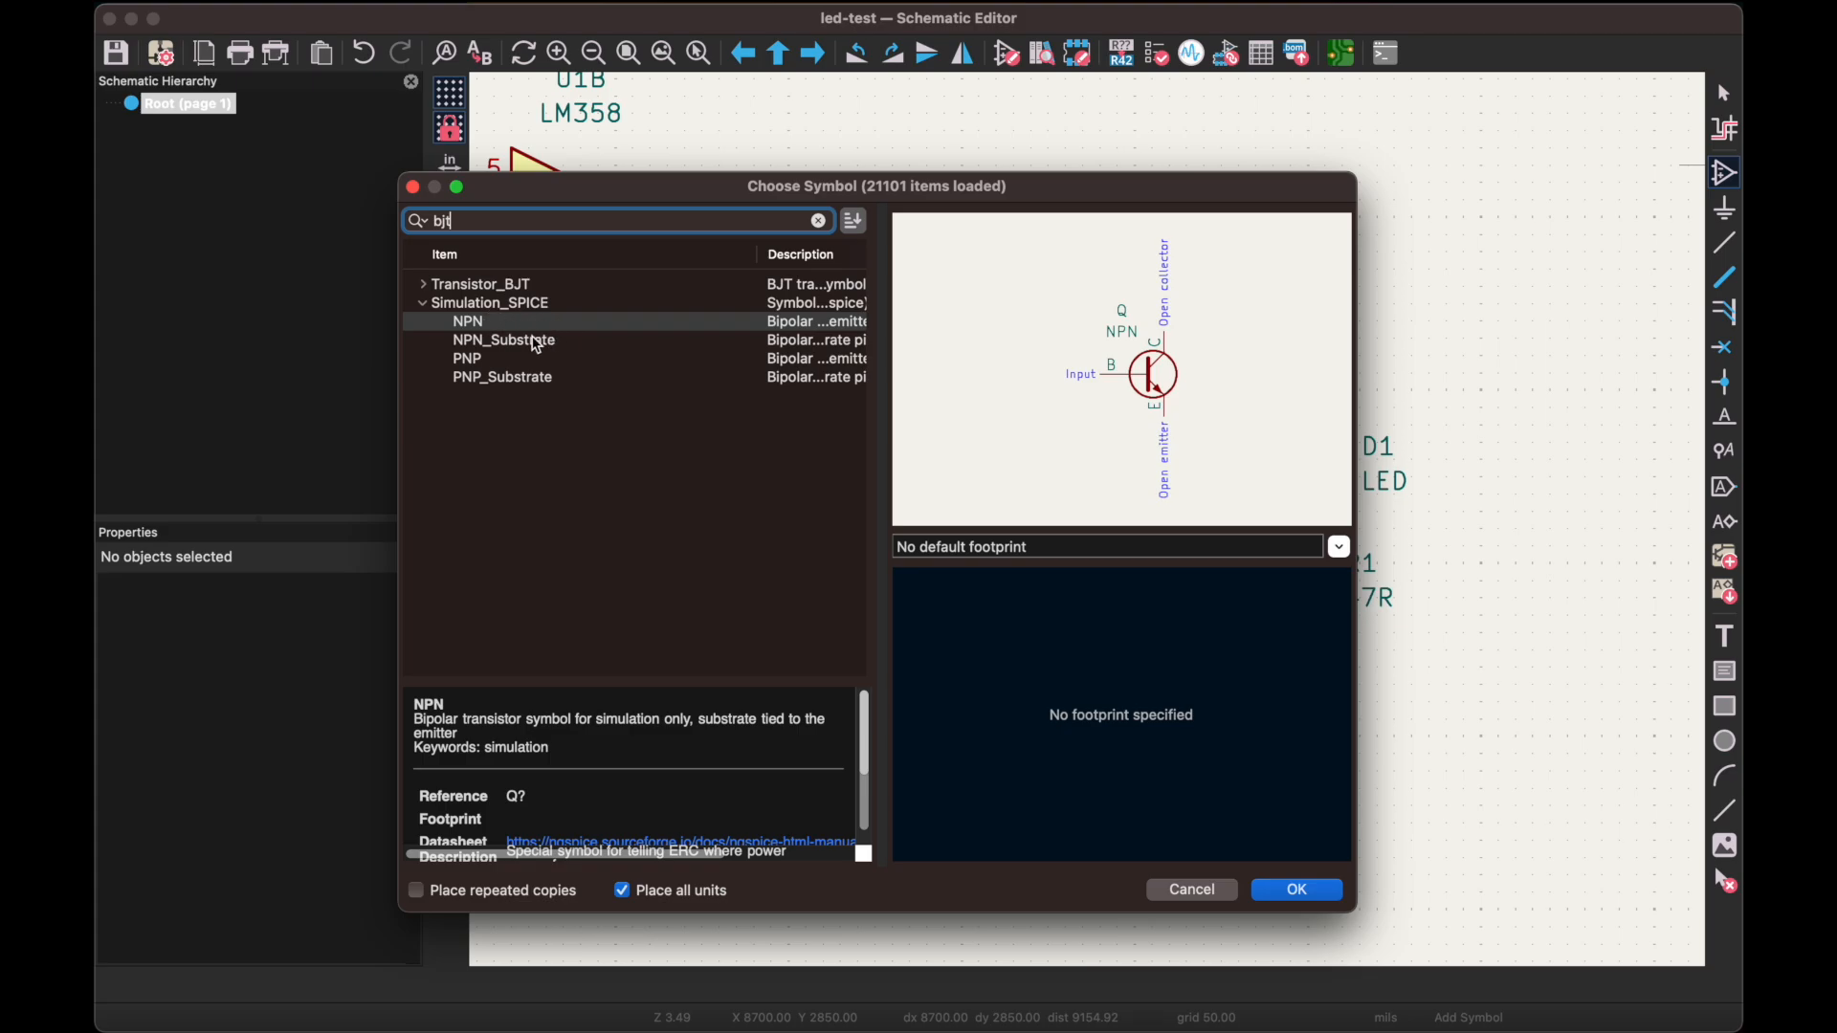
{"action": "left_click", "coordinate": [509, 325]}
{"action": "left_click", "coordinate": [1327, 896]}
{"action": "left_click", "coordinate": [1481, 374]}
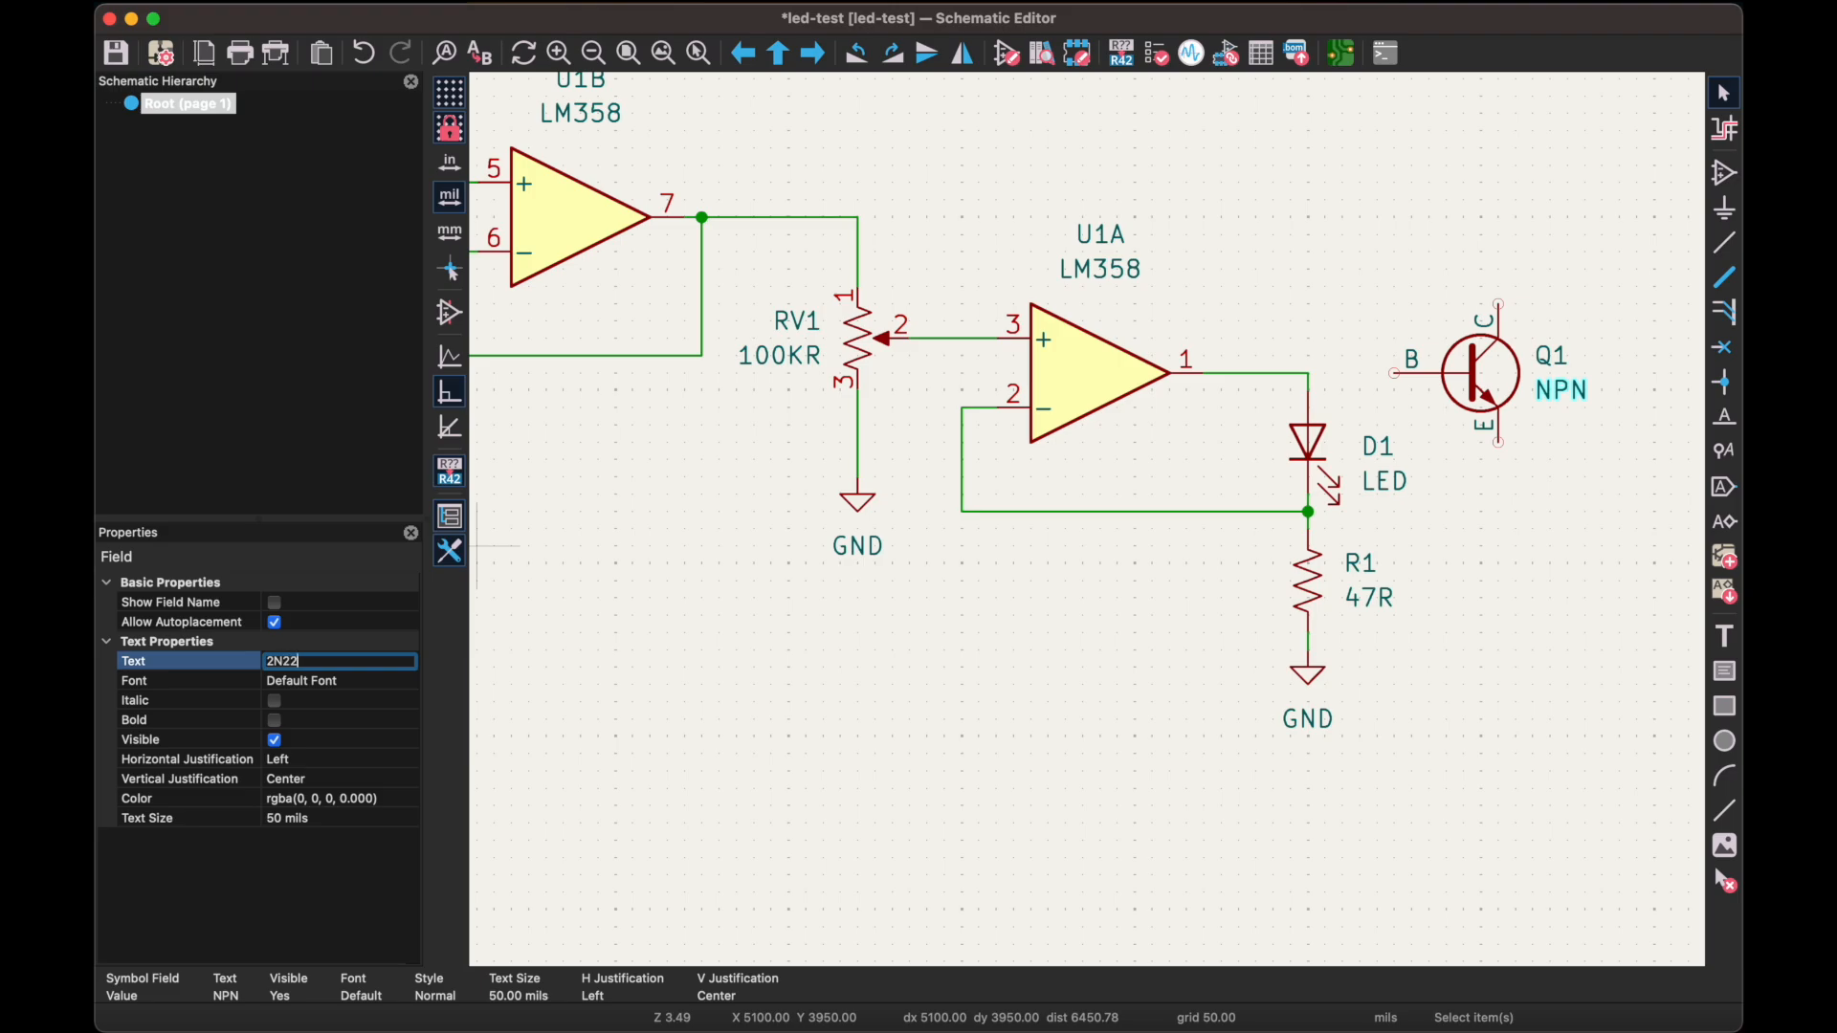
{"action": "type", "text": "2N2222"}
{"action": "key", "text": "Return"}
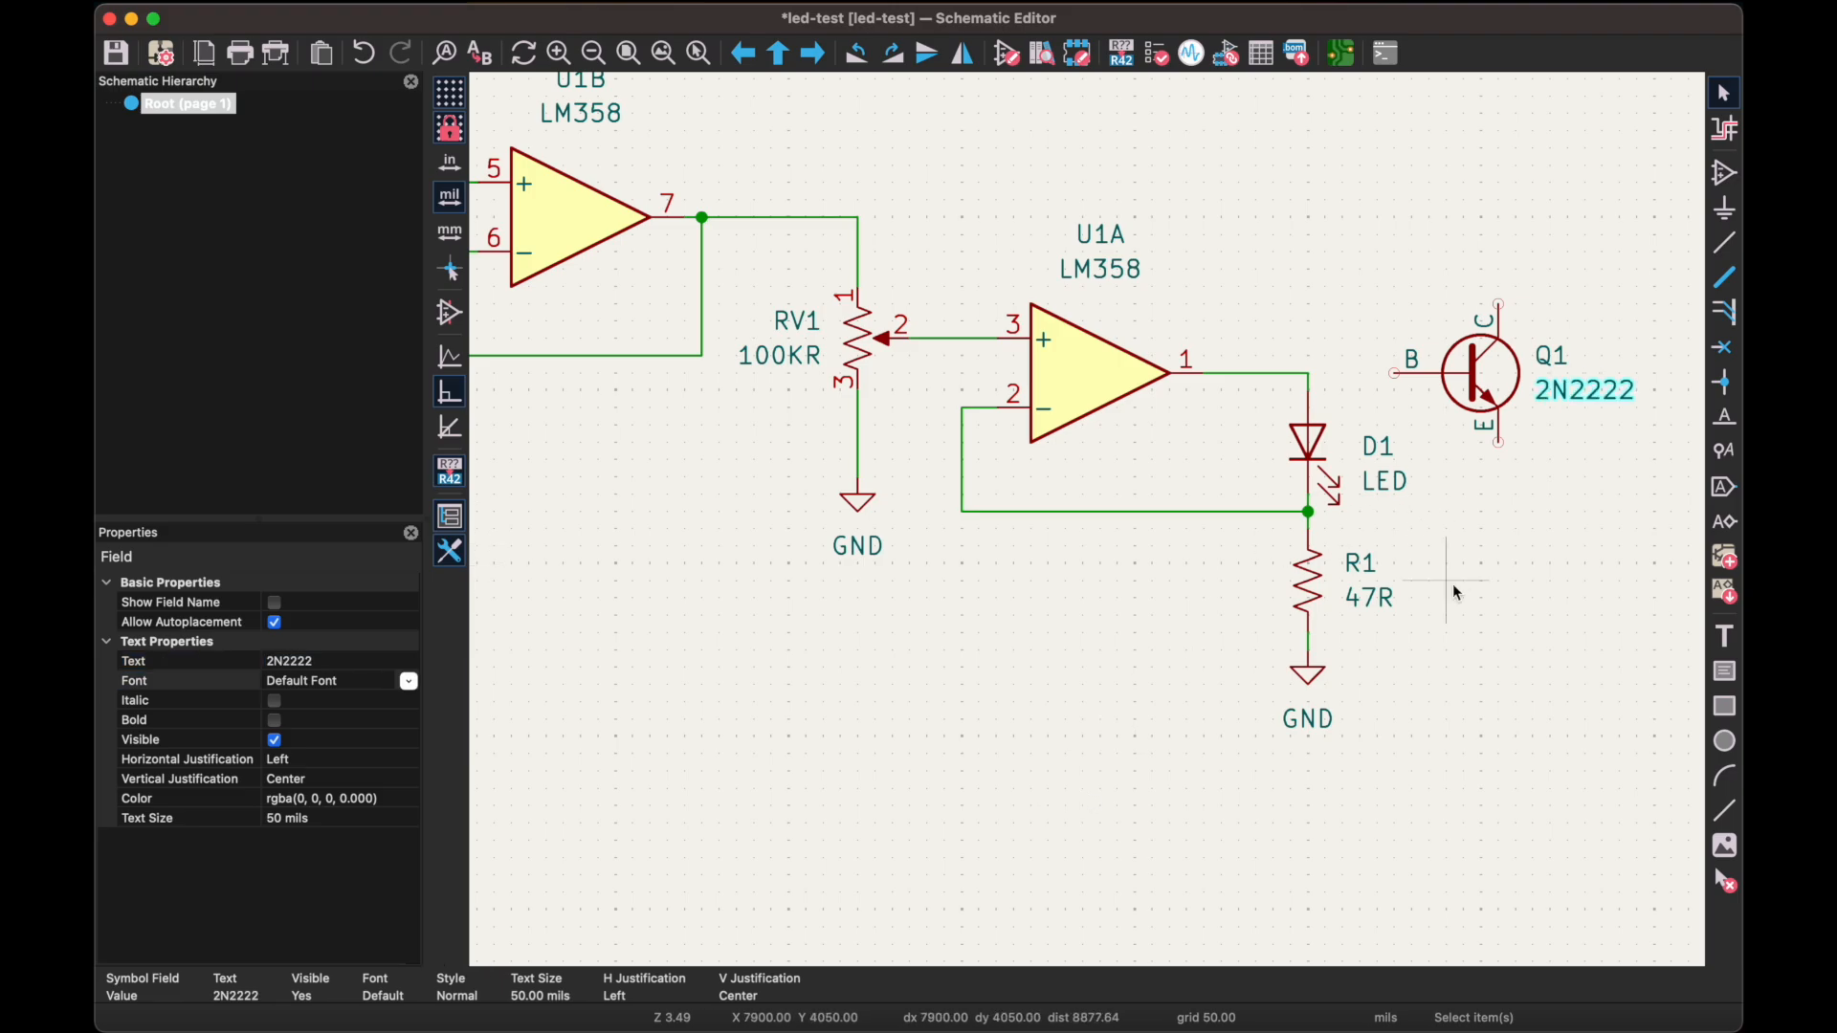
{"action": "left_click", "coordinate": [1498, 539]}
Delete the wires linking D1 to U1A's output pin 1 and to the R1 feedback node
{"action": "left_click", "coordinate": [1320, 445]}
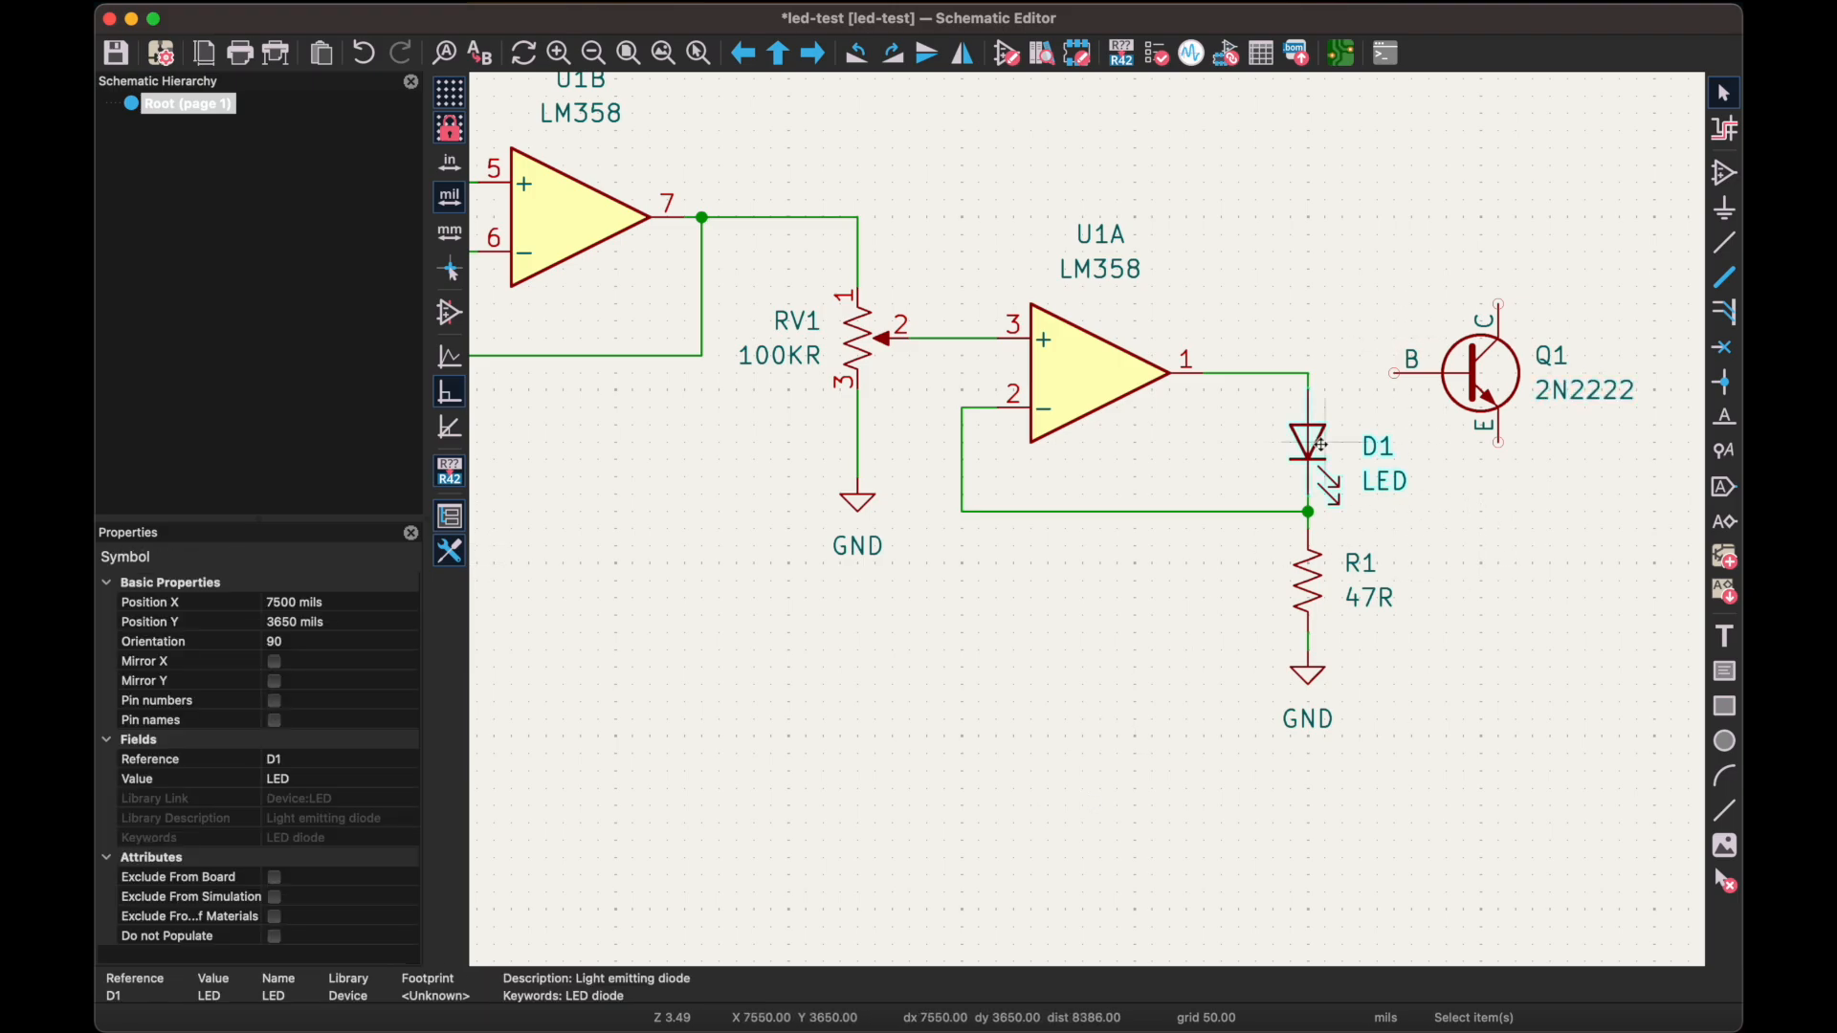
{"action": "left_click", "coordinate": [1310, 382]}
{"action": "key", "text": "Delete"}
{"action": "left_click", "coordinate": [1272, 373]}
{"action": "key", "text": "Delete"}
{"action": "left_click", "coordinate": [1308, 504]}
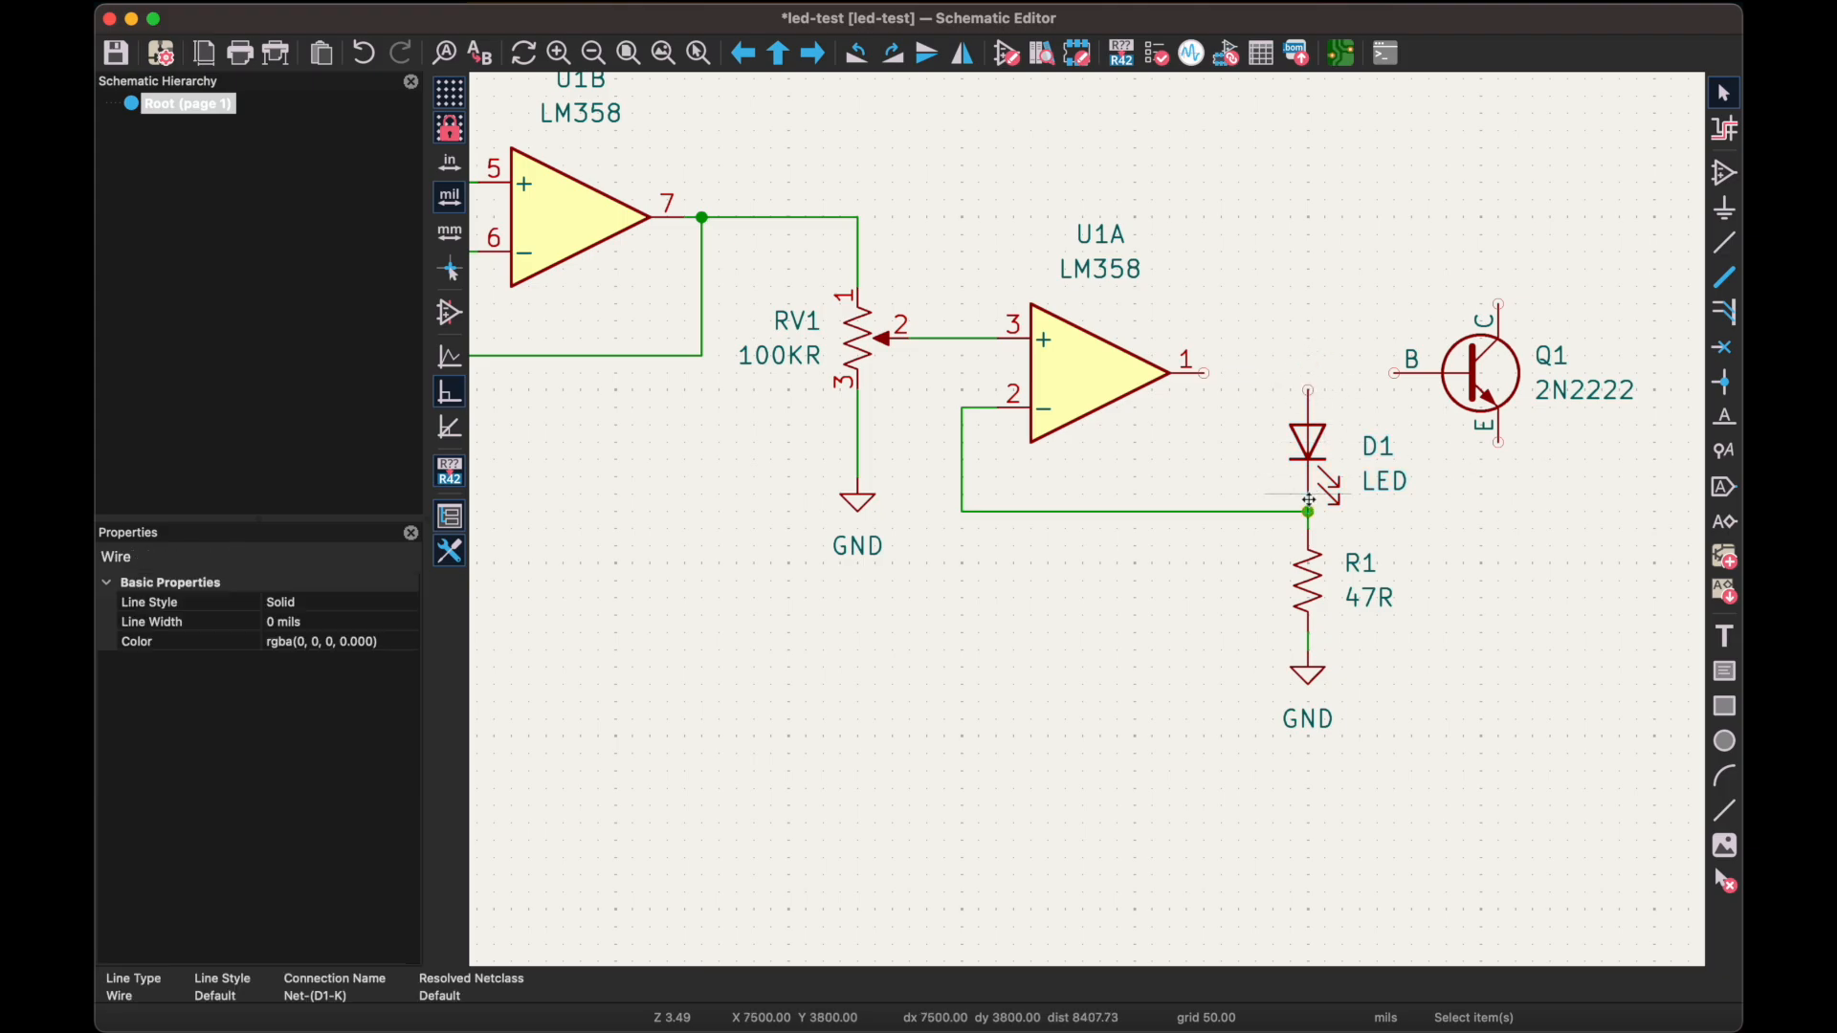
{"action": "key", "text": "Delete"}
Move D1 up and to the right out of the way, and move transistor Q1 beside U1A's output
{"action": "left_click_drag", "start_coordinate": [1303, 388], "coordinate": [1442, 111]}
{"action": "left_click_drag", "start_coordinate": [1464, 379], "coordinate": [1307, 382]}
{"action": "left_click_drag", "start_coordinate": [1444, 839], "coordinate": [1254, 493]}
{"action": "left_click_drag", "start_coordinate": [1317, 383], "coordinate": [1293, 382]}
{"action": "left_click", "coordinate": [1222, 414]}
Wire U1A's output pin 1 to the base of Q1
{"action": "key", "text": "w"}
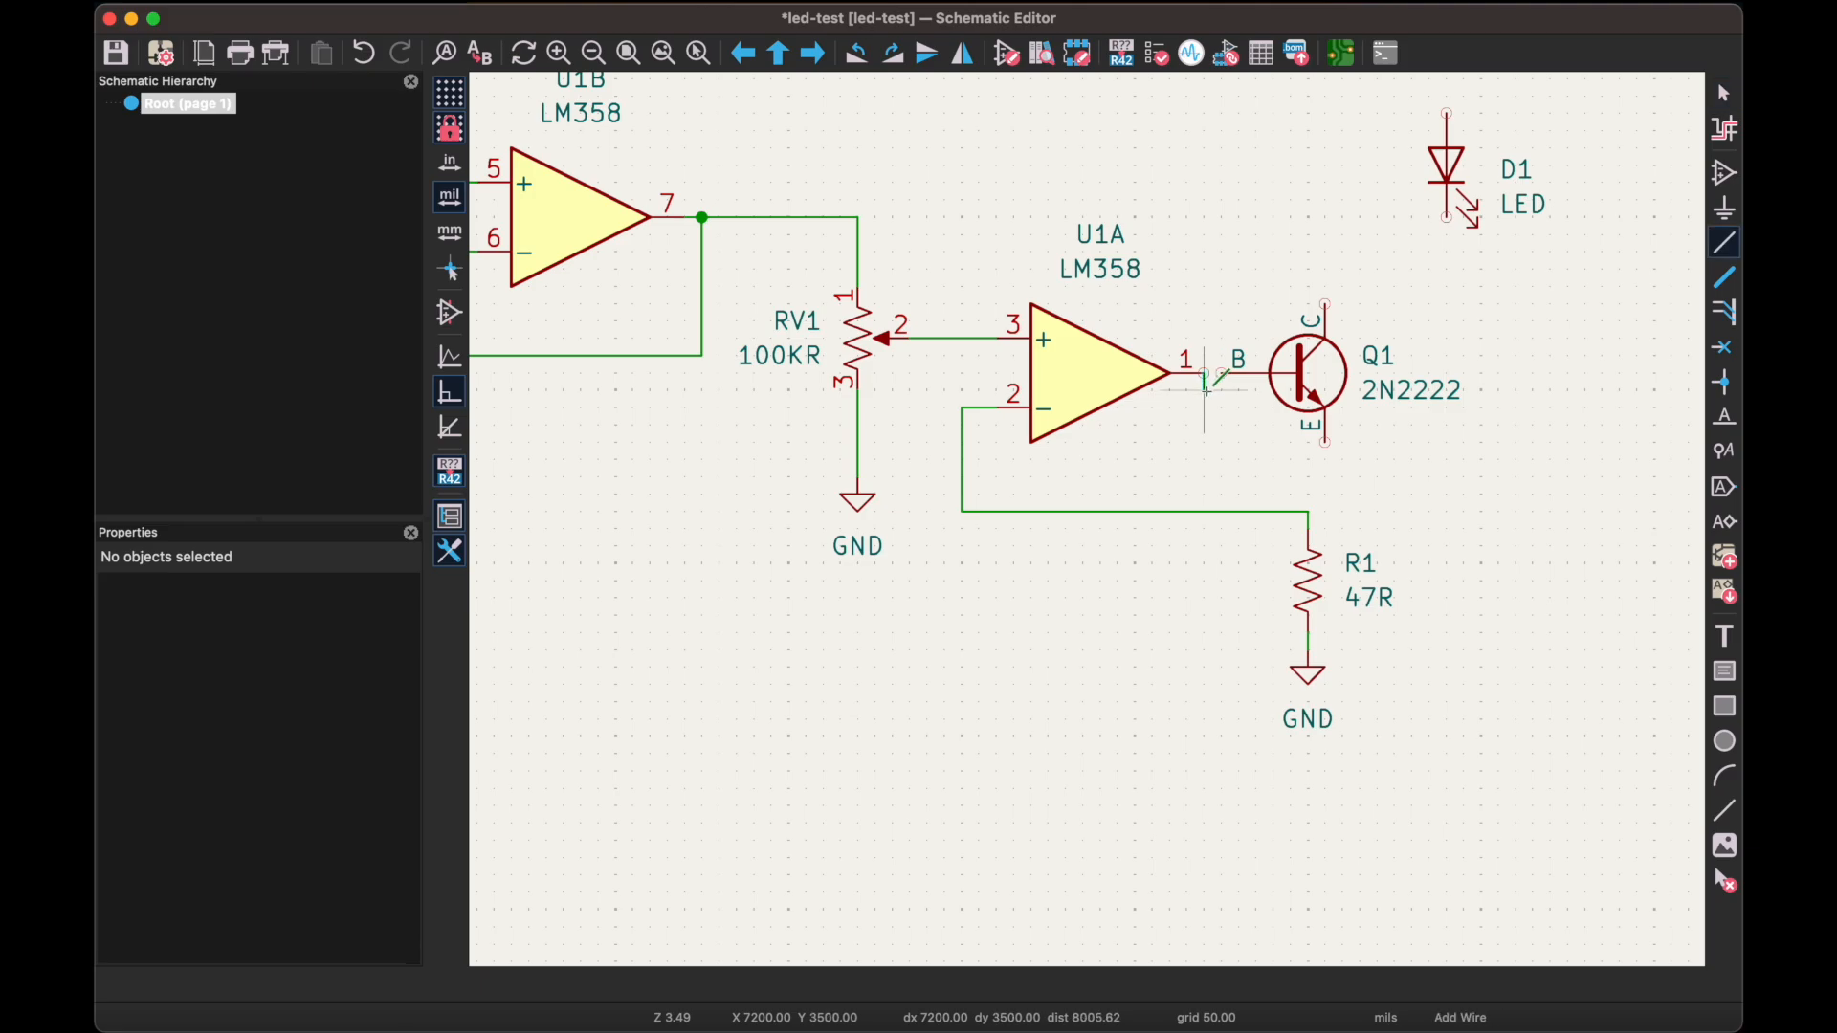
{"action": "left_click", "coordinate": [1203, 372]}
{"action": "left_click", "coordinate": [1221, 373]}
{"action": "key", "text": "Escape"}
Align R1 and its GND symbol under Q1's emitter, and wire the emitter to R1 and the feedback line
{"action": "left_click_drag", "start_coordinate": [1402, 758], "coordinate": [1287, 555]}
{"action": "left_click_drag", "start_coordinate": [1308, 531], "coordinate": [1327, 529]}
{"action": "key", "text": "Escape"}
{"action": "key", "text": "w"}
{"action": "left_click", "coordinate": [1326, 512]}
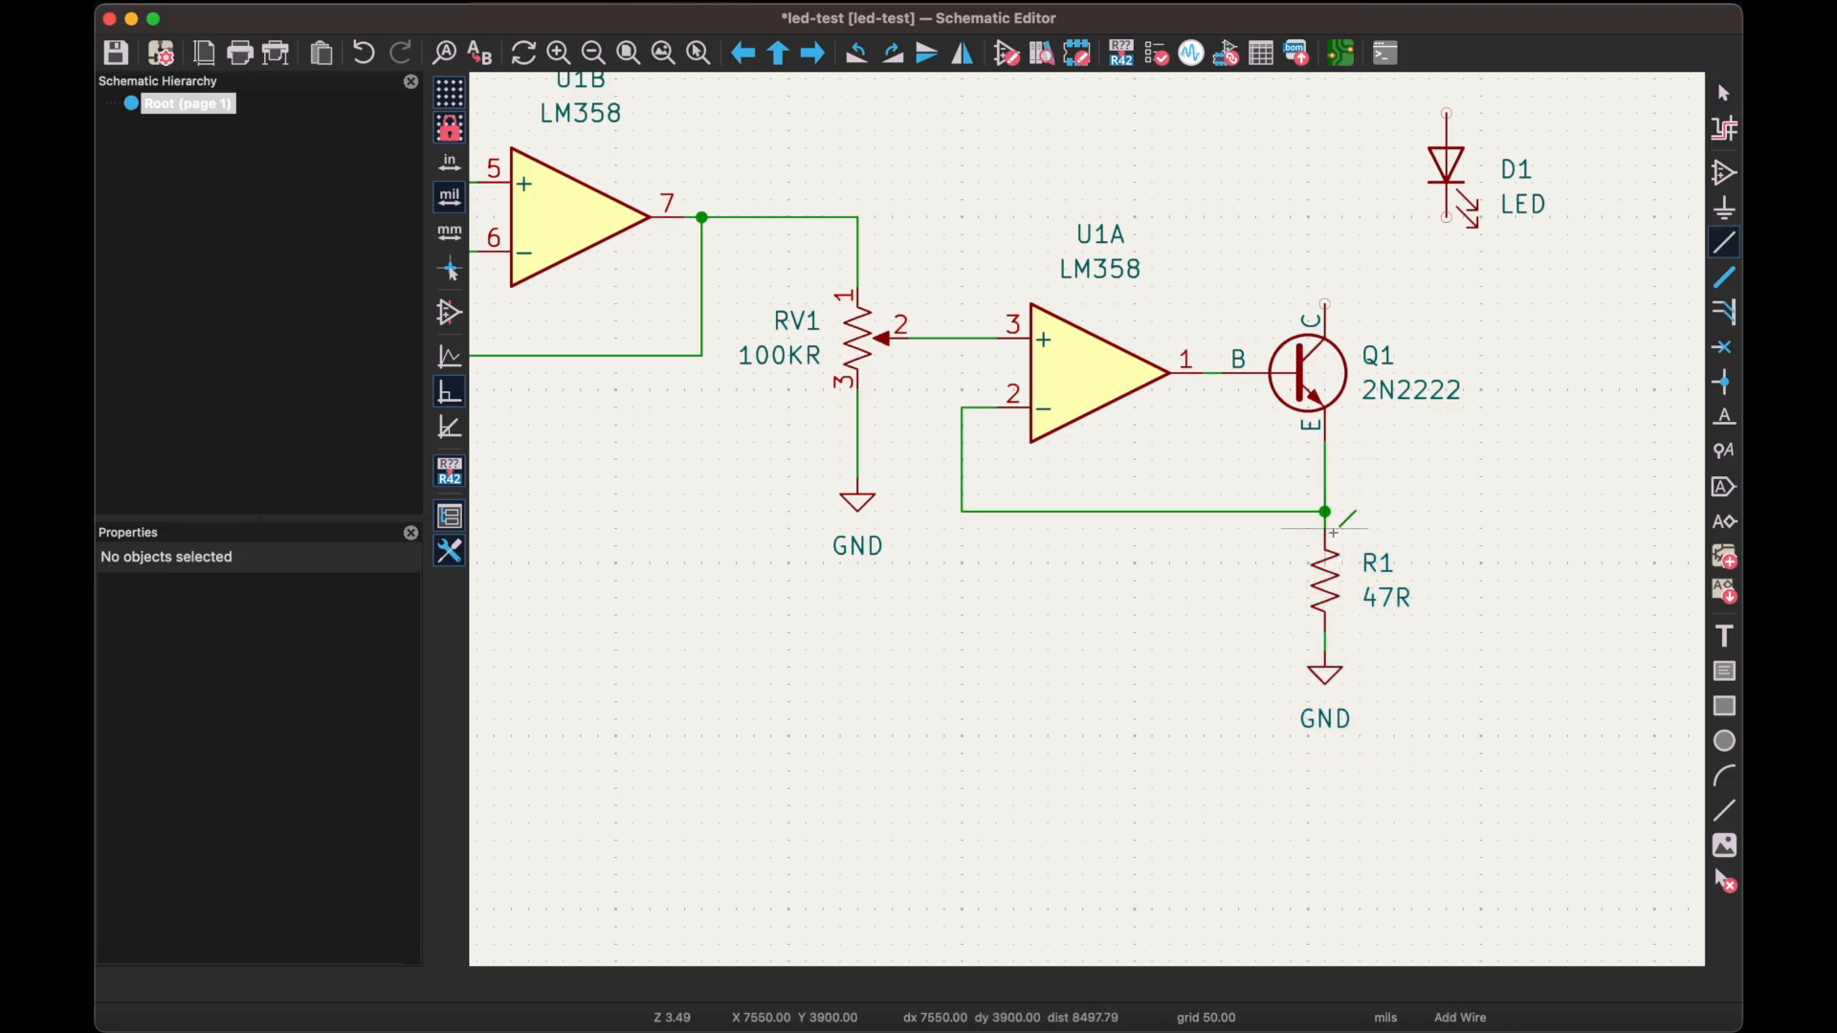
{"action": "key", "text": "Escape"}
Move D1 above Q1 to X 7550, Y 3050 mils and wire its lower pin to Q1's collector
{"action": "left_click_drag", "start_coordinate": [1451, 172], "coordinate": [1330, 239]}
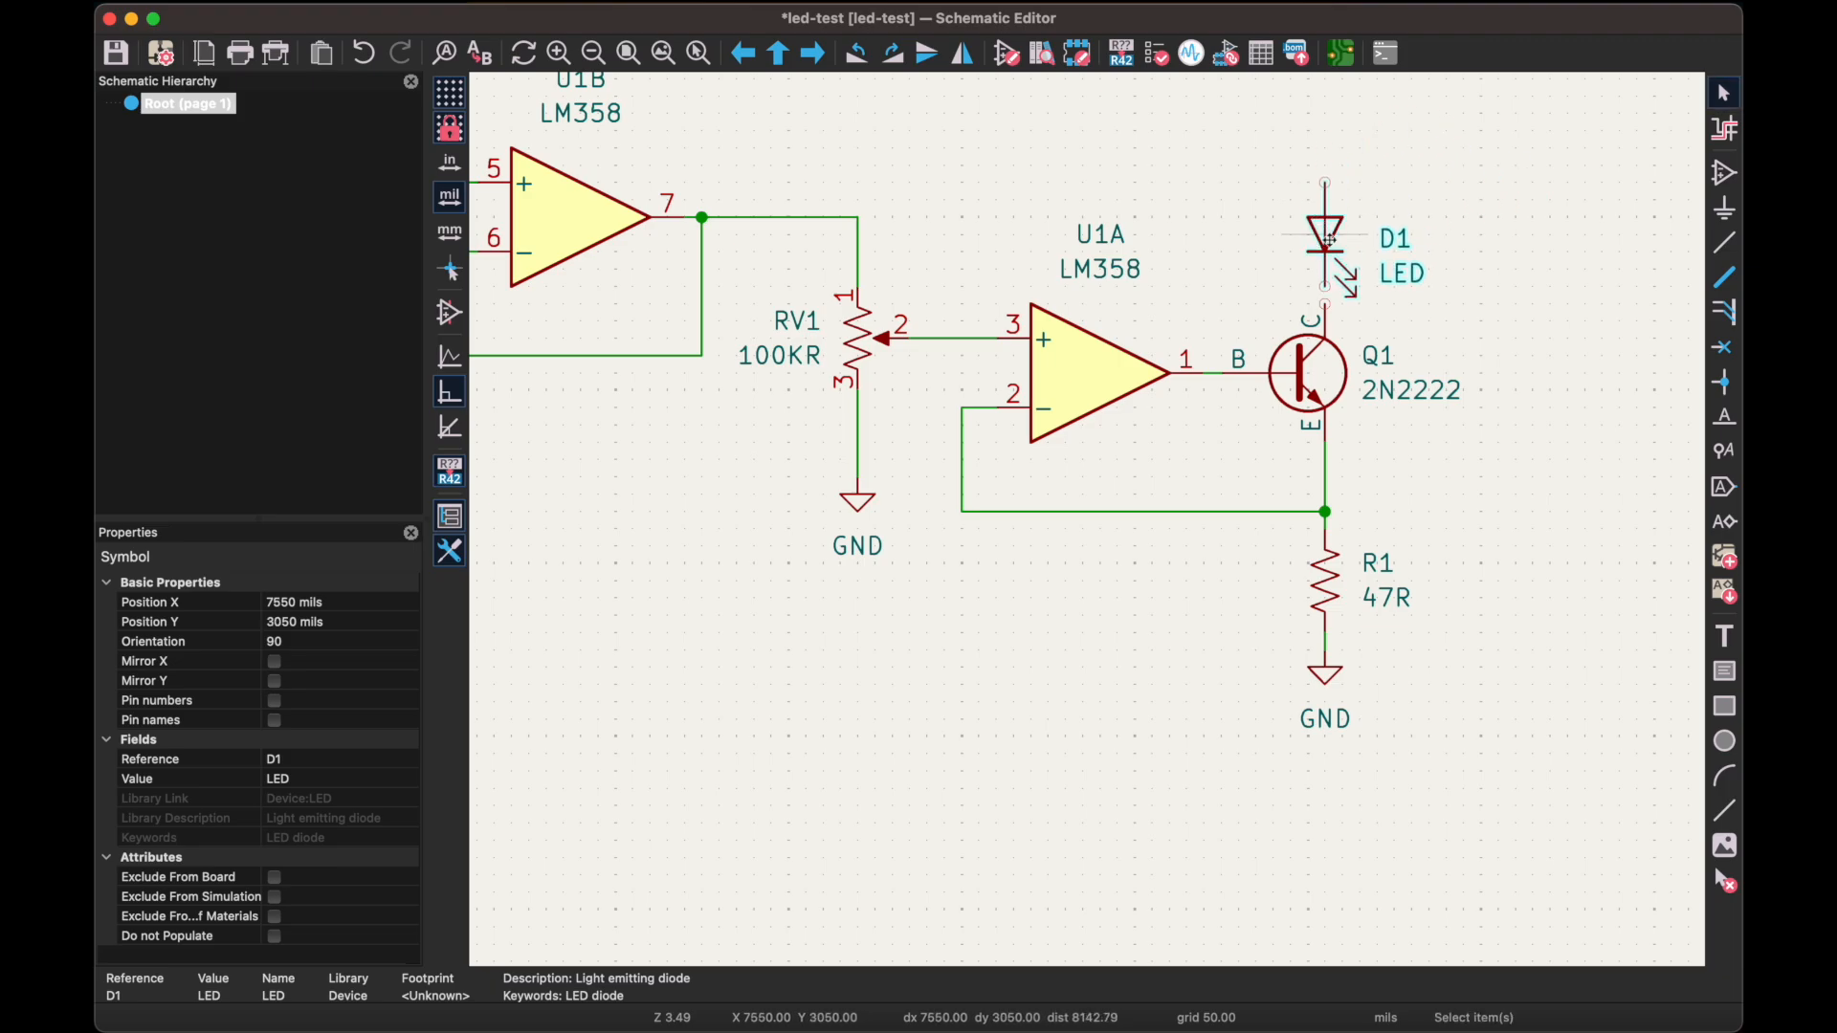
{"action": "left_click", "coordinate": [1470, 408]}
{"action": "key", "text": "w"}
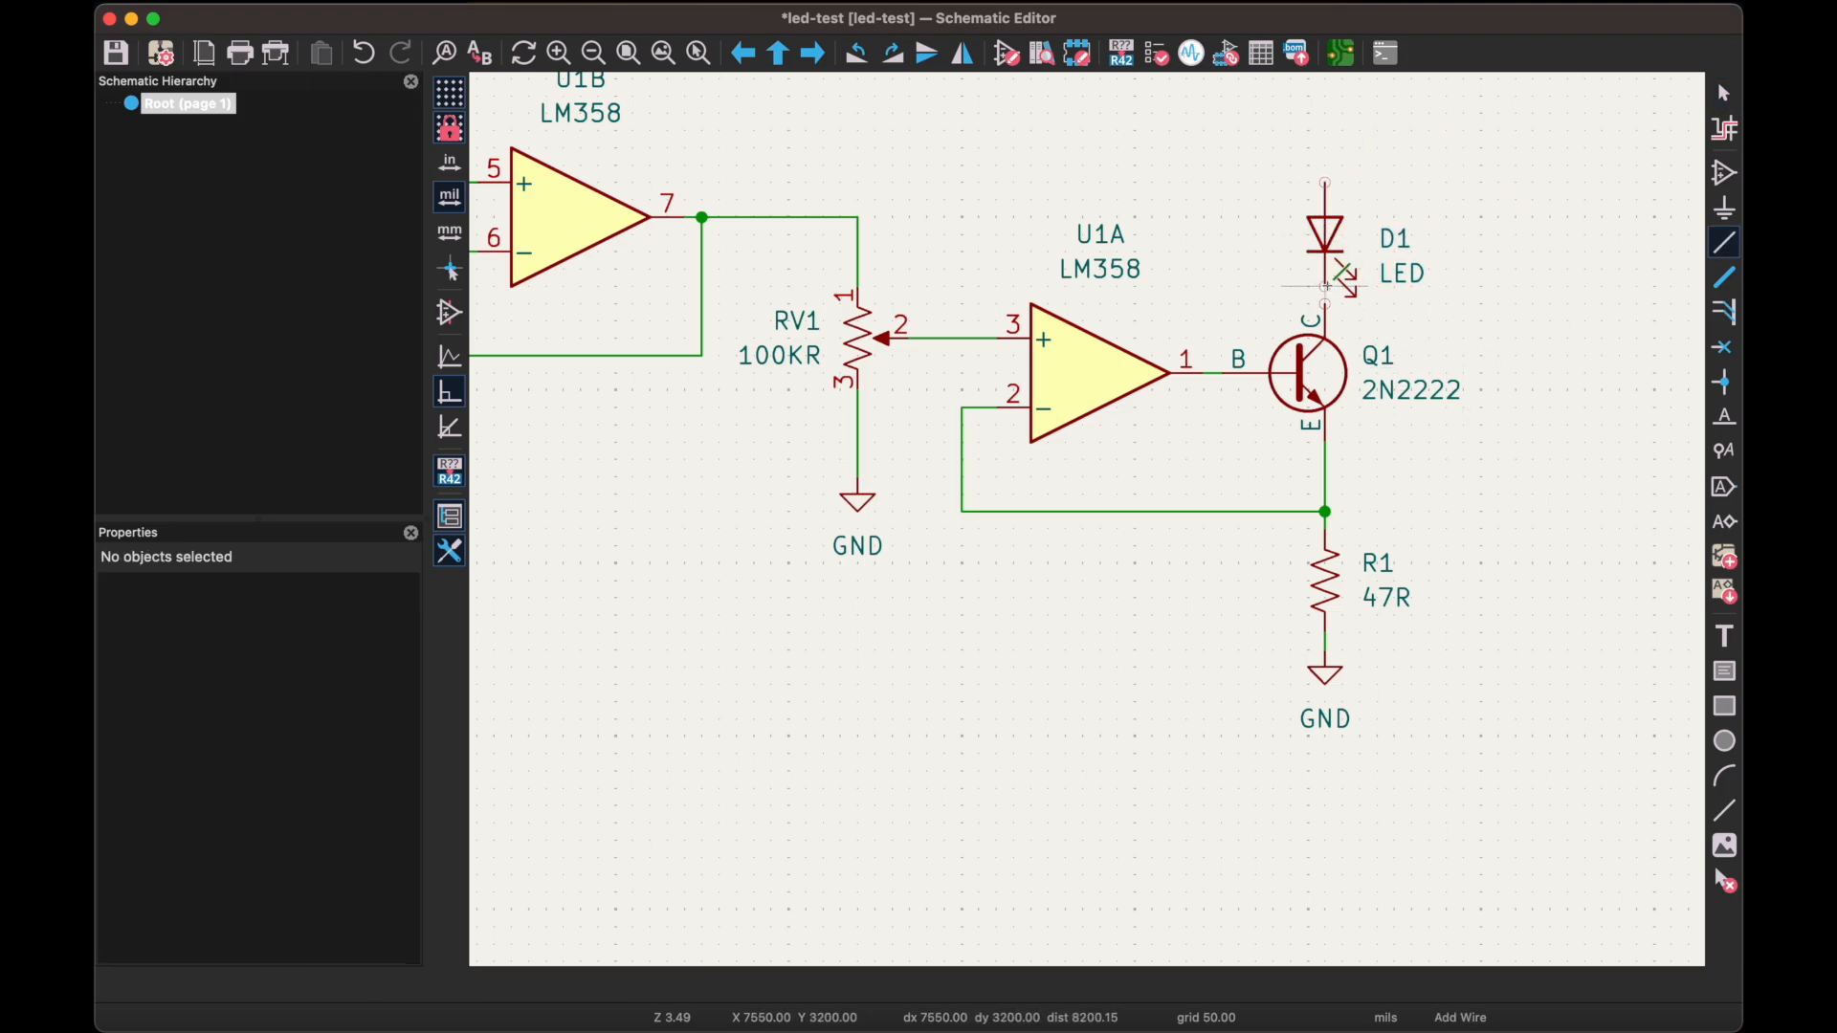
{"action": "scroll", "coordinate": [1387, 239], "scroll_direction": "up", "scroll_amount": 2}
Place a +9V power symbol directly above D1 and wire it to the LED's upper pin
{"action": "type", "text": "a"}
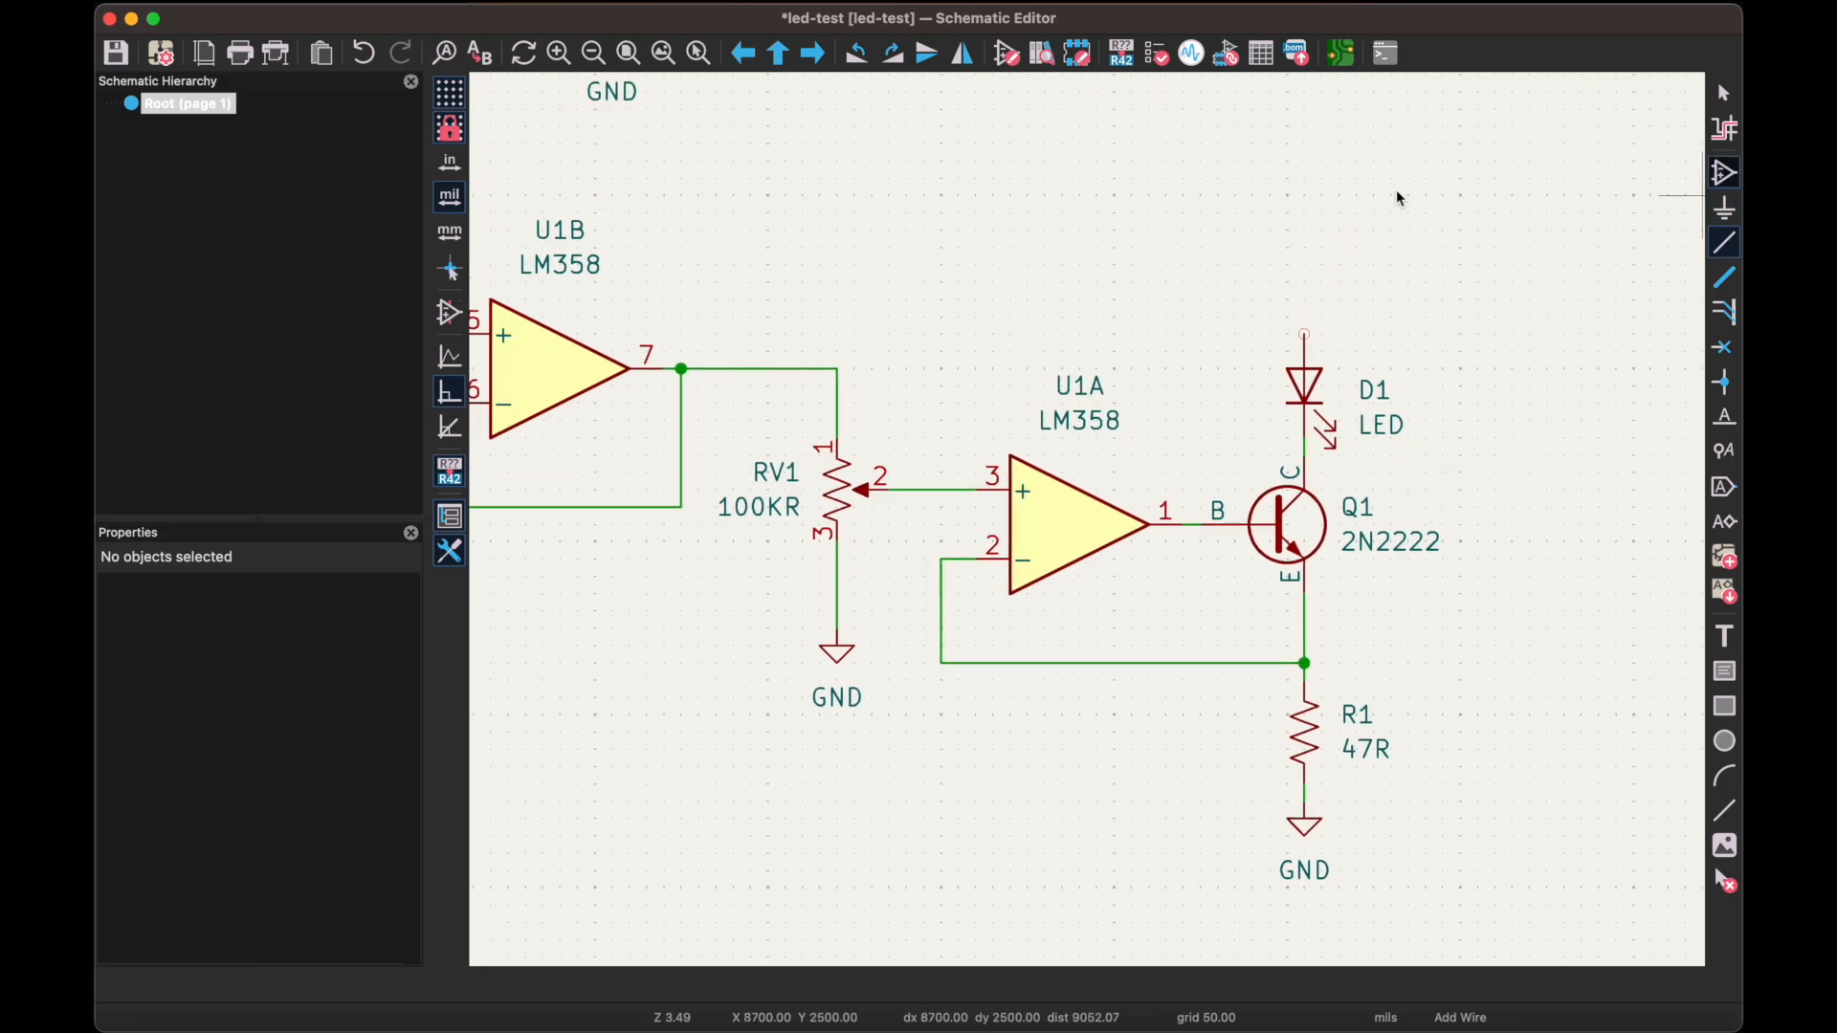
{"action": "type", "text": "+9v"}
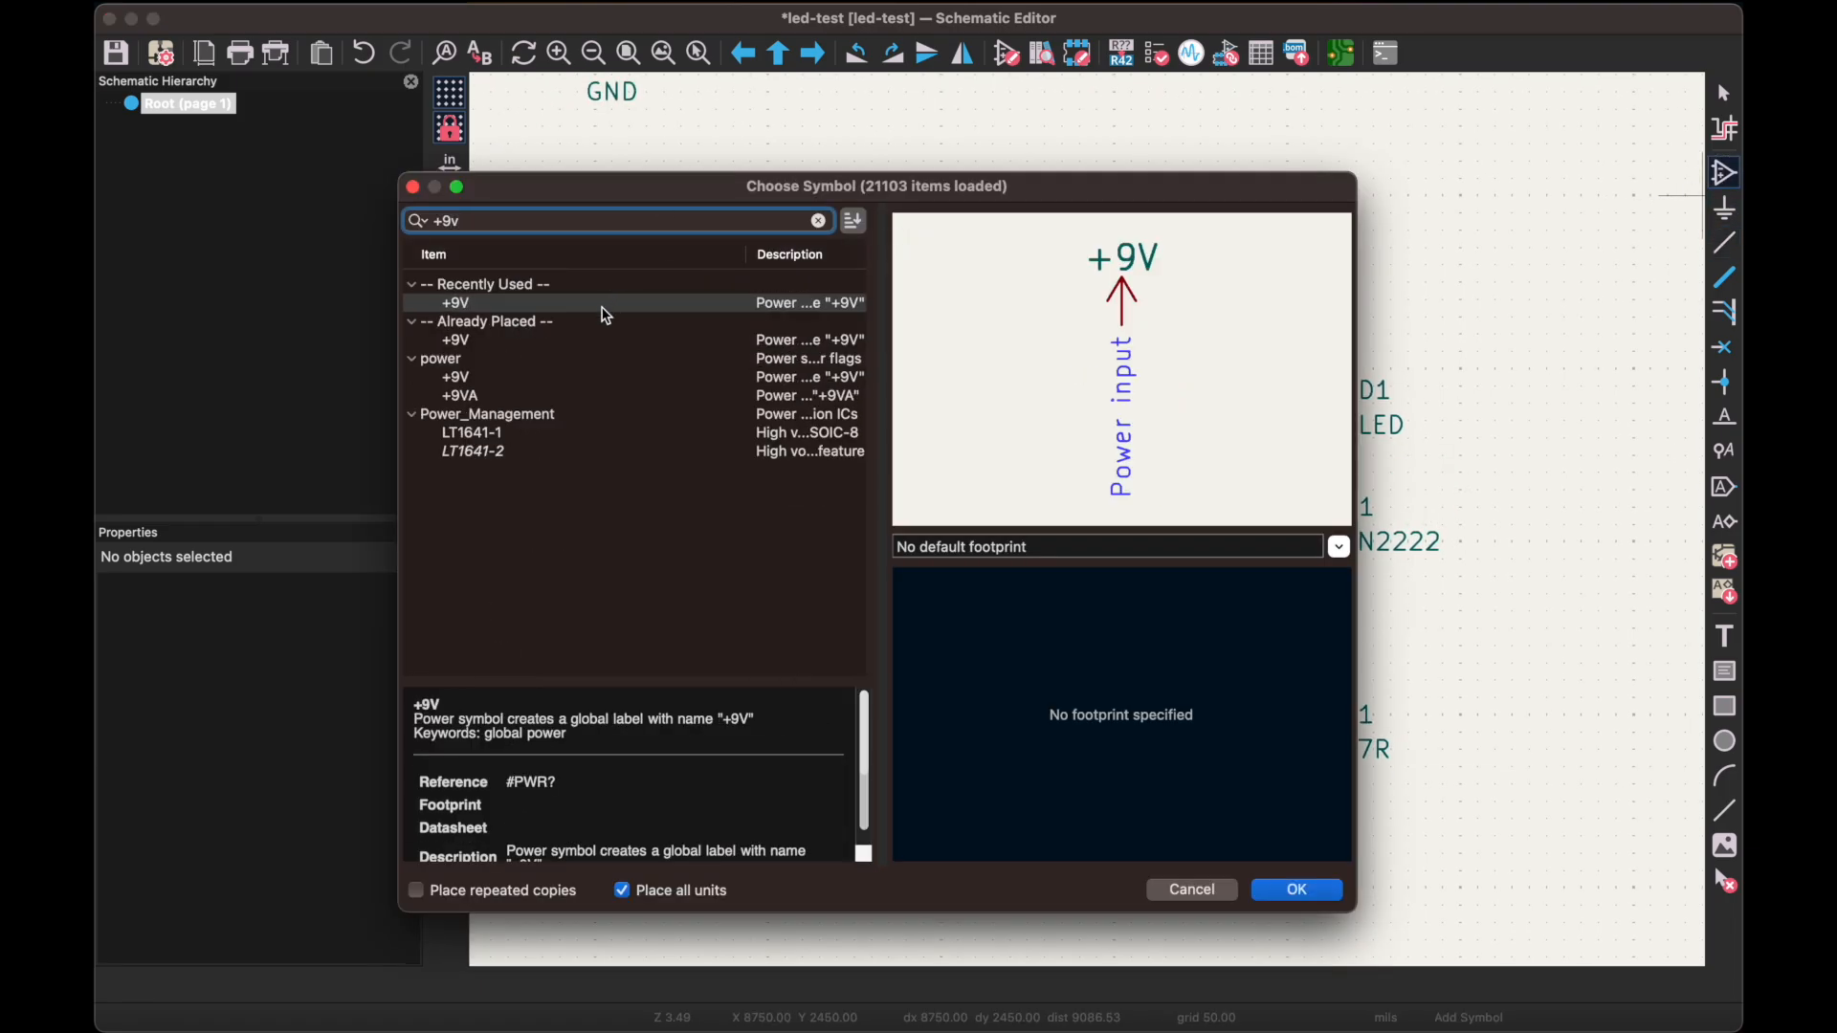
{"action": "left_click", "coordinate": [530, 305]}
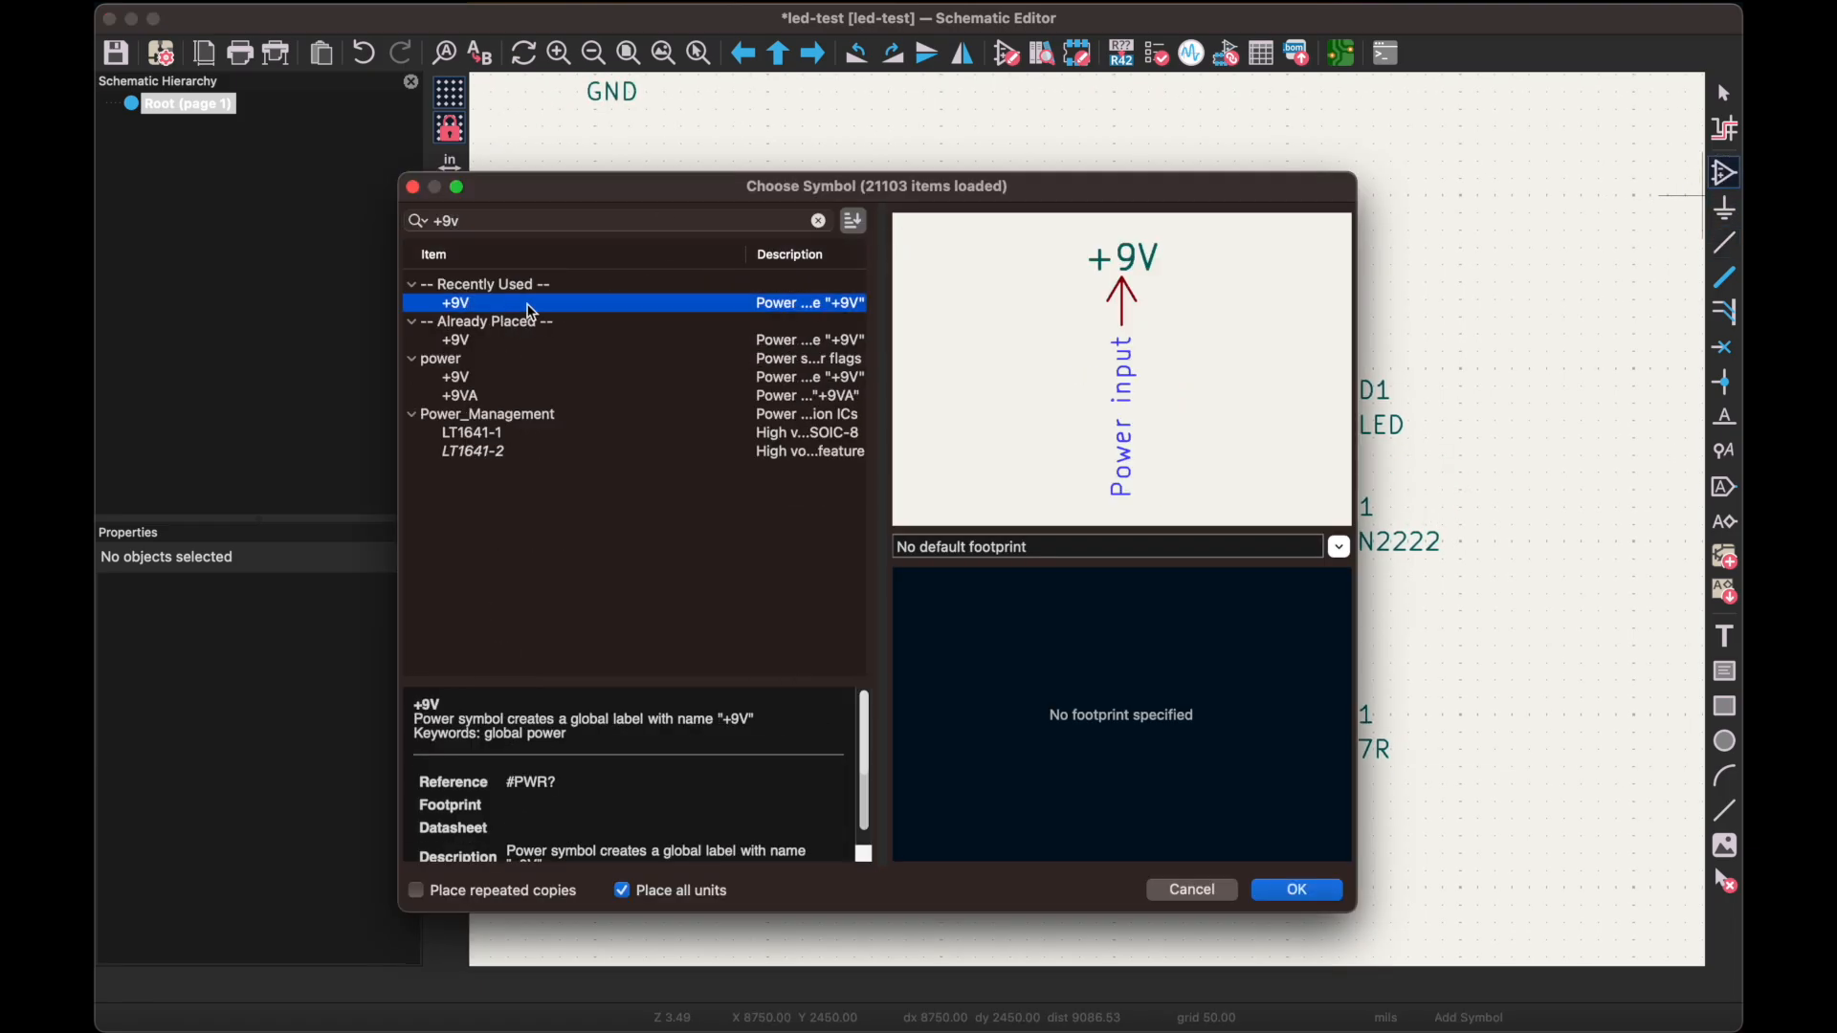
{"action": "left_click", "coordinate": [1296, 892]}
{"action": "left_click", "coordinate": [1304, 313]}
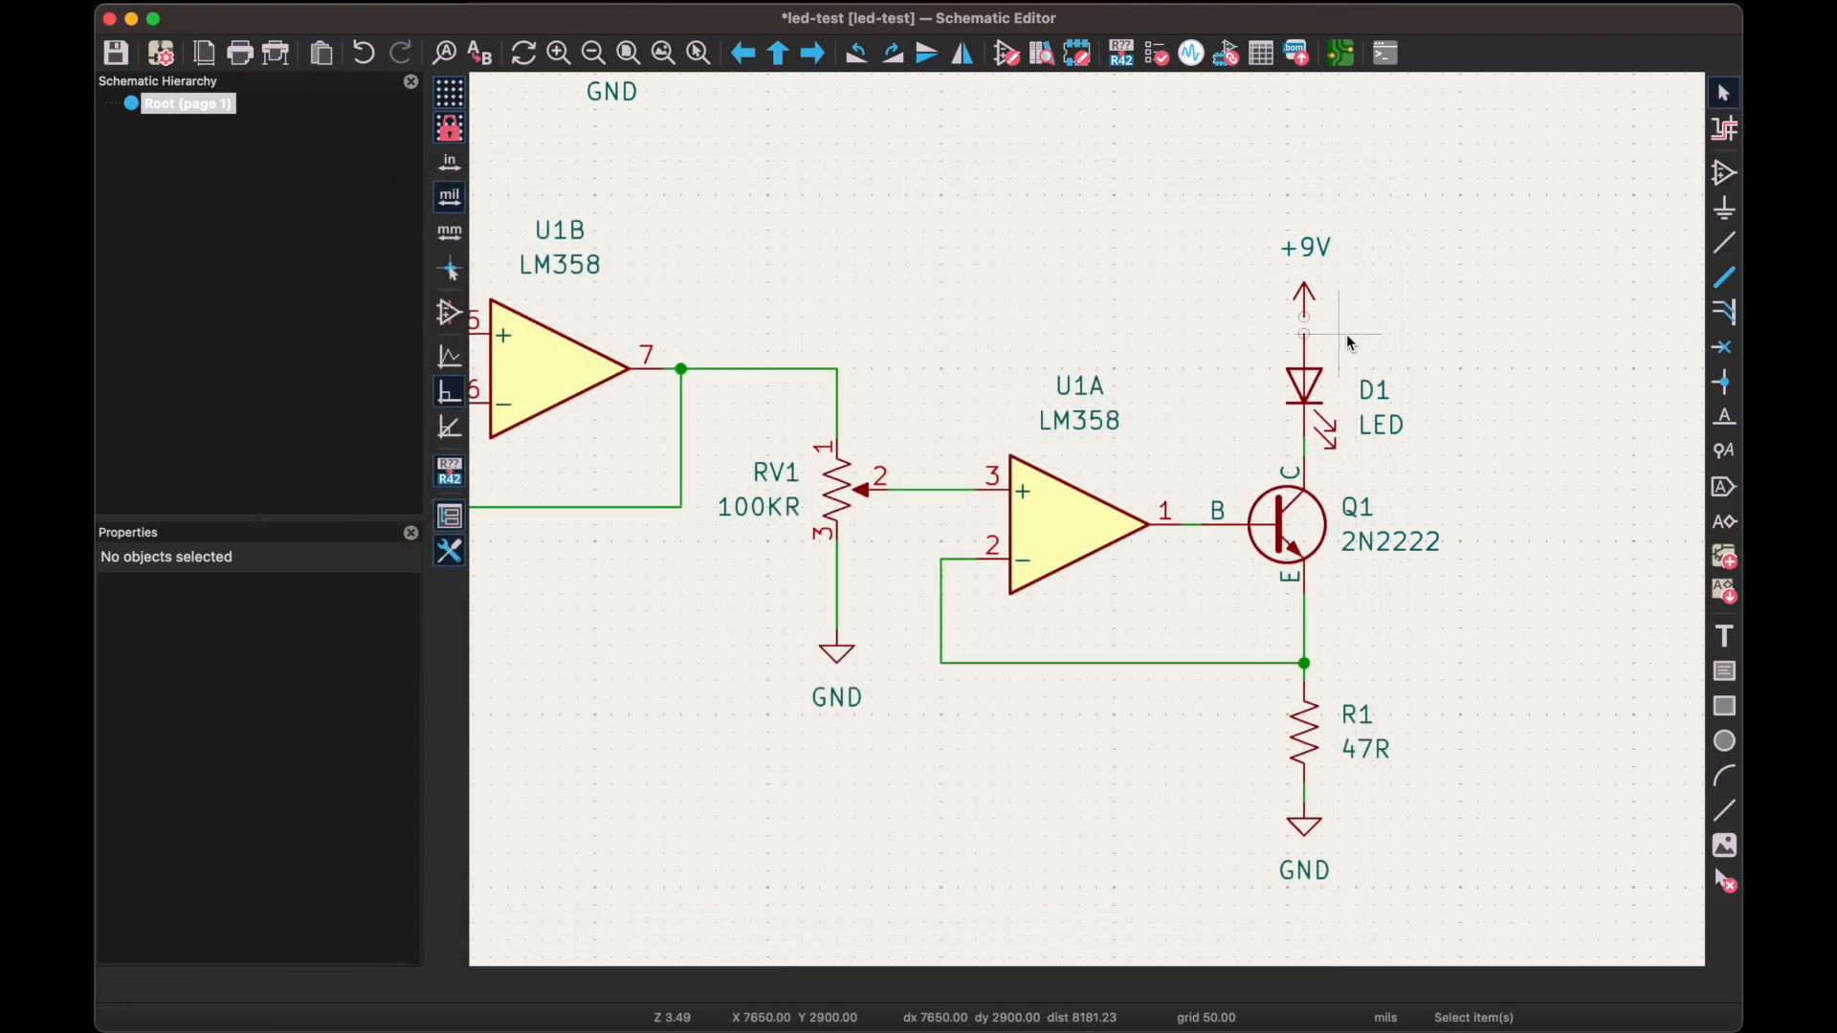
{"action": "key", "text": "w"}
{"action": "key", "text": "Escape"}
Save the schematic and run the electrical rules check on the transistor output stage
{"action": "scroll", "coordinate": [1303, 674], "scroll_direction": "down", "scroll_amount": 3}
{"action": "middle_click_drag", "start_coordinate": [1392, 654], "coordinate": [1128, 594]}
{"action": "middle_click_drag", "start_coordinate": [1042, 254], "coordinate": [1270, 475]}
{"action": "key", "text": "super+s"}
{"action": "left_click", "coordinate": [1158, 54]}
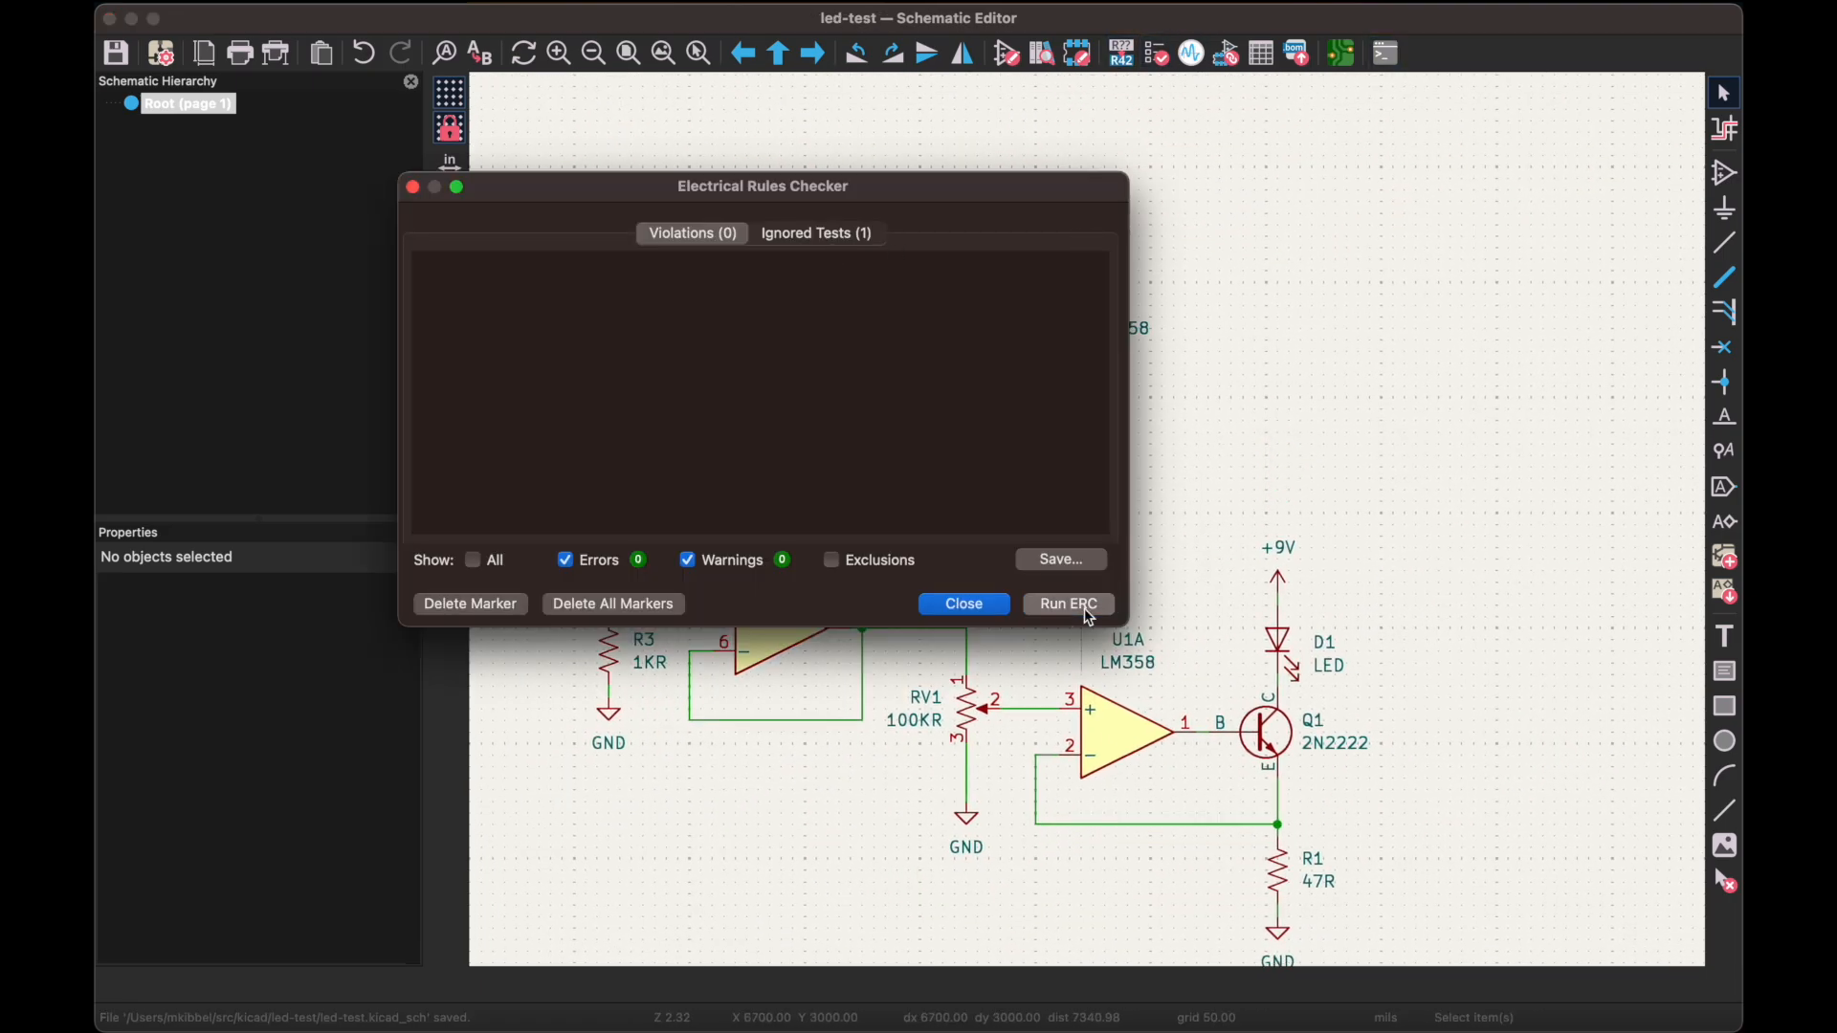
{"action": "left_click", "coordinate": [1088, 608]}
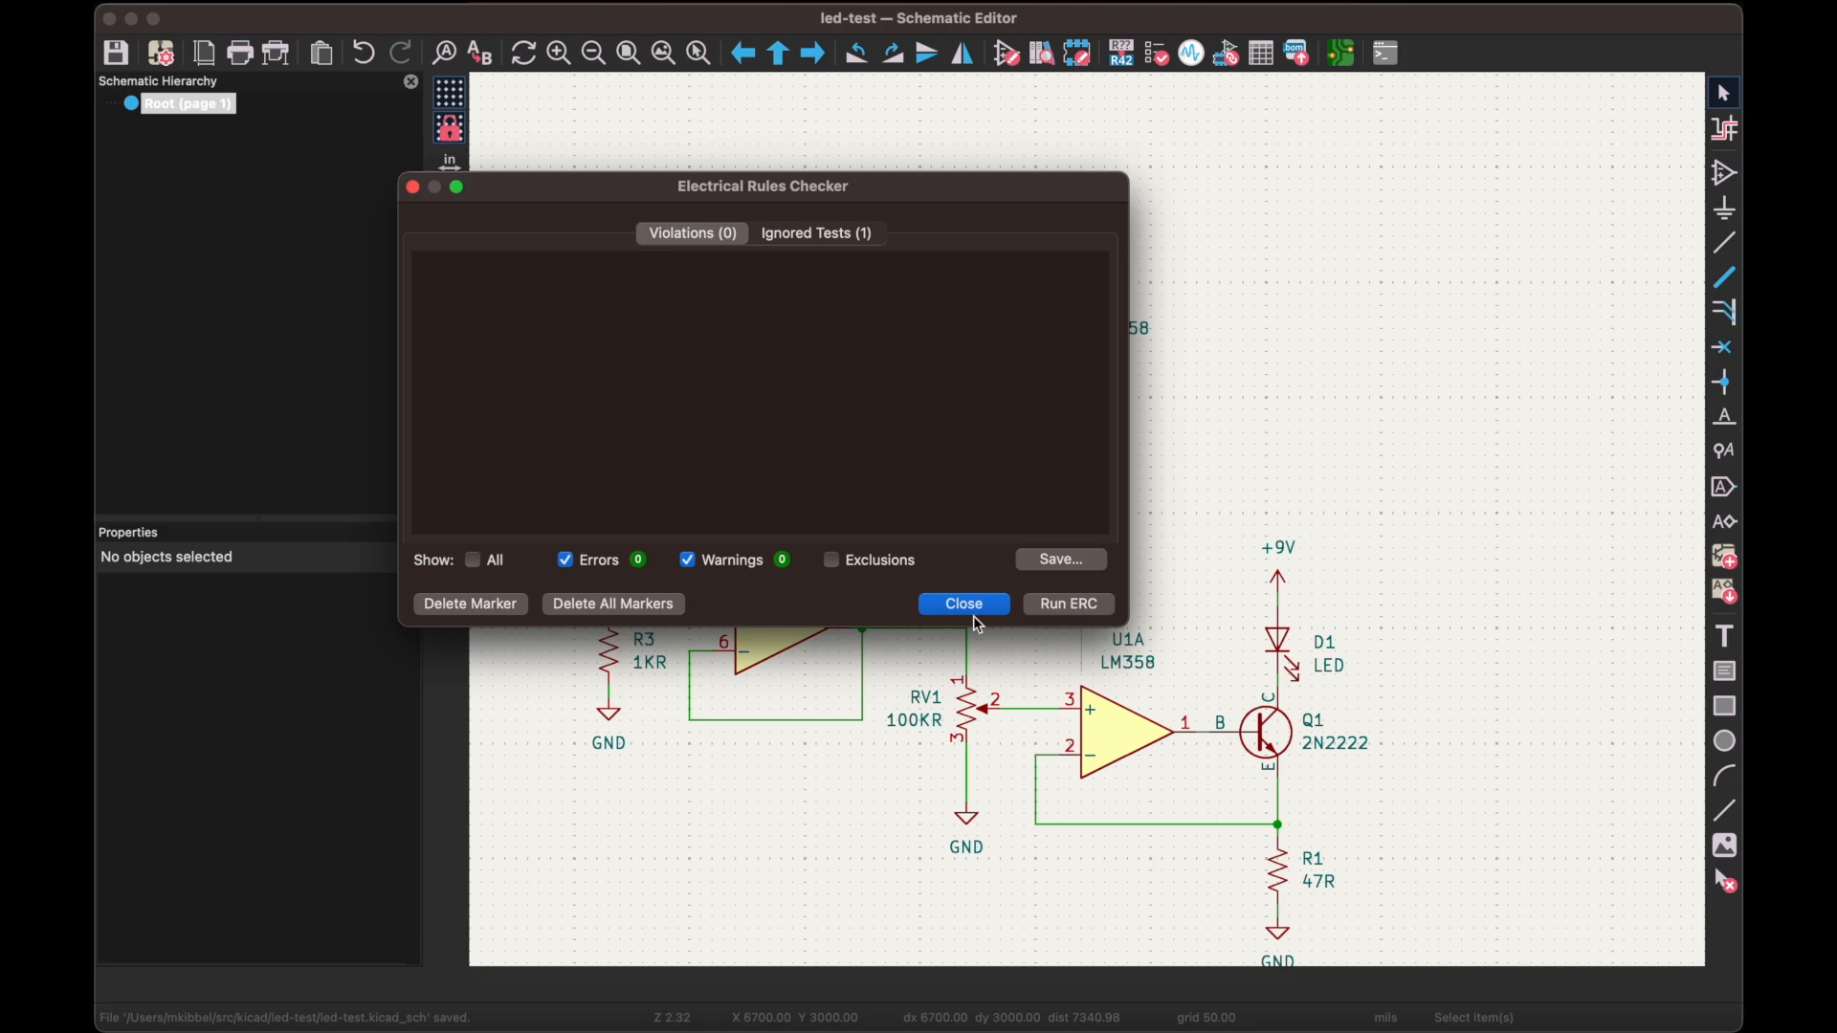
{"action": "left_click", "coordinate": [965, 605]}
Replace LED D1 with a Conn_01x02_Socket connector between the +9V symbol and Q1's collector
{"action": "left_click", "coordinate": [1311, 598]}
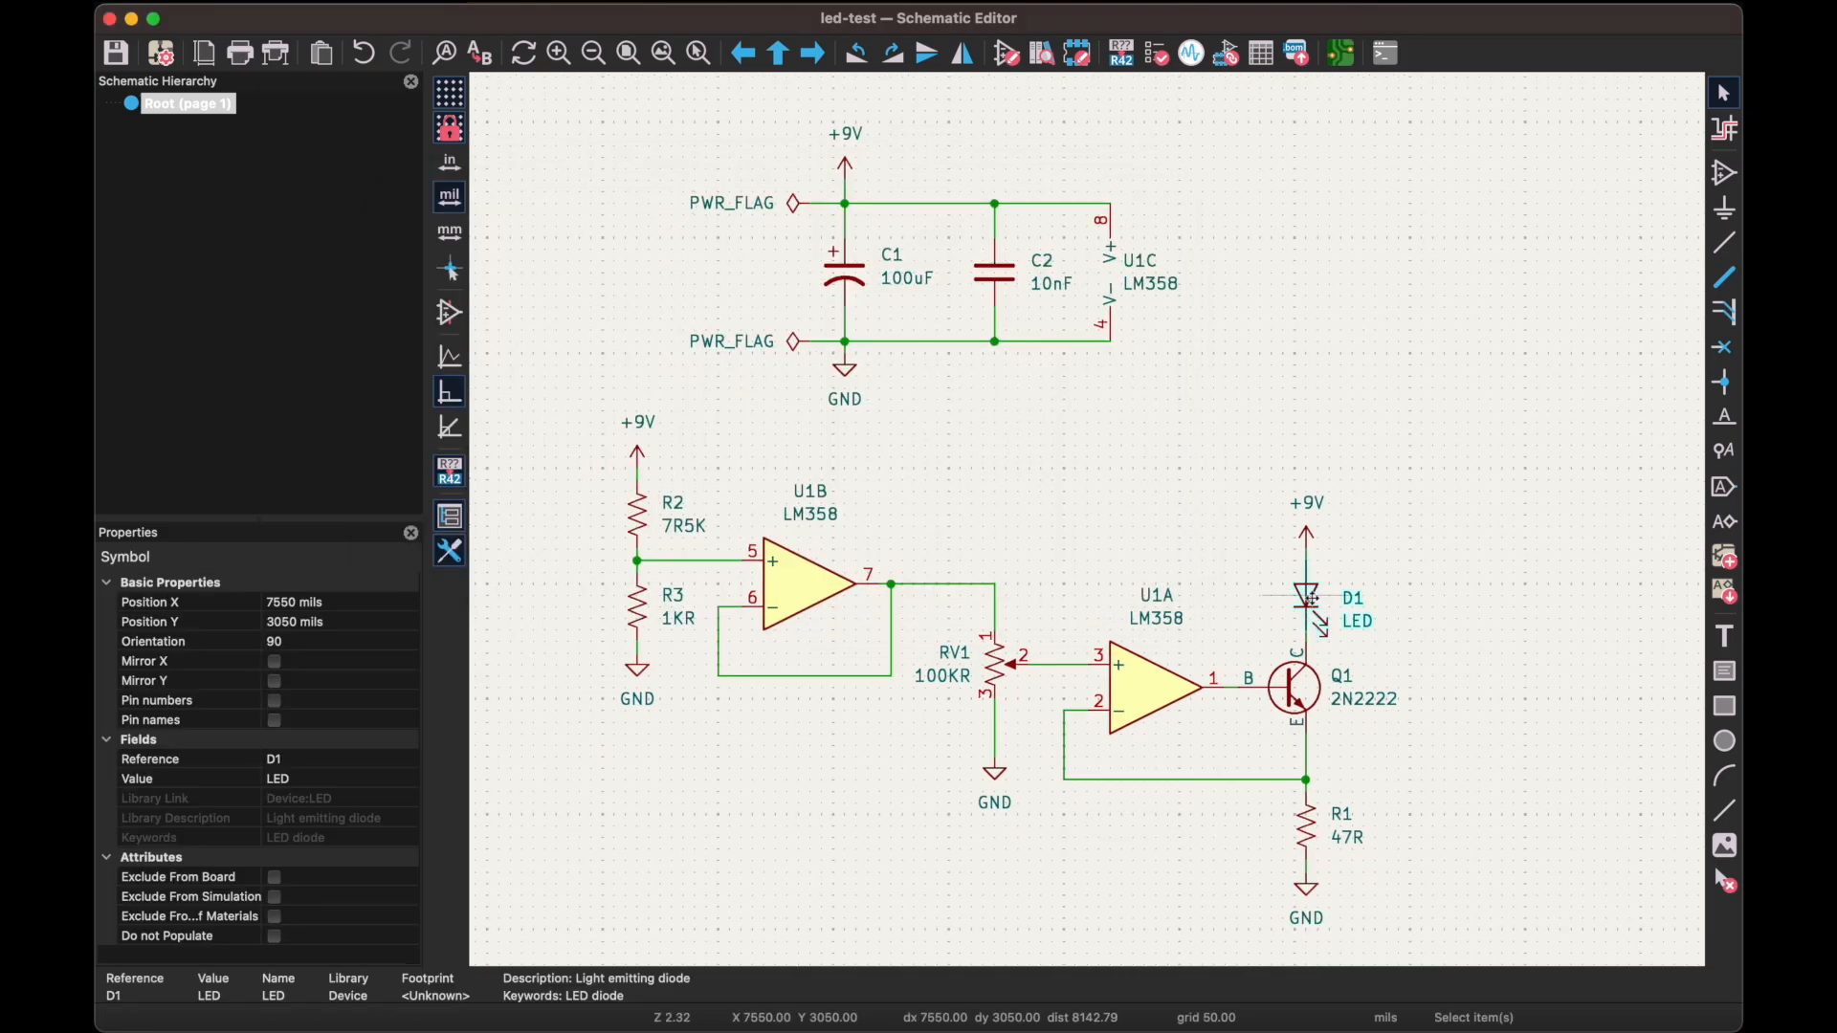
{"action": "key", "text": "Delete"}
{"action": "left_click", "coordinate": [1725, 172]}
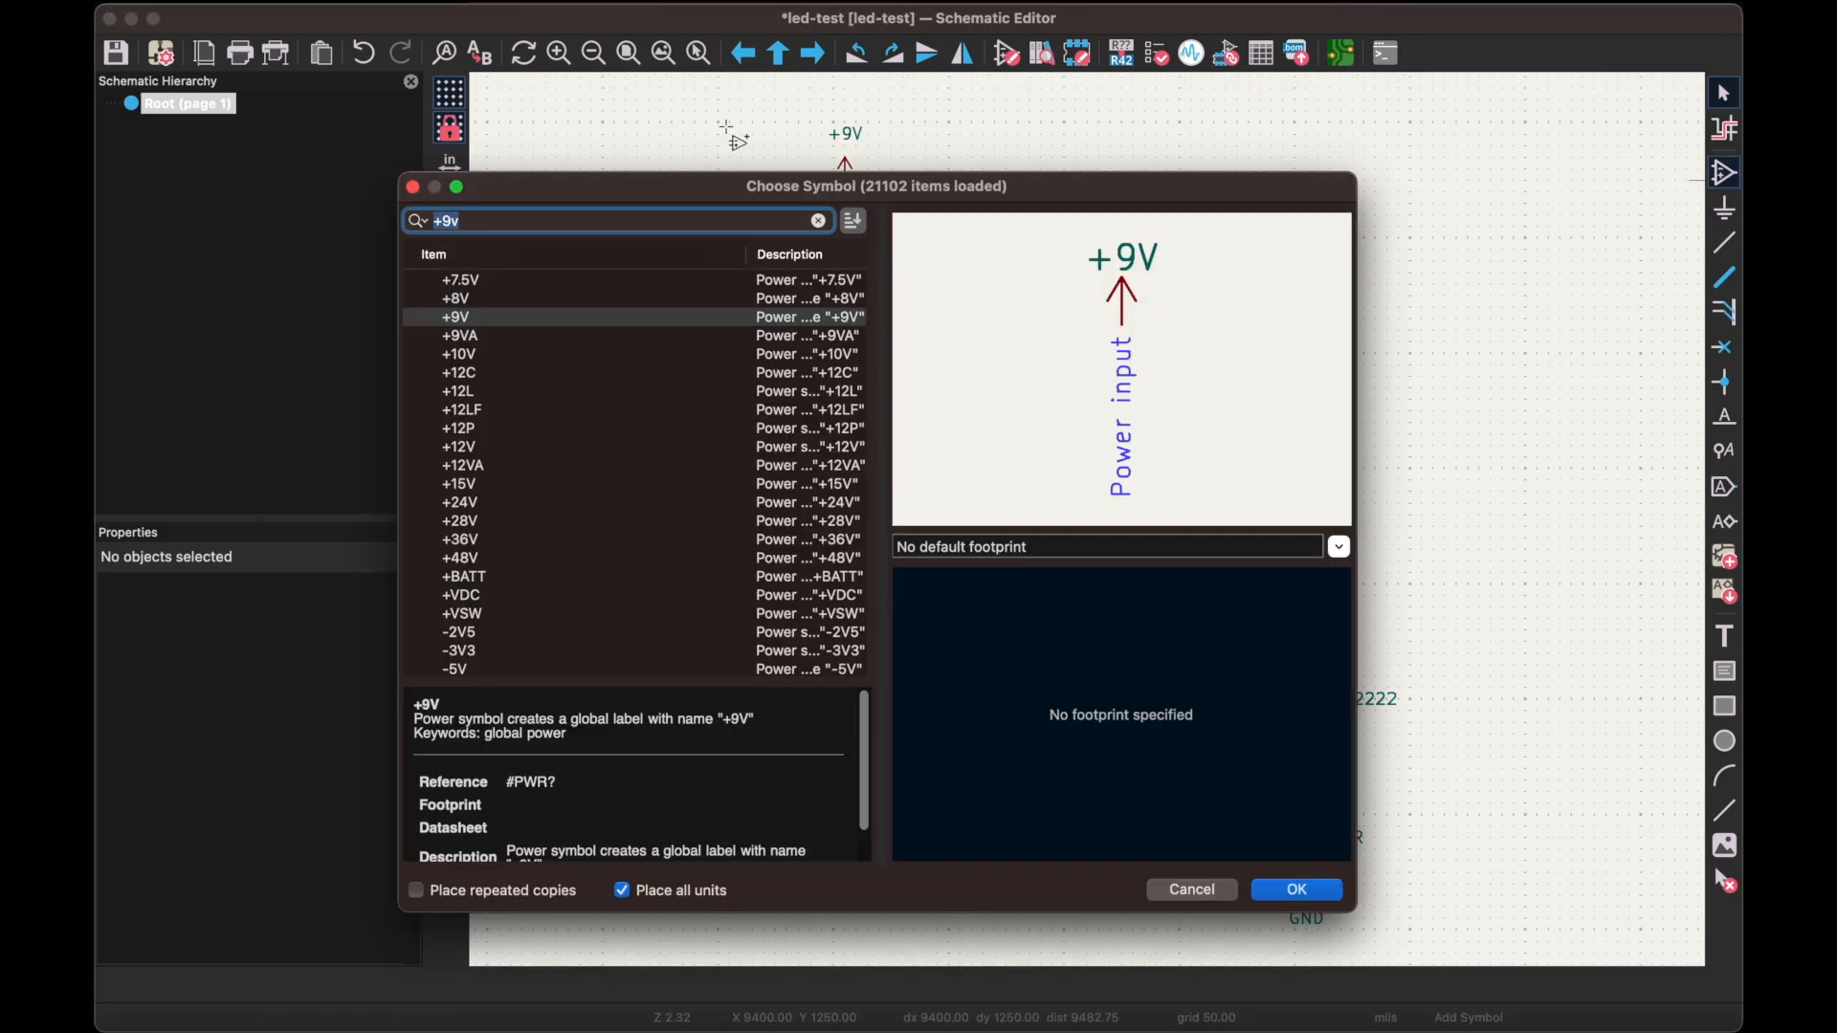
{"action": "type", "text": "connector"}
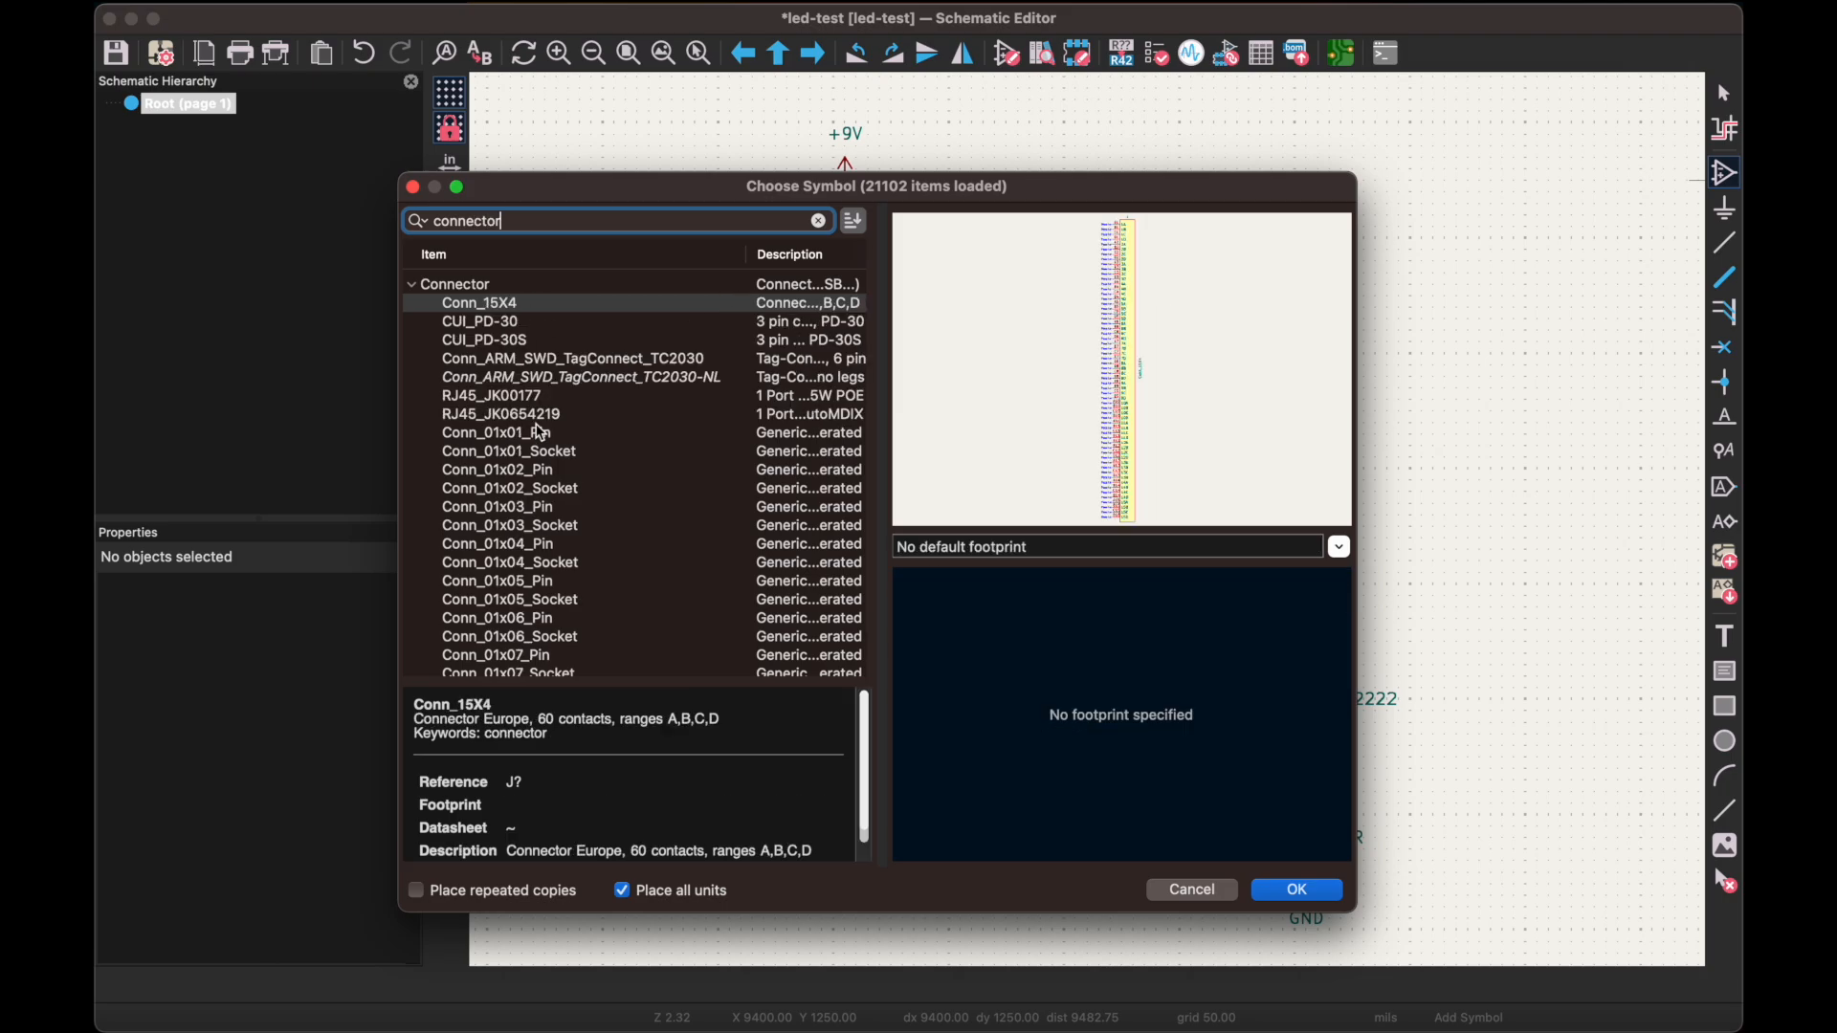
{"action": "left_click", "coordinate": [514, 494]}
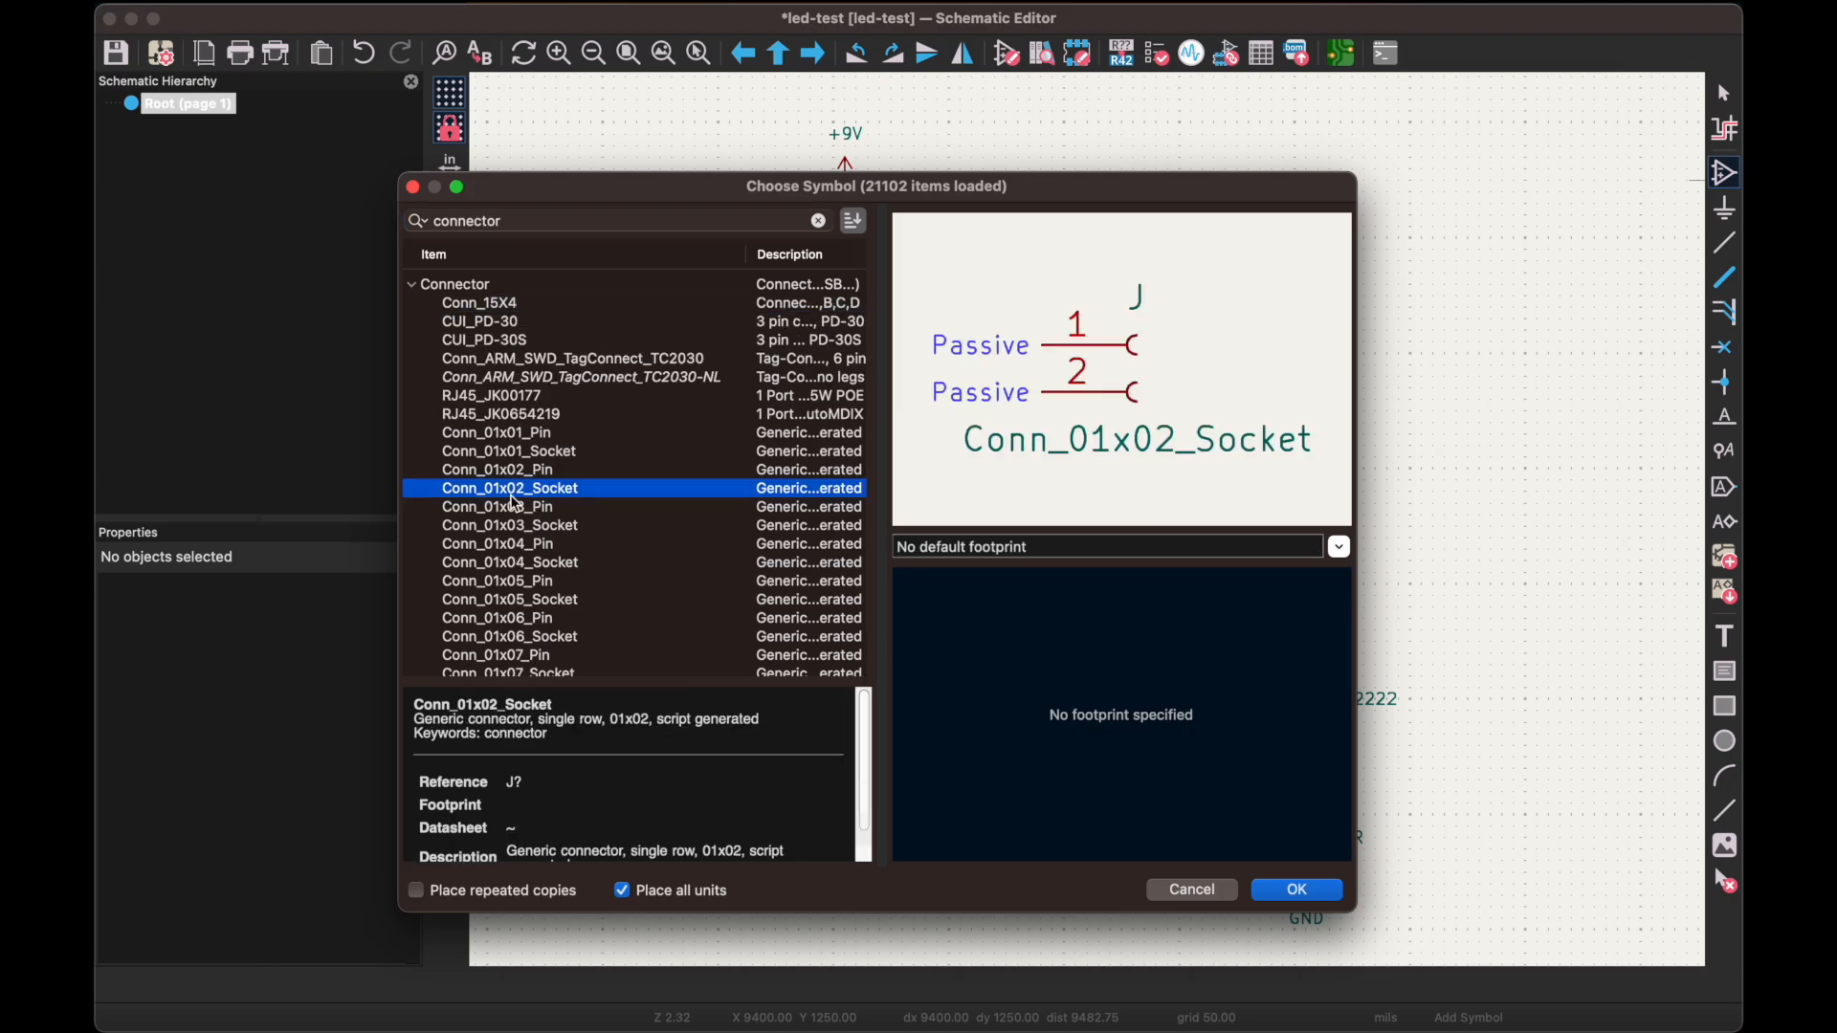
{"action": "left_click", "coordinate": [1301, 897]}
{"action": "scroll", "coordinate": [1355, 592], "scroll_direction": "up", "scroll_amount": 4}
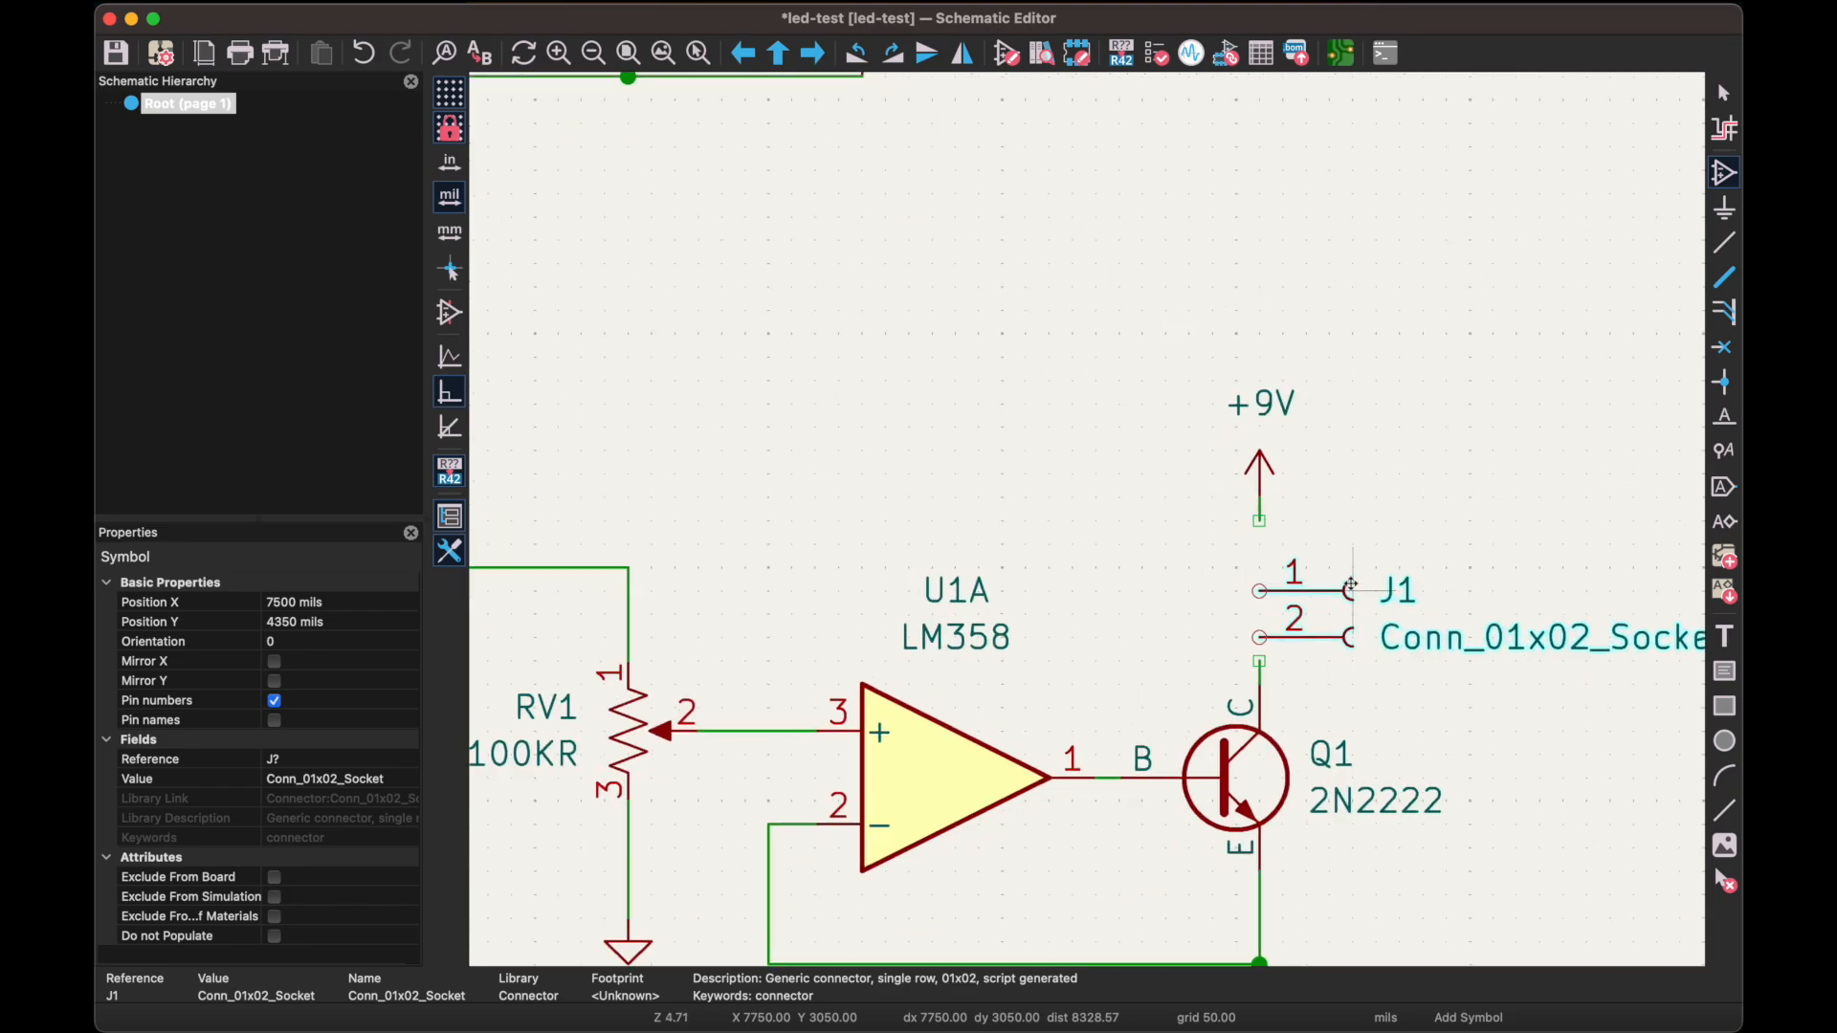
{"action": "left_click", "coordinate": [1353, 567]}
Wire the socket connector's pin 1 to +9V and pin 2 to Q1's collector
{"action": "key", "text": "w"}
{"action": "left_click", "coordinate": [1259, 660]}
{"action": "key", "text": "Escape"}
Set the value text of connector J1 to LED_Test
{"action": "scroll", "coordinate": [1399, 755], "scroll_direction": "down", "scroll_amount": 4}
{"action": "left_click", "coordinate": [1129, 442]}
{"action": "left_click", "coordinate": [328, 660]}
{"action": "type", "text": "LED_Test"}
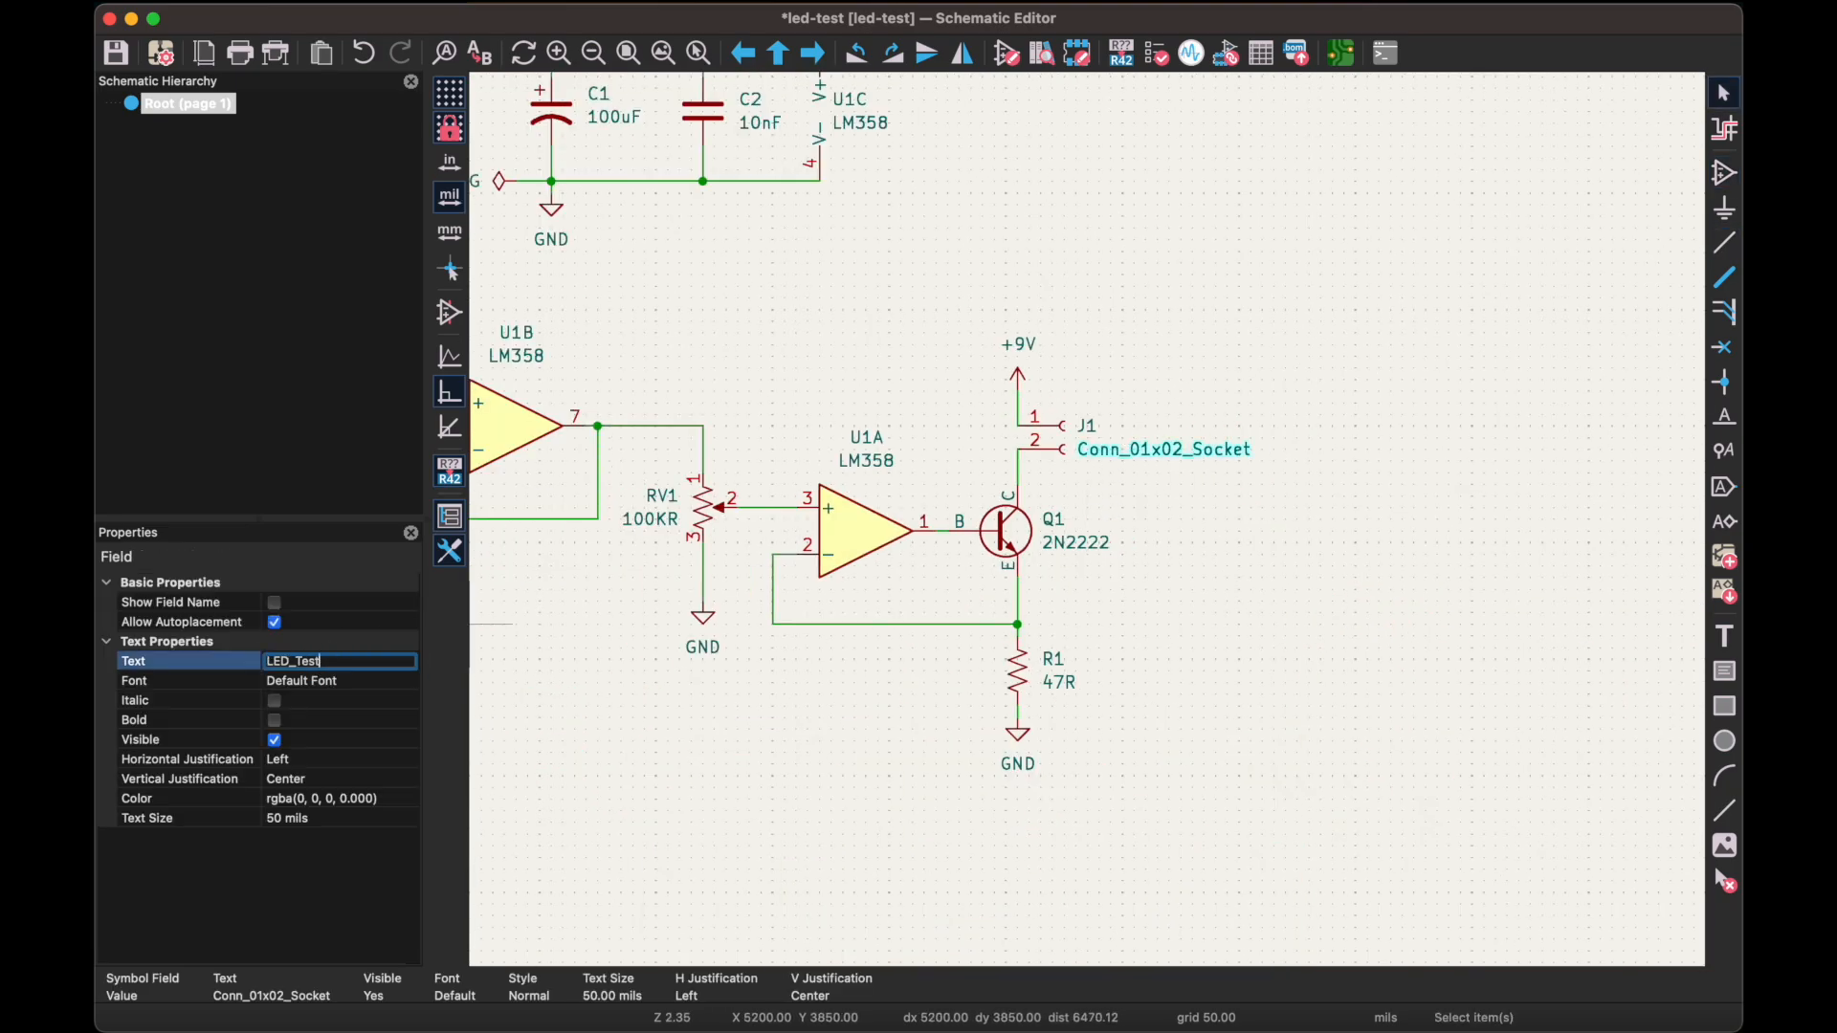
{"action": "key", "text": "Return"}
Place a Conn_01x02_Pin connector beside C1, between the two PWR_FLAG symbols of the supply section
{"action": "middle_click_drag", "start_coordinate": [804, 129], "coordinate": [1303, 401]}
{"action": "left_click", "coordinate": [1722, 177]}
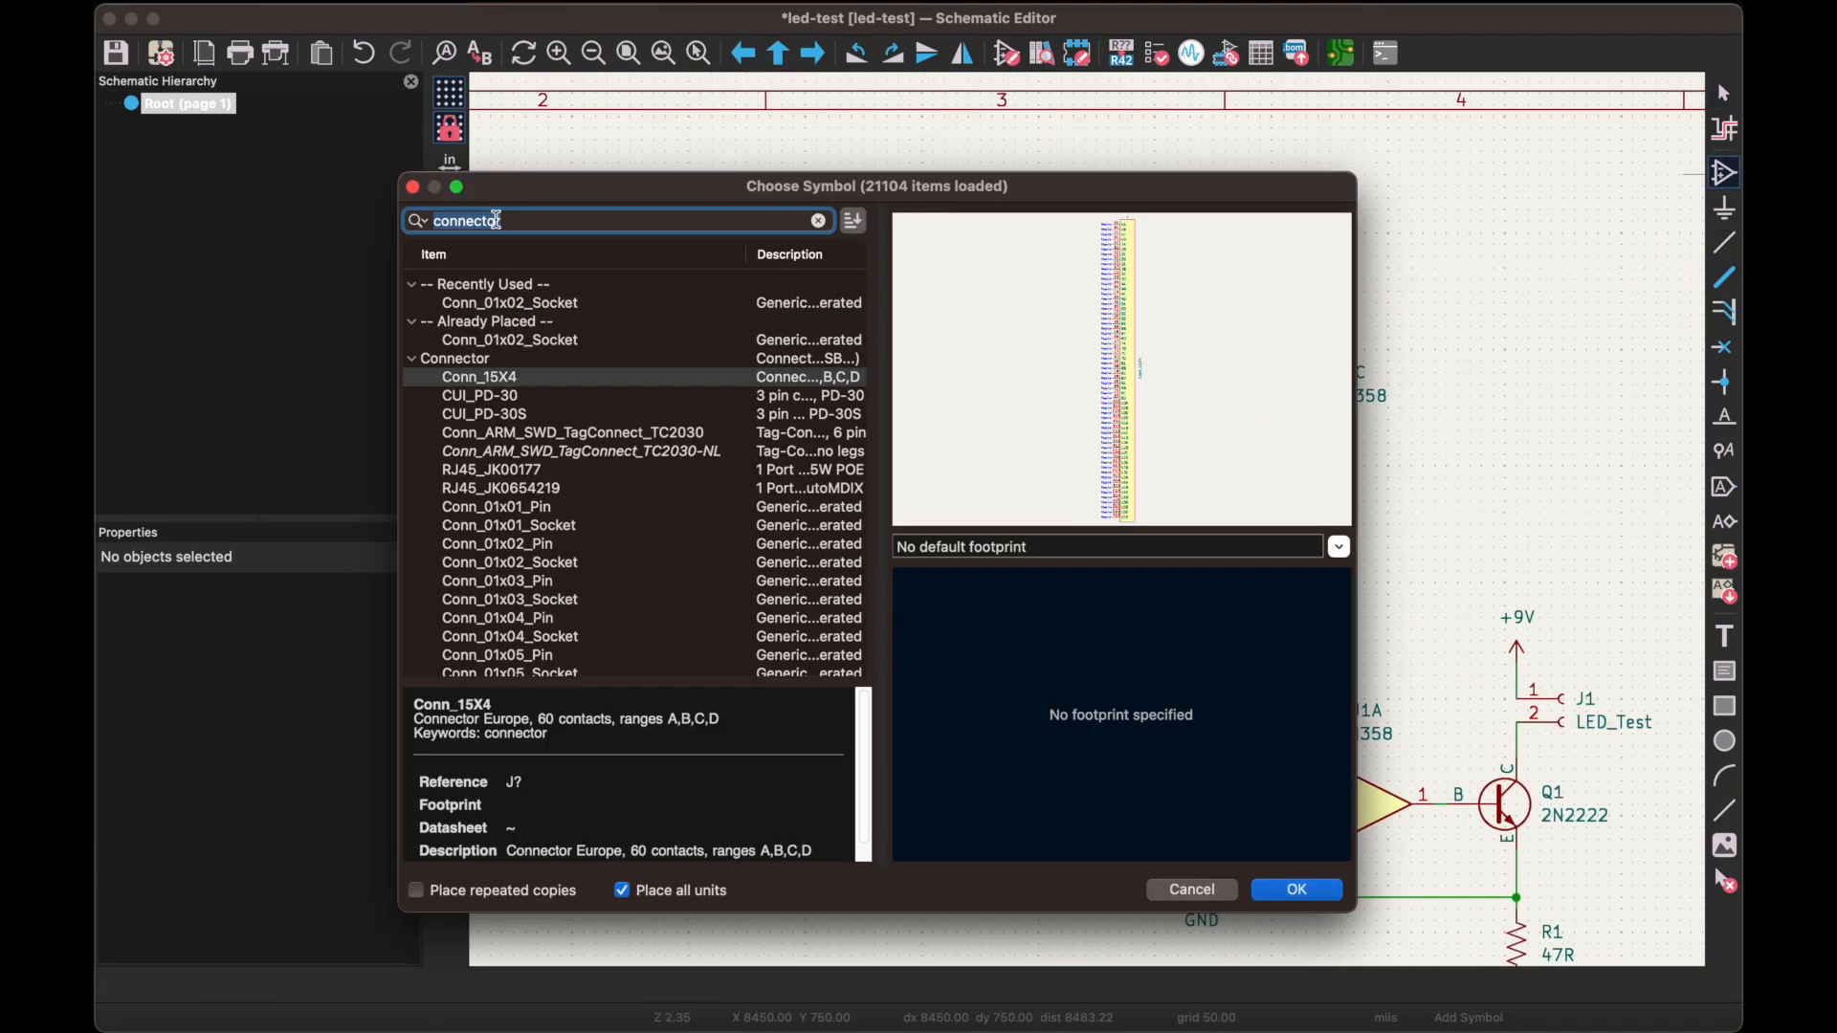
{"action": "left_click", "coordinate": [555, 548]}
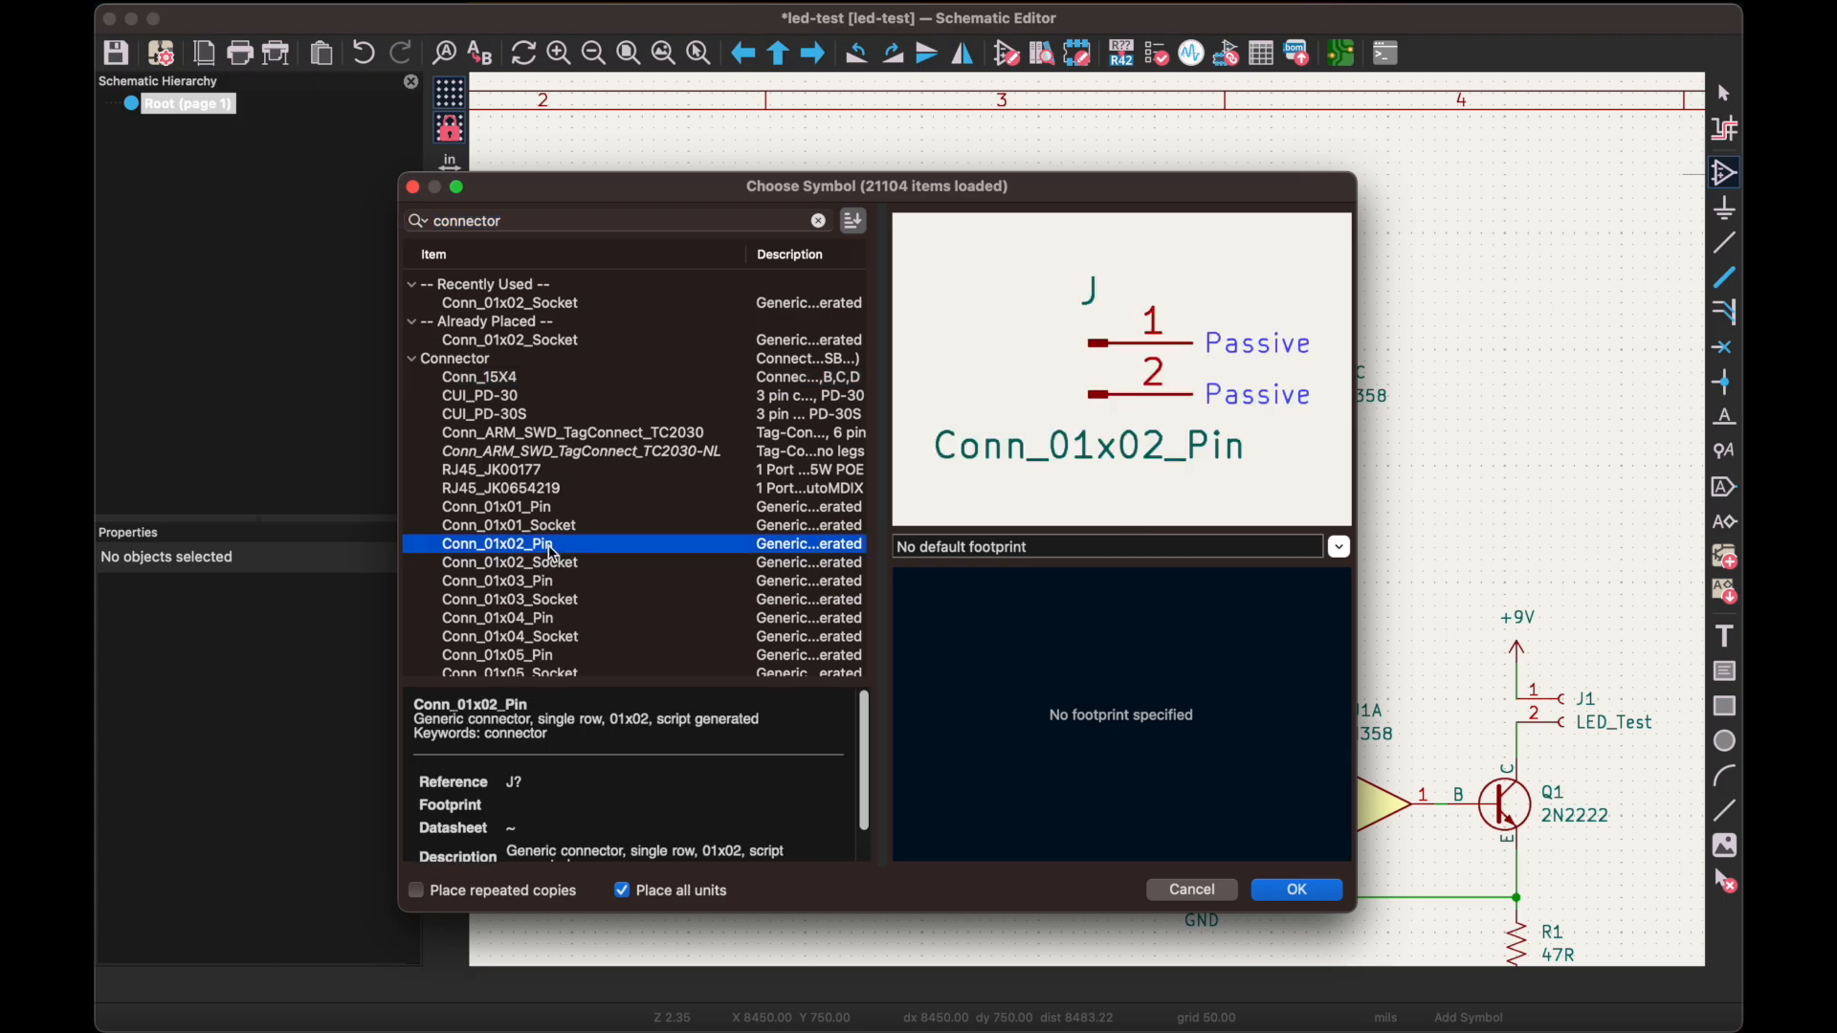
{"action": "left_click", "coordinate": [1291, 892]}
{"action": "left_click", "coordinate": [933, 372]}
Set the value text of the supply pin connector J2 to PWR
{"action": "left_click", "coordinate": [935, 350]}
{"action": "left_click", "coordinate": [328, 660]}
{"action": "type", "text": "PWR"}
{"action": "key", "text": "Return"}
{"action": "left_click", "coordinate": [783, 385]}
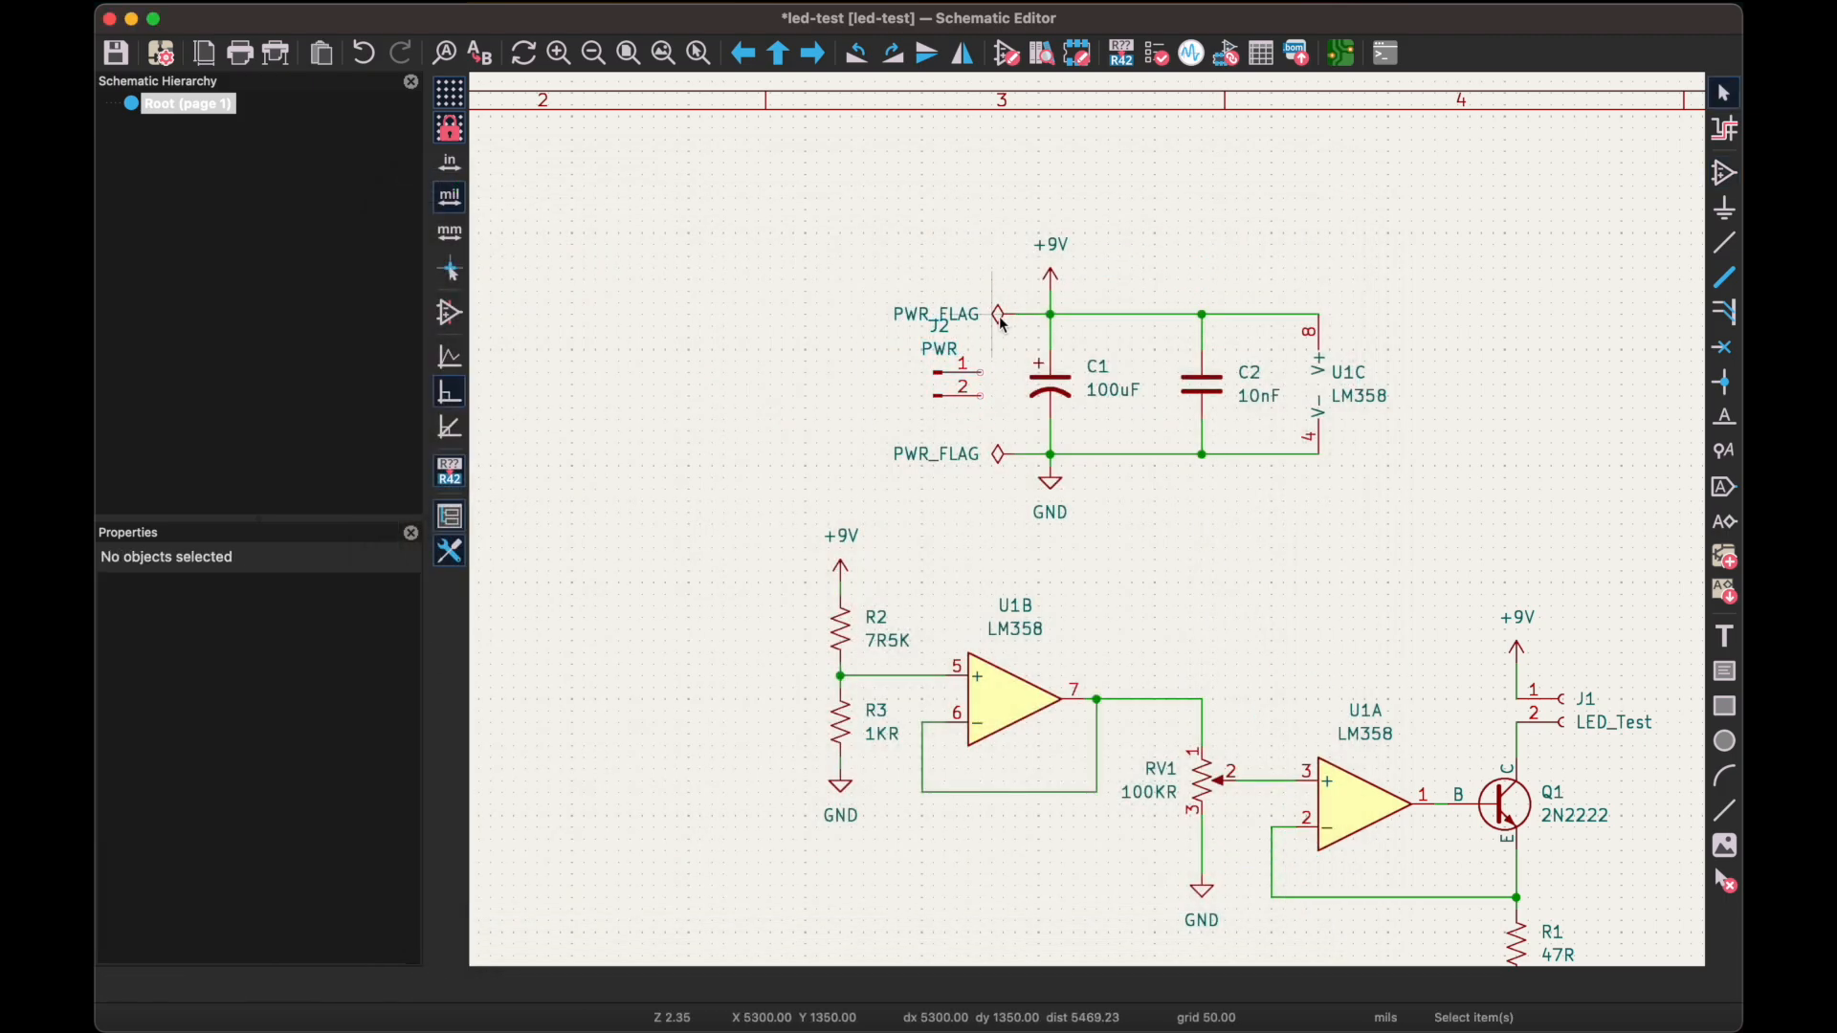
Wire J2 to the +9V and GND rails, with one PWR_FLAG above and one below its junctions, spaced away from C1
{"action": "left_click", "coordinate": [1000, 317]}
{"action": "left_click", "coordinate": [1000, 453], "text": "shift"}
{"action": "left_click_drag", "start_coordinate": [999, 454], "coordinate": [848, 454]}
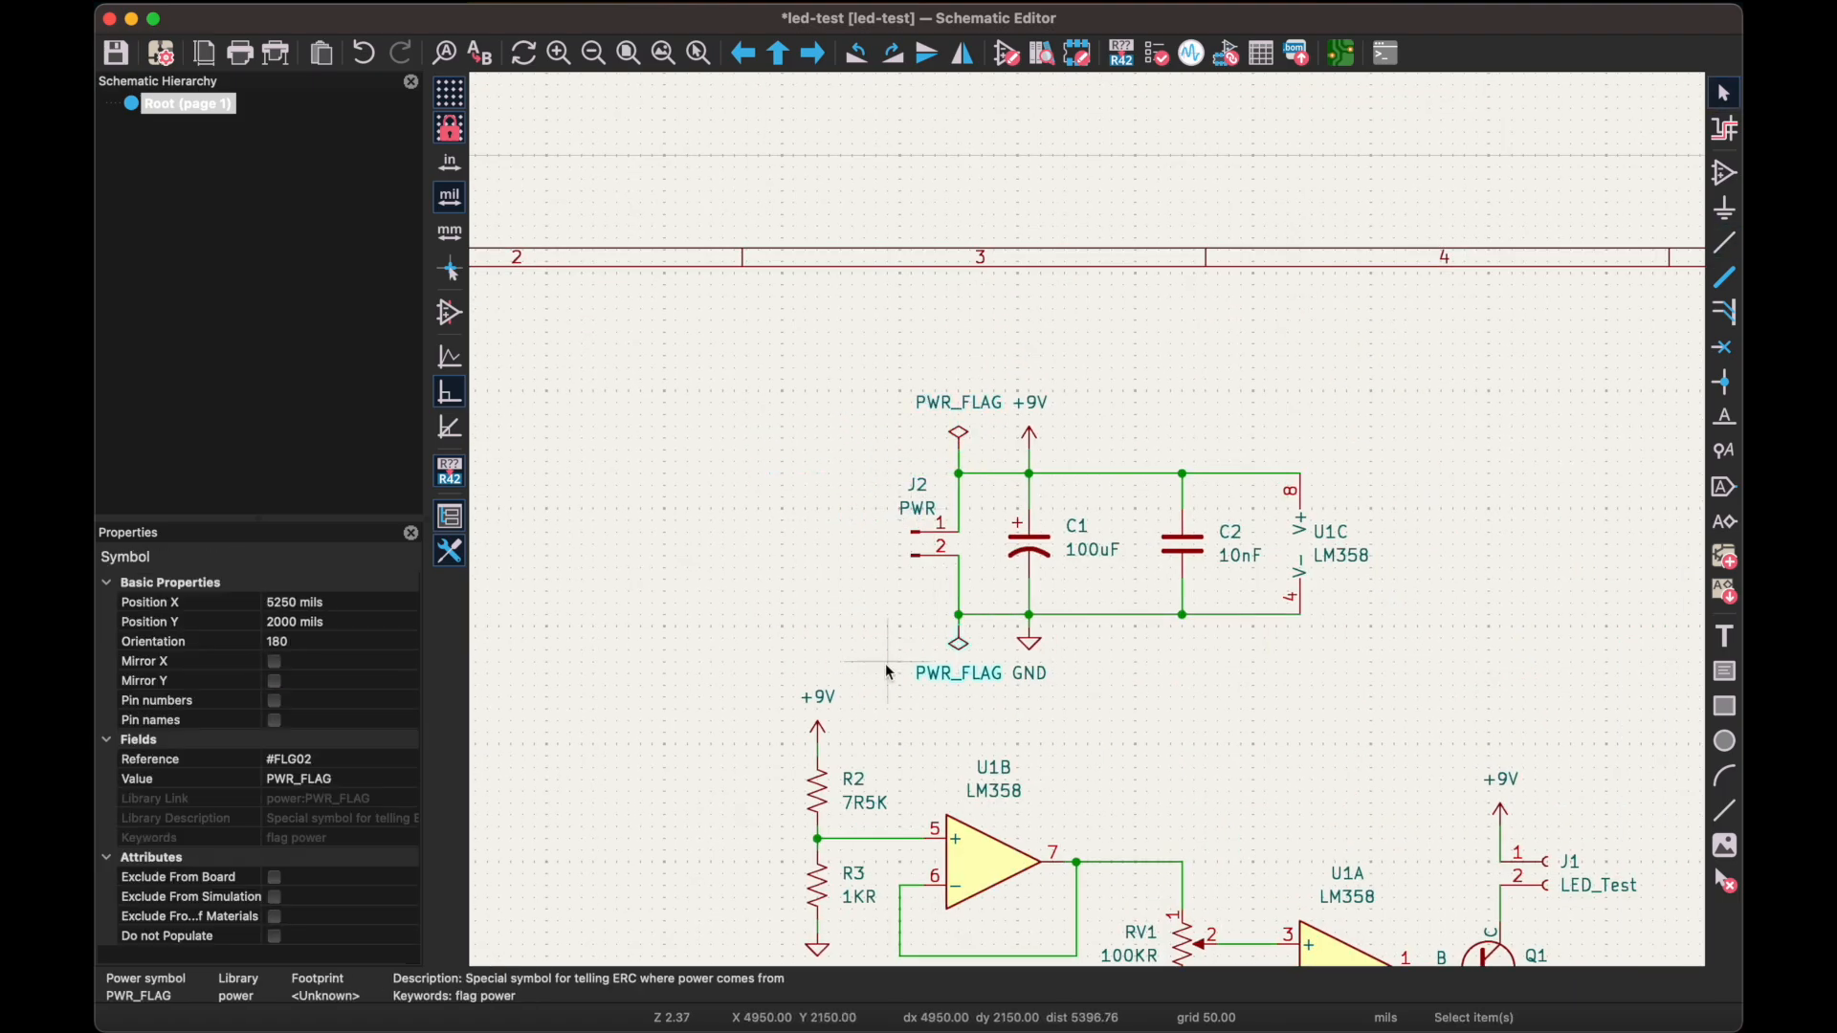
{"action": "left_click", "coordinate": [1196, 706]}
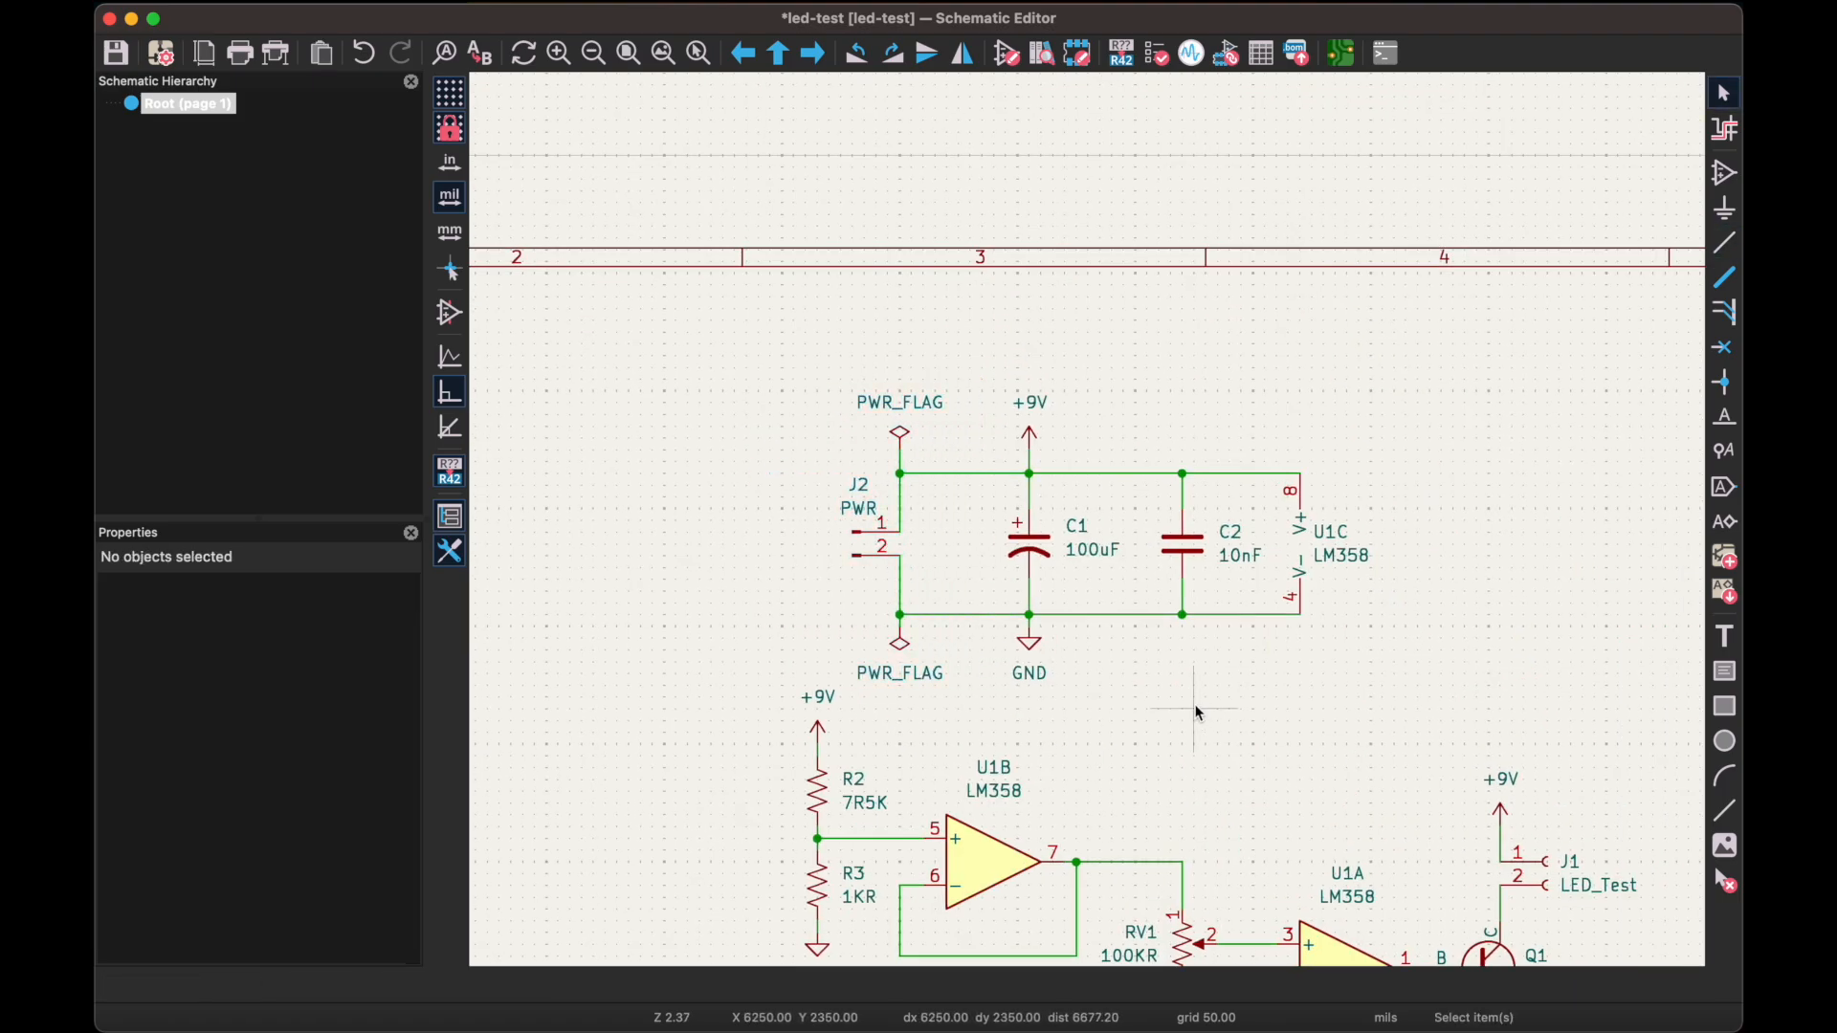
Save the schematic and run the electrical rules check on the circuit with both connectors
{"action": "scroll", "coordinate": [1116, 641], "scroll_direction": "down", "scroll_amount": 6}
{"action": "scroll", "coordinate": [1087, 541], "scroll_direction": "up", "scroll_amount": 6}
{"action": "key", "text": "super+s"}
{"action": "left_click", "coordinate": [1156, 55]}
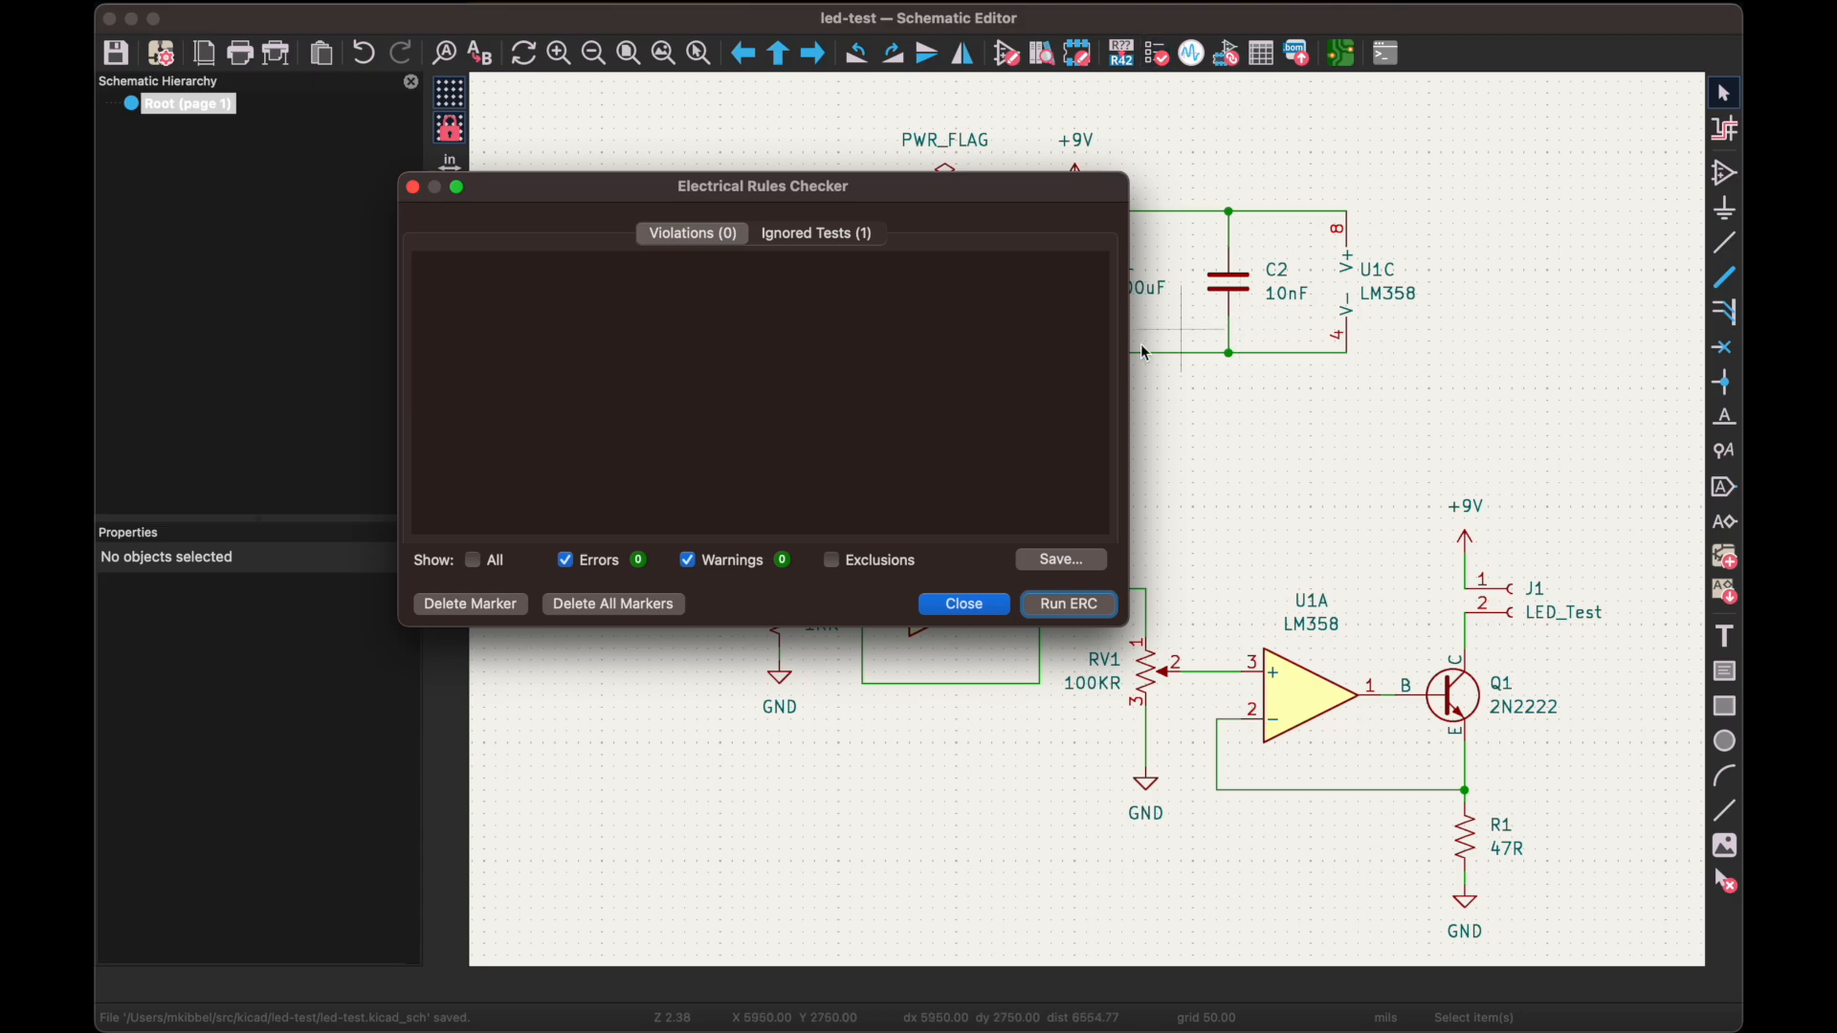
{"action": "left_click", "coordinate": [1072, 603]}
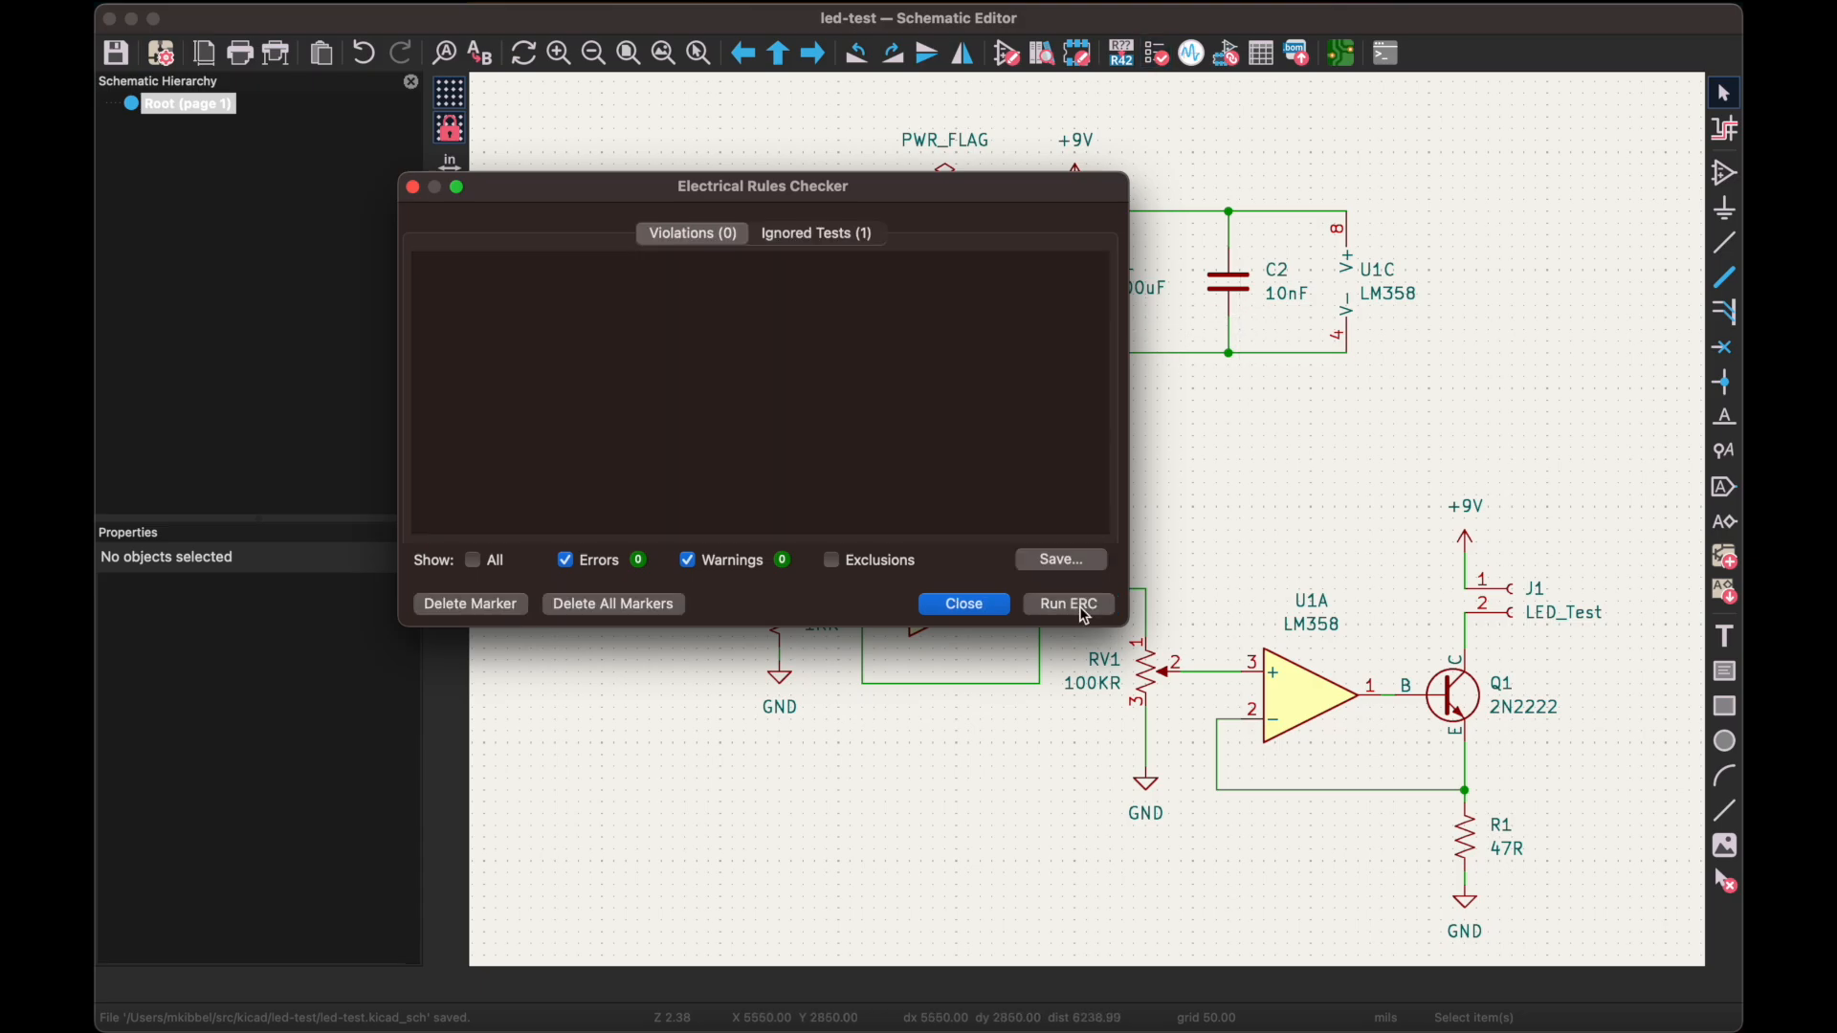
{"action": "key", "text": "Escape"}
{"action": "scroll", "coordinate": [1220, 534], "scroll_direction": "right", "scroll_amount": 2}
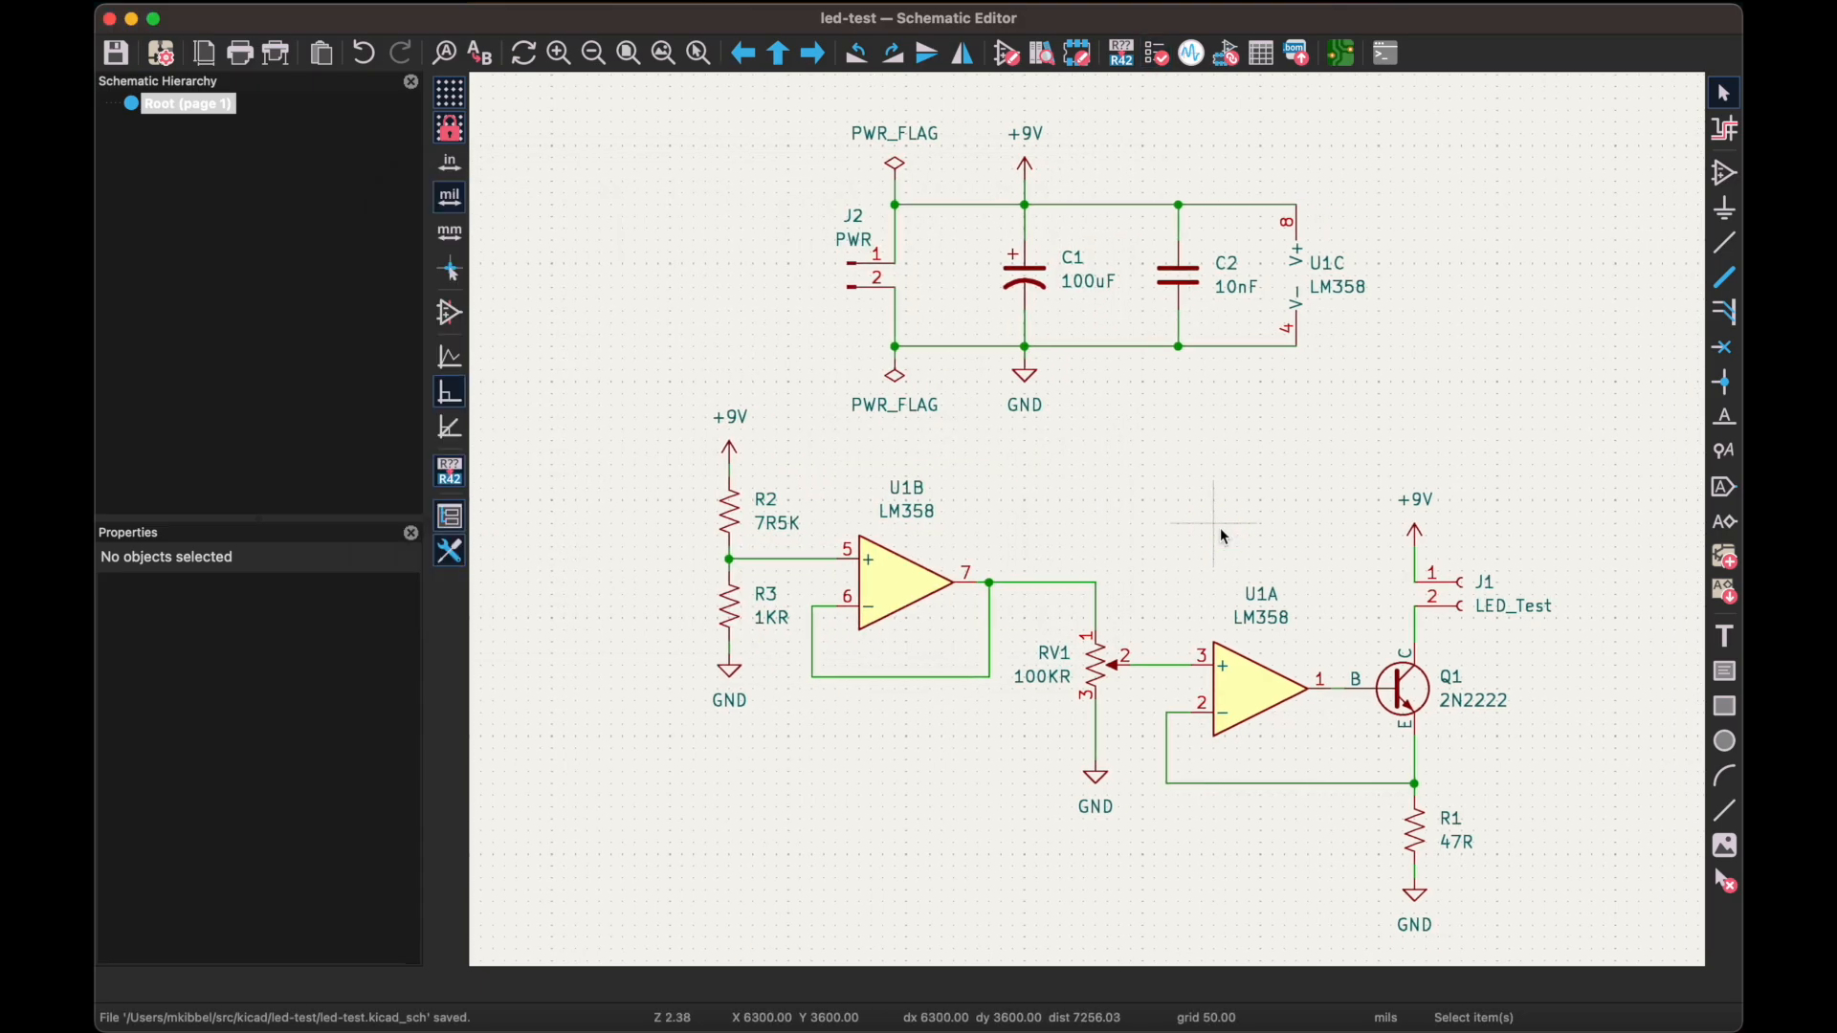